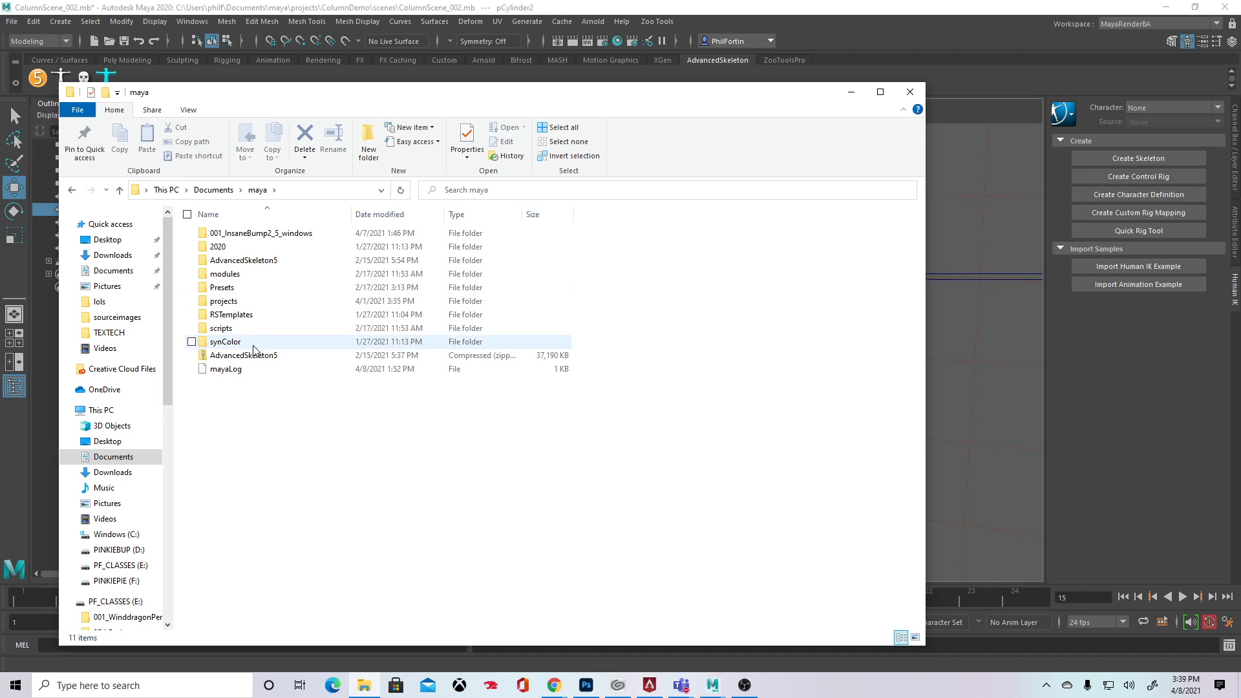
# Step: Launch InsaneBump from the 001_InsaneBump2_5_windows folder and open its chooser for a new texture
pyautogui.doubleClick(272, 234)
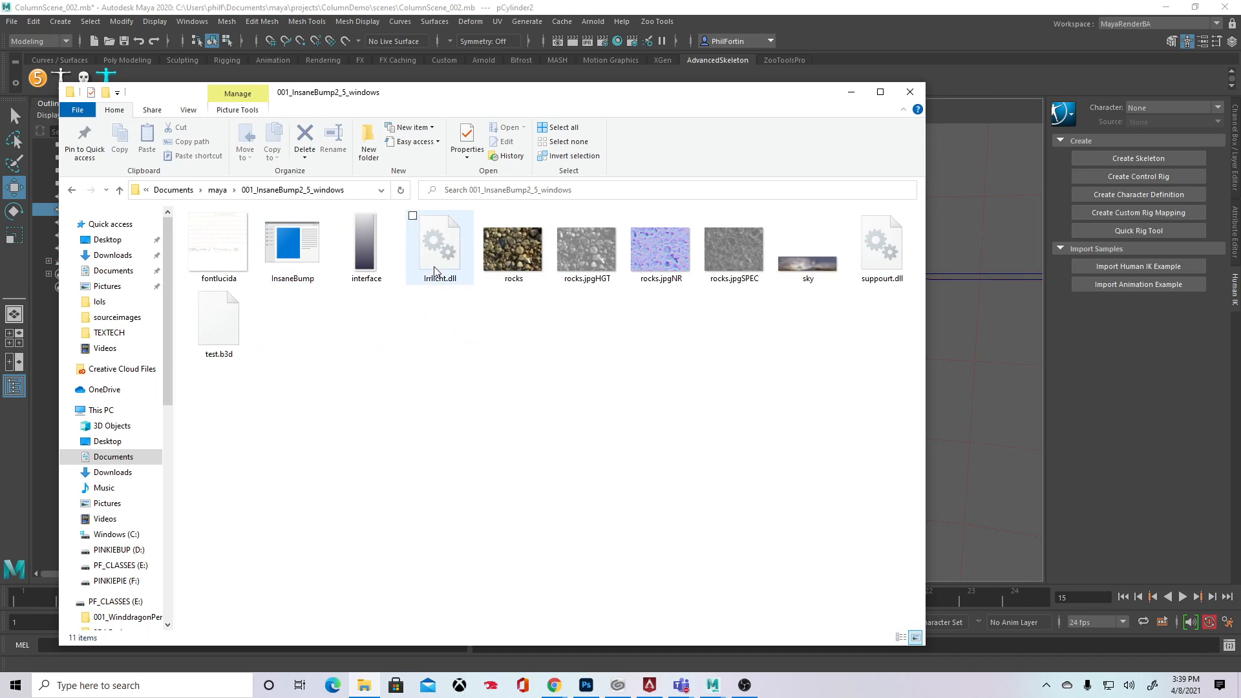
pyautogui.doubleClick(292, 244)
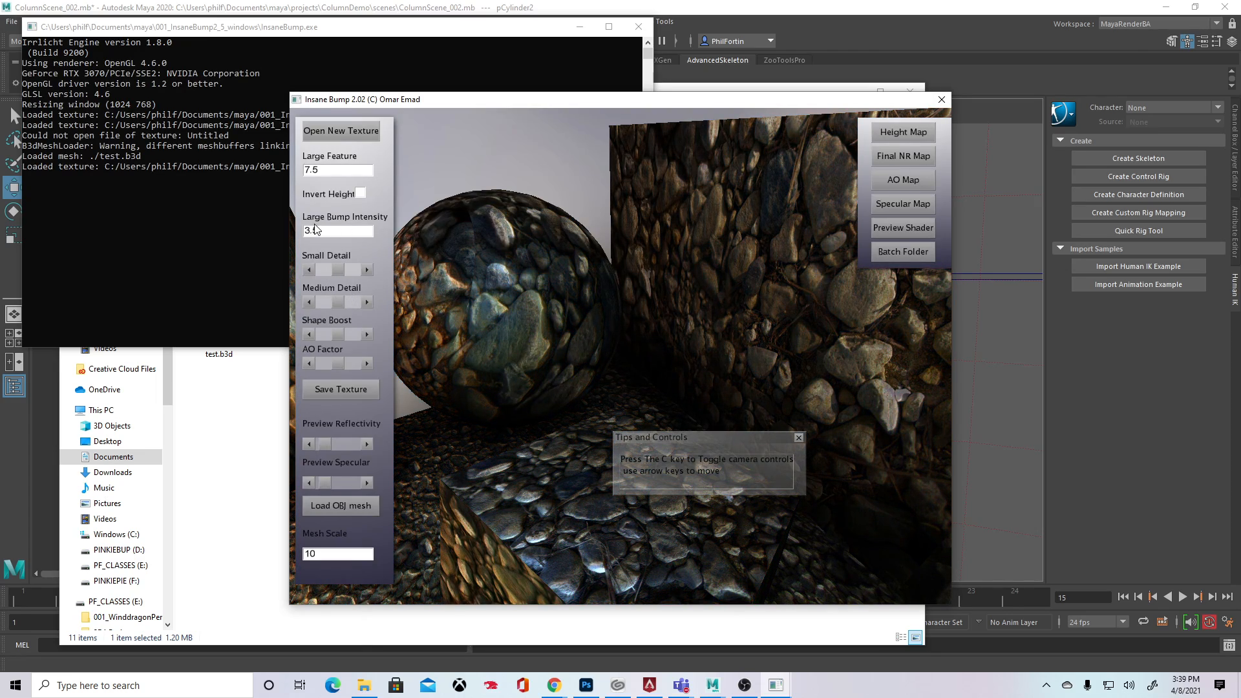
pyautogui.click(341, 131)
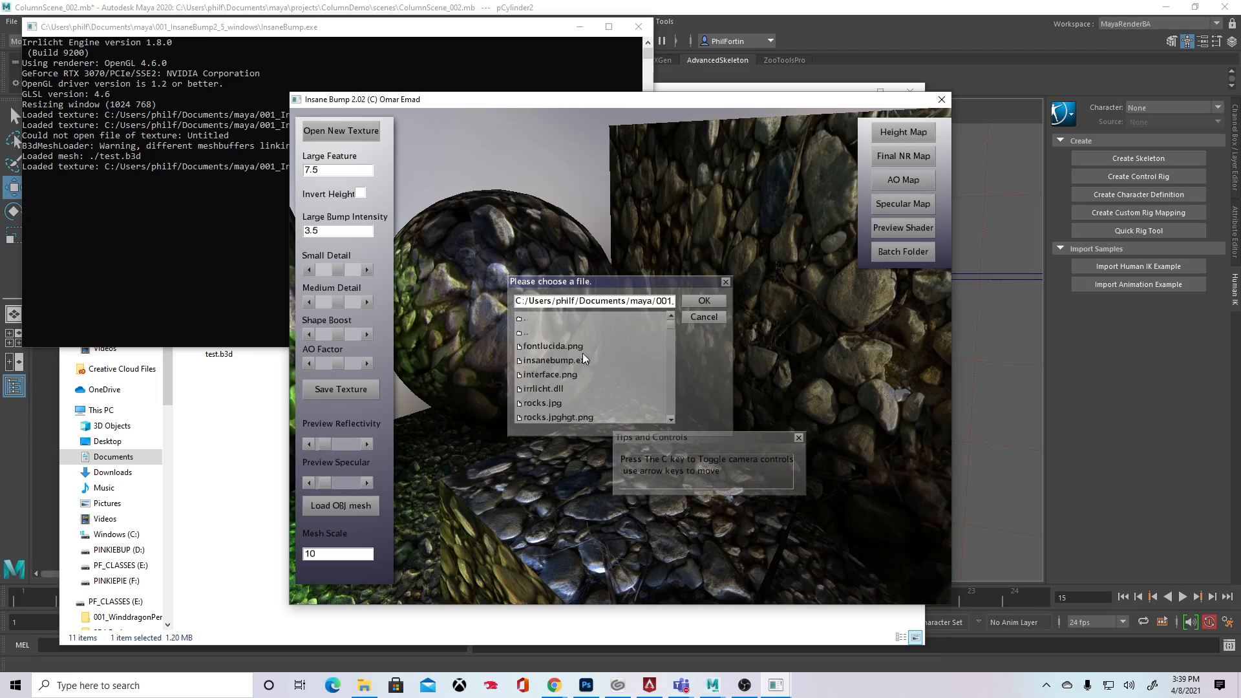
# Step: Browse the texture file chooser to the sourceimages folder of the ColumnDemo project under maya/projects
pyautogui.scroll(-5, 584, 359)
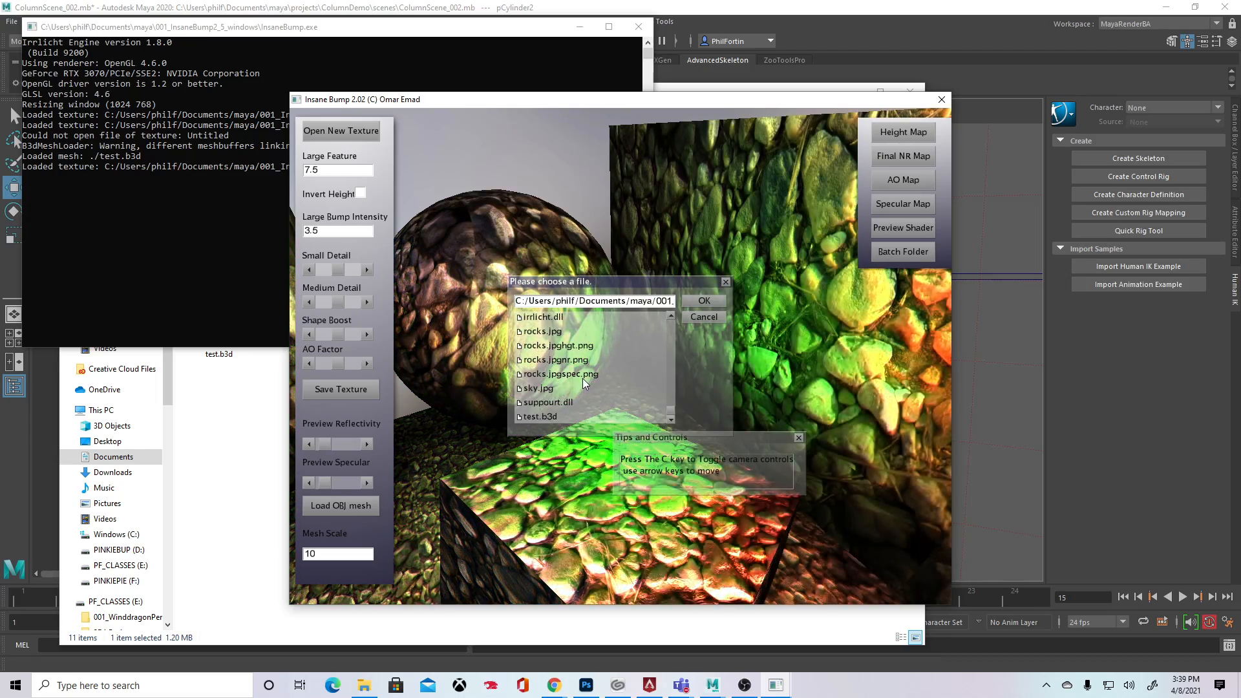
pyautogui.scroll(5, 665, 320)
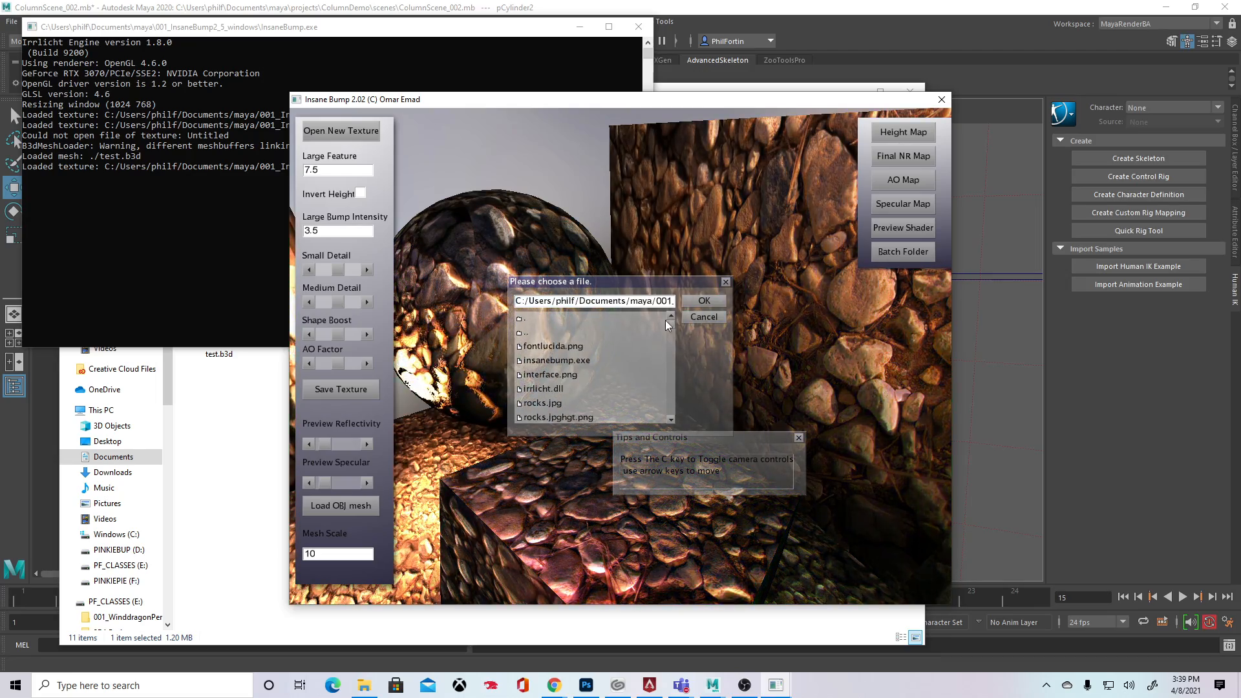
pyautogui.doubleClick(538, 332)
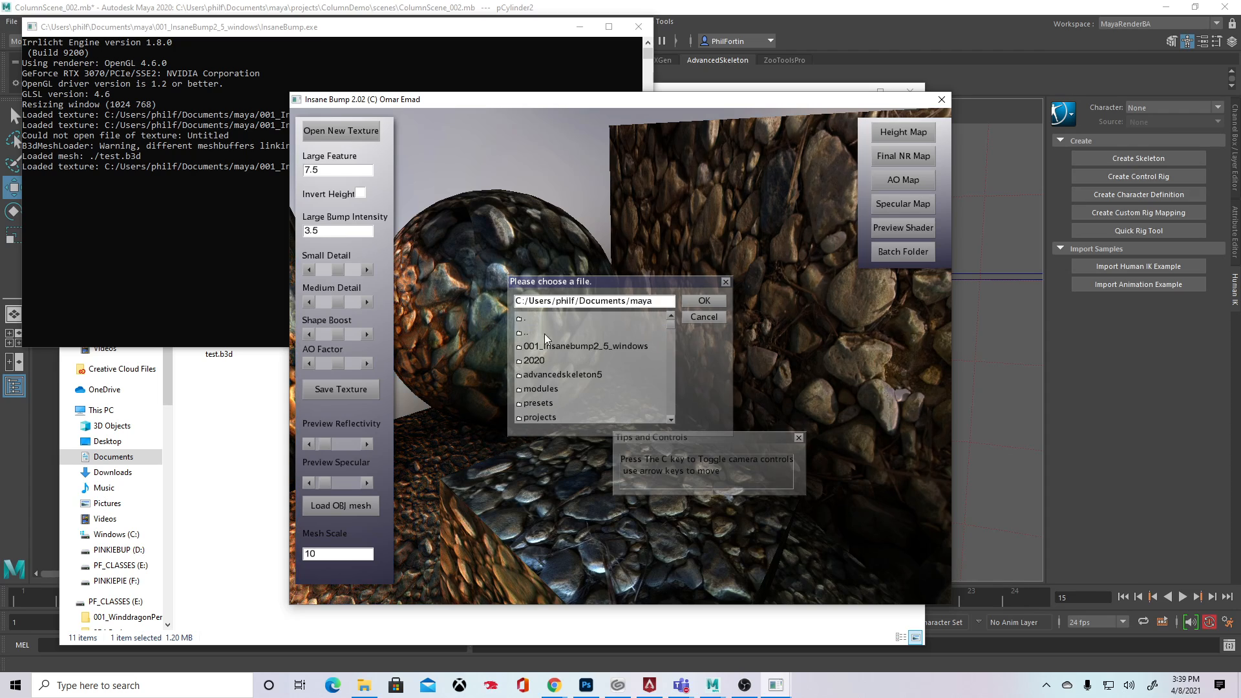
pyautogui.doubleClick(541, 414)
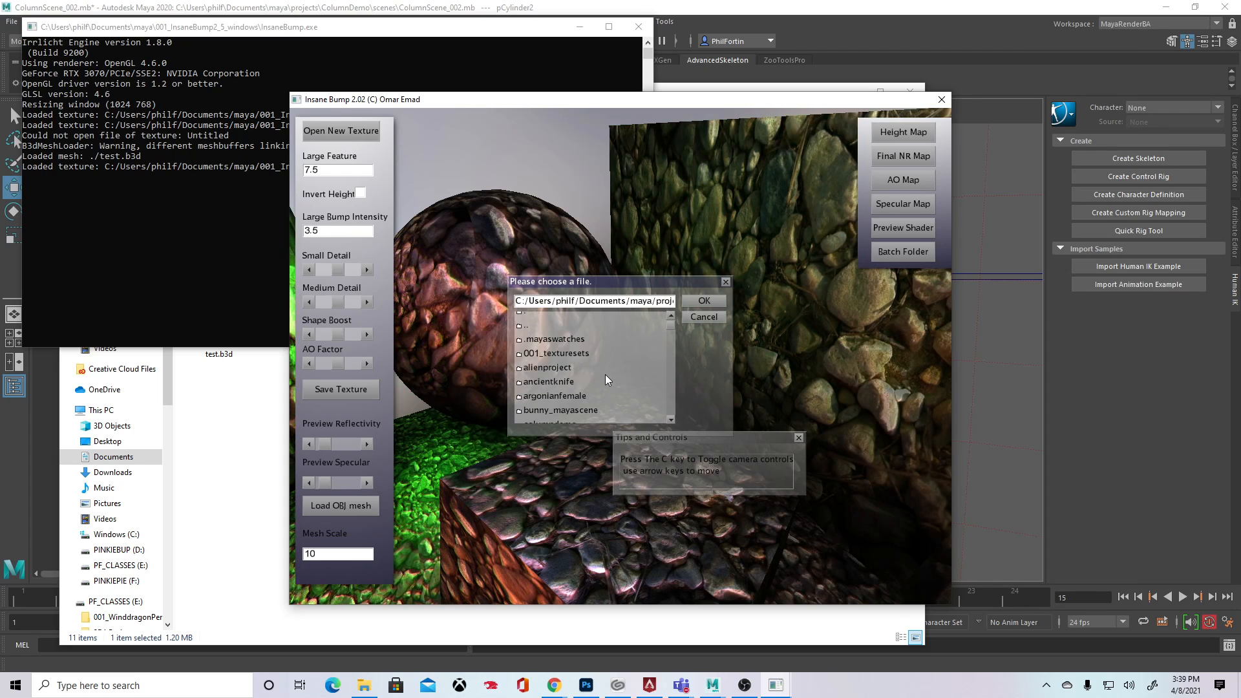
pyautogui.scroll(-1, 560, 388)
pyautogui.doubleClick(561, 387)
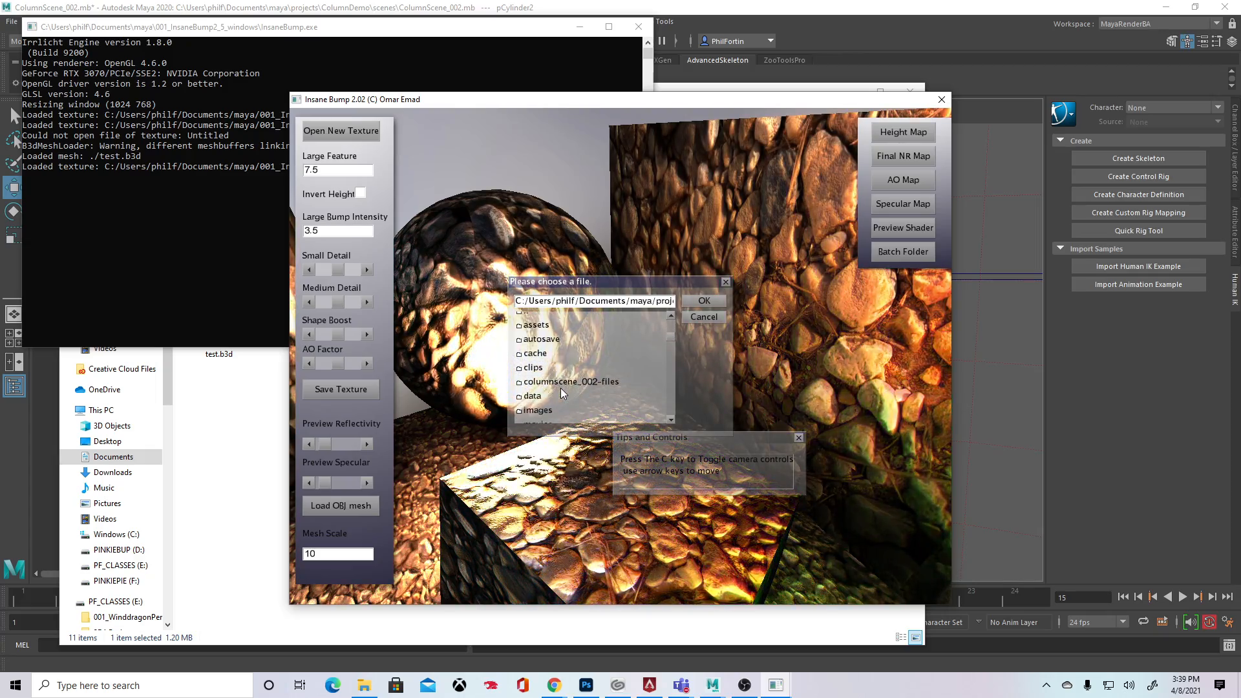
pyautogui.scroll(-3, 556, 401)
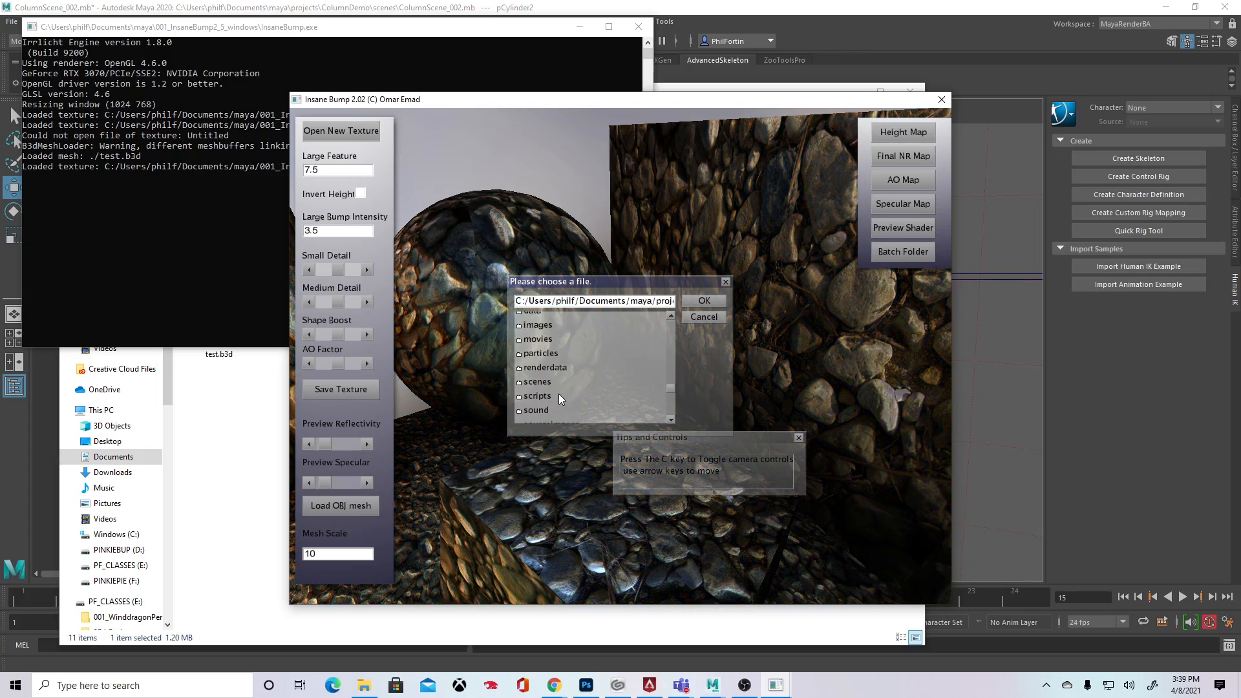
pyautogui.scroll(-1, 559, 394)
pyautogui.doubleClick(559, 383)
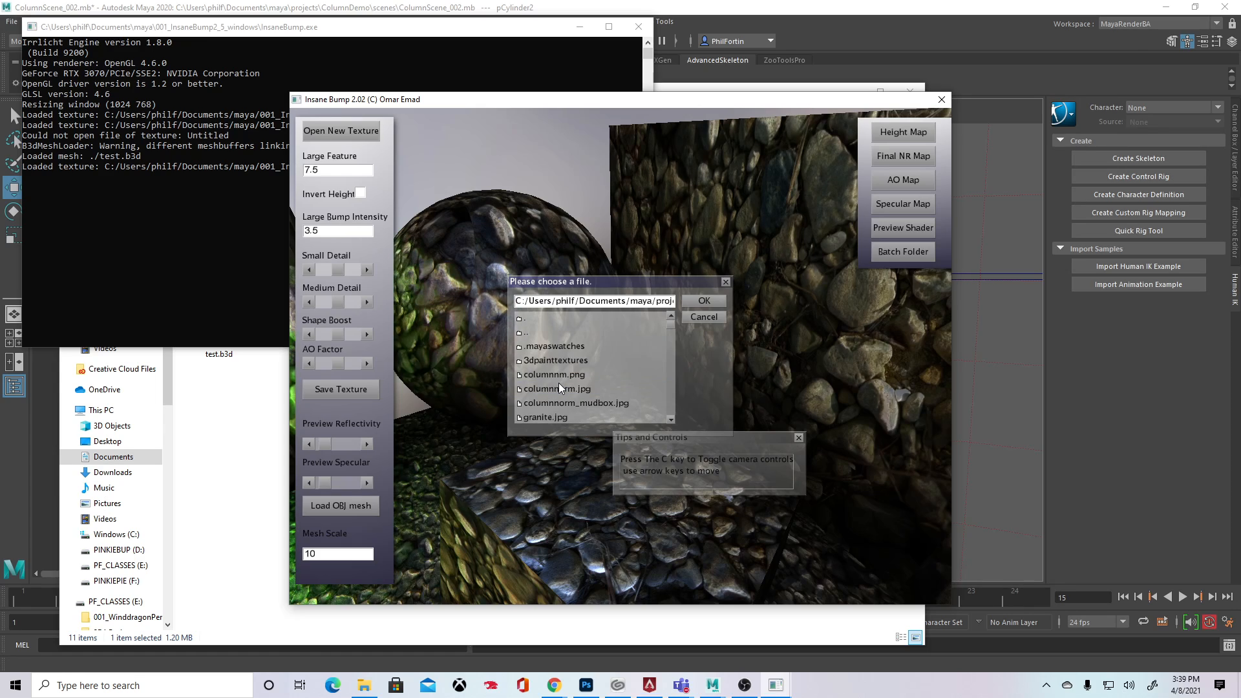
pyautogui.scroll(-3, 620, 380)
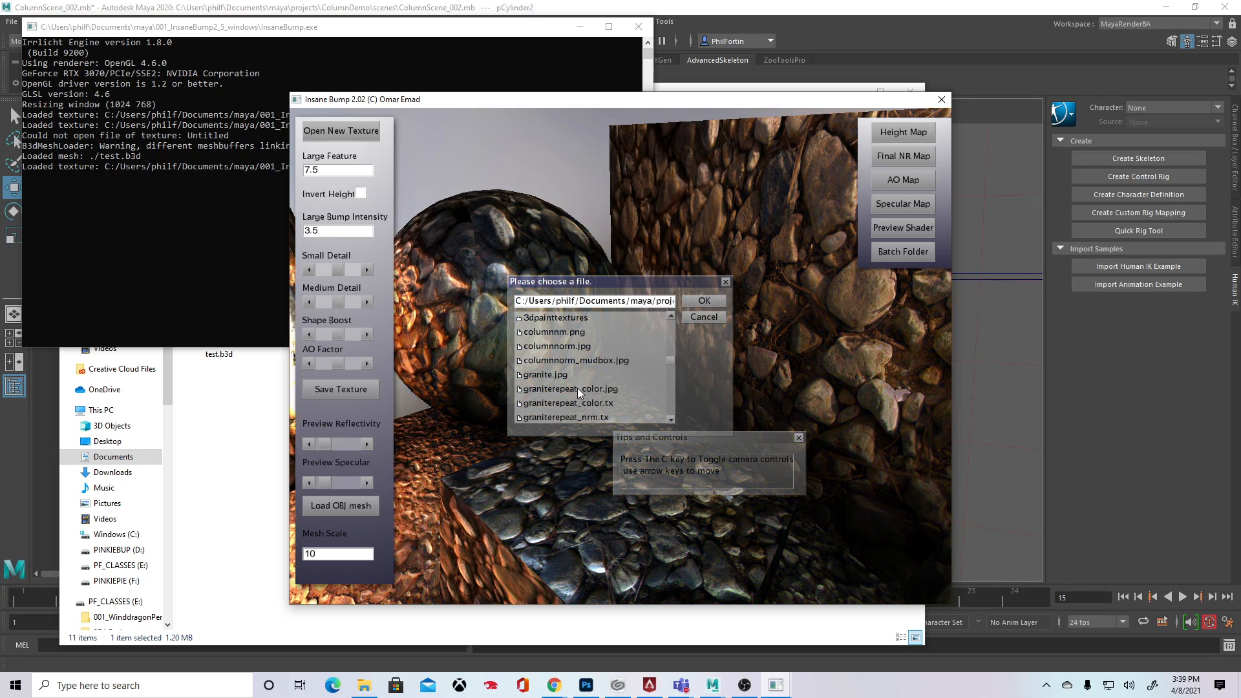
# Step: Move the InsaneBump window aside and view the ColumnDemo project's sourceimages folder in File Explorer
pyautogui.moveTo(724, 102); pyautogui.dragTo(532, 129)
pyautogui.click(760, 92)
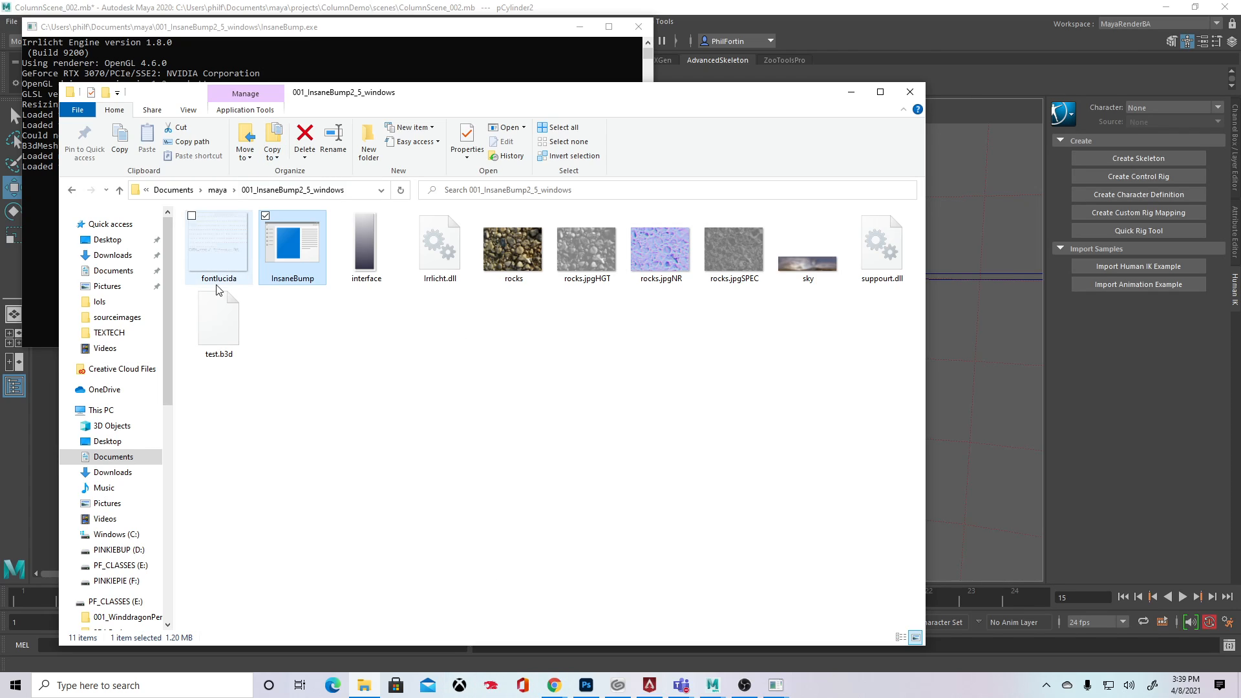
pyautogui.click(231, 190)
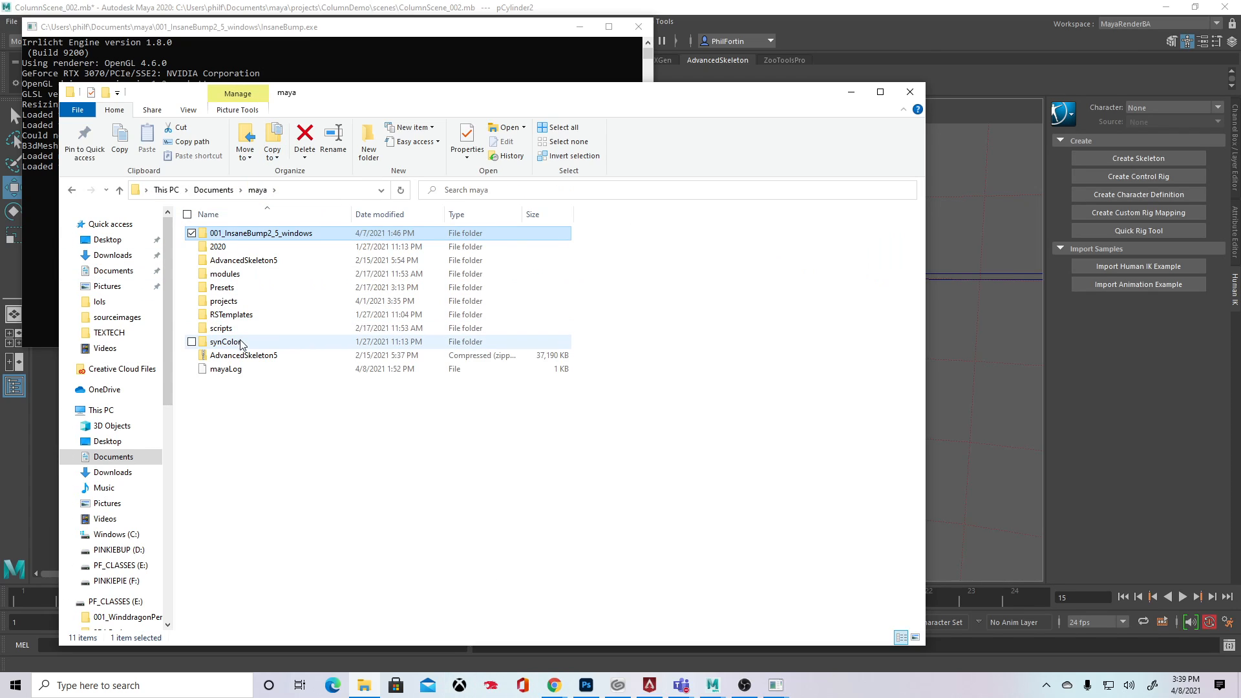
pyautogui.doubleClick(234, 289)
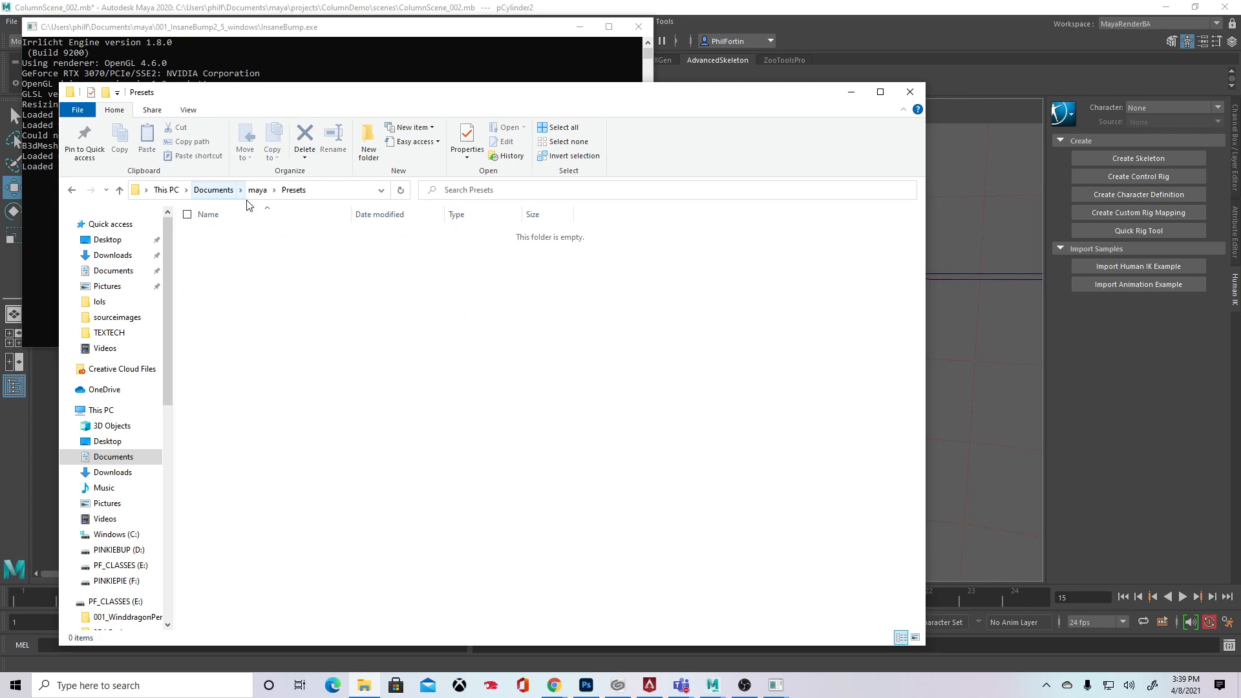
pyautogui.click(253, 191)
pyautogui.doubleClick(233, 309)
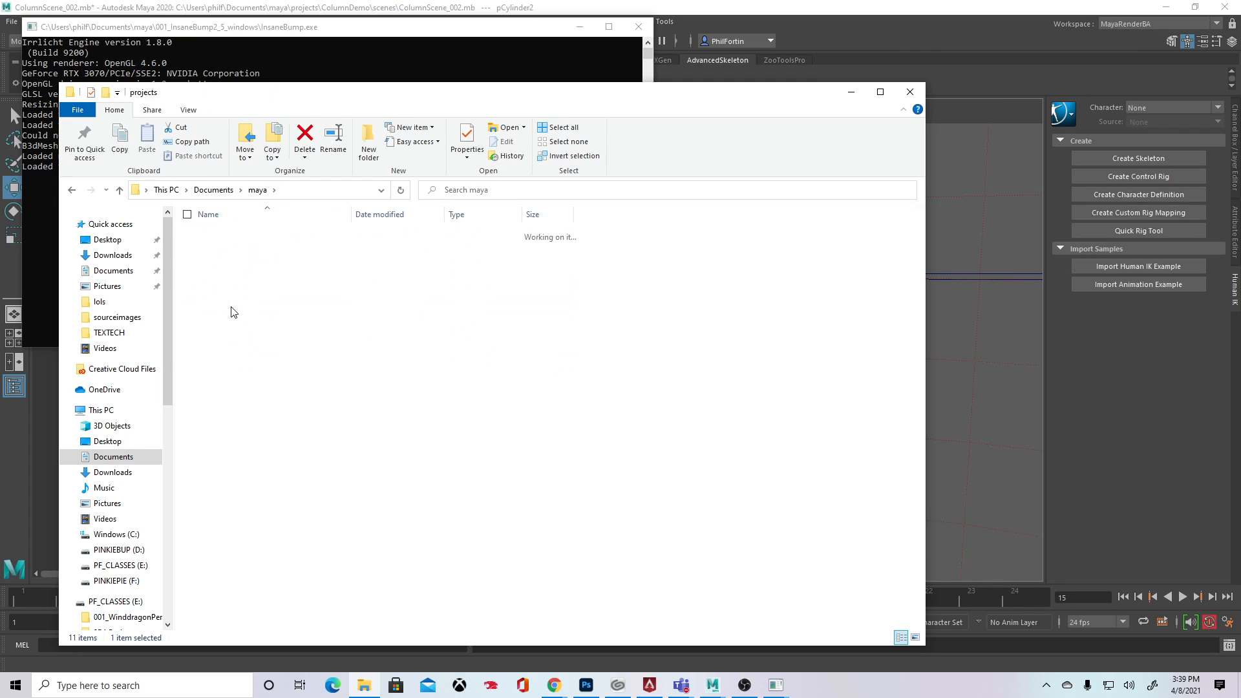
pyautogui.doubleClick(235, 316)
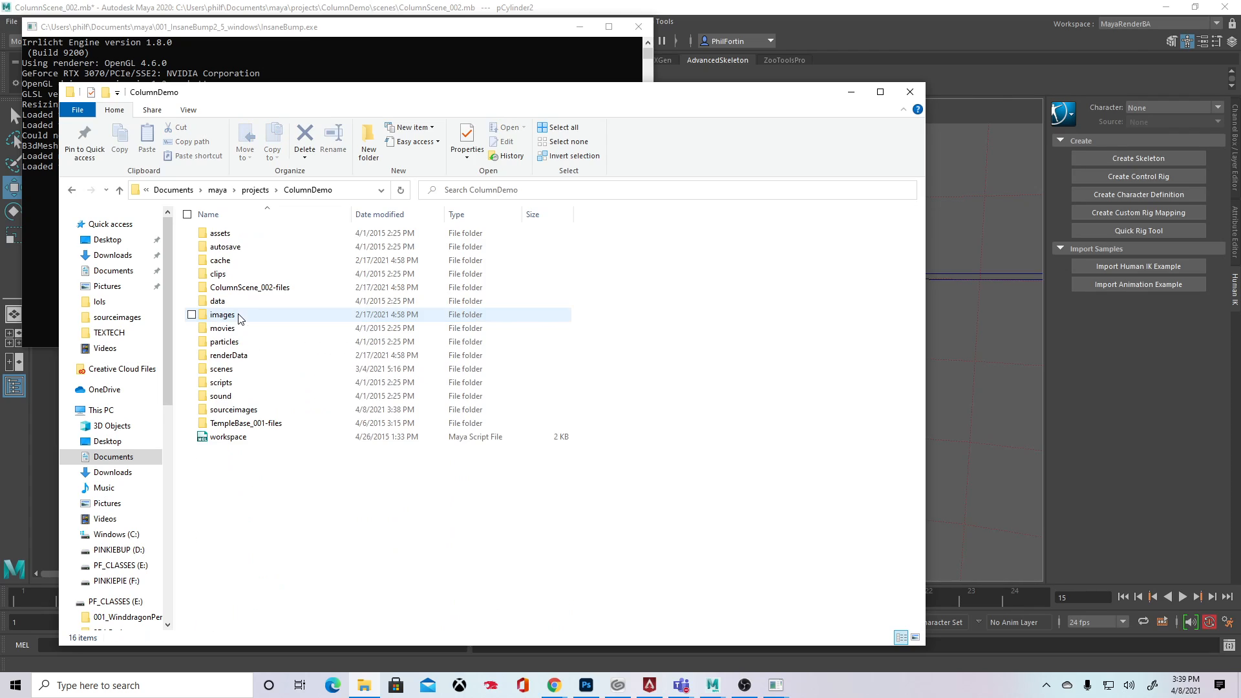
pyautogui.doubleClick(233, 410)
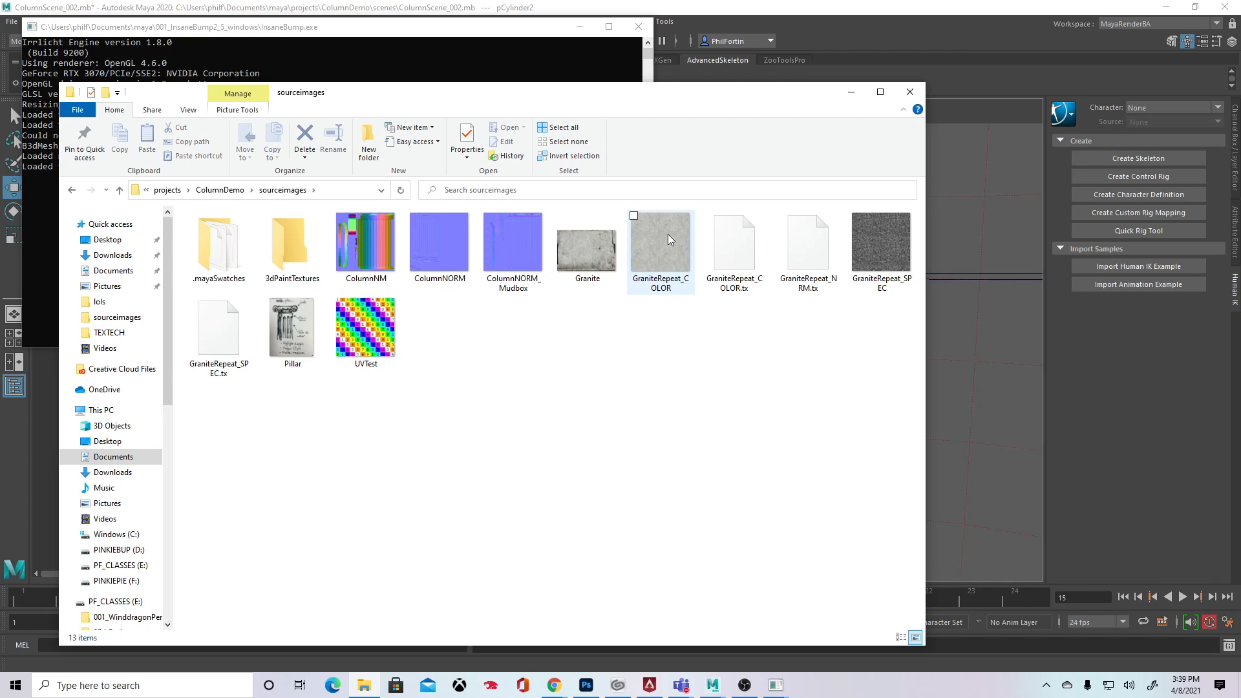
# Step: Return to InsaneBump and load graniterepeat_color.jpg as the new texture
pyautogui.hotkey('alt', 'Tab')
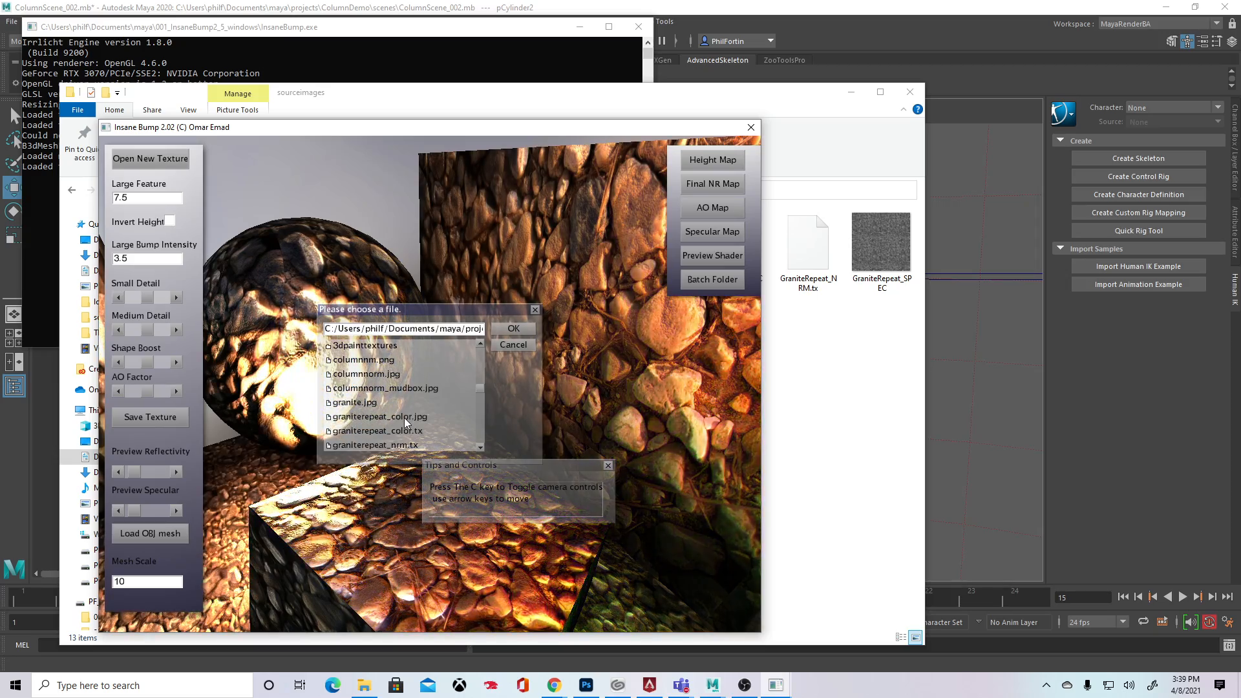
pyautogui.click(386, 416)
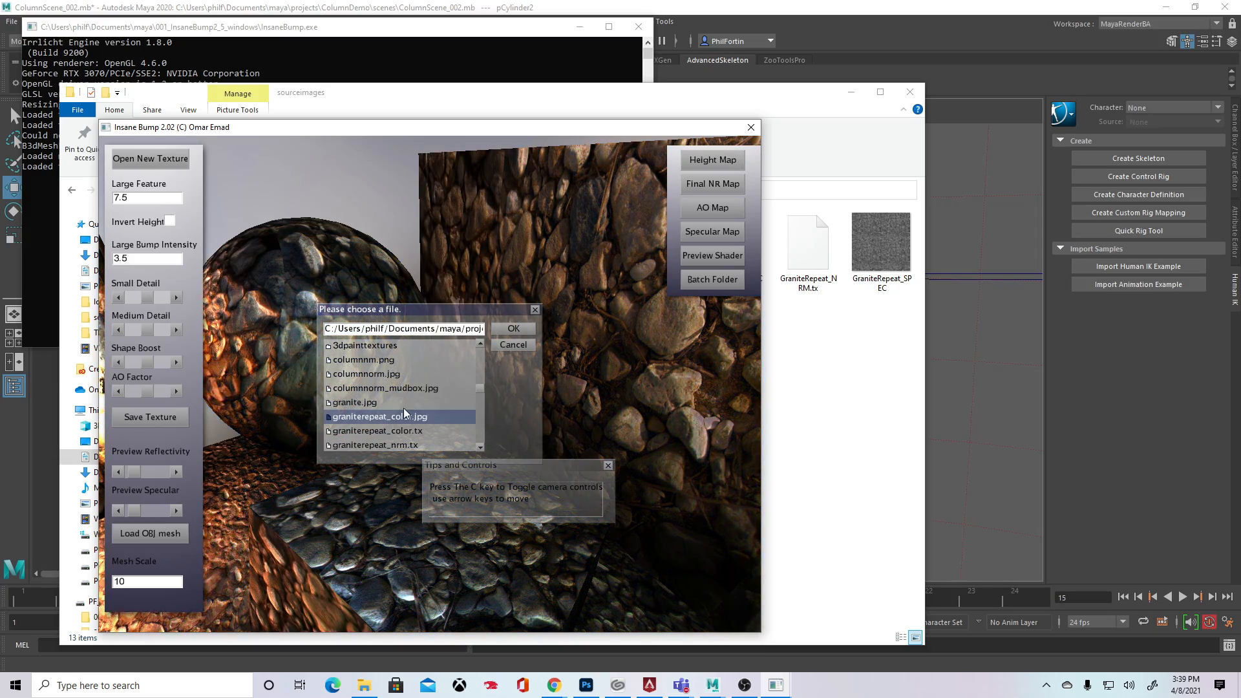
pyautogui.click(514, 330)
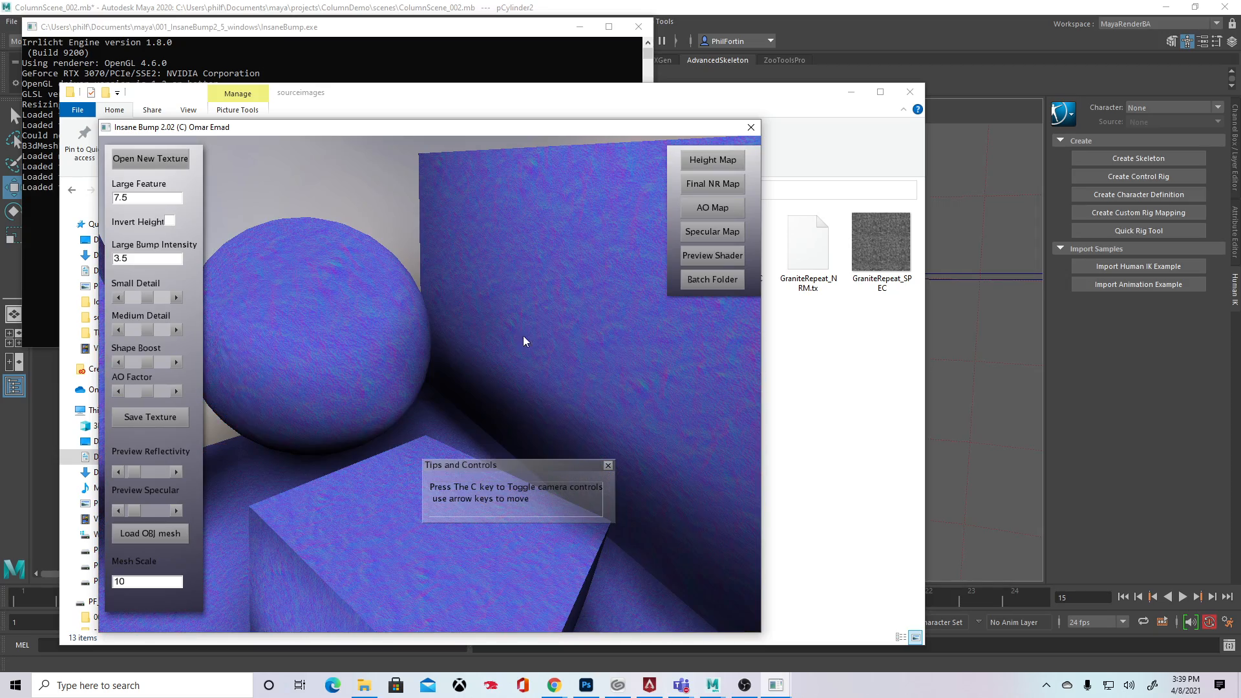
# Step: Display the preview shader, examine the granite surface relief from several camera positions, and dismiss the Tips and Controls box
pyautogui.click(723, 254)
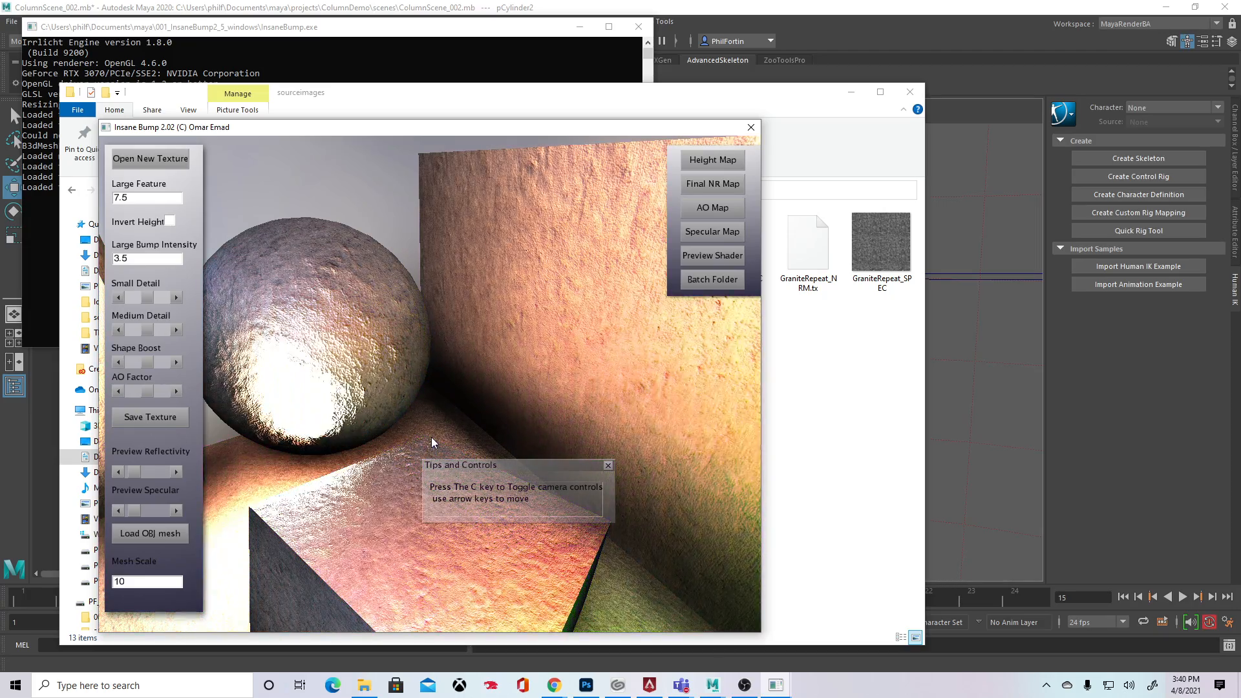
pyautogui.moveTo(397, 444); pyautogui.dragTo(430, 384)
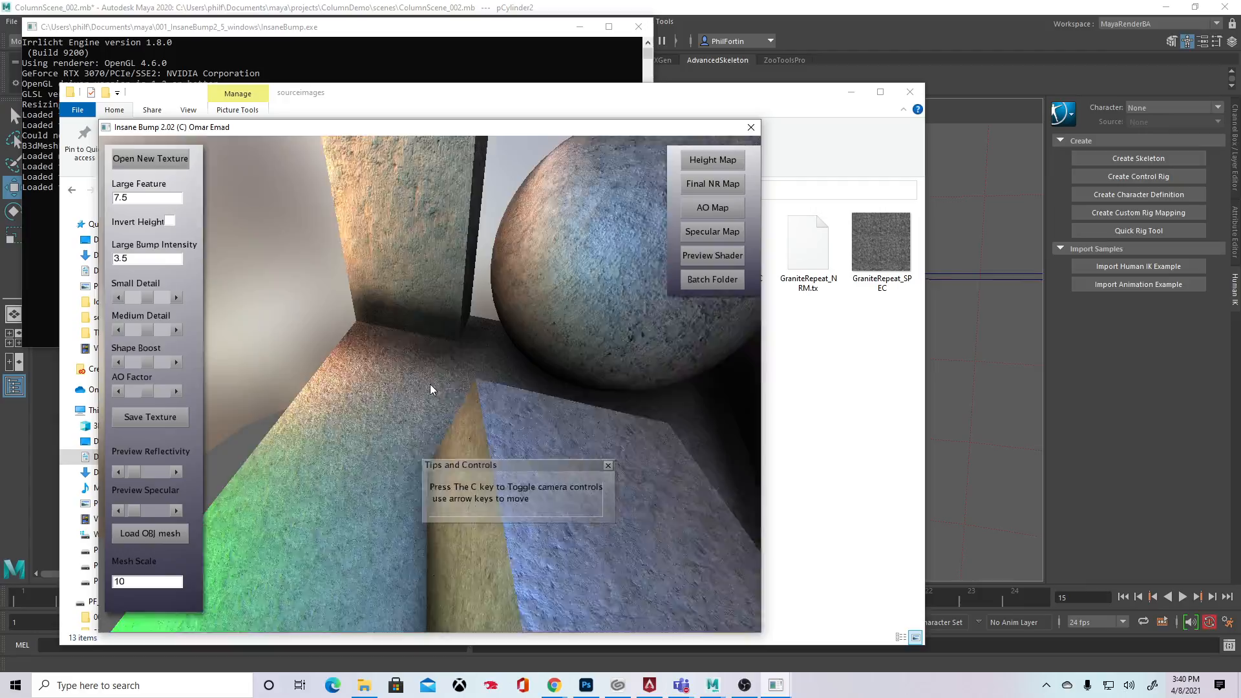
pyautogui.press('Up')
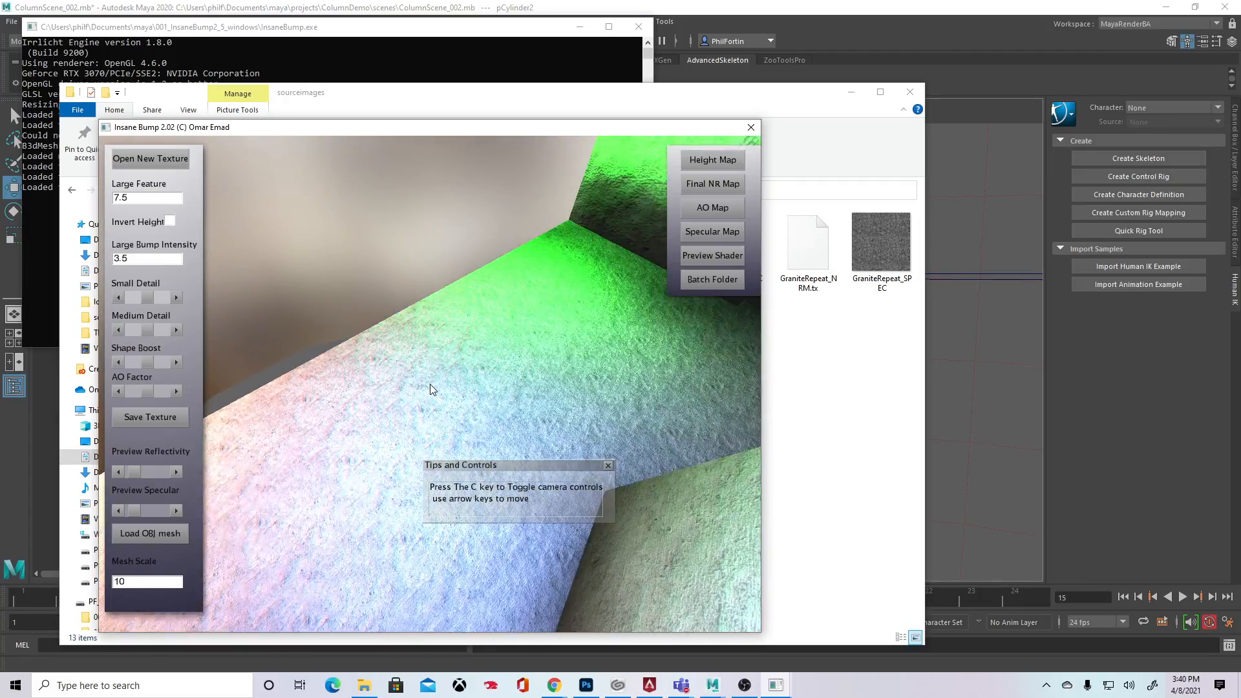
pyautogui.press('Up')
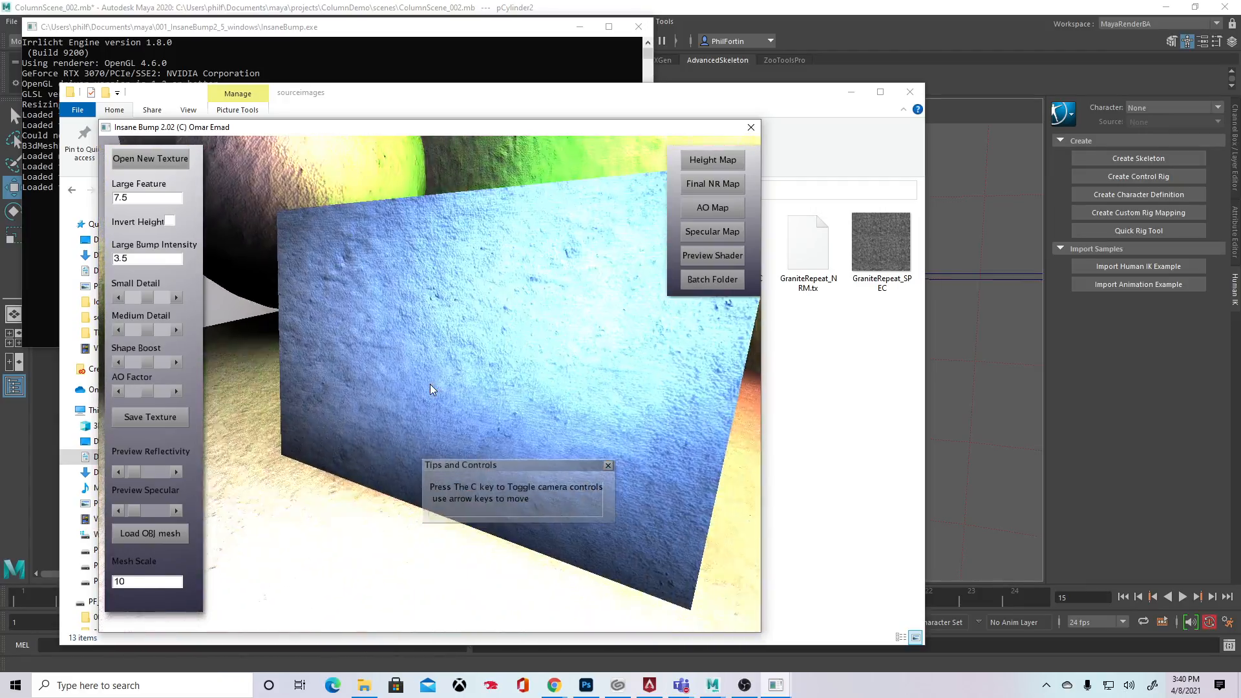
pyautogui.press('Down')
pyautogui.press('Down')
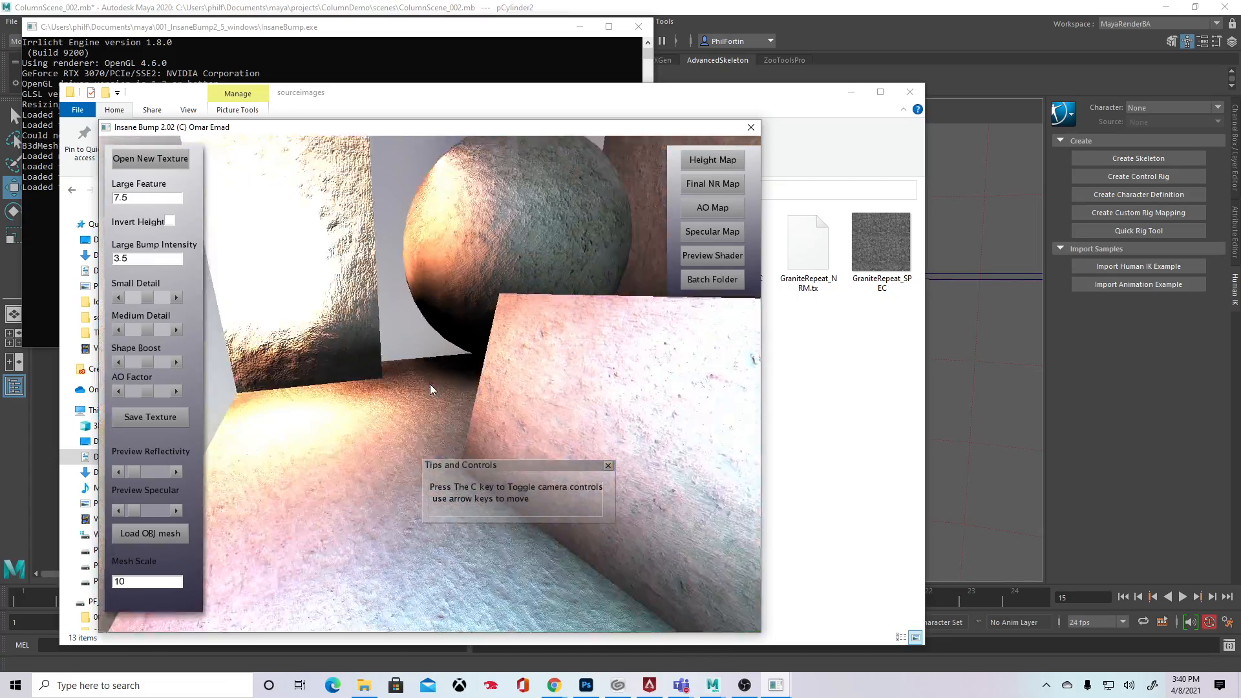
pyautogui.press('Up')
pyautogui.press('Left')
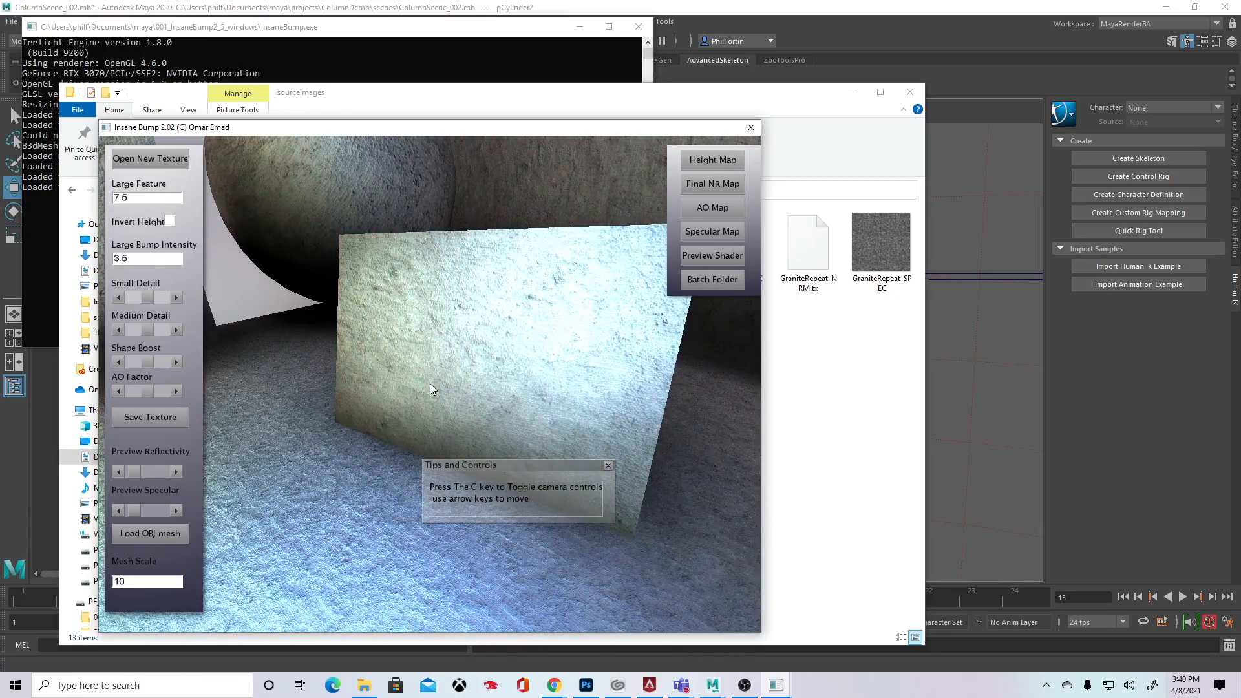
pyautogui.press('Up')
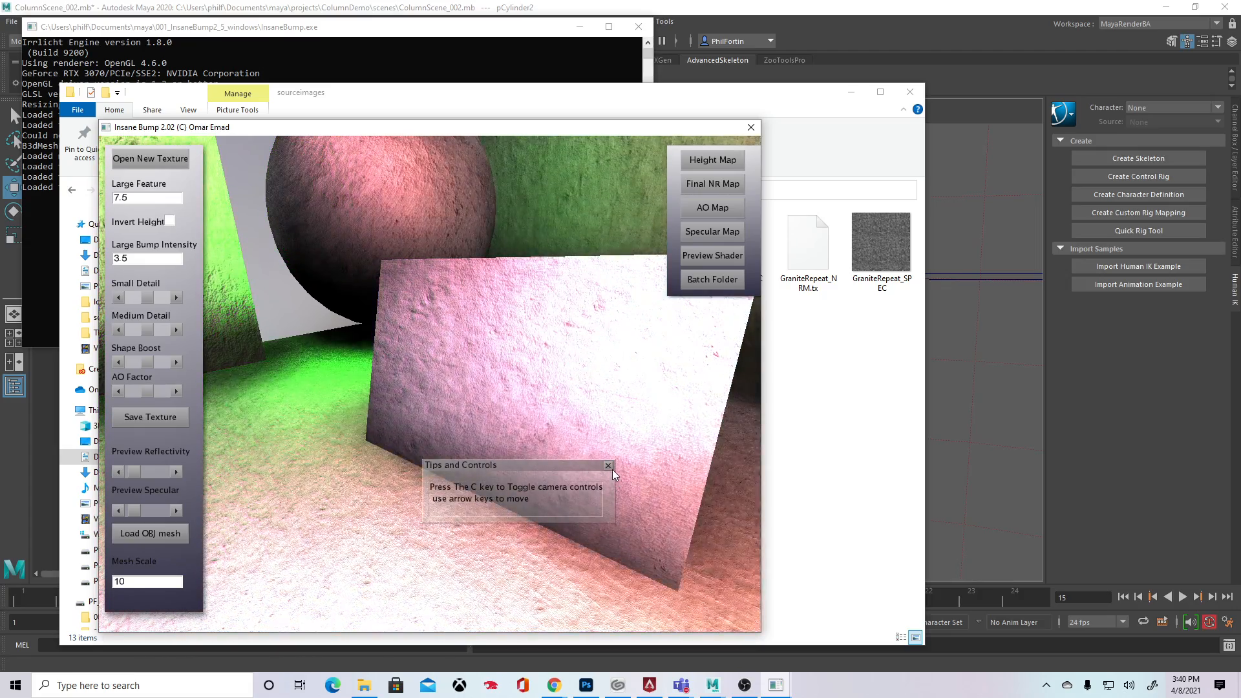
pyautogui.click(608, 466)
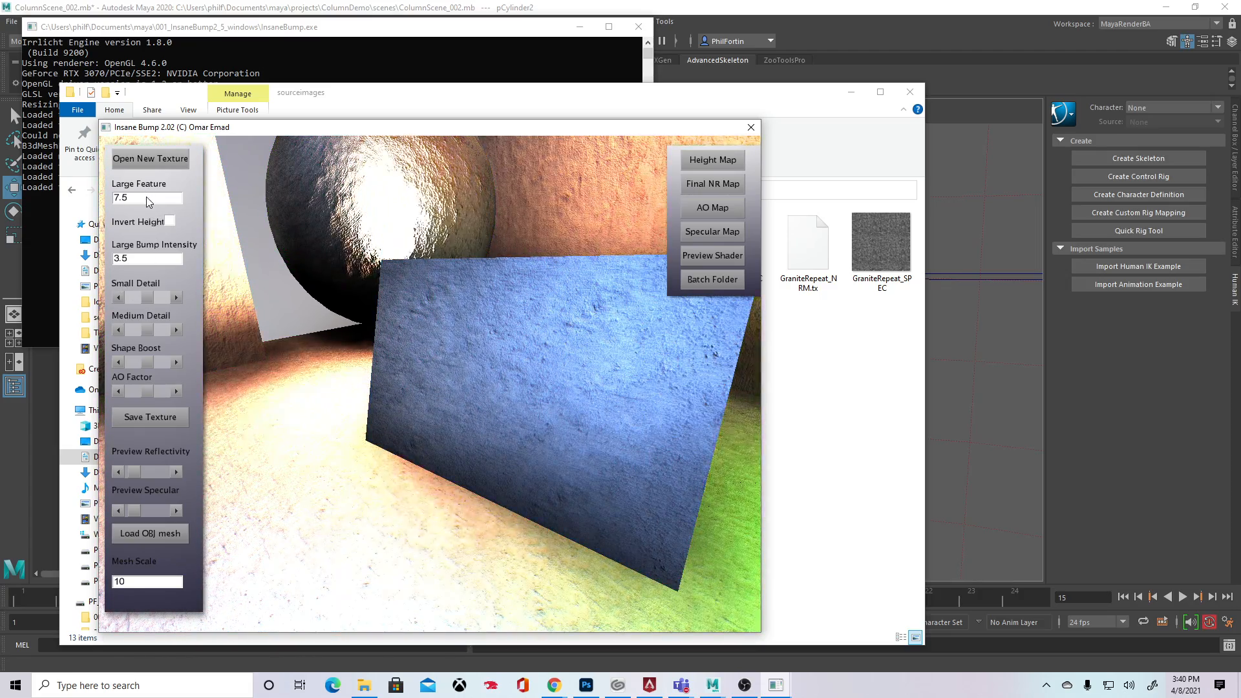
# Step: Set Large Bump Intensity to 5, reduce Small Detail and Shape Boost, and raise Medium Detail and AO Factor
pyautogui.doubleClick(139, 258)
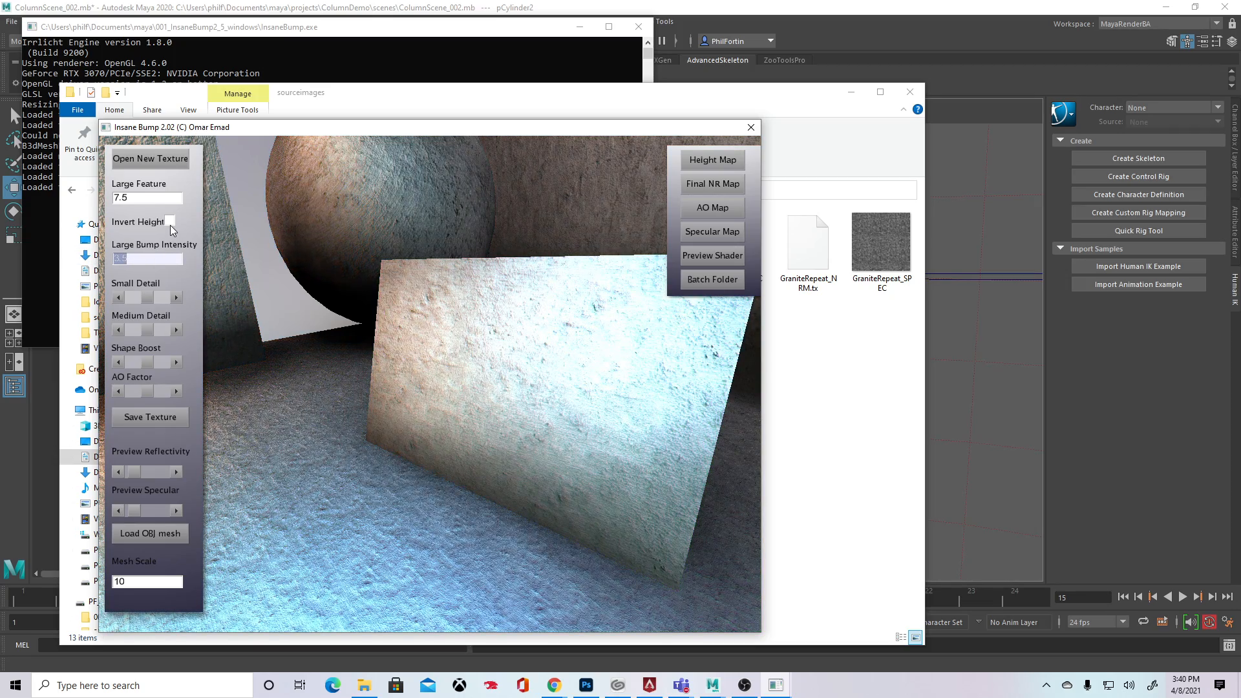
pyautogui.write('5')
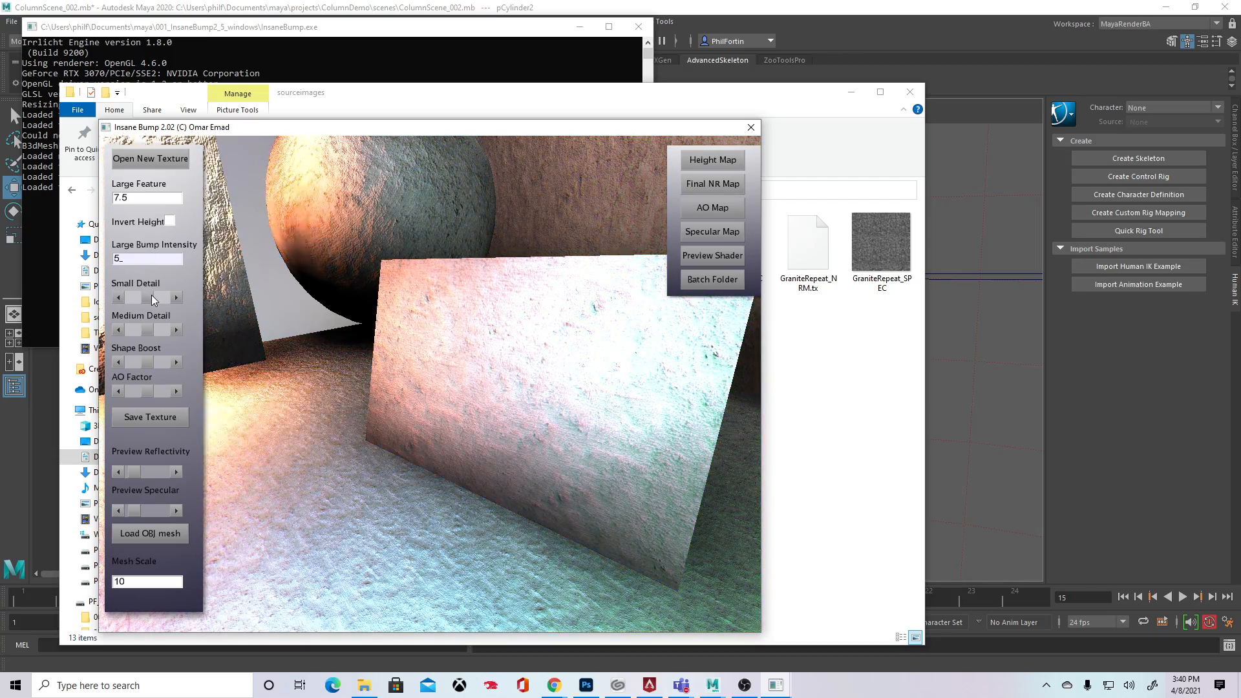
pyautogui.click(160, 296)
pyautogui.moveTo(161, 297); pyautogui.dragTo(136, 297)
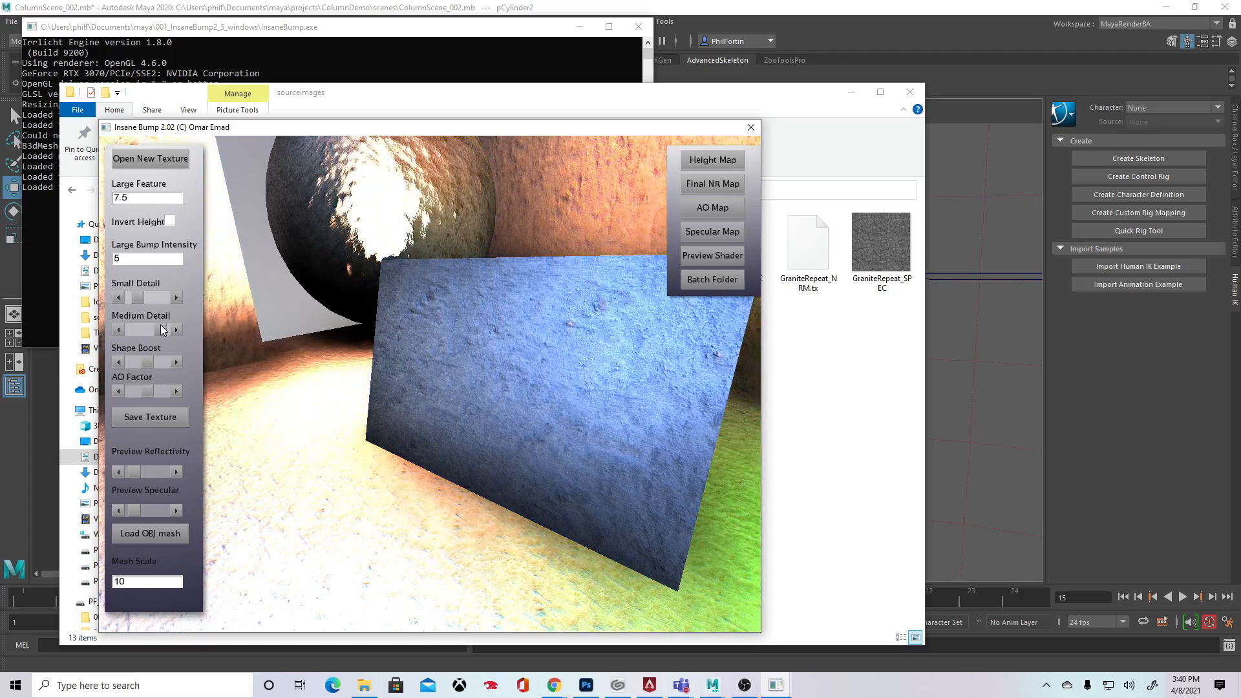
pyautogui.click(154, 328)
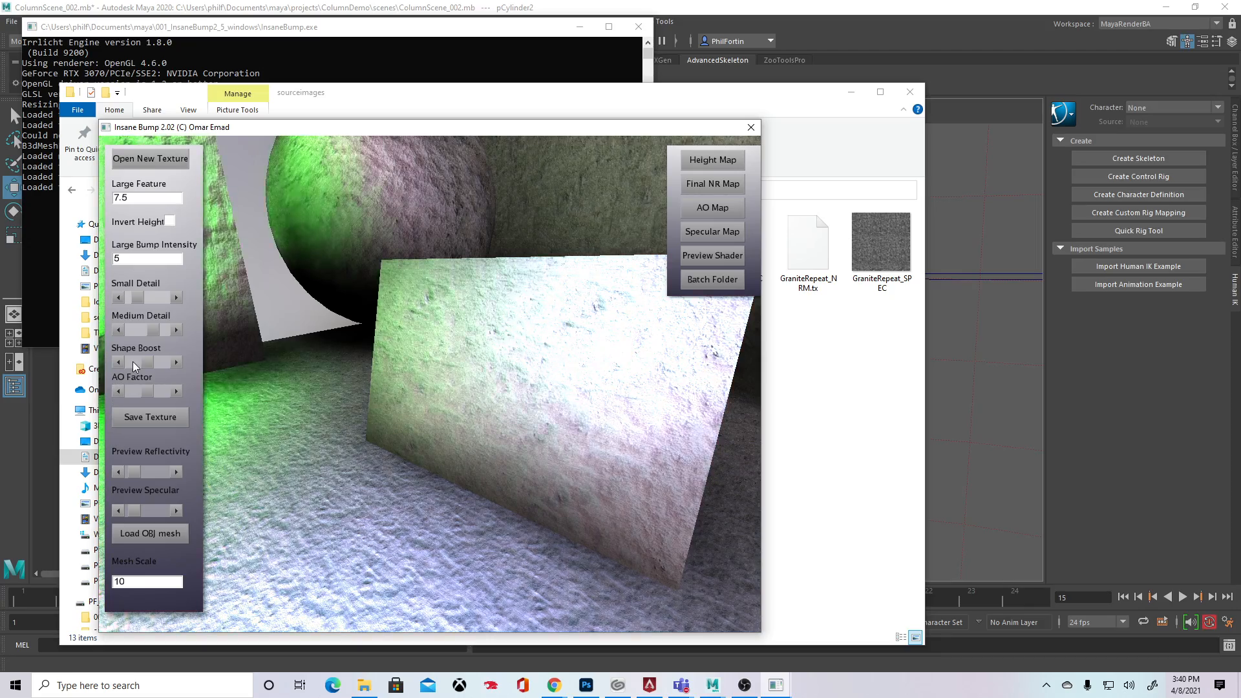
pyautogui.moveTo(146, 360); pyautogui.dragTo(170, 389)
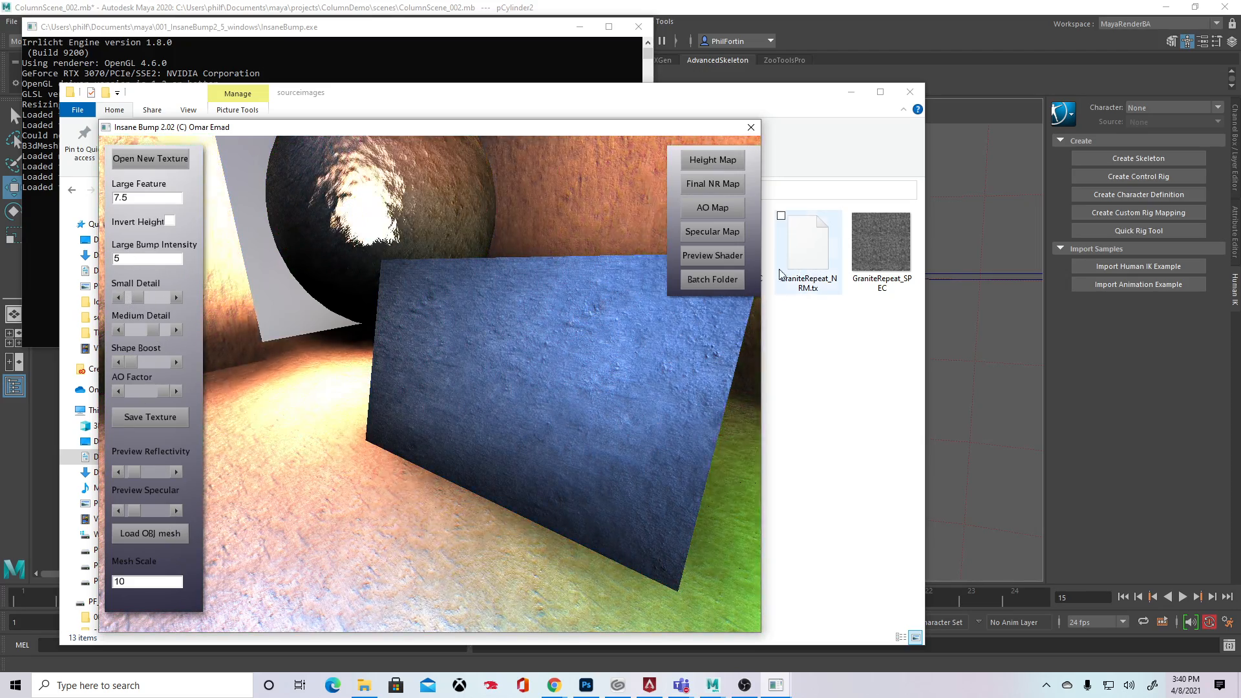
# Step: Save the generated granite texture maps and bring the sourceimages folder forward to view the files
pyautogui.click(153, 417)
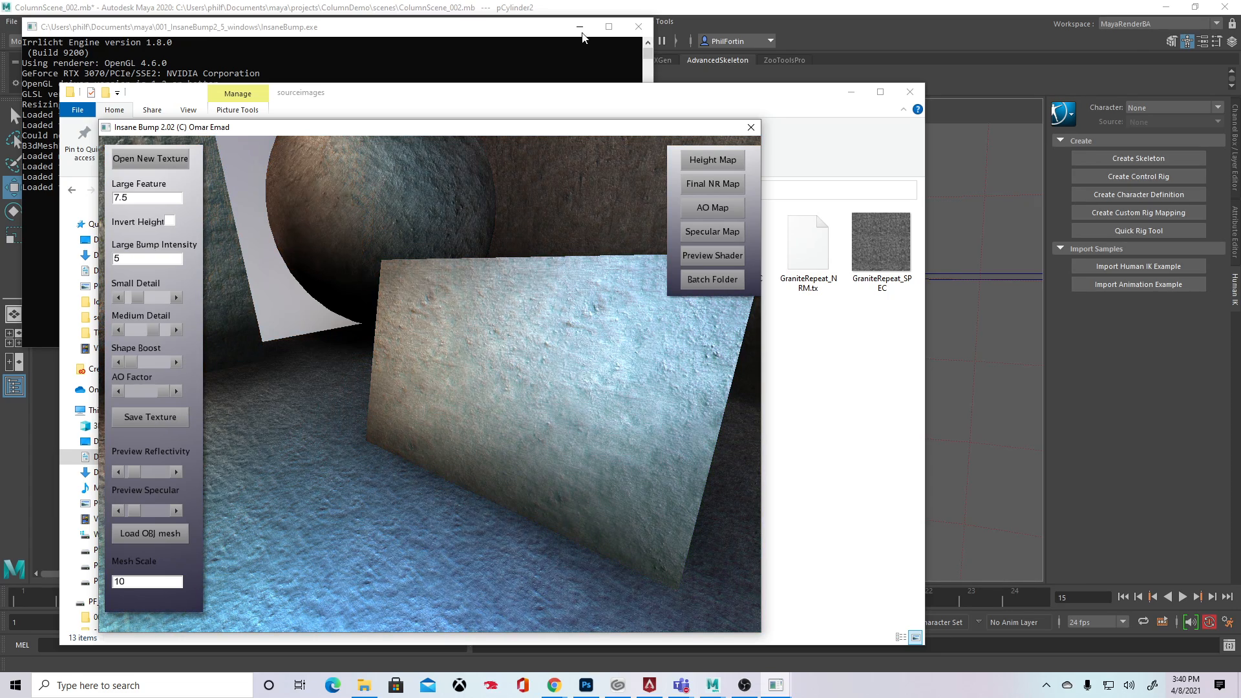
pyautogui.moveTo(568, 138); pyautogui.dragTo(557, 392)
pyautogui.click(781, 335)
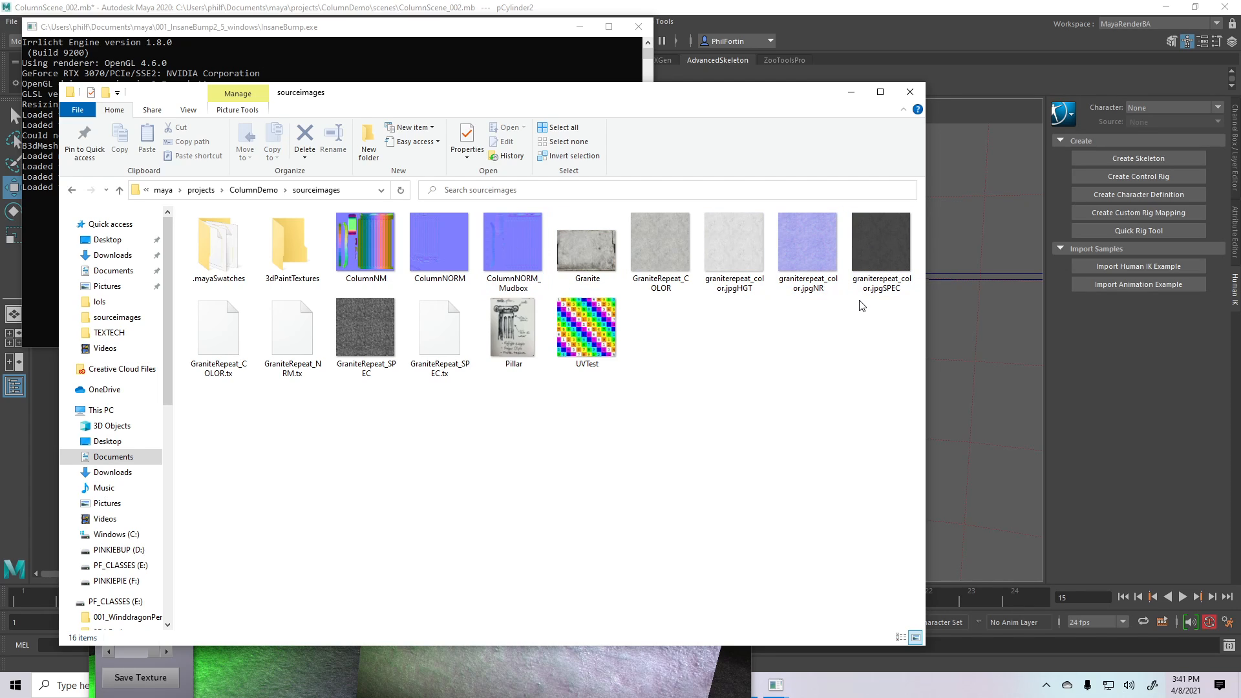
# Step: Save the AO map from InsaneBump and rename the saved jpgNR file in sourceimages to graniterepeat_color.jpgAO
pyautogui.click(315, 692)
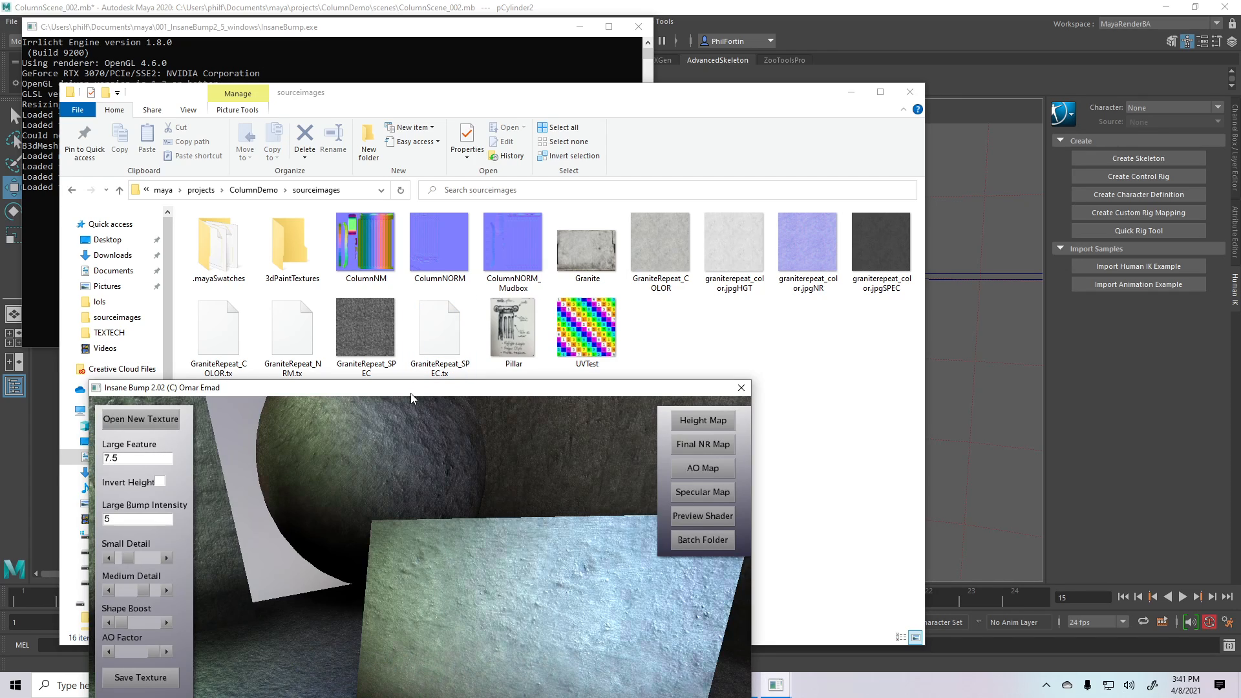
pyautogui.moveTo(411, 396); pyautogui.dragTo(357, 300)
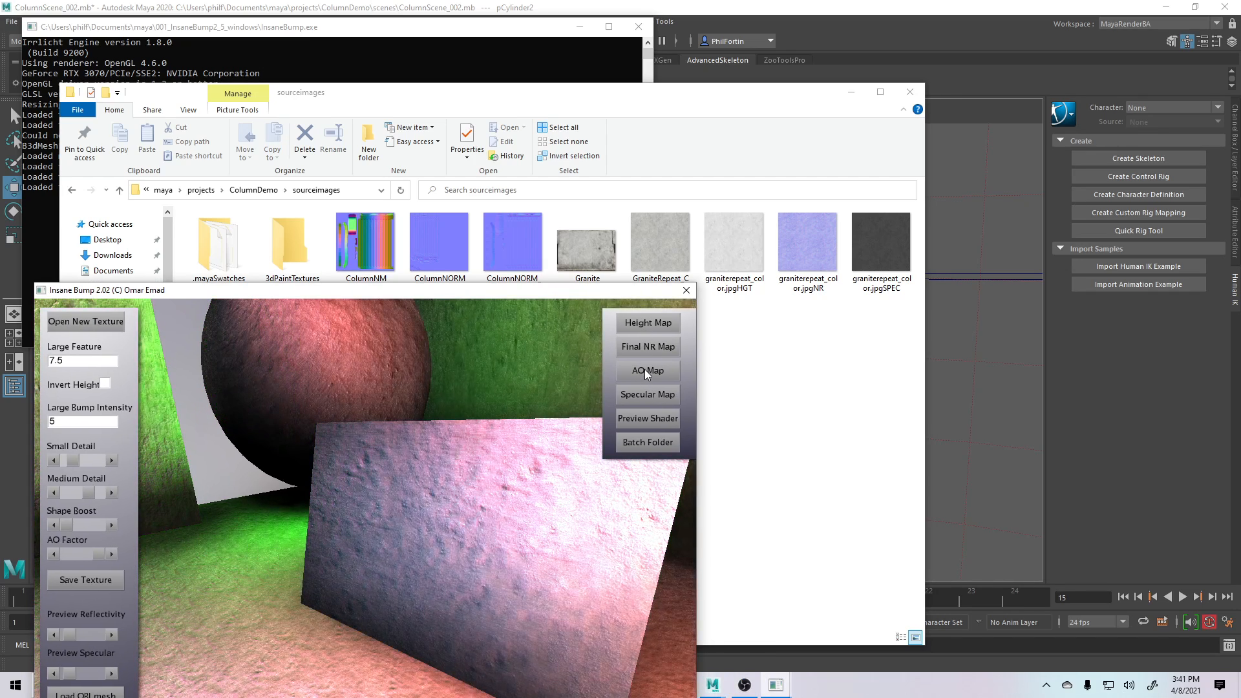
pyautogui.click(645, 369)
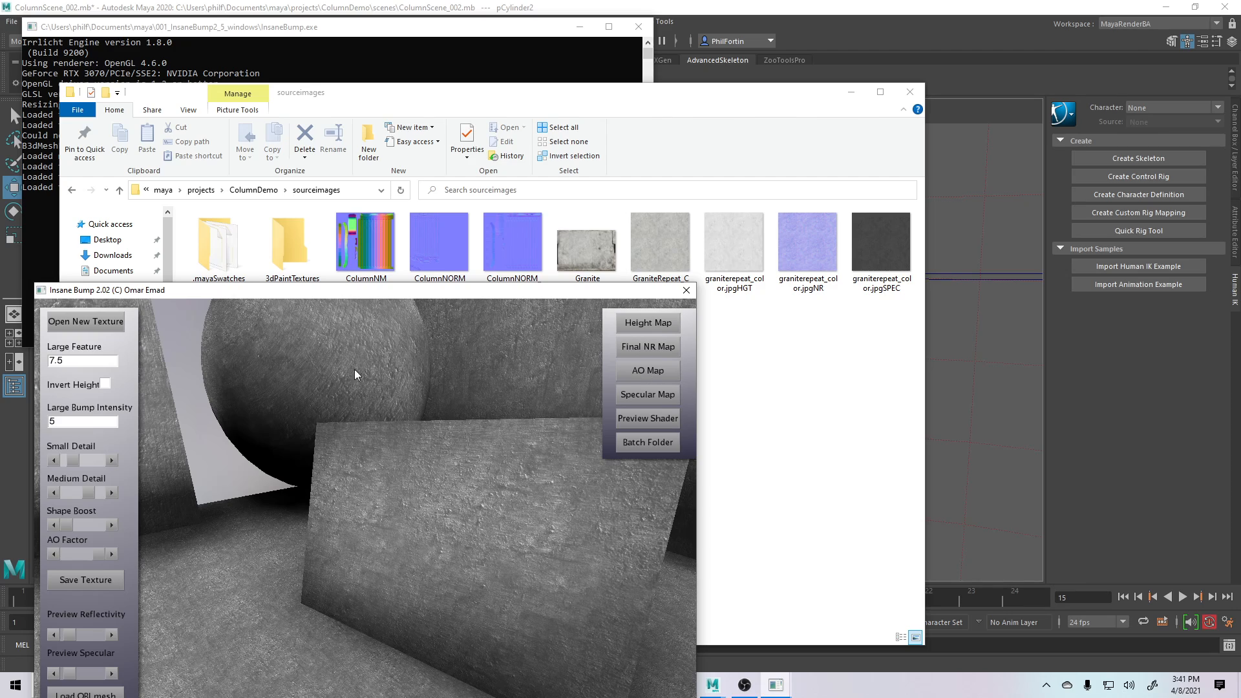
pyautogui.click(82, 580)
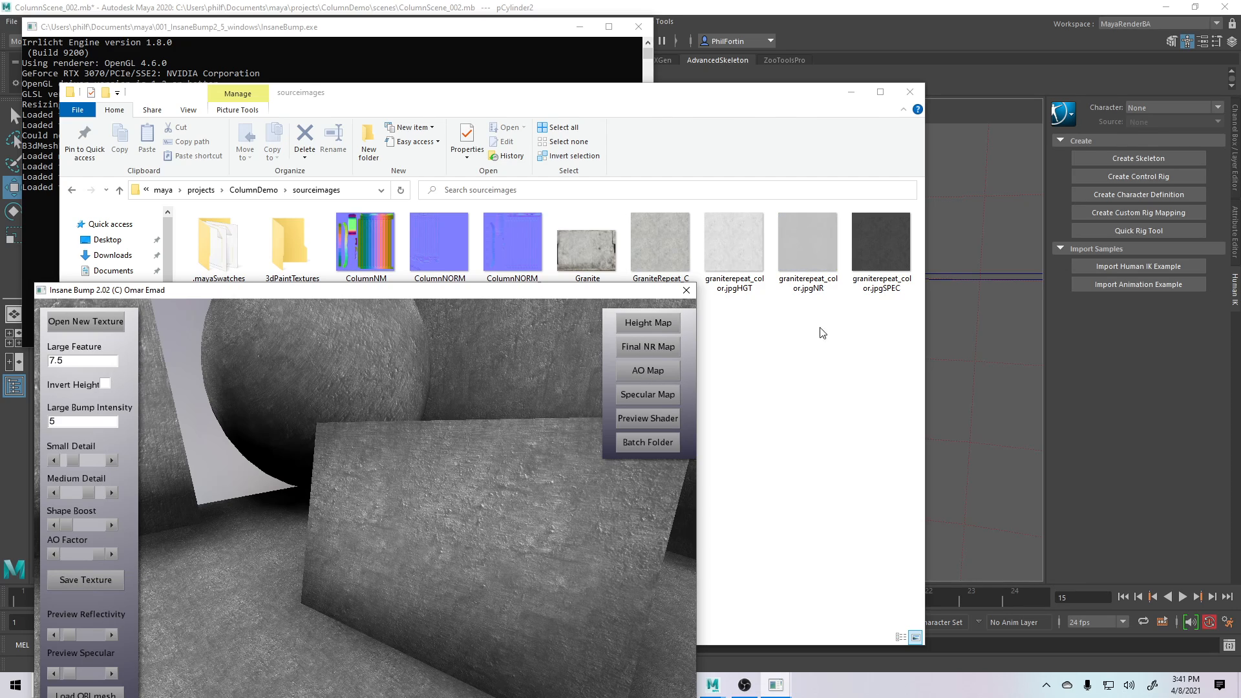
pyautogui.click(823, 259)
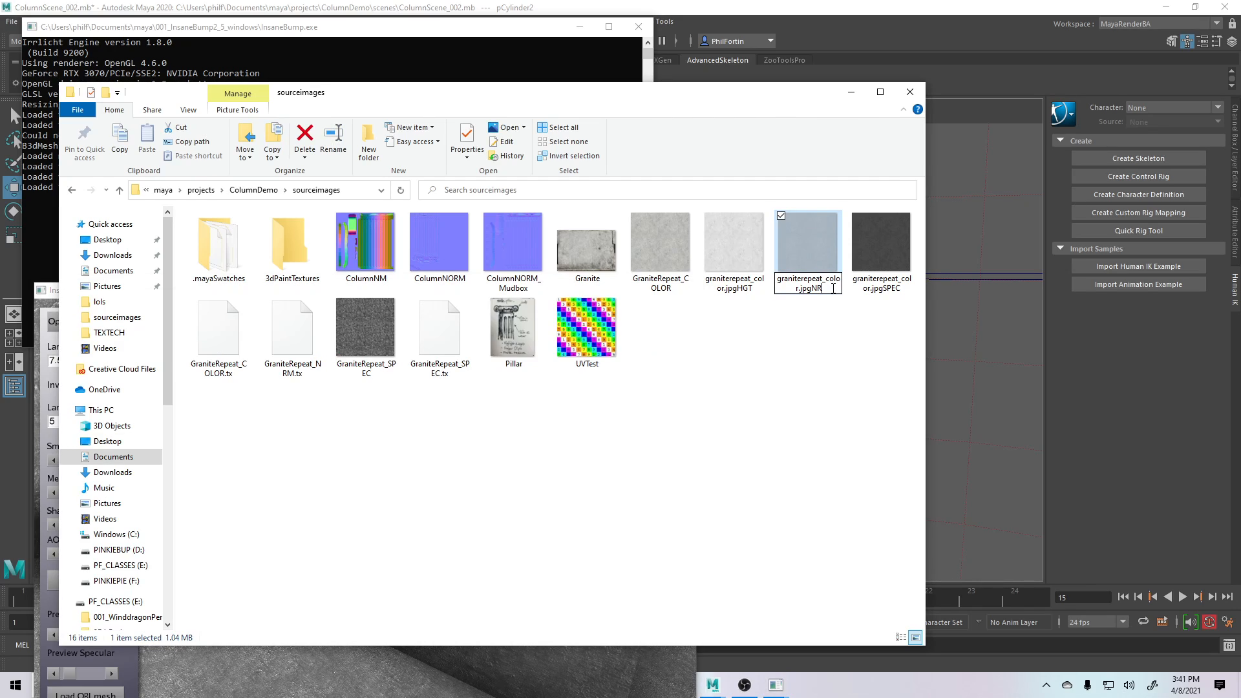
pyautogui.press('Return')
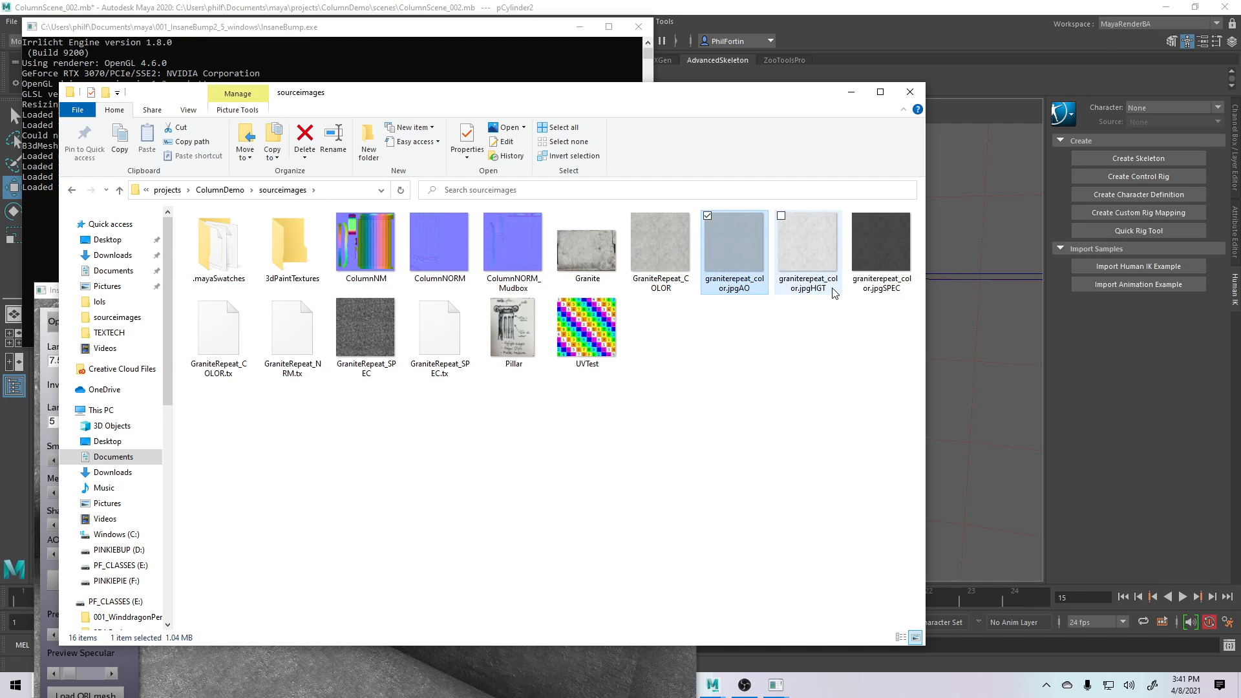
# Step: Restore InsaneBump's shader preview, save the normal map again, and check the granite map files in sourceimages
pyautogui.hotkey('alt', 'Tab')
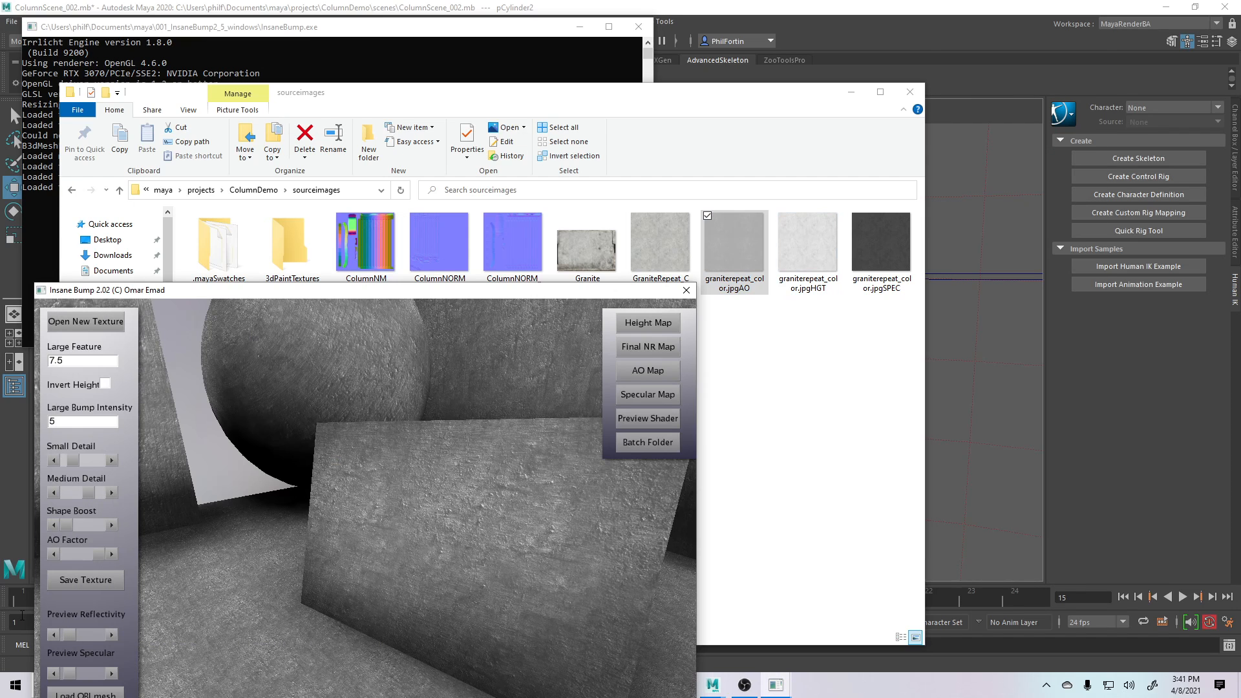
pyautogui.click(650, 420)
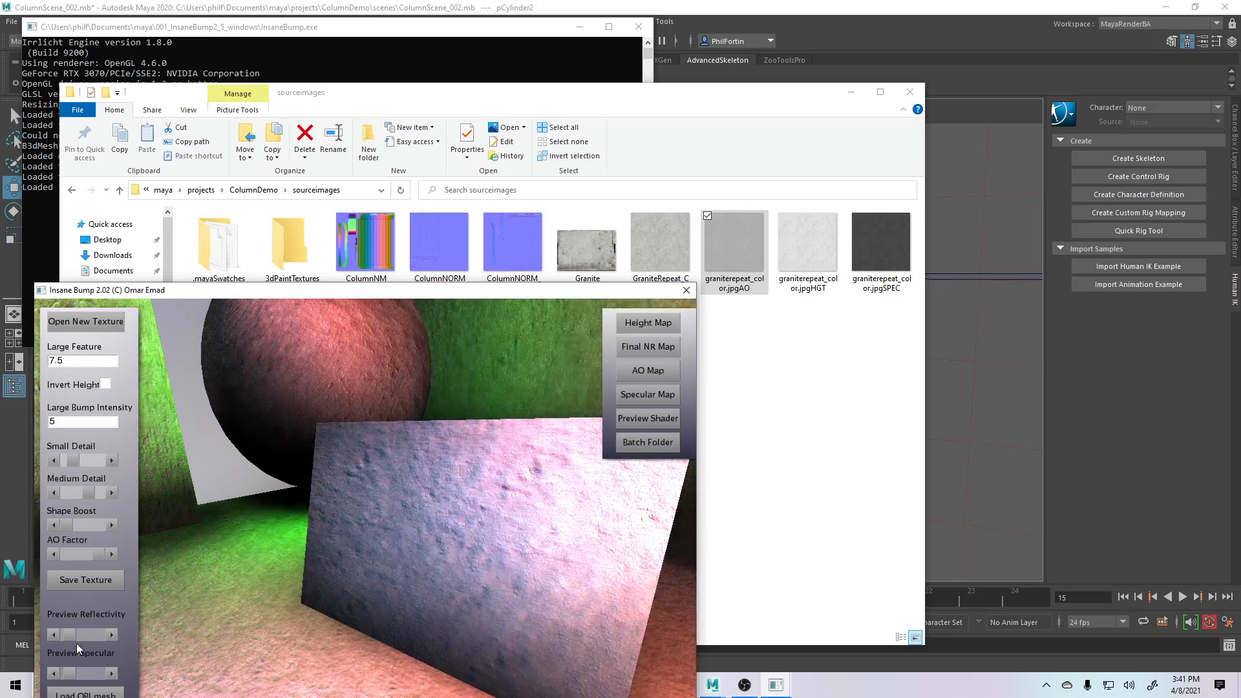
pyautogui.click(85, 580)
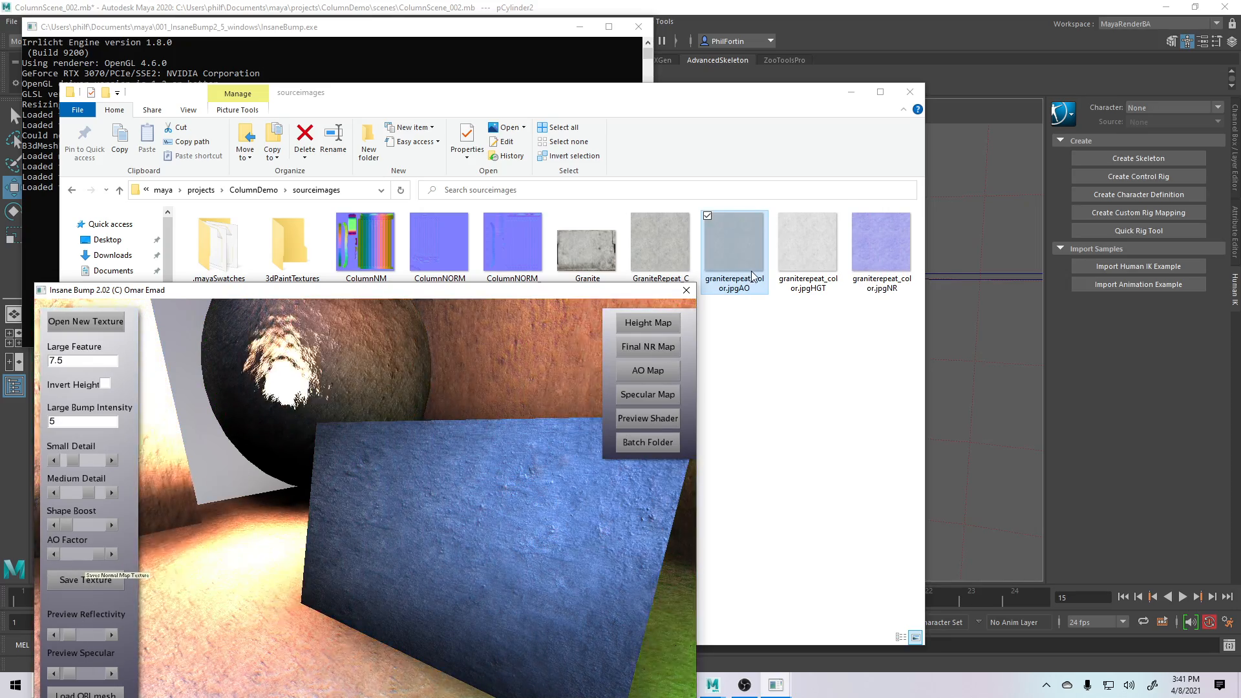
pyautogui.click(842, 368)
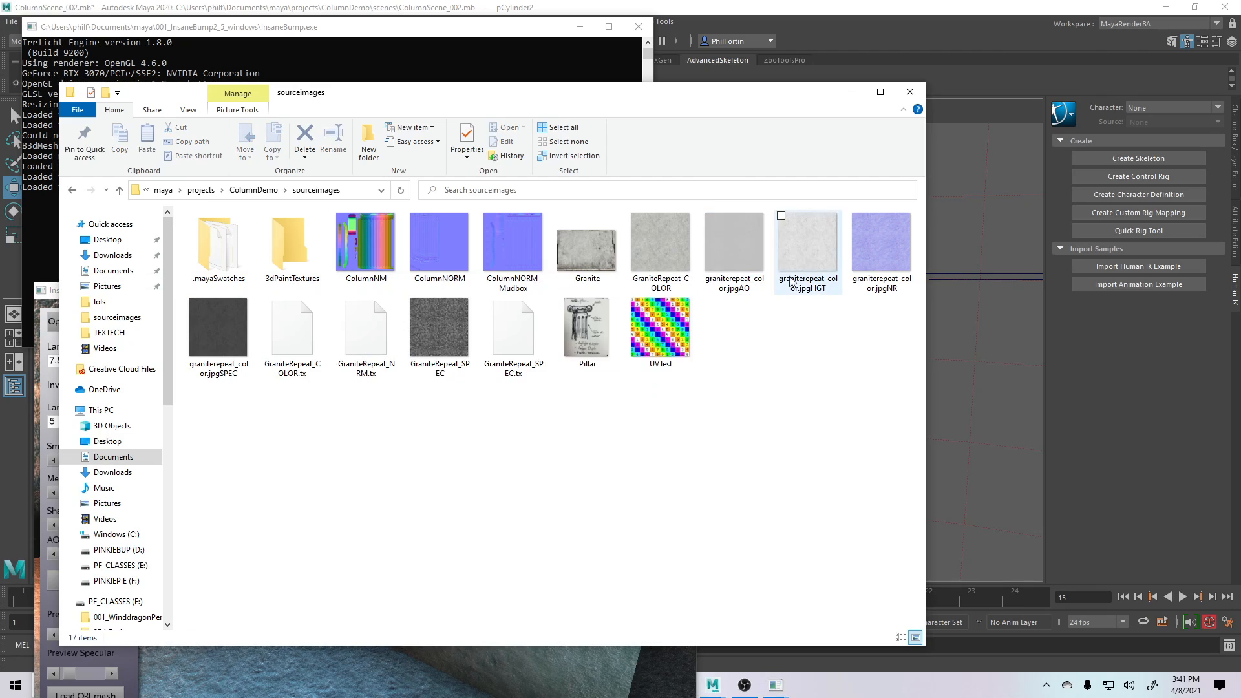
pyautogui.click(674, 243)
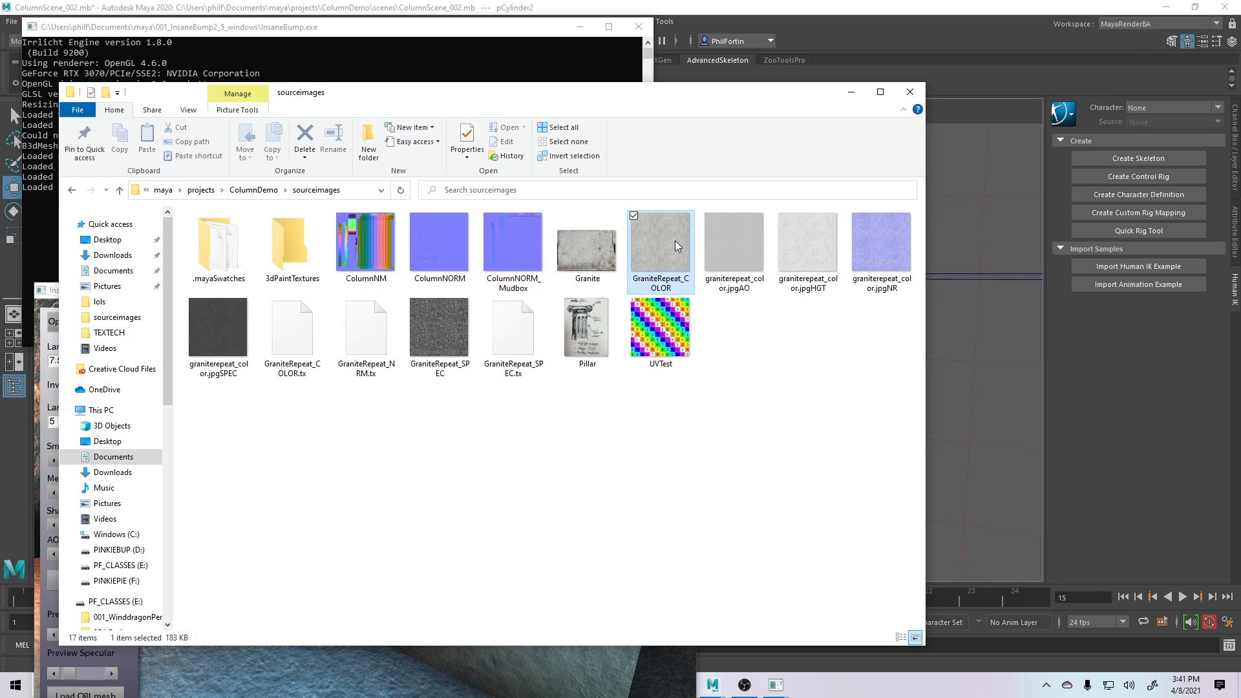
pyautogui.click(748, 248)
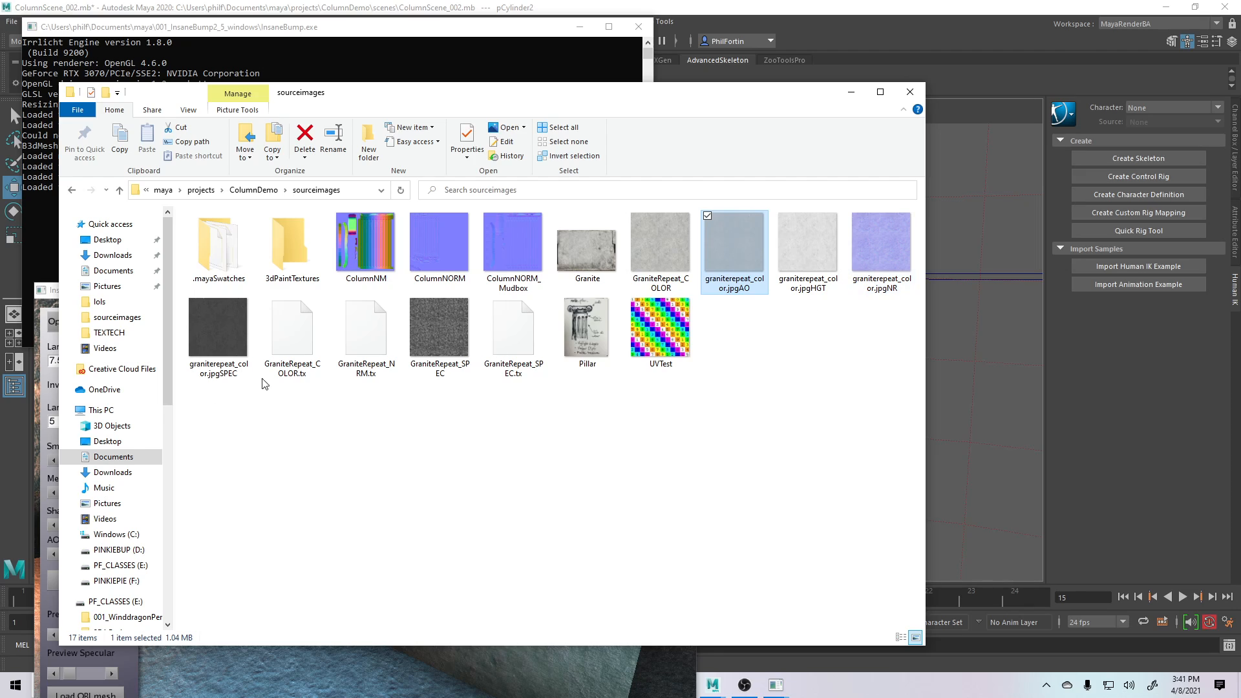
pyautogui.click(446, 343)
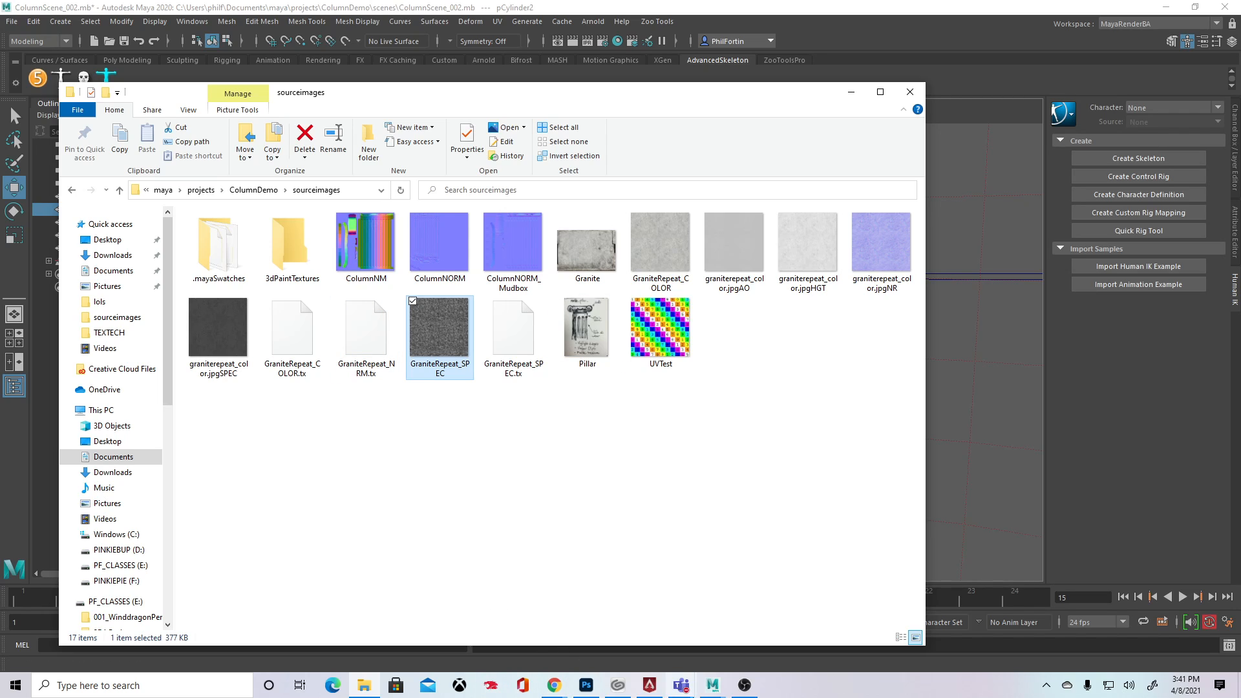
# Step: Switch to Maya, open the Hypershade, and bring its window fully into view over the viewport
pyautogui.moveTo(711, 690)
pyautogui.click(760, 646)
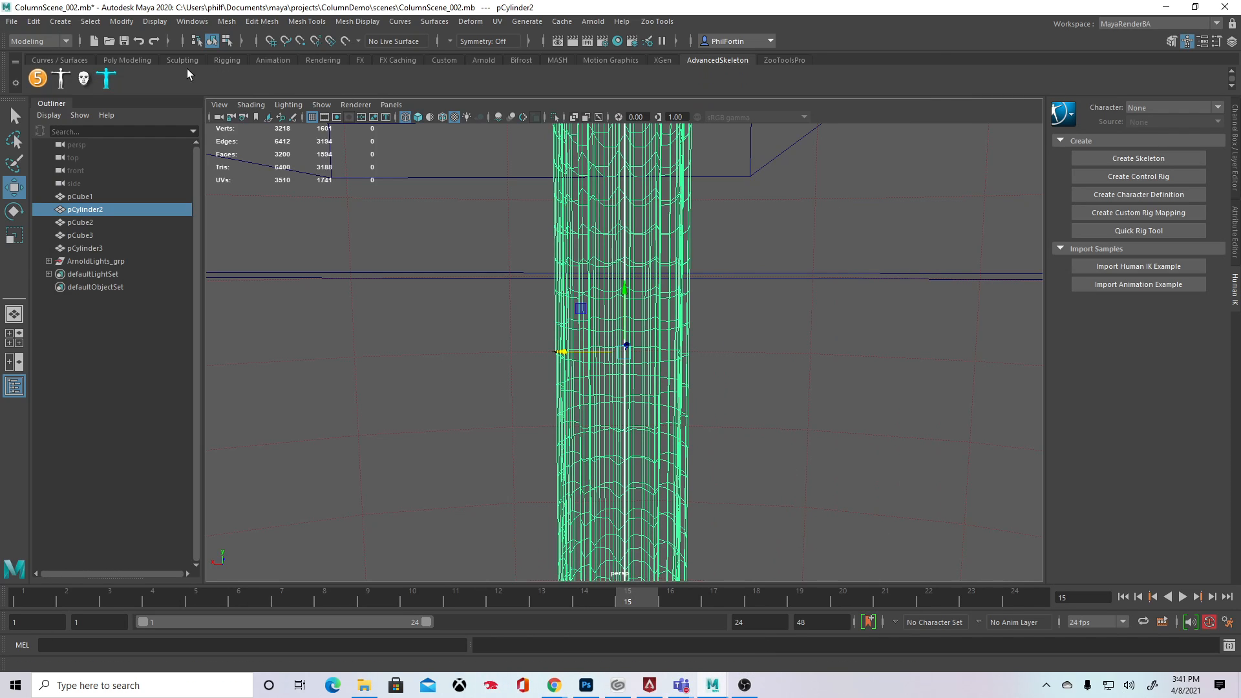
pyautogui.click(618, 41)
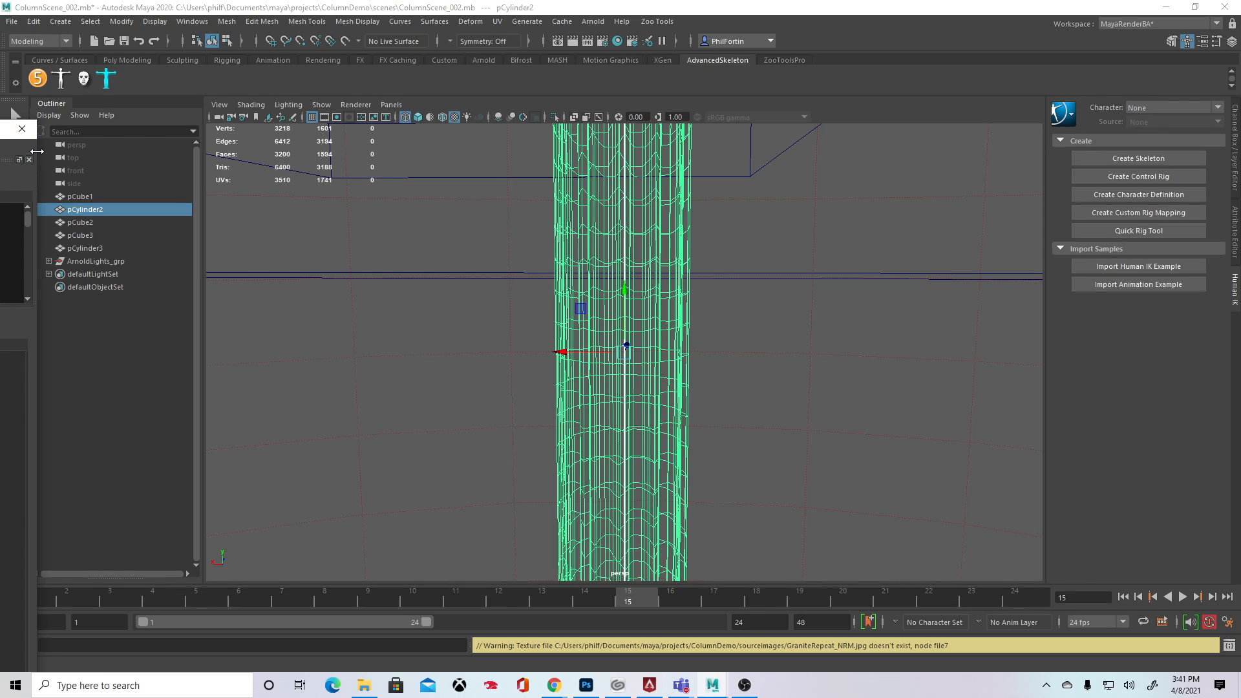
pyautogui.moveTo(36, 137); pyautogui.dragTo(486, 149)
pyautogui.moveTo(168, 148); pyautogui.dragTo(688, 166)
pyautogui.moveTo(1011, 159); pyautogui.dragTo(418, 204)
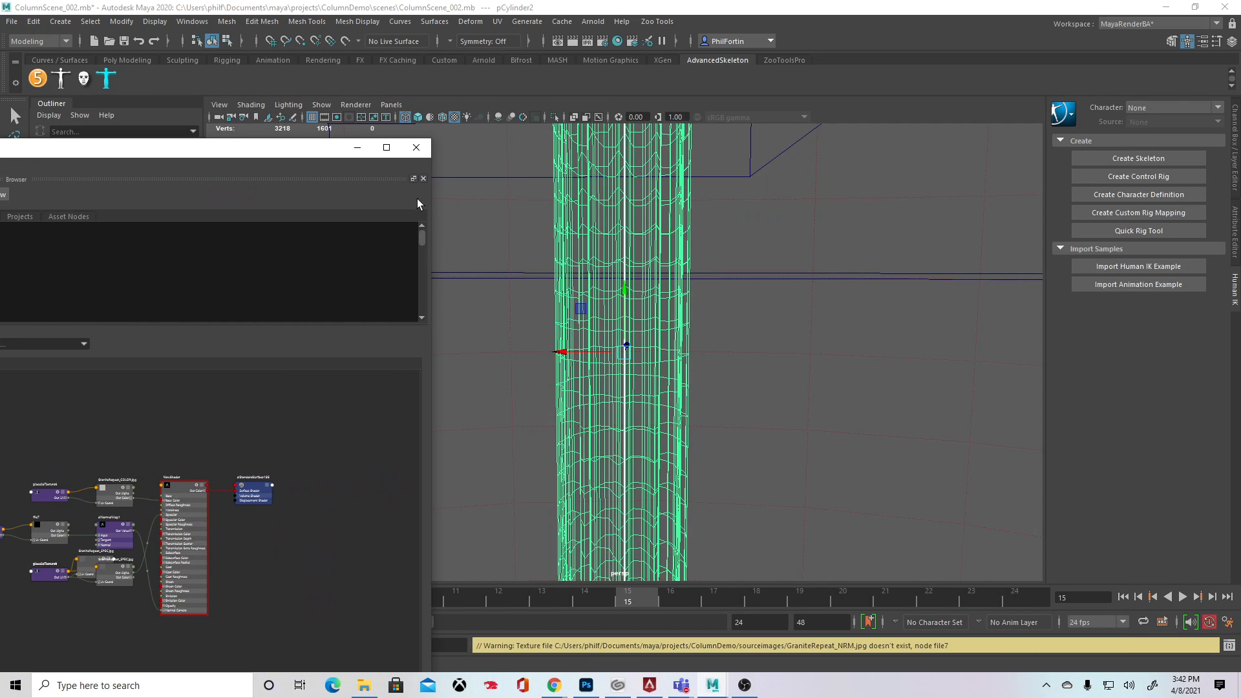
pyautogui.moveTo(168, 156); pyautogui.dragTo(585, 123)
# Step: Start an Arnold render and dock the Arnold RenderView beside the Hypershade in one shorter window
pyautogui.click(585, 22)
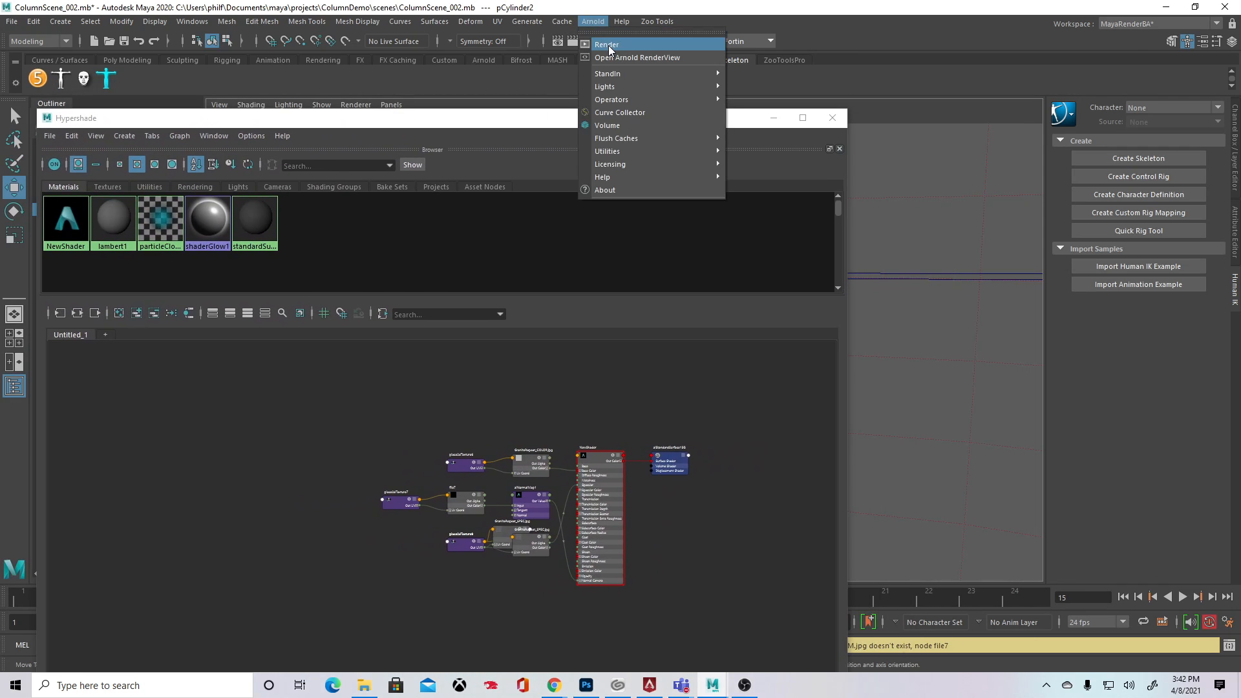
pyautogui.click(609, 45)
pyautogui.moveTo(334, 126); pyautogui.dragTo(849, 194)
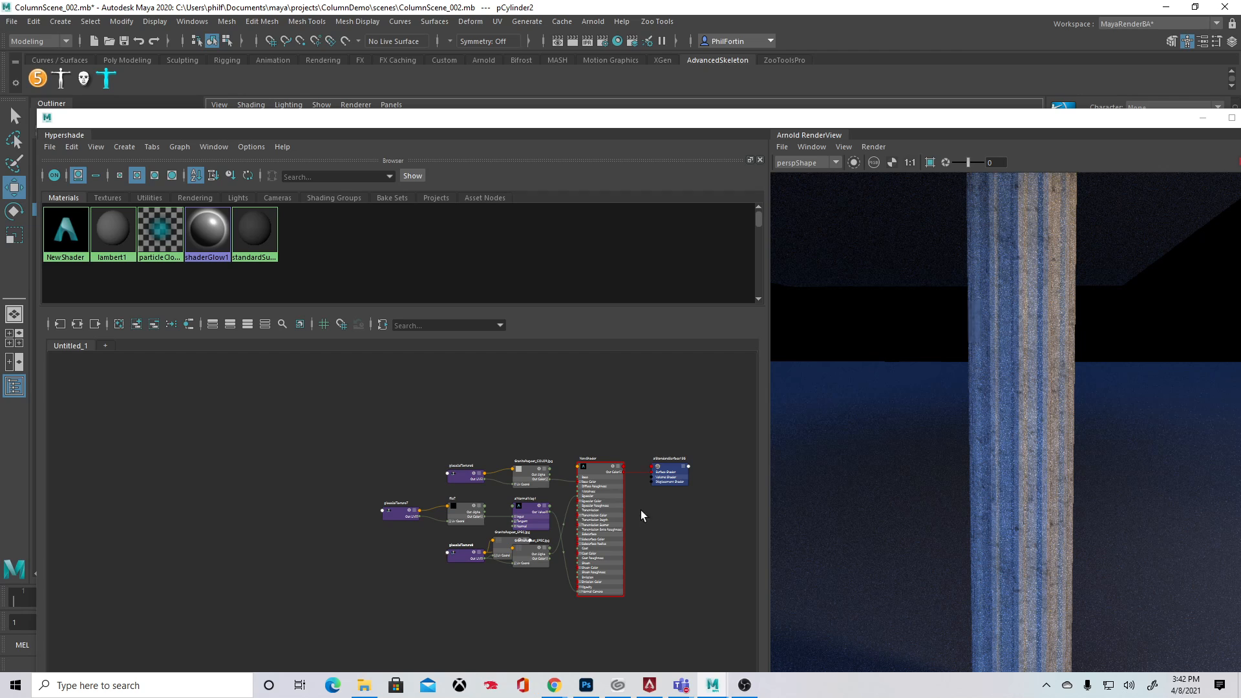
pyautogui.moveTo(756, 111); pyautogui.dragTo(741, 181)
pyautogui.moveTo(630, 472); pyautogui.dragTo(581, 422, button='middle')
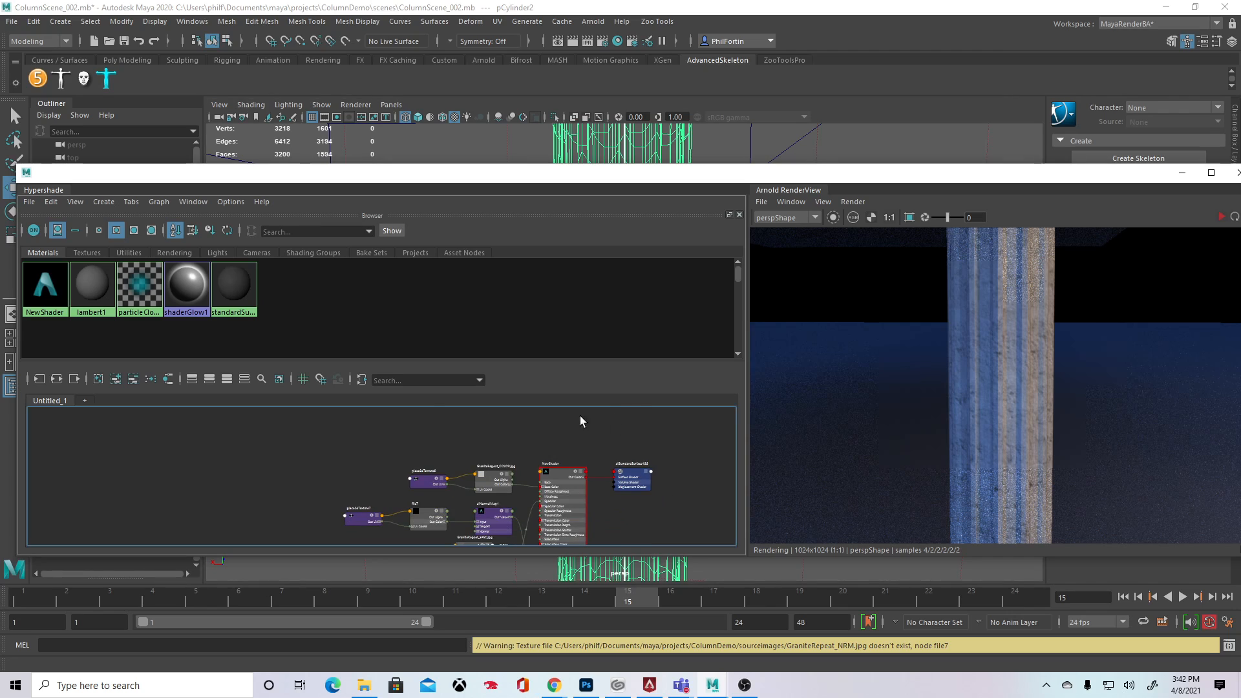
# Step: Create a new Ai Standard Surface material in the Hypershade
pyautogui.click(49, 299)
pyautogui.rightClick(49, 294)
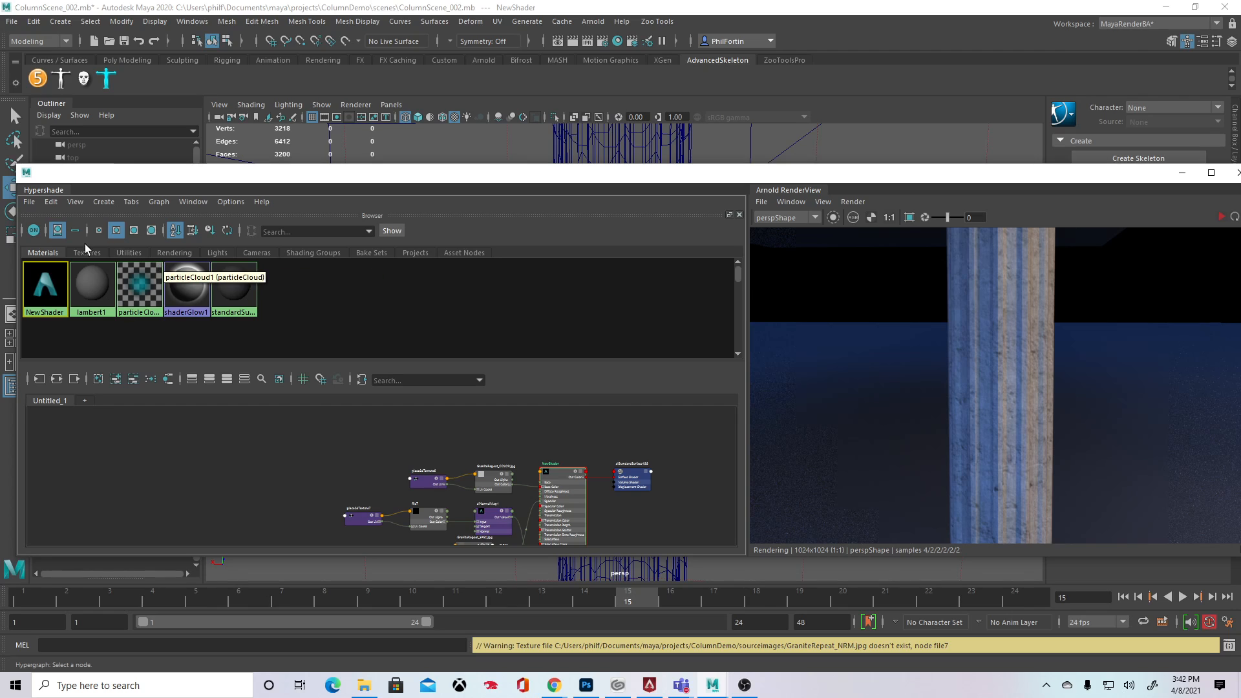
pyautogui.click(104, 204)
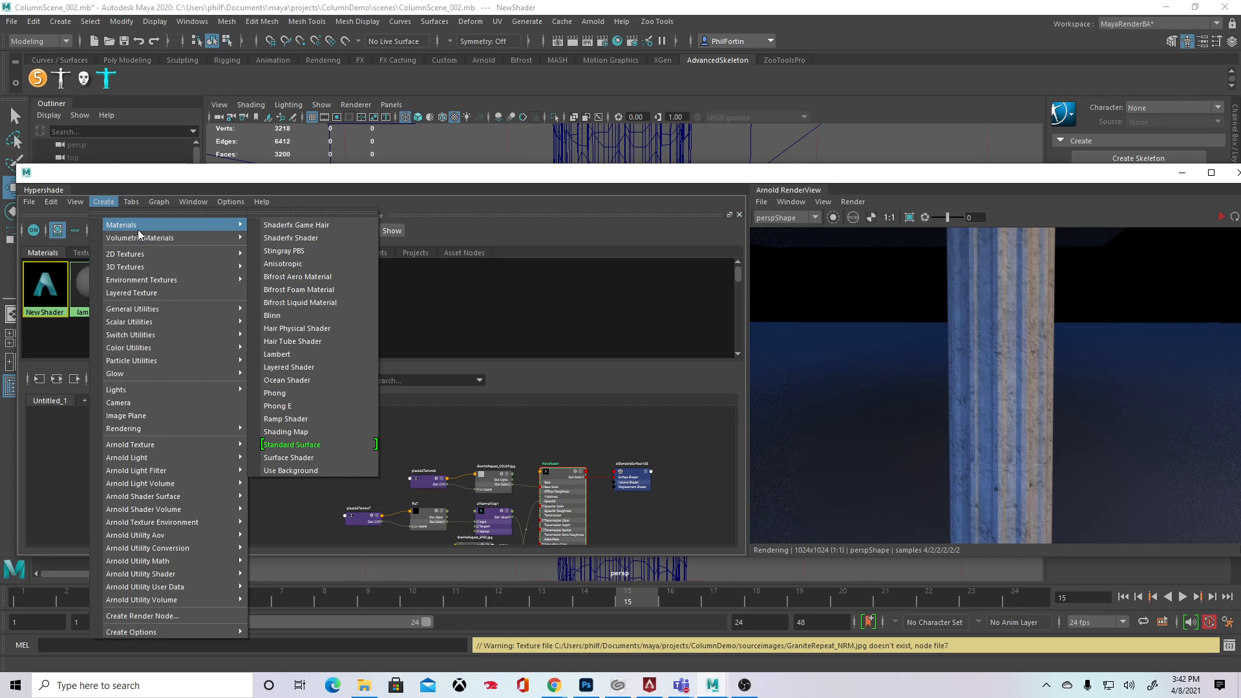
pyautogui.moveTo(181, 448)
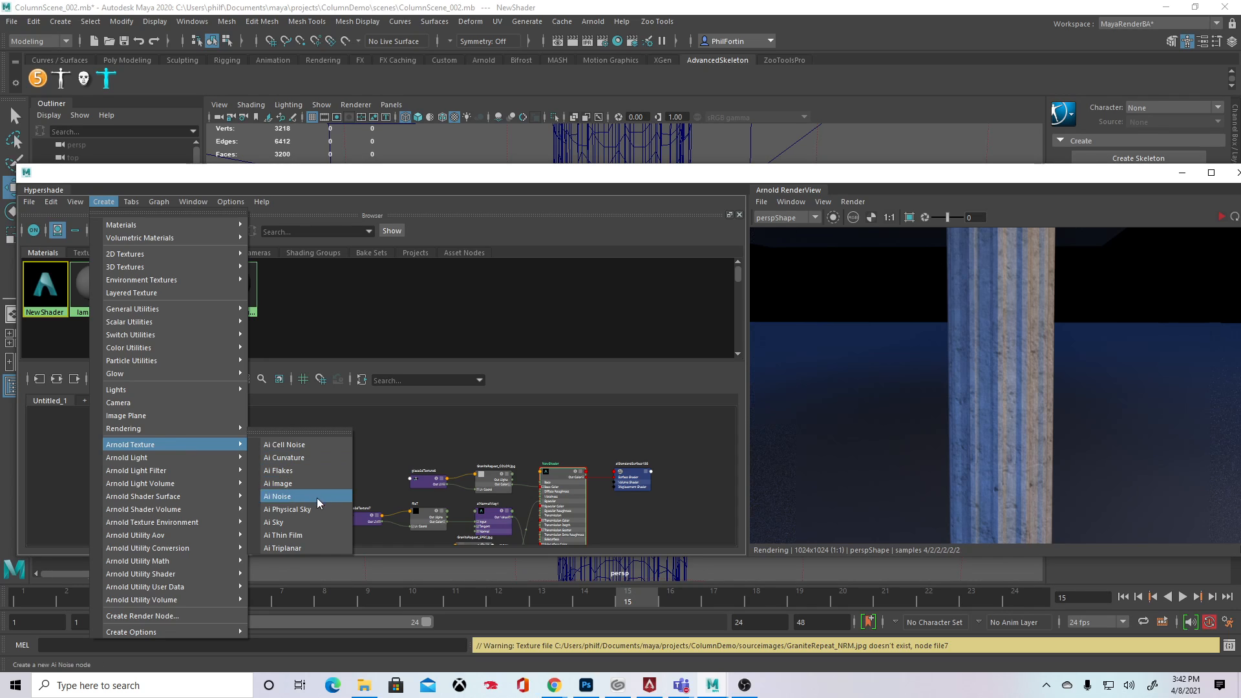
pyautogui.moveTo(204, 475)
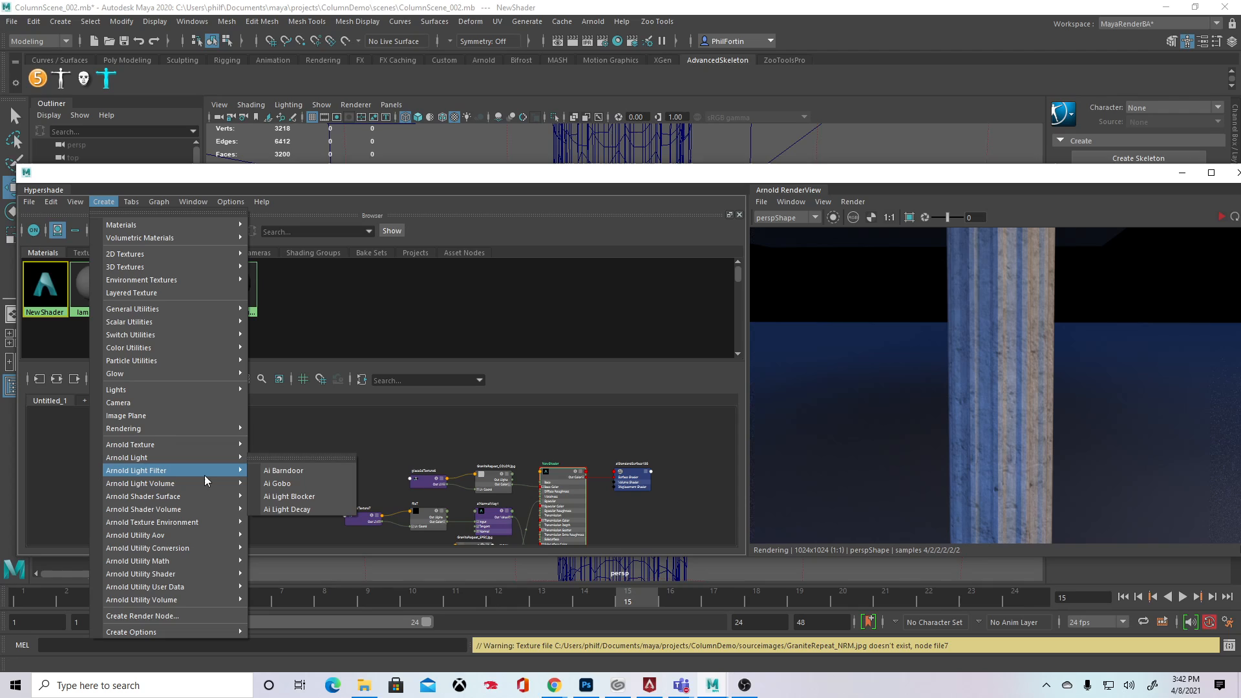
pyautogui.moveTo(208, 497)
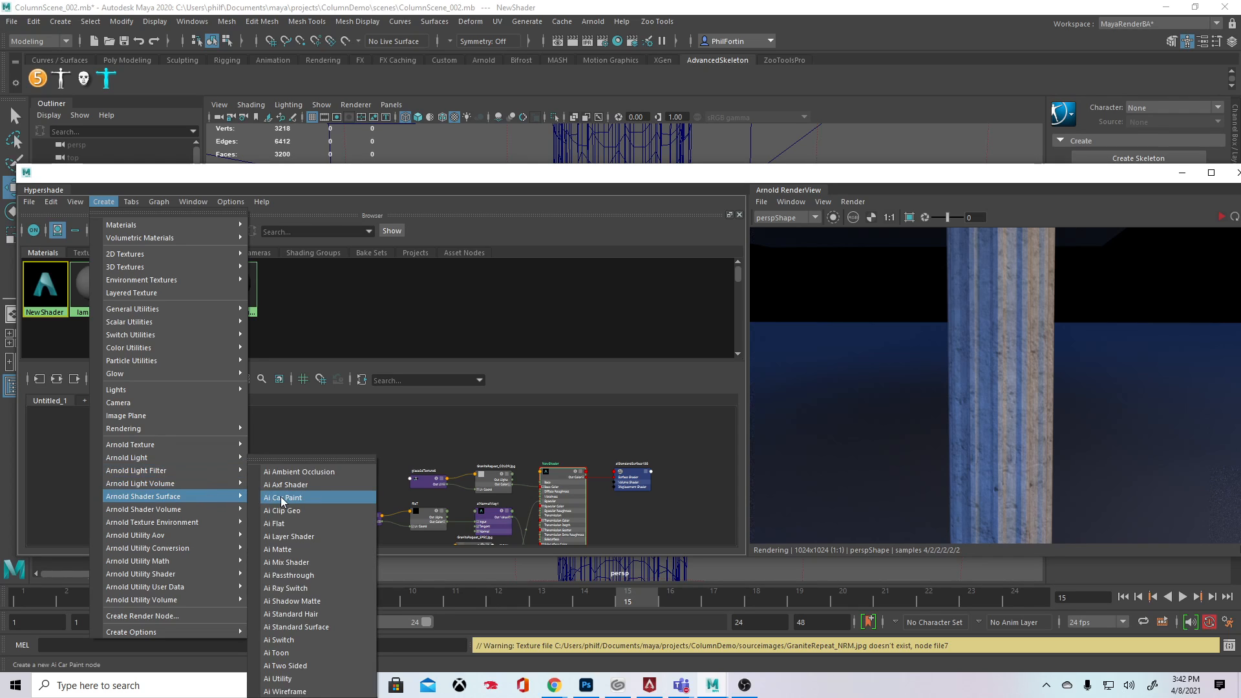
pyautogui.click(323, 626)
# Step: Rename the new Ai Standard Surface material as PillarShader
pyautogui.rightClick(50, 289)
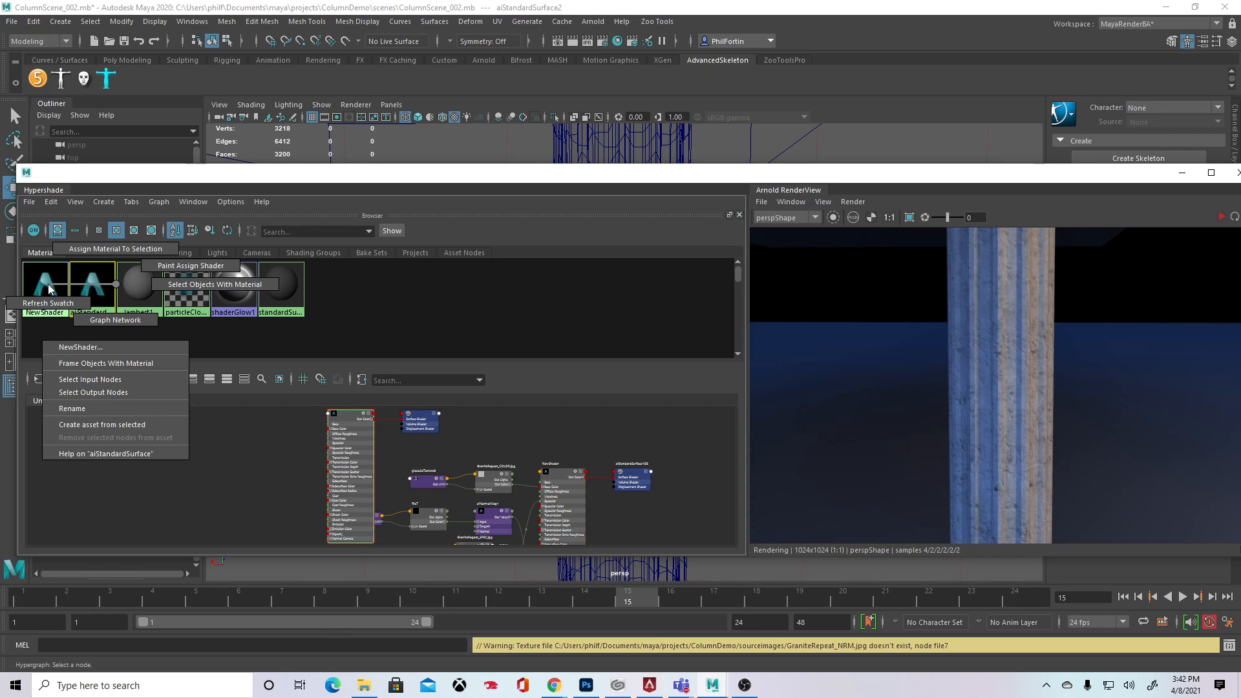
pyautogui.rightClick(84, 287)
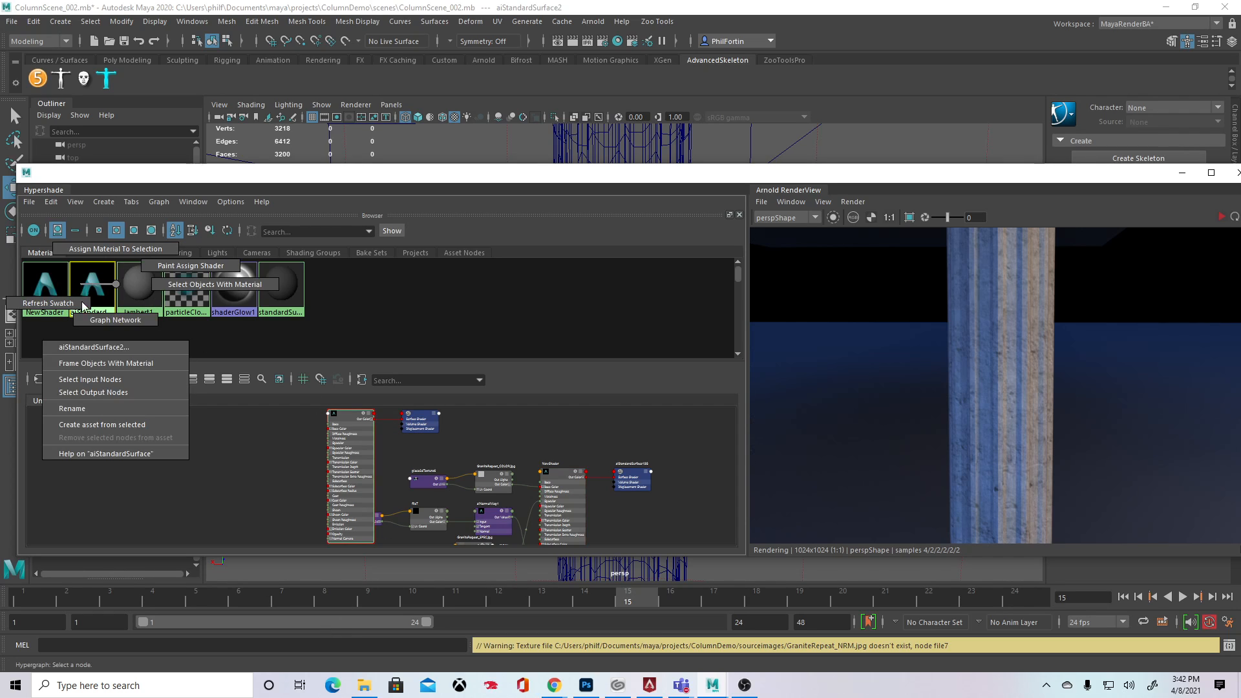
pyautogui.click(87, 410)
pyautogui.write('Pillar')
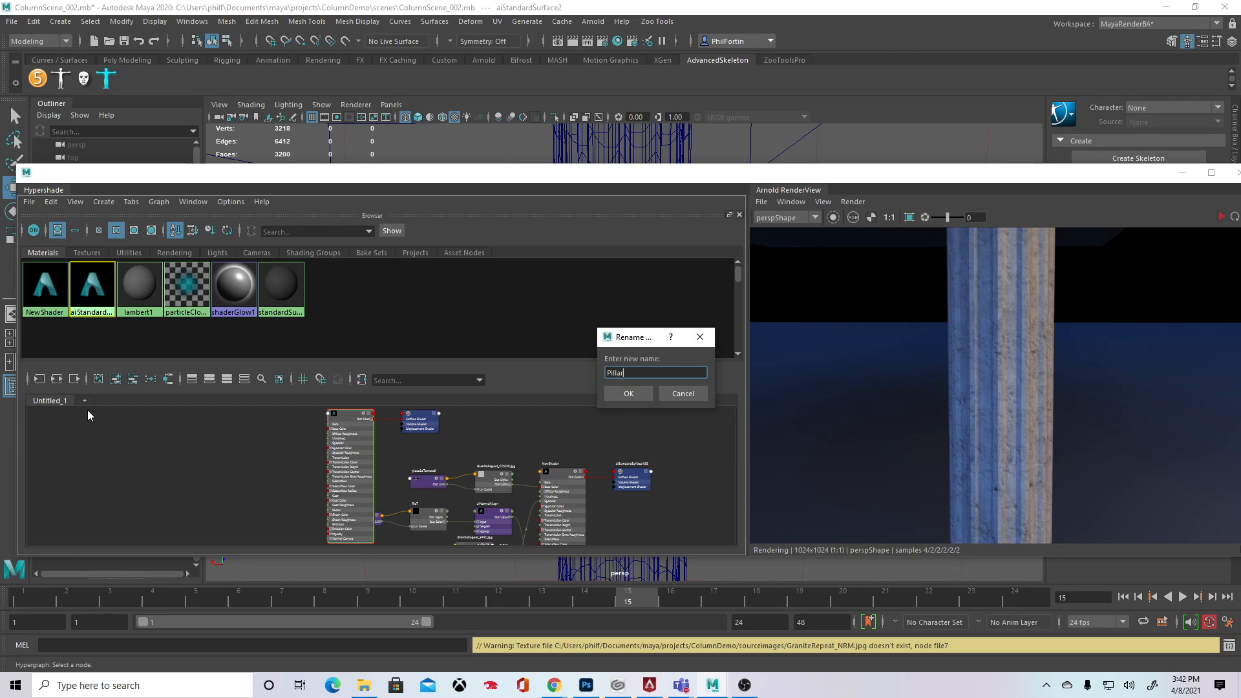
pyautogui.write('Shader')
pyautogui.press('Return')
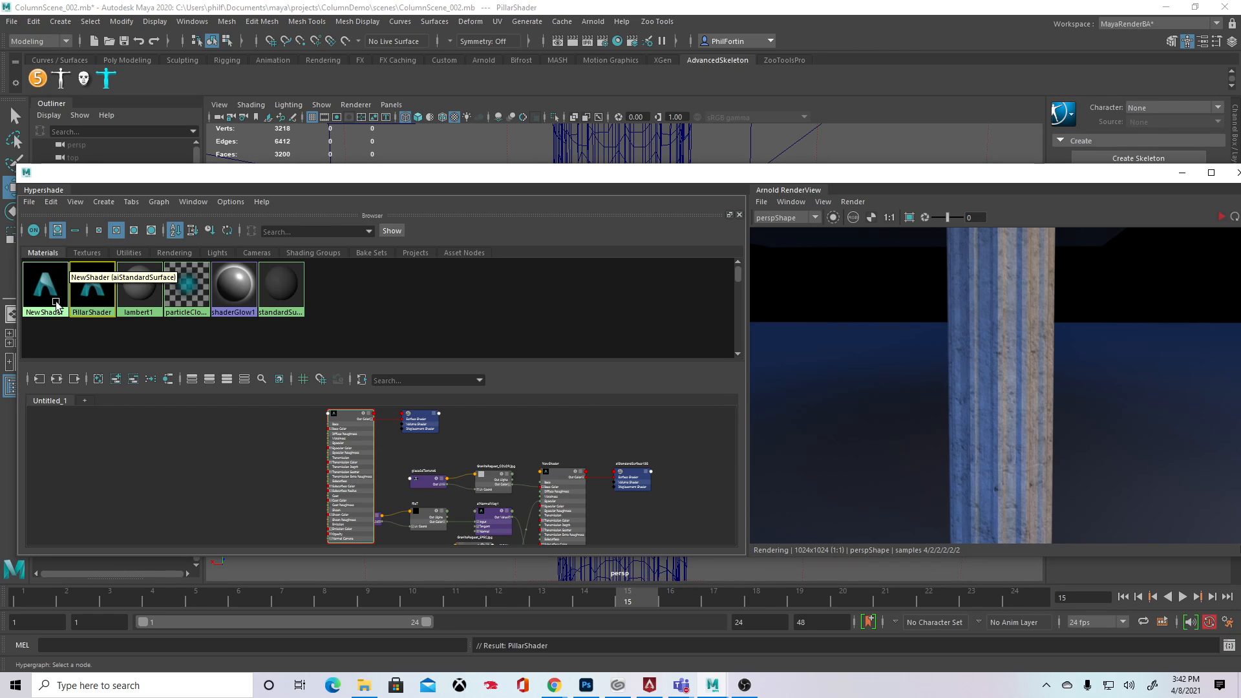
# Step: Graph only the PillarShader network in an enlarged Hypershade and place the sourceimages folder window beside the graph
pyautogui.click(57, 379)
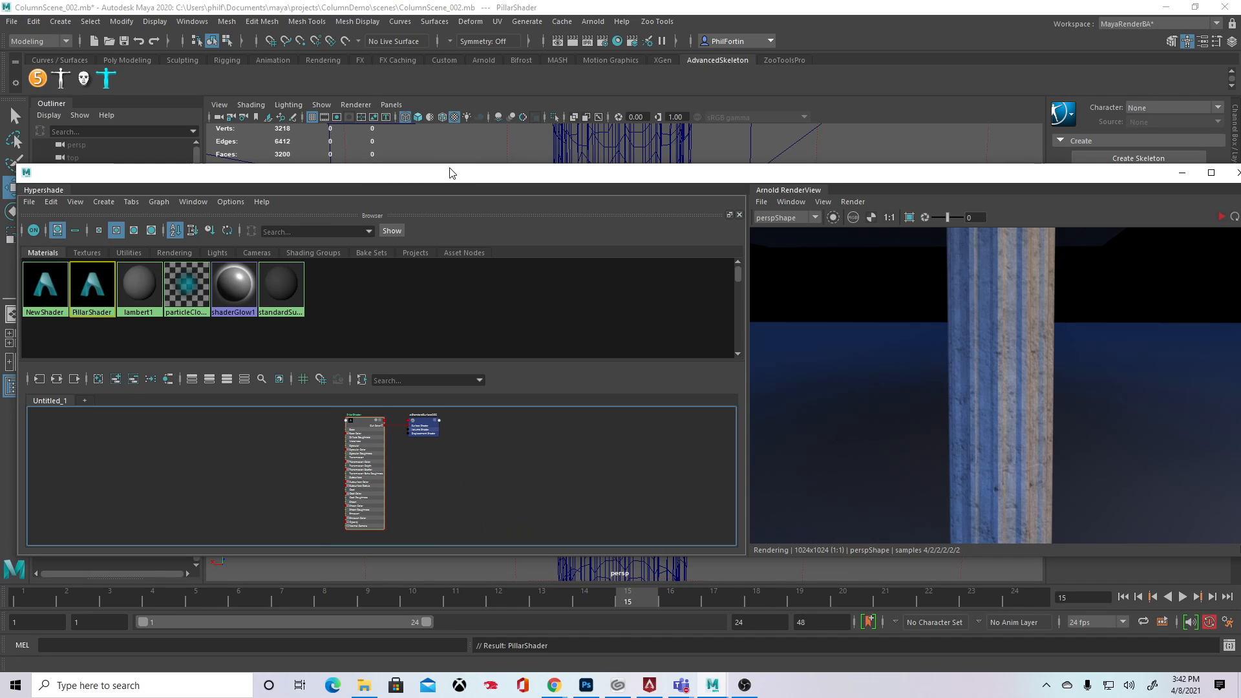
pyautogui.moveTo(451, 172); pyautogui.dragTo(454, 81)
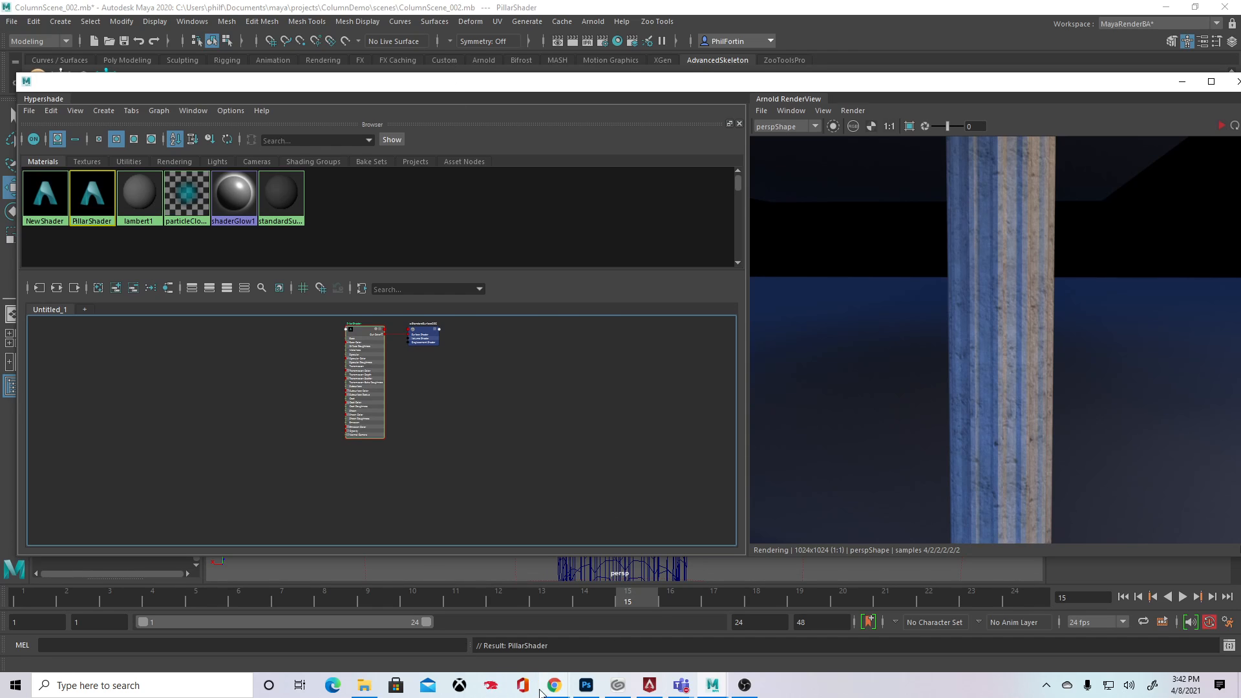
pyautogui.moveTo(366, 685)
pyautogui.click(375, 658)
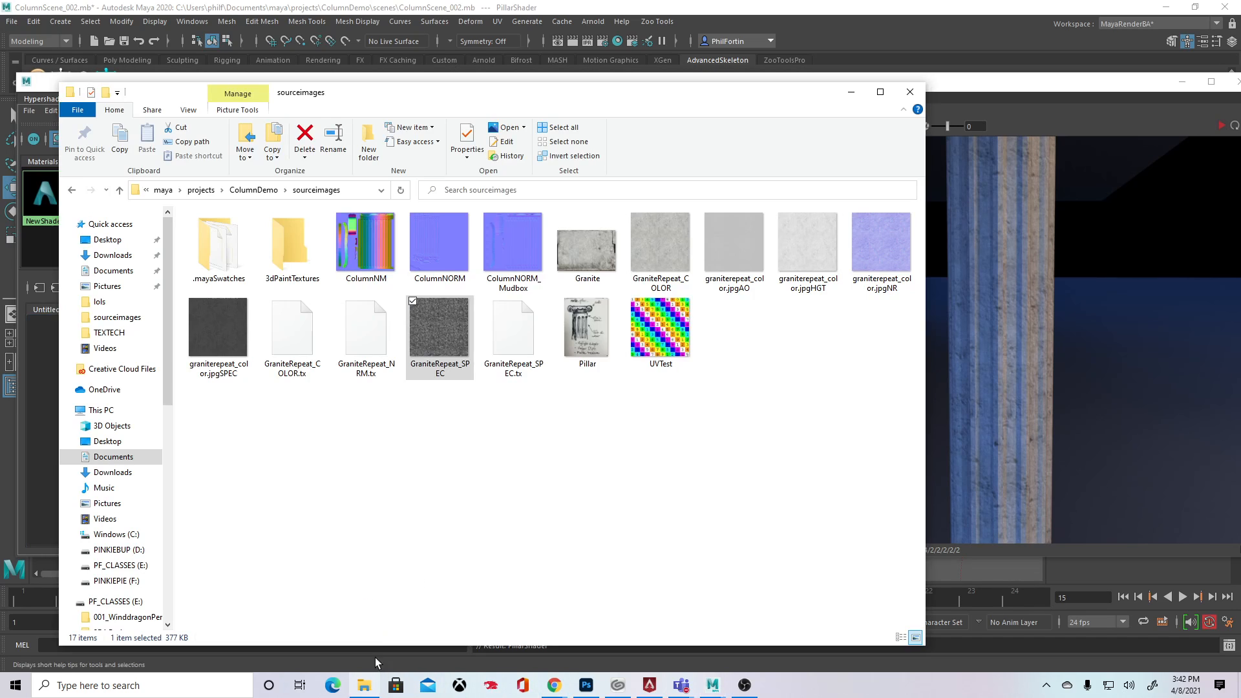
pyautogui.moveTo(569, 100); pyautogui.dragTo(1039, 193)
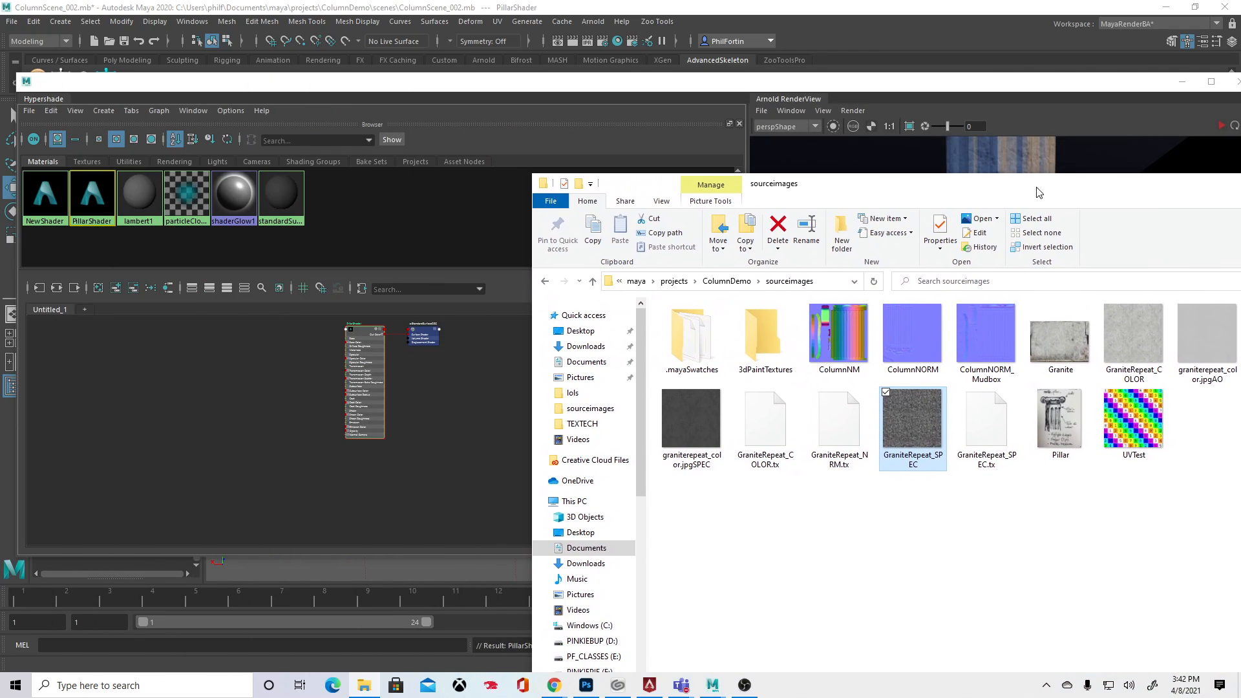
# Step: Import GraniteRepeat_COLOR and graniterepeat_color.jpgAO from sourceimages into the Hypershade graph as file textures beside PillarShader
pyautogui.keyDown('alt'); pyautogui.moveTo(383, 448); pyautogui.dragTo(421, 472, button='middle'); pyautogui.keyUp('alt')
pyautogui.keyDown('alt'); pyautogui.moveTo(446, 450); pyautogui.dragTo(510, 414, button='right'); pyautogui.keyUp('alt')
pyautogui.keyDown('alt'); pyautogui.moveTo(491, 402); pyautogui.dragTo(534, 451, button='middle'); pyautogui.keyUp('alt')
pyautogui.hotkey('alt', 'Tab')
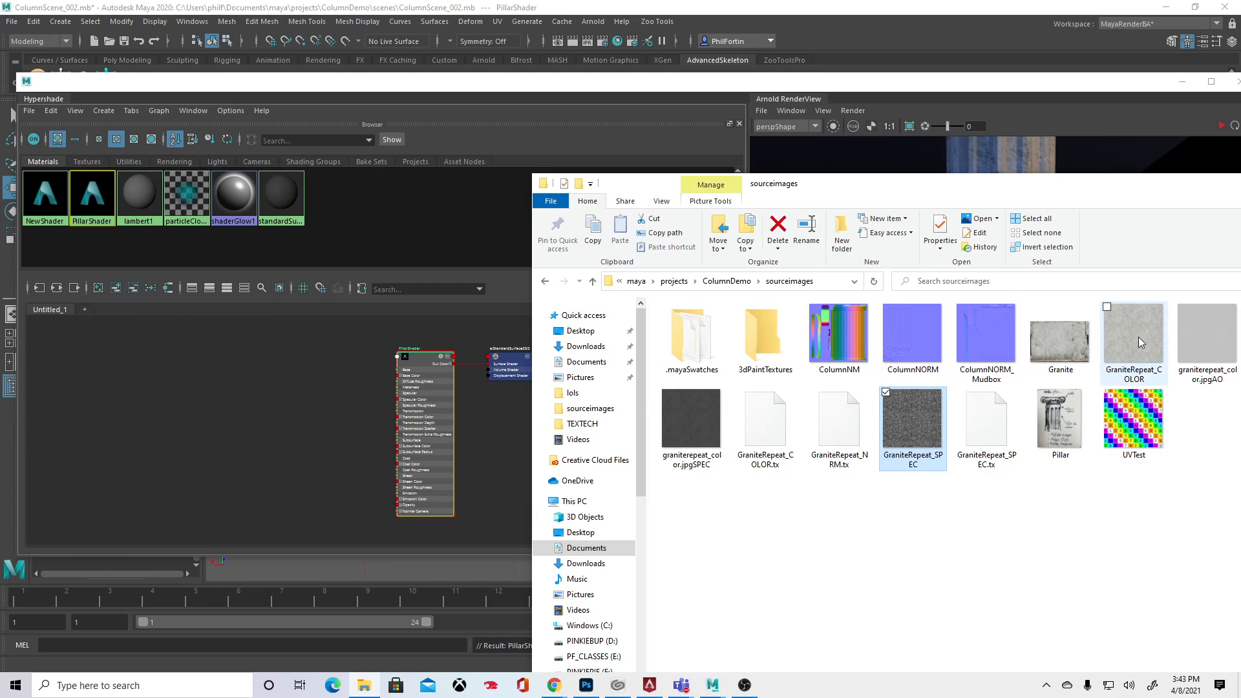
pyautogui.moveTo(1139, 336); pyautogui.dragTo(139, 390)
pyautogui.hotkey('alt', 'Tab')
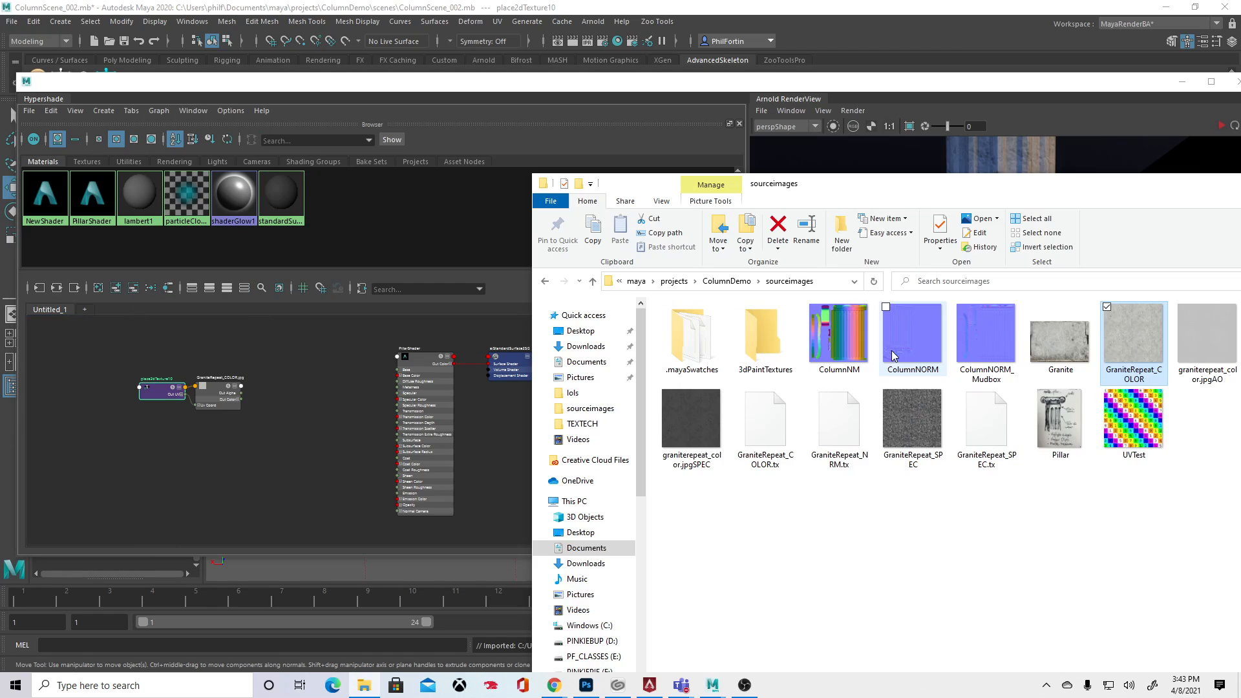
pyautogui.moveTo(1219, 343); pyautogui.dragTo(189, 347)
pyautogui.hotkey('alt', 'Tab')
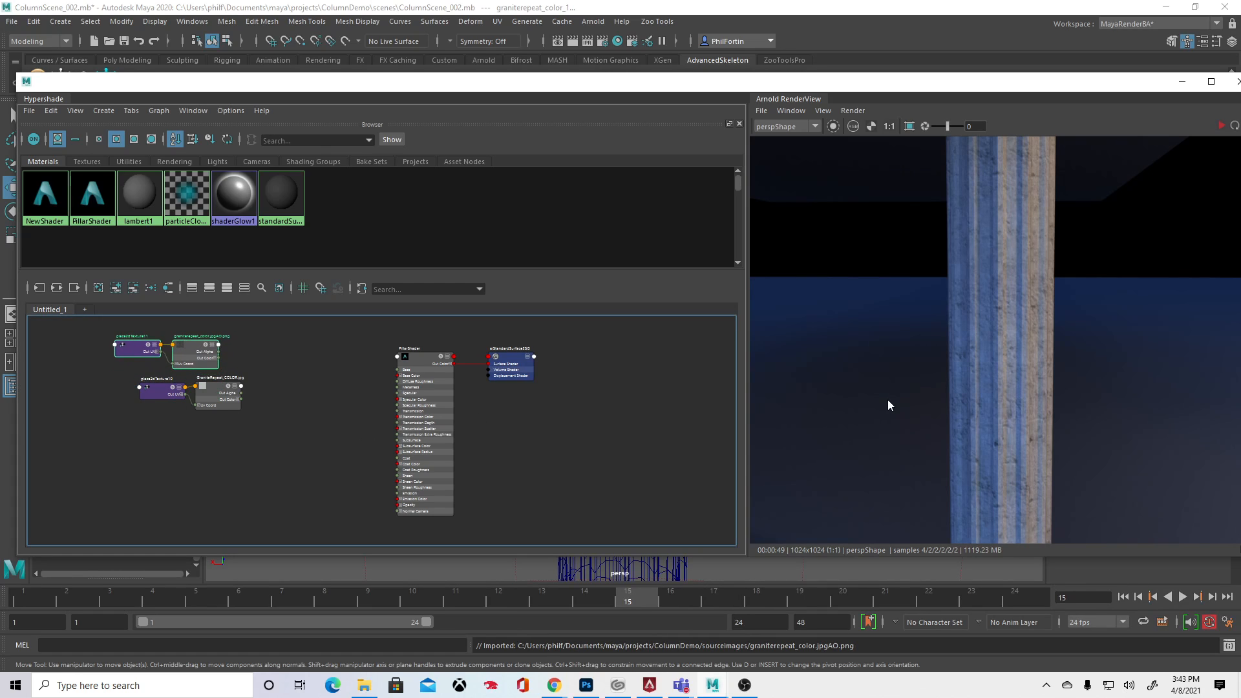
# Step: Import graniterepeat_color.jpgSPEC and graniterepeat_color.jpgHGT from the sourceimages folder into the Hypershade graph and return to Maya
pyautogui.hotkey('alt', 'Tab')
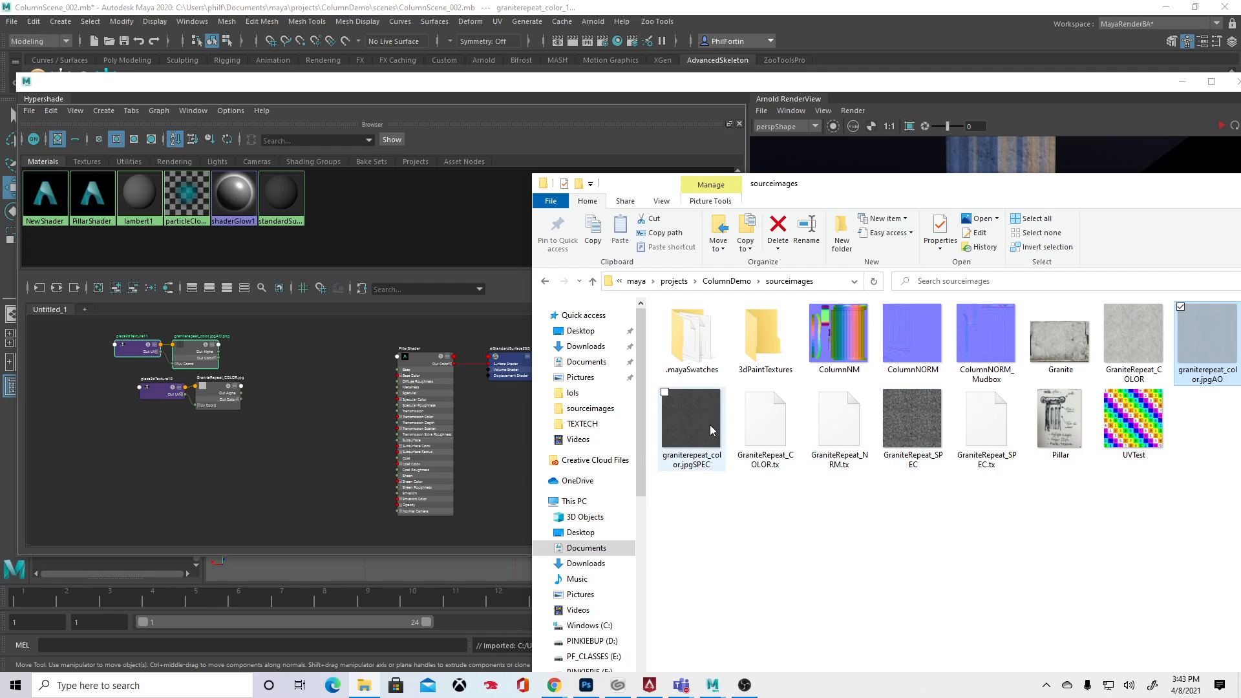
pyautogui.moveTo(710, 424); pyautogui.dragTo(164, 496)
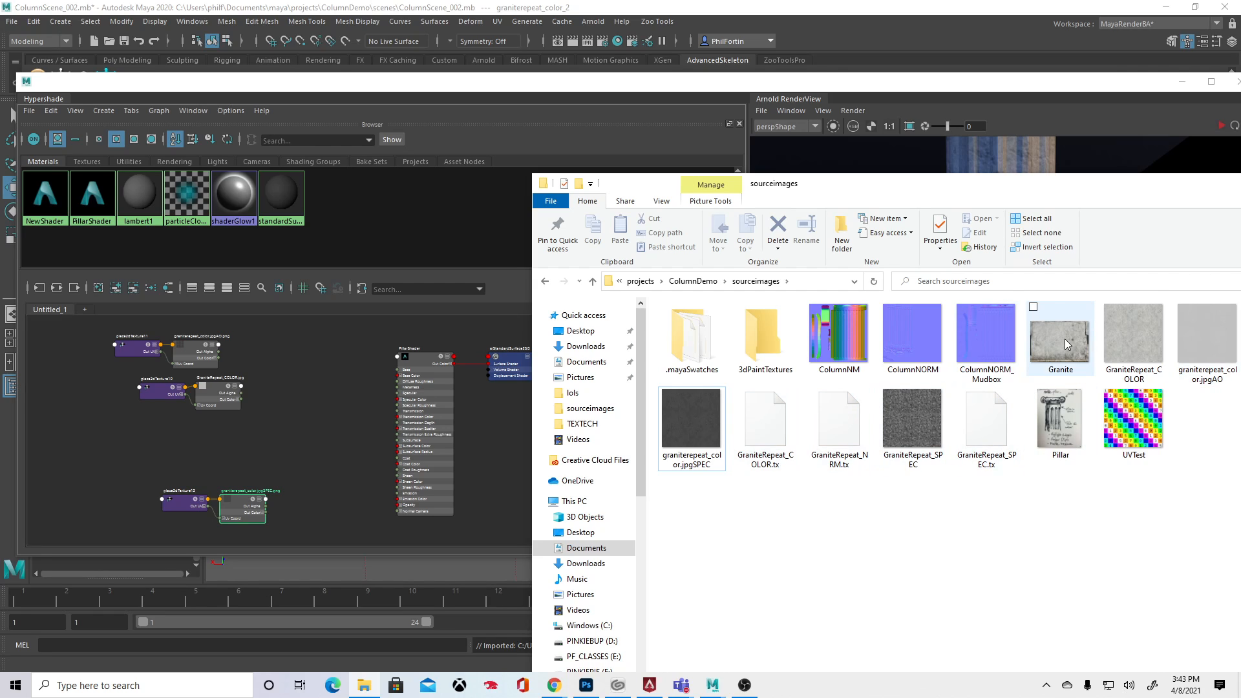
pyautogui.moveTo(1108, 192); pyautogui.dragTo(941, 197)
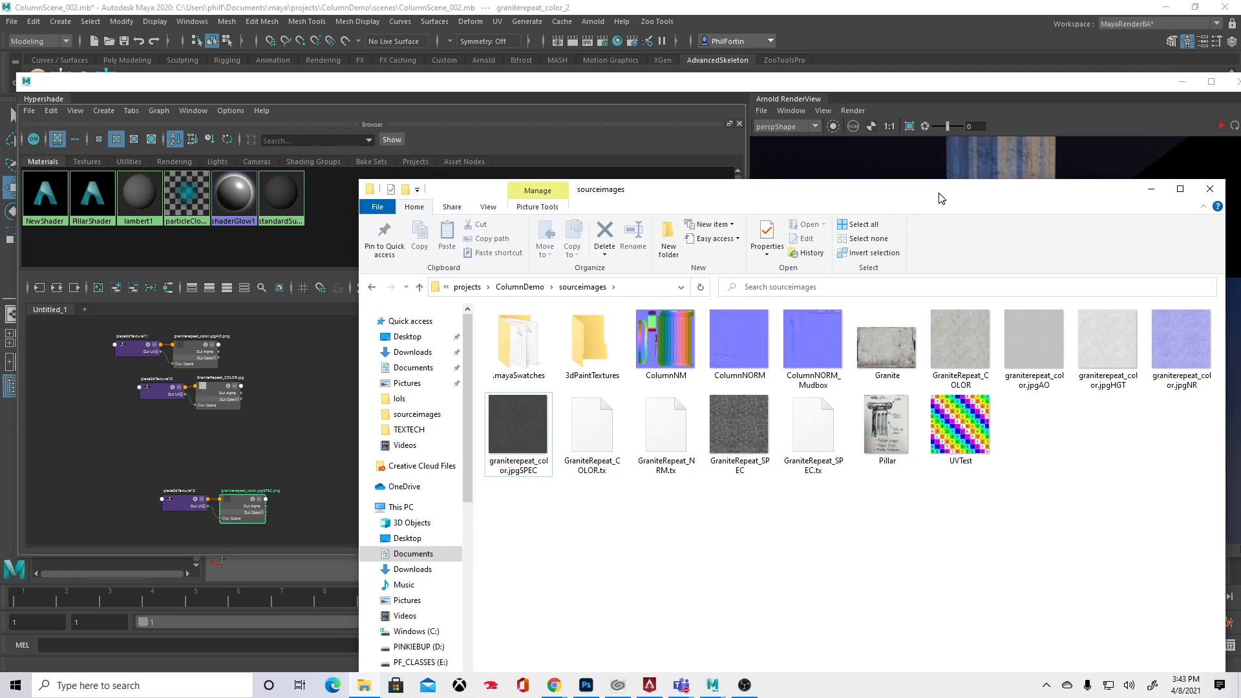
pyautogui.moveTo(1100, 350); pyautogui.dragTo(95, 482)
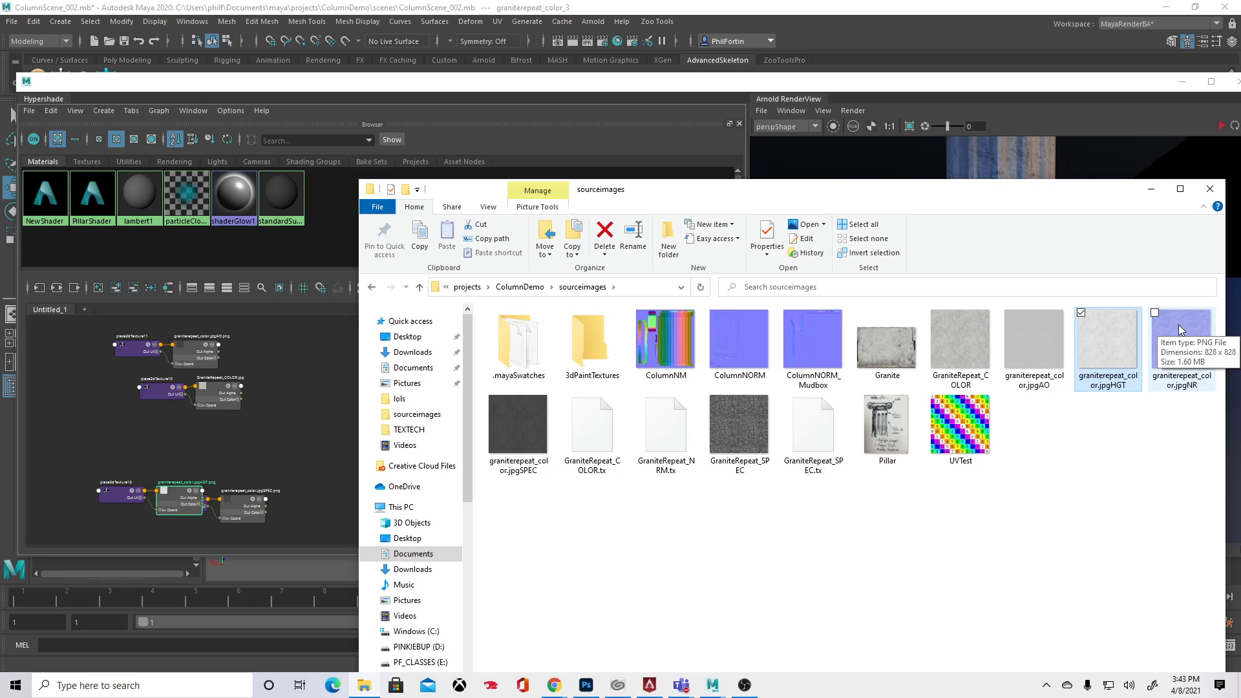
pyautogui.click(474, 127)
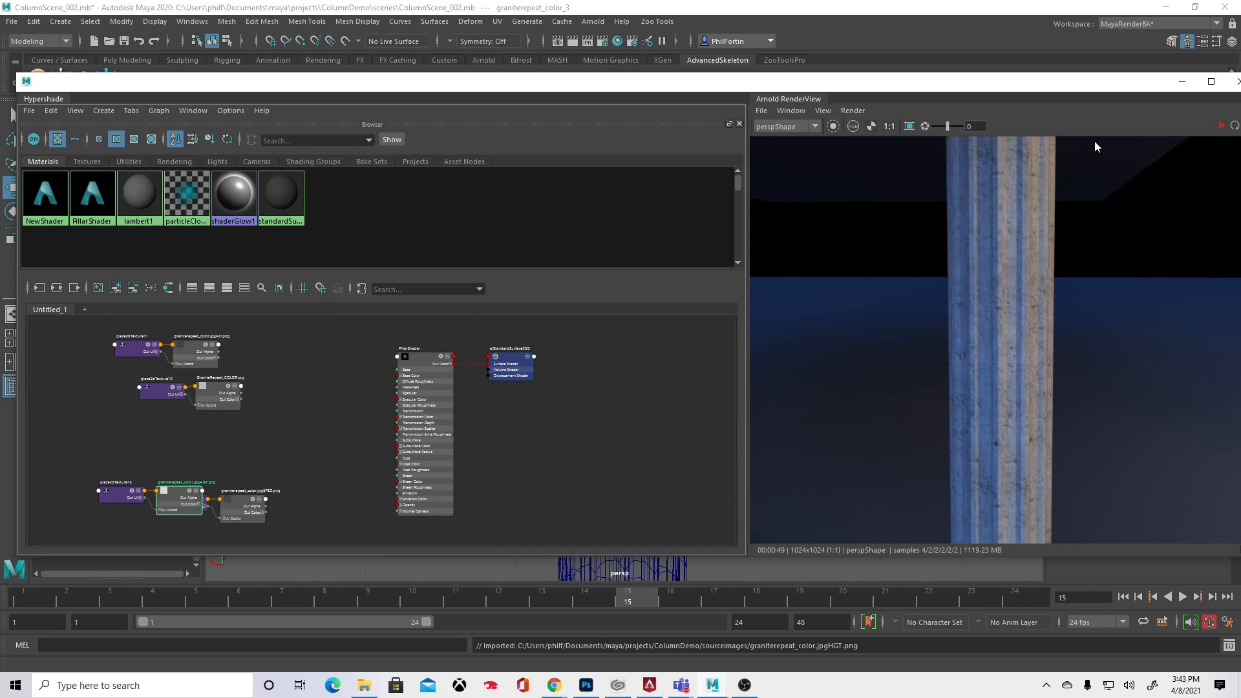
# Step: Spread the overlapping SPEC and HGT file textures and their place2dTexture nodes apart in the graph
pyautogui.scroll(4, 179, 443)
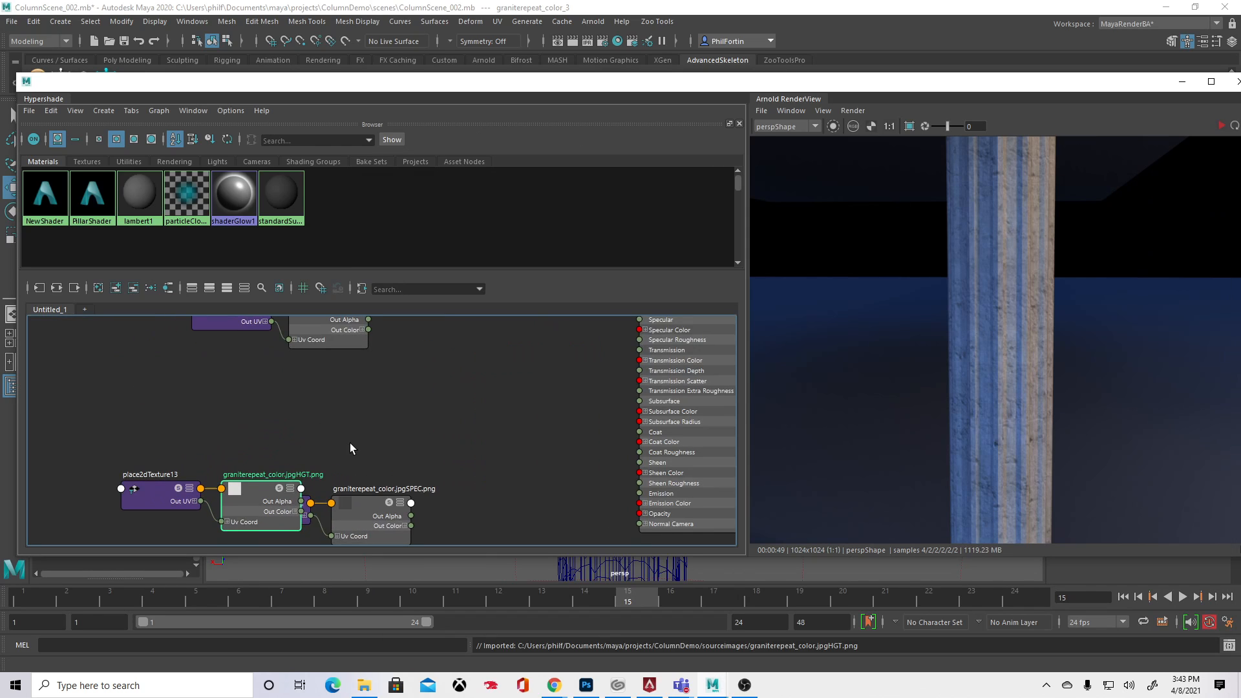
pyautogui.click(362, 514)
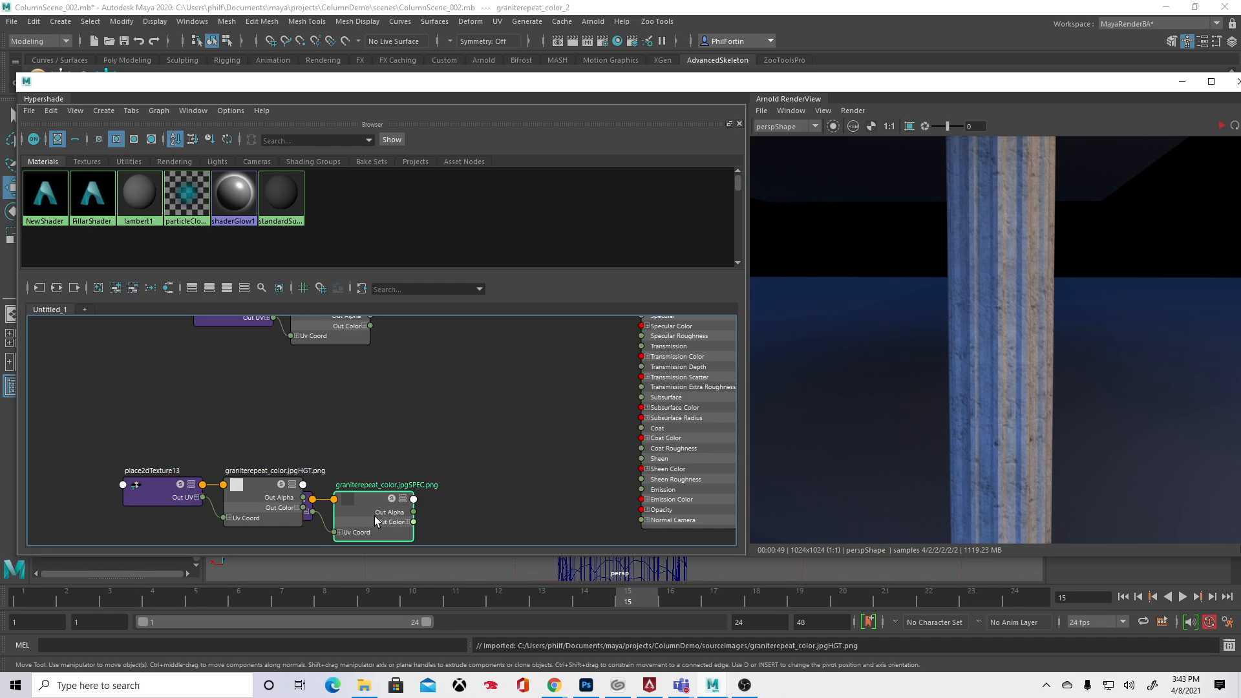
pyautogui.moveTo(374, 516); pyautogui.dragTo(481, 470)
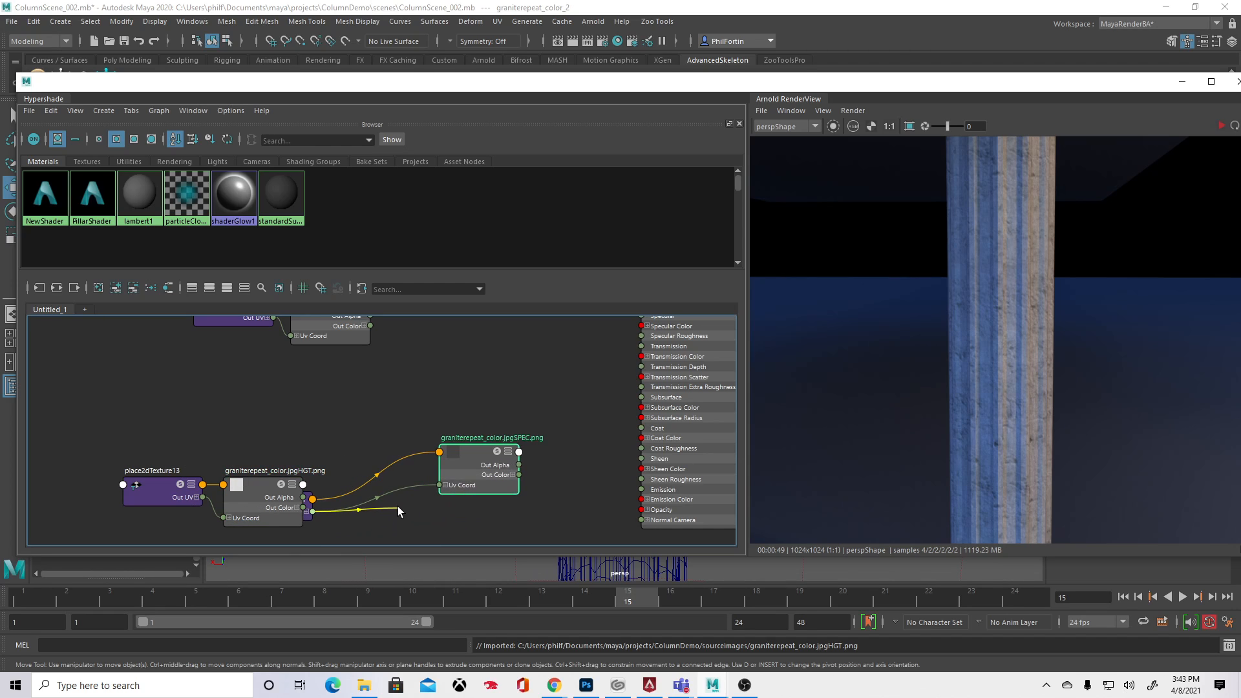
pyautogui.moveTo(322, 522); pyautogui.dragTo(364, 474)
pyautogui.click(252, 509)
pyautogui.moveTo(137, 440); pyautogui.dragTo(180, 483)
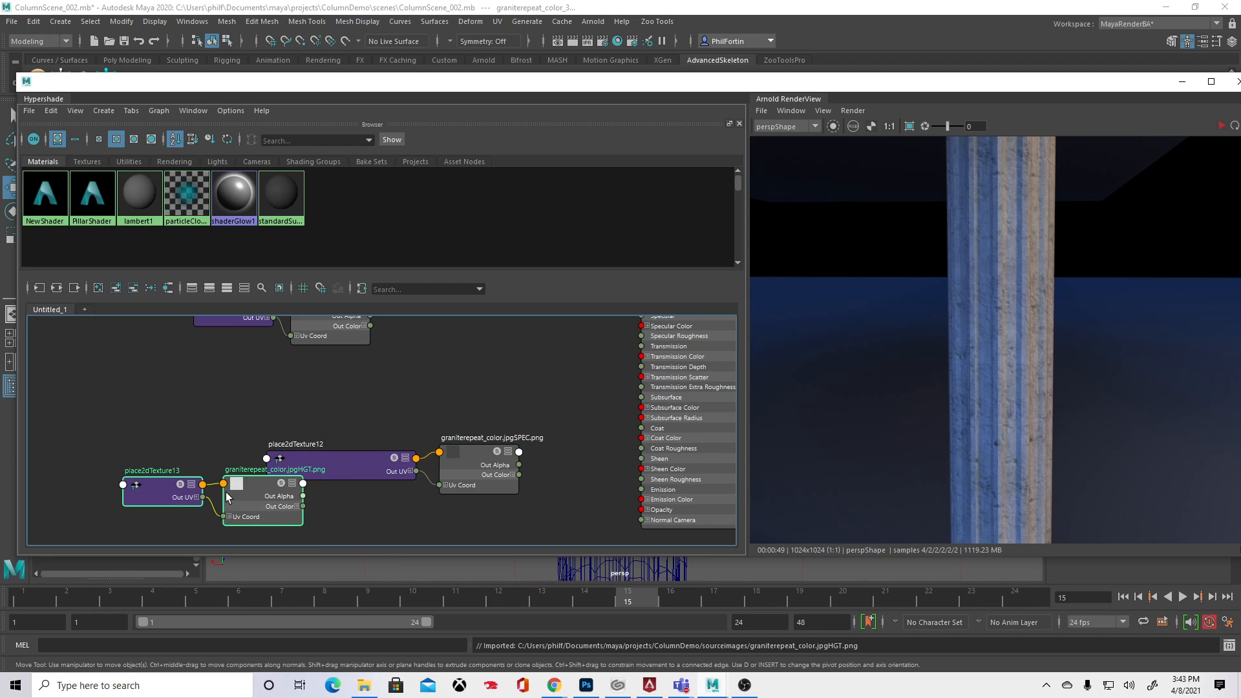
pyautogui.moveTo(287, 522); pyautogui.dragTo(414, 413)
pyautogui.keyDown('alt'); pyautogui.moveTo(414, 412); pyautogui.dragTo(272, 490, button='middle'); pyautogui.keyUp('alt')
pyautogui.scroll(-4, 366, 463)
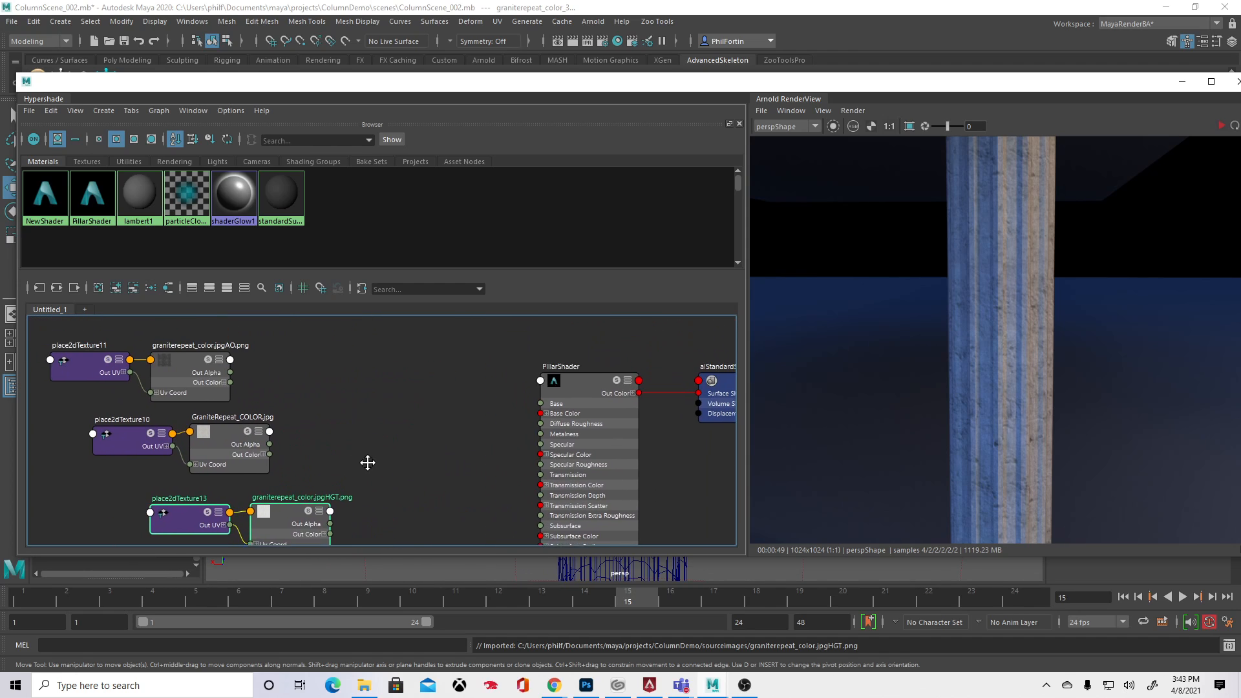
# Step: Move the GraniteRepeat_COLOR nodes closer to PillarShader and connect the texture's Out Color to Base Color
pyautogui.scroll(3, 341, 389)
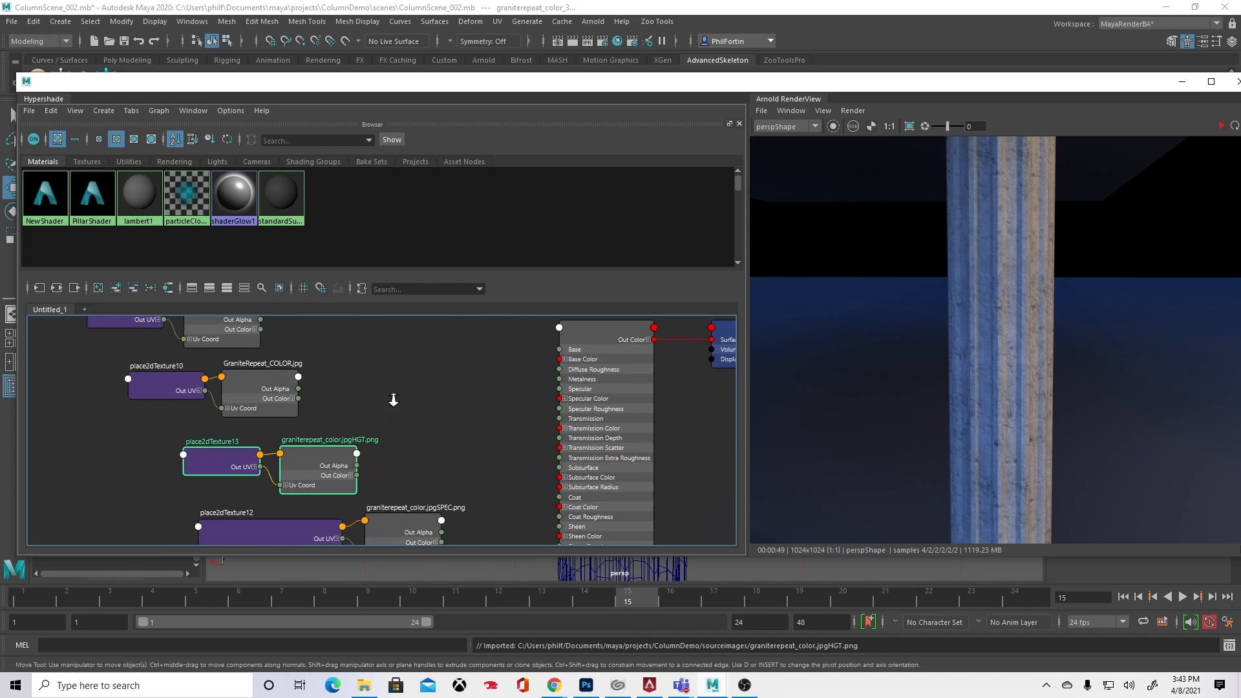
pyautogui.keyDown('alt'); pyautogui.moveTo(390, 396); pyautogui.dragTo(366, 438, button='middle'); pyautogui.keyUp('alt')
pyautogui.moveTo(100, 337); pyautogui.dragTo(295, 347)
pyautogui.moveTo(158, 407); pyautogui.dragTo(534, 408)
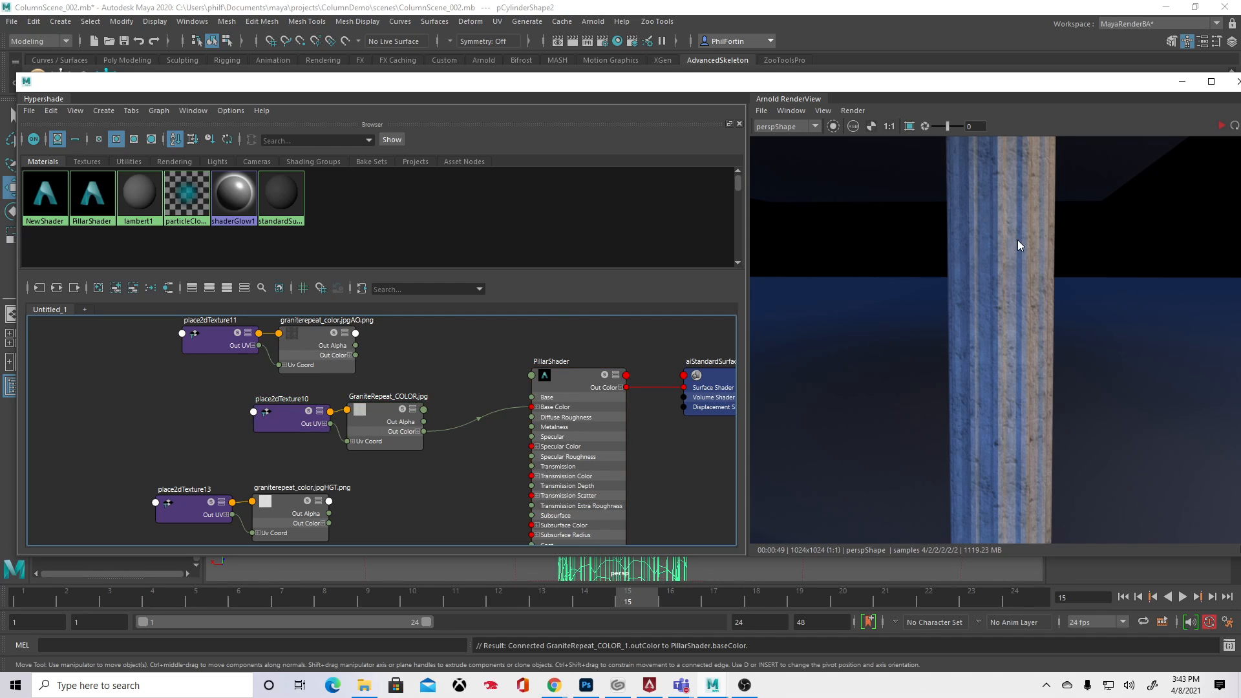
# Step: Assign PillarShader to the selected column and start an Arnold render of the perspective view
pyautogui.moveTo(568, 378); pyautogui.dragTo(566, 350, button='right')
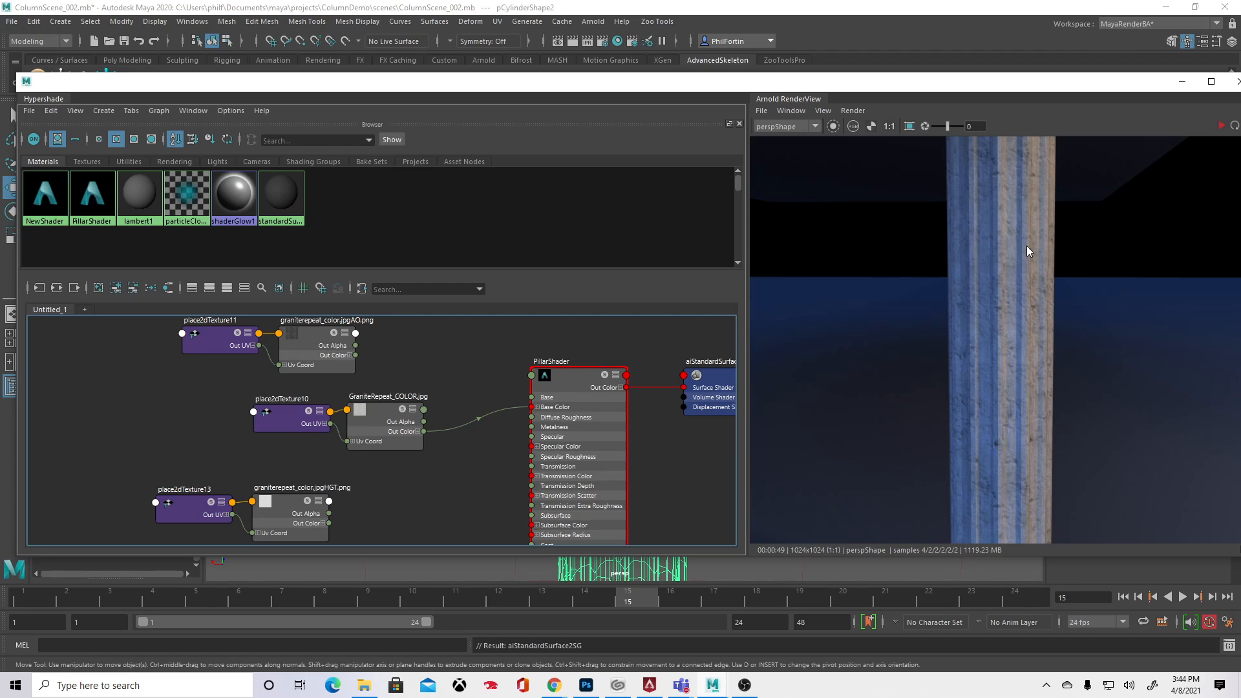
pyautogui.moveTo(924, 97); pyautogui.dragTo(943, 127)
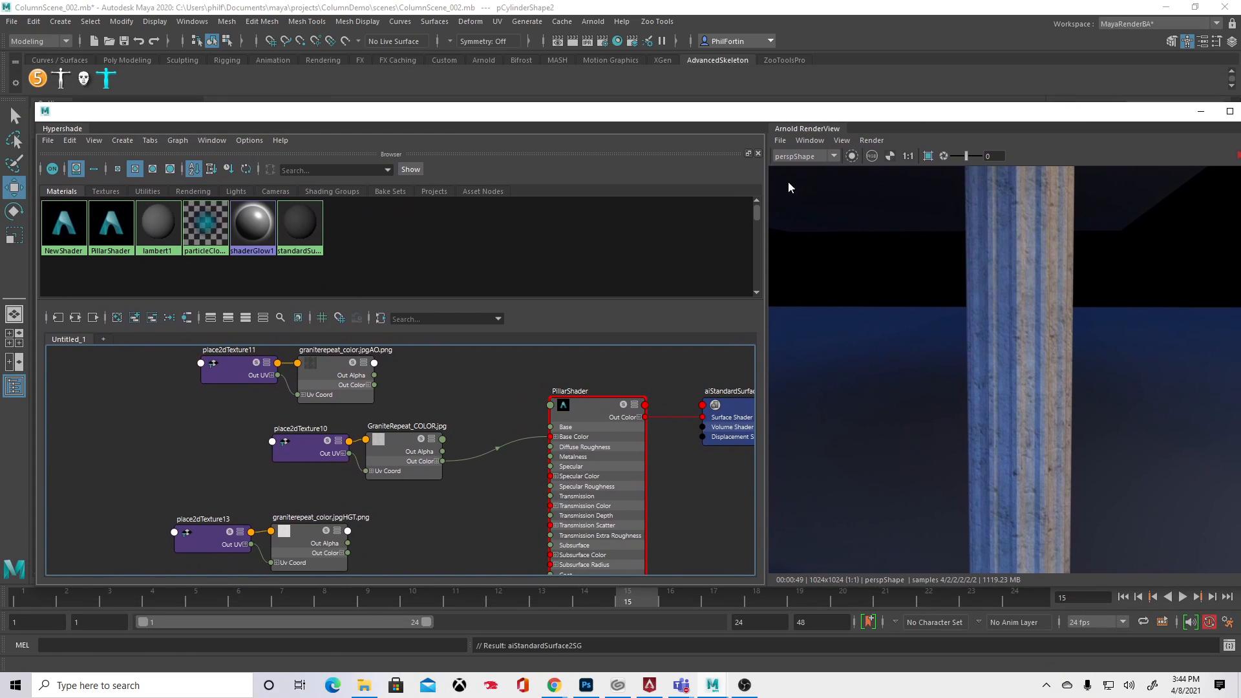
pyautogui.moveTo(104, 237); pyautogui.dragTo(103, 207, button='right')
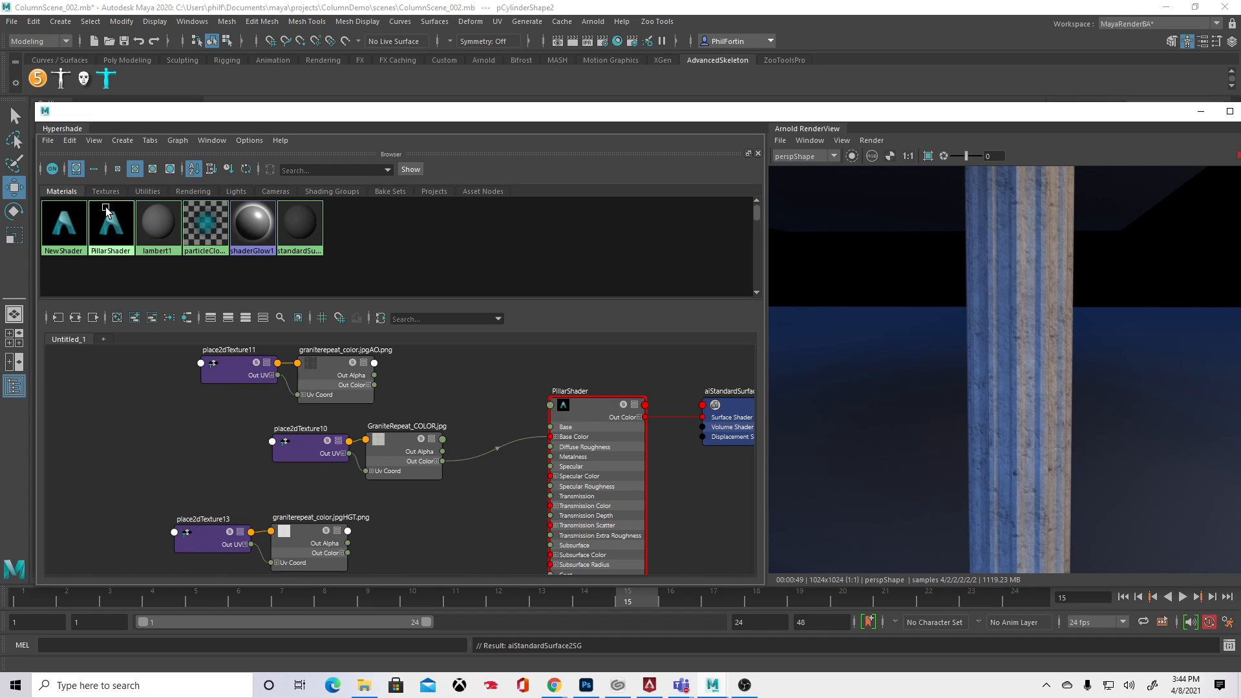
pyautogui.moveTo(913, 119); pyautogui.dragTo(615, 118)
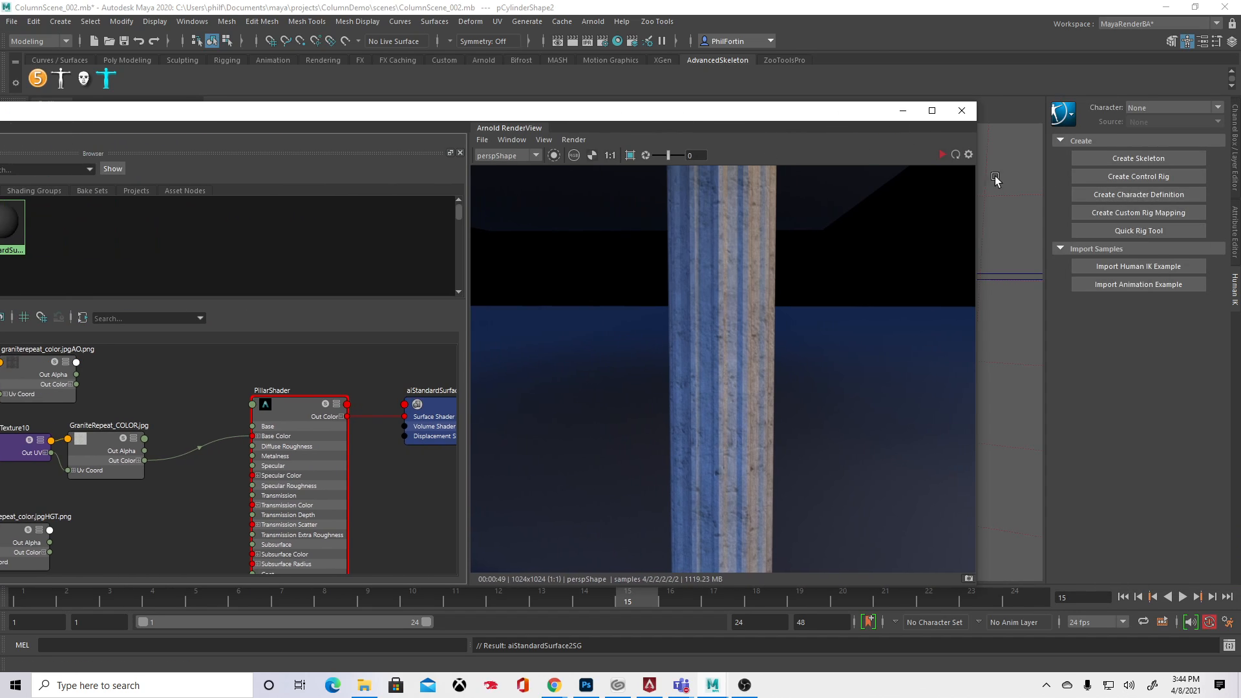
pyautogui.click(943, 155)
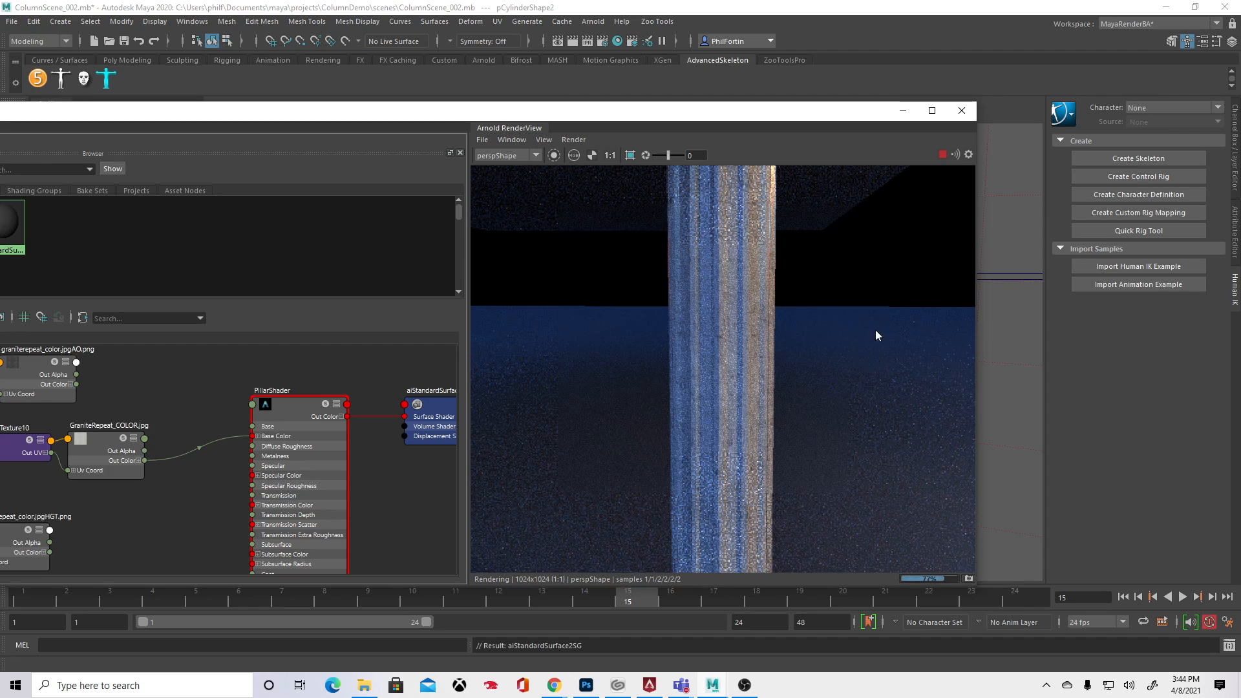
pyautogui.moveTo(575, 119); pyautogui.dragTo(837, 105)
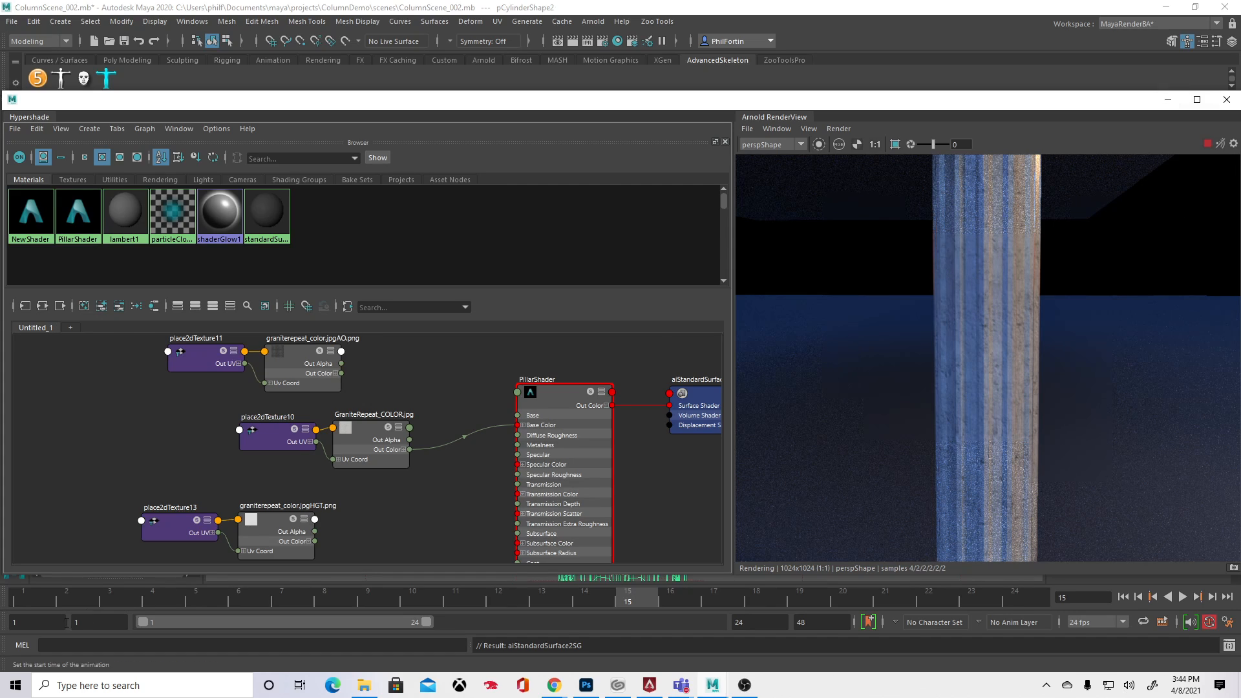
# Step: Move the HGT file texture and its place2dTexture node below the SPEC texture nodes
pyautogui.moveTo(429, 507)
pyautogui.keyDown('alt'); pyautogui.mouseDown(button='middle')
pyautogui.moveTo(429, 493)
pyautogui.moveTo(416, 500)
pyautogui.moveTo(435, 510)
pyautogui.mouseUp(button='middle'); pyautogui.keyUp('alt')
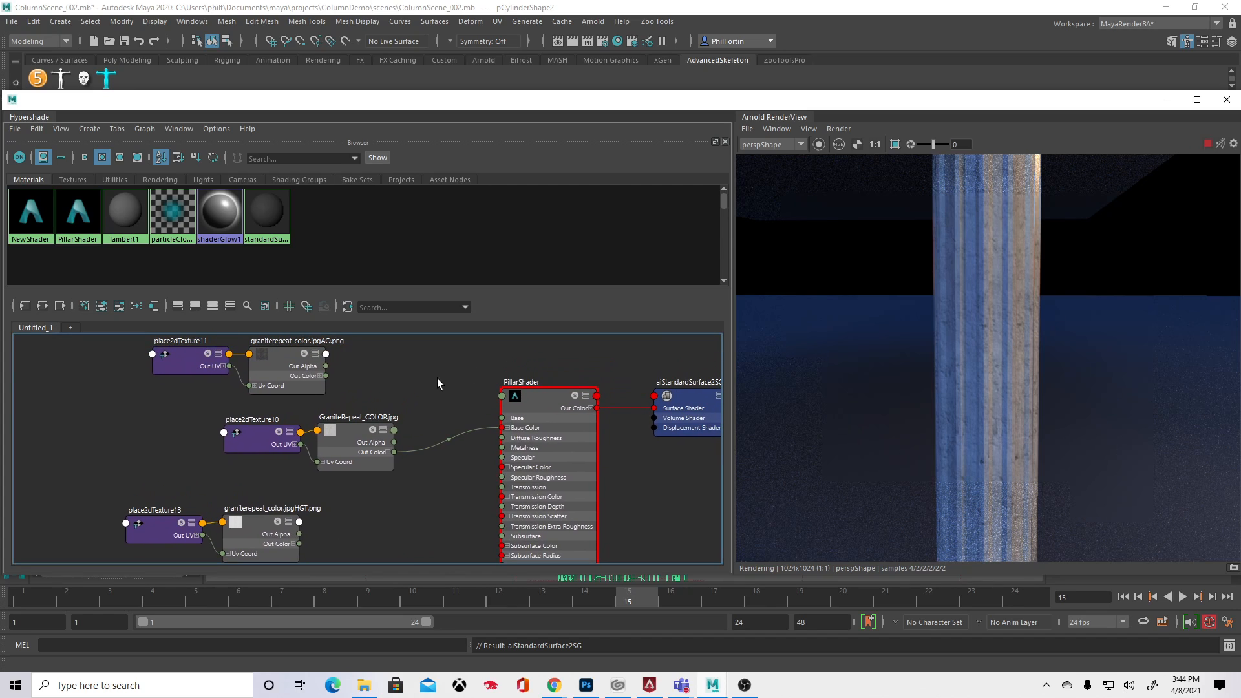
pyautogui.keyDown('alt'); pyautogui.moveTo(438, 384); pyautogui.dragTo(435, 370, button='middle'); pyautogui.keyUp('alt')
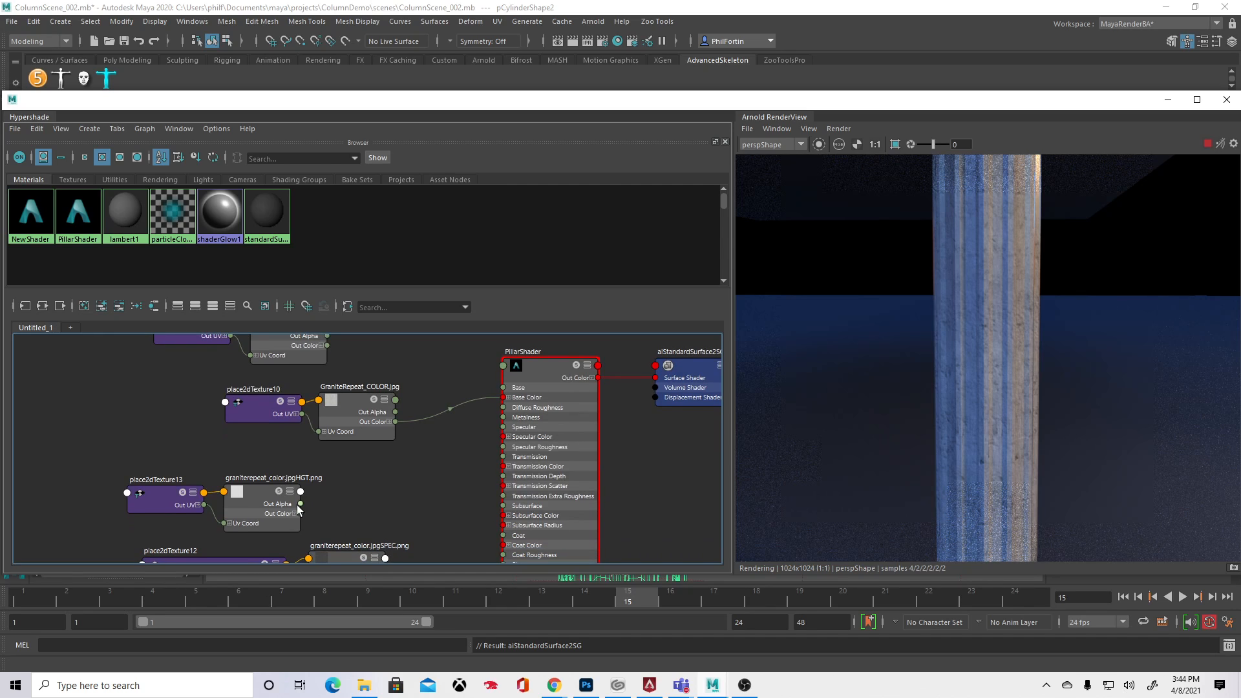
pyautogui.keyDown('alt'); pyautogui.moveTo(375, 478); pyautogui.dragTo(379, 410, button='middle'); pyautogui.keyUp('alt')
pyautogui.keyDown('shift'); pyautogui.click(155, 432); pyautogui.keyUp('shift')
pyautogui.keyDown('shift'); pyautogui.click(298, 444); pyautogui.keyUp('shift')
pyautogui.keyDown('alt'); pyautogui.moveTo(312, 431); pyautogui.dragTo(316, 397, button='middle'); pyautogui.keyUp('alt')
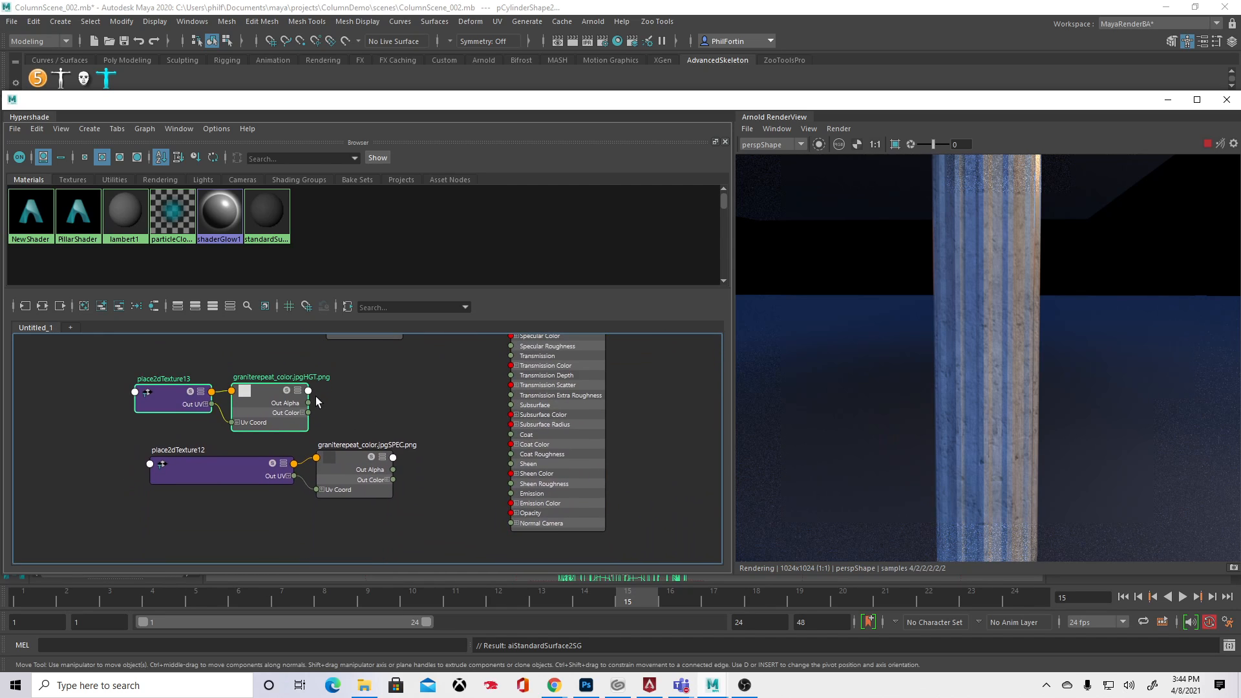
pyautogui.moveTo(261, 402); pyautogui.dragTo(321, 554)
# Step: Move the SPEC texture nodes up below the color texture and connect the SPEC Out Color to PillarShader's Specular Color
pyautogui.click(247, 425)
pyautogui.moveTo(247, 424); pyautogui.dragTo(390, 390)
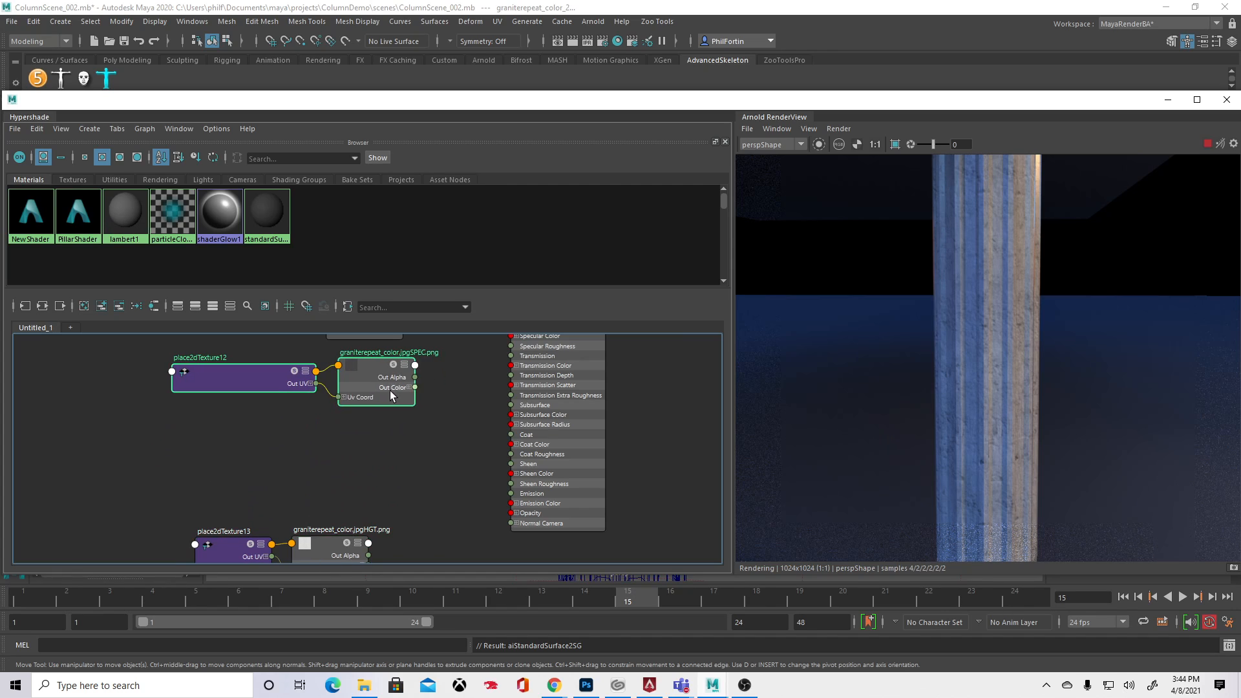
pyautogui.keyDown('alt'); pyautogui.moveTo(390, 390); pyautogui.dragTo(390, 494, button='middle'); pyautogui.keyUp('alt')
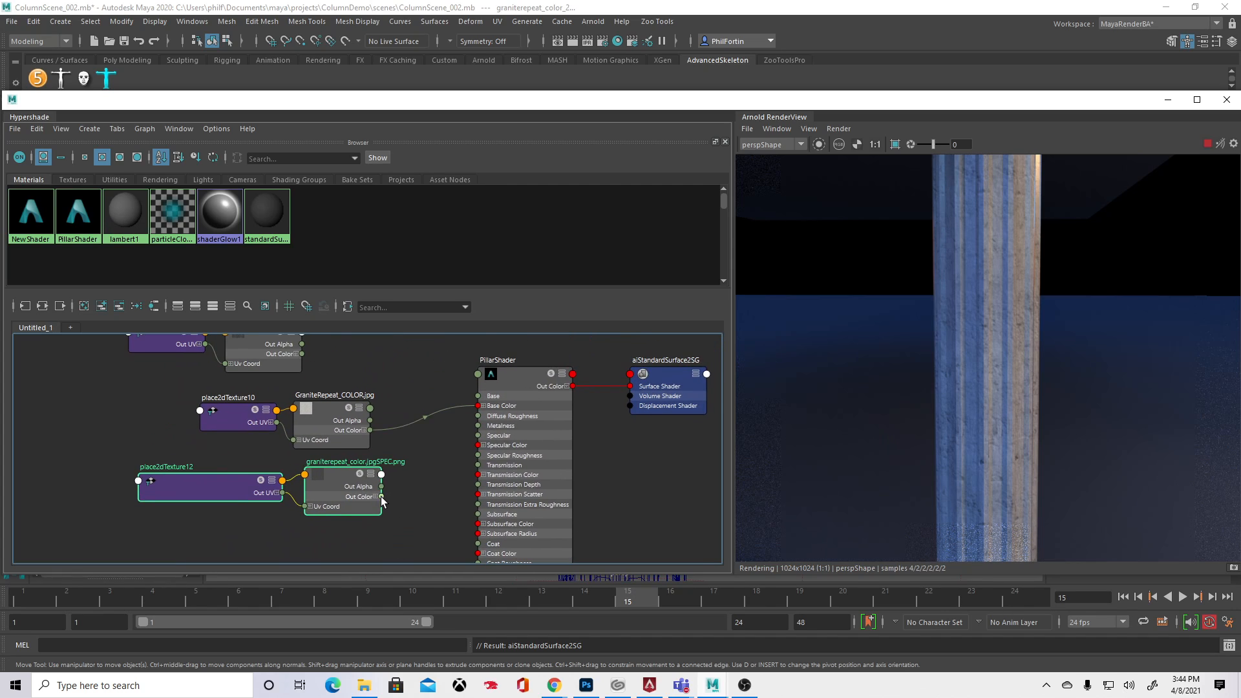
pyautogui.moveTo(382, 496); pyautogui.dragTo(479, 445)
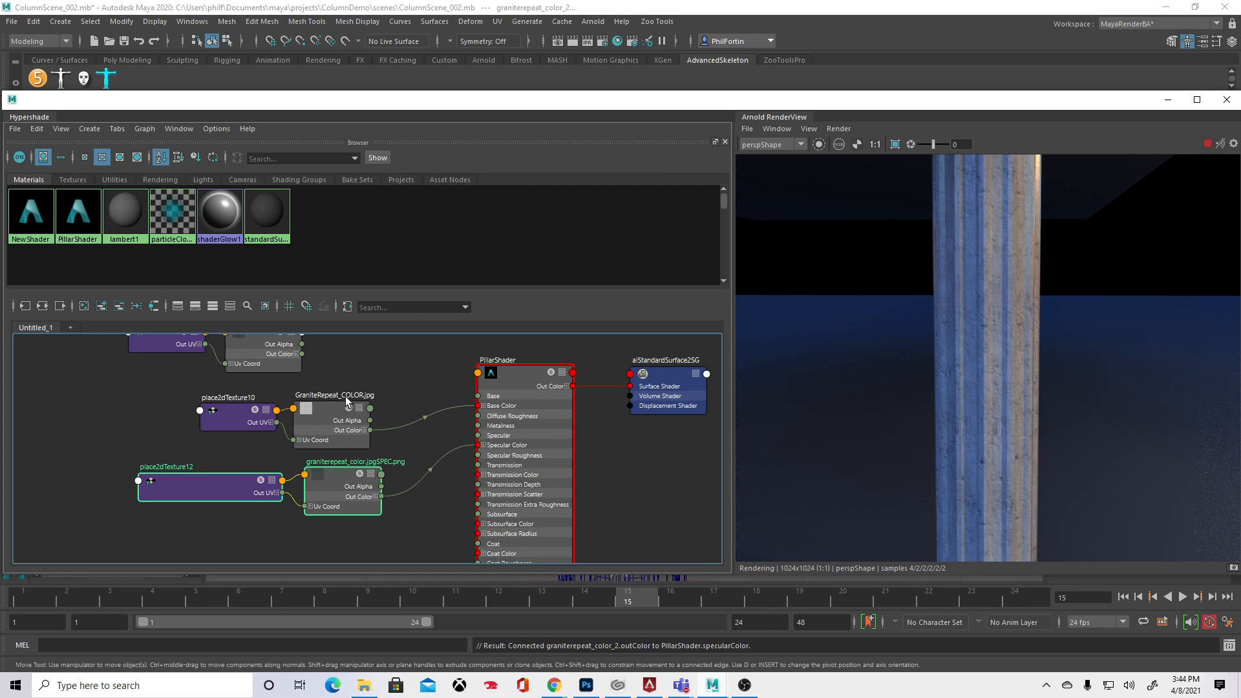
# Step: Create an aiNormalMap node and place it in the empty graph area above the HGT texture nodes
pyautogui.keyDown('alt'); pyautogui.moveTo(394, 380); pyautogui.dragTo(370, 345, button='middle'); pyautogui.keyUp('alt')
pyautogui.moveTo(81, 463); pyautogui.dragTo(333, 520)
pyautogui.click(293, 457)
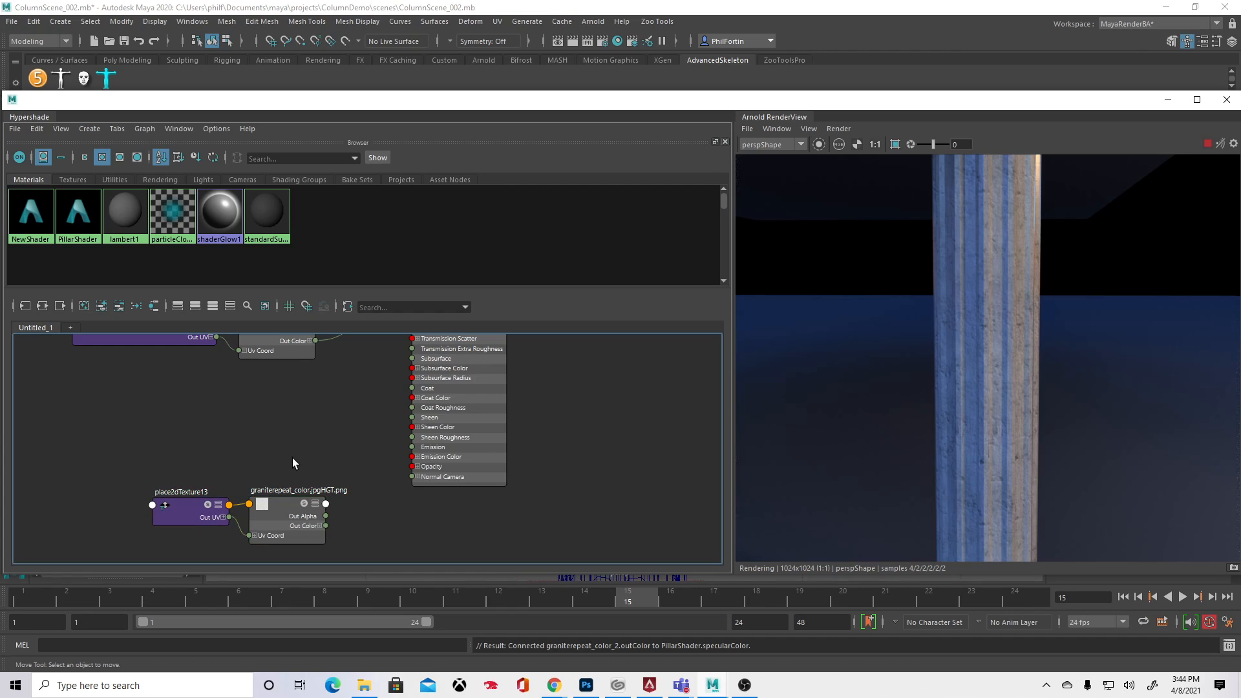
pyautogui.press('Tab')
pyautogui.write('ainor')
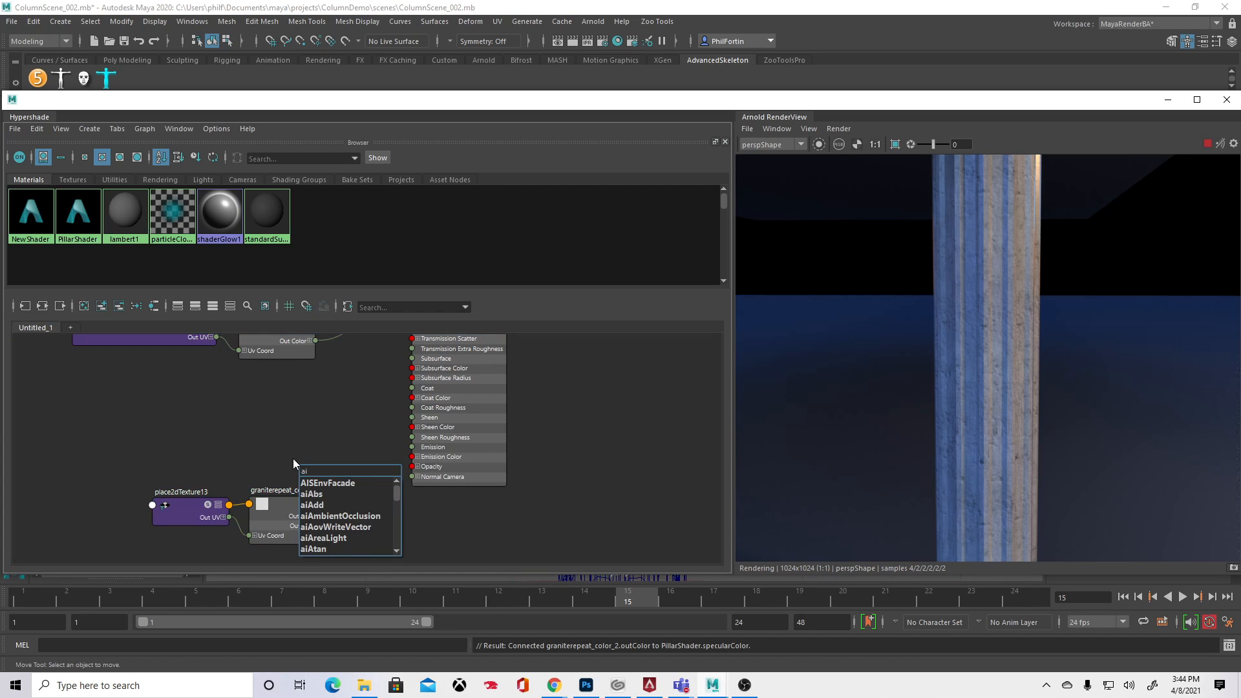
pyautogui.press('Down')
pyautogui.press('Return')
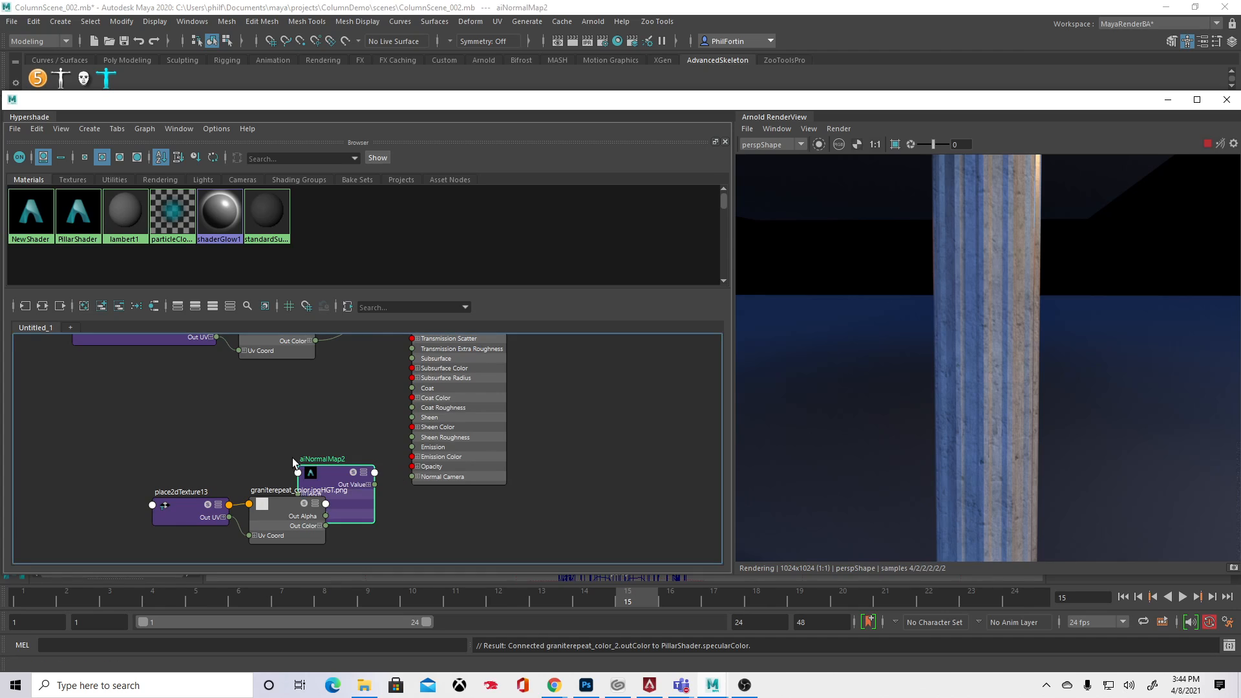
pyautogui.moveTo(316, 472); pyautogui.dragTo(148, 408)
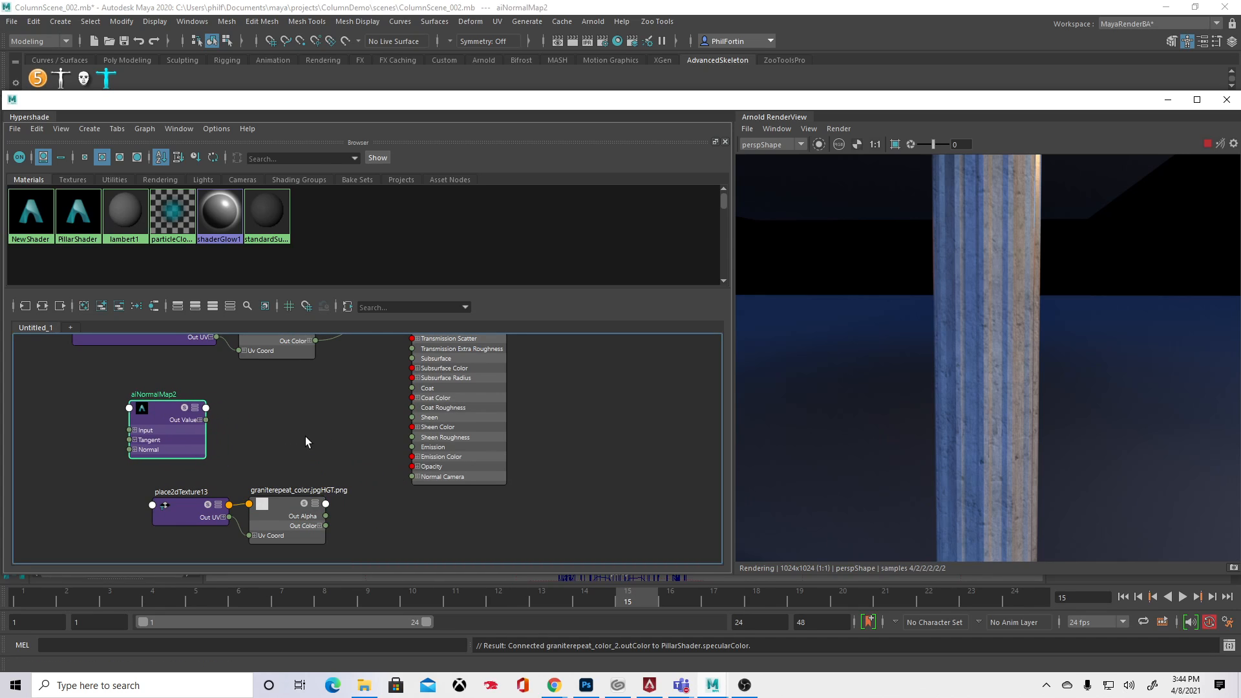
# Step: Create an aiImage node and arrange it directly before the aiNormalMap node's inputs
pyautogui.press('Tab')
pyautogui.write('aiim')
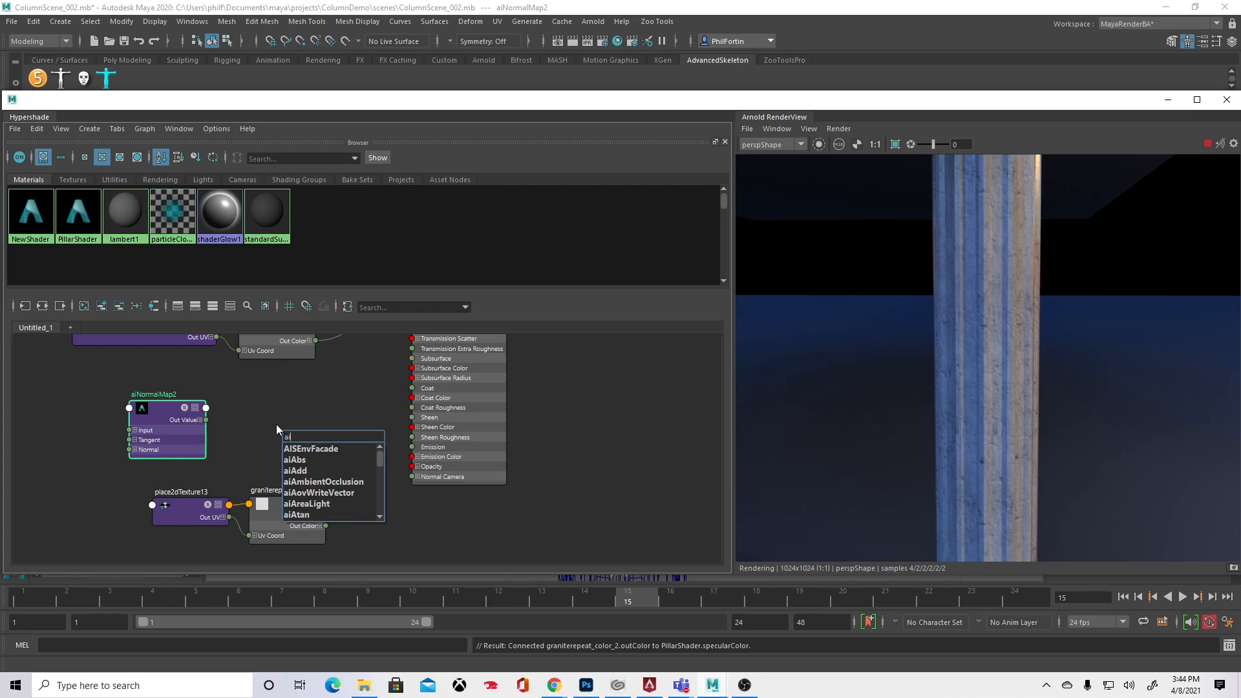
pyautogui.press('Return')
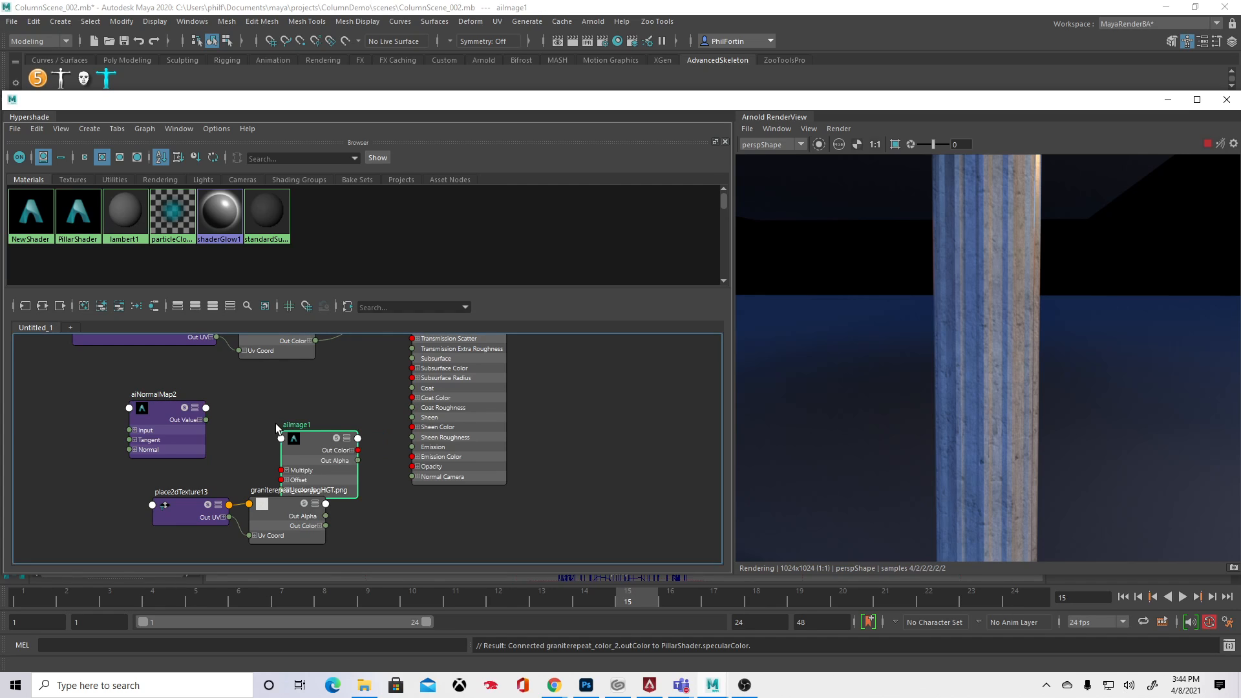
pyautogui.moveTo(257, 448); pyautogui.dragTo(52, 432)
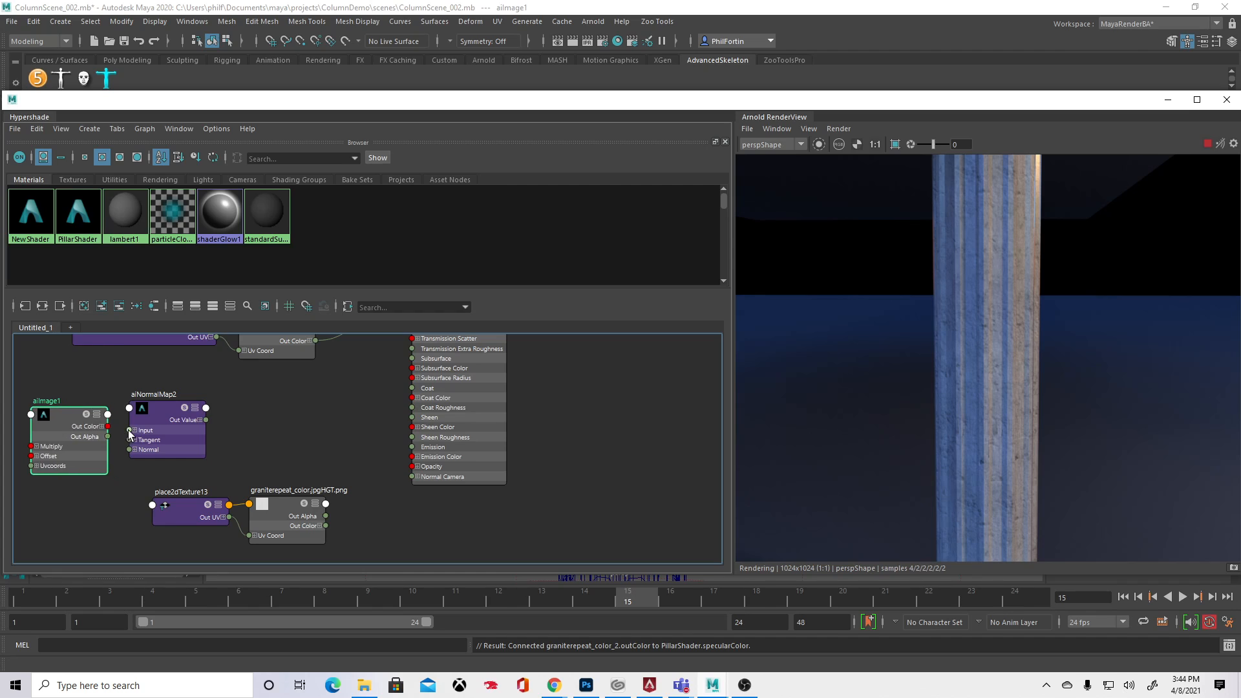
pyautogui.moveTo(161, 414); pyautogui.dragTo(252, 412)
pyautogui.moveTo(68, 416); pyautogui.dragTo(154, 414)
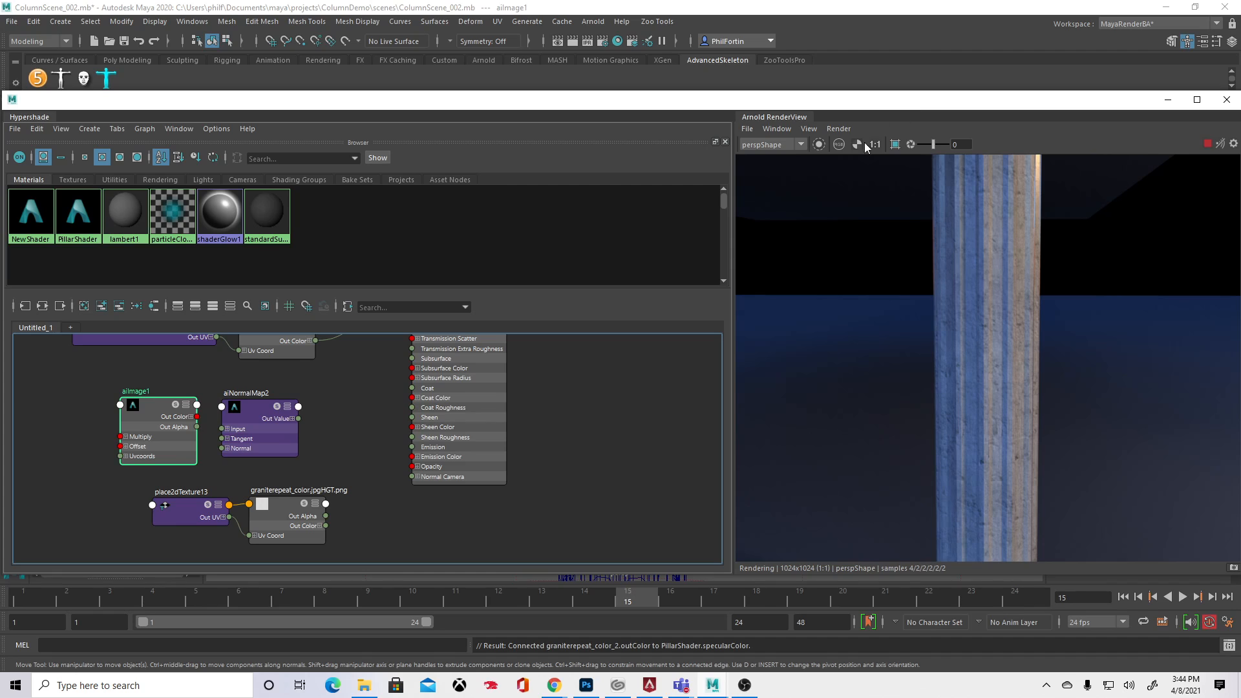
# Step: Browse for the aiImage node's image file in the ColumnDemo project's sourceimages folder
pyautogui.moveTo(1024, 107); pyautogui.dragTo(845, 119)
pyautogui.click(1236, 246)
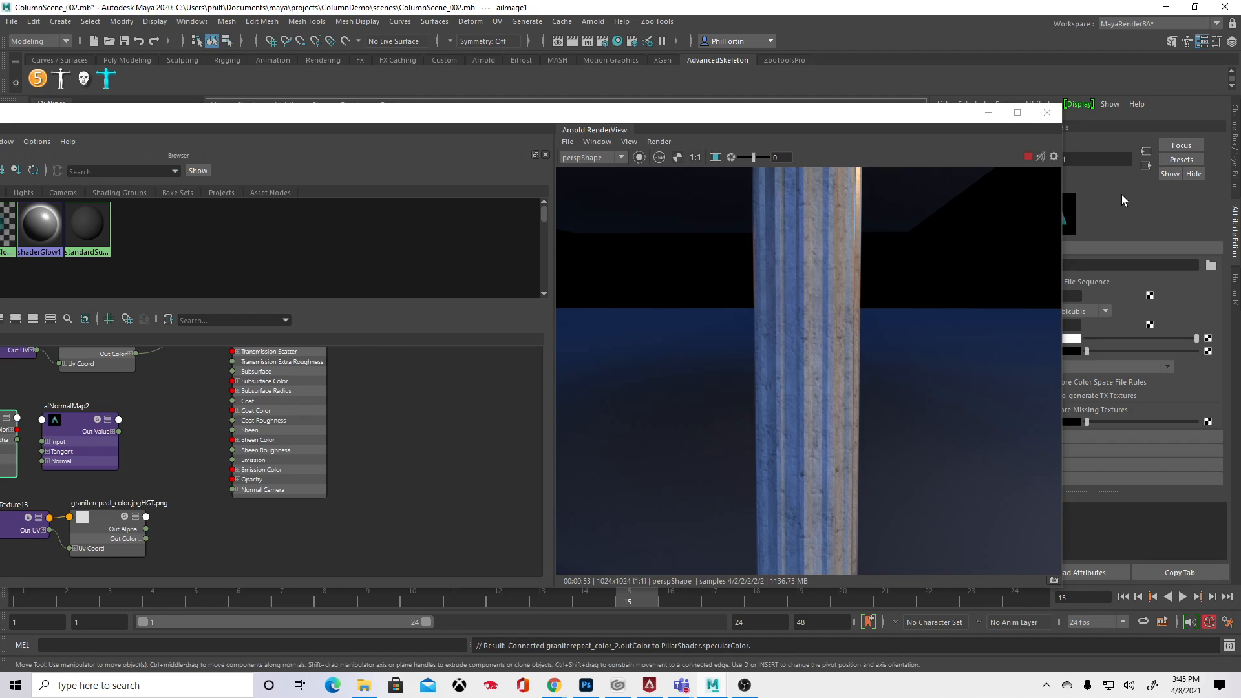
pyautogui.moveTo(944, 123); pyautogui.dragTo(839, 123)
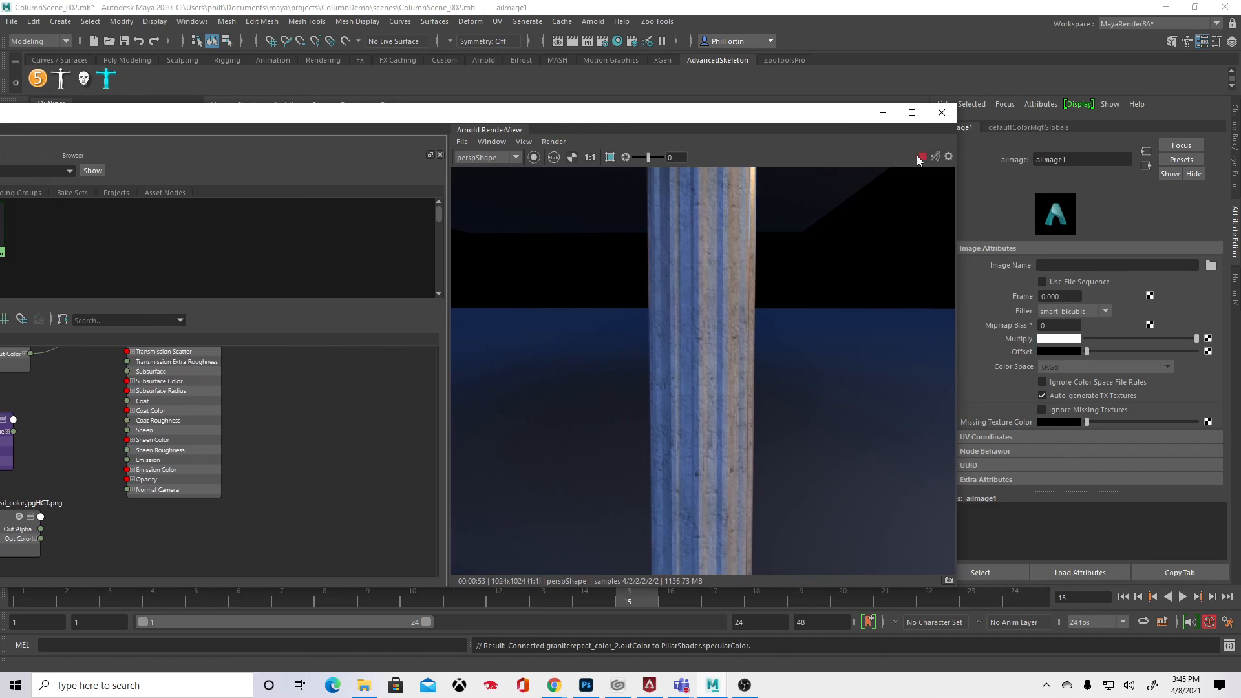
pyautogui.click(1212, 266)
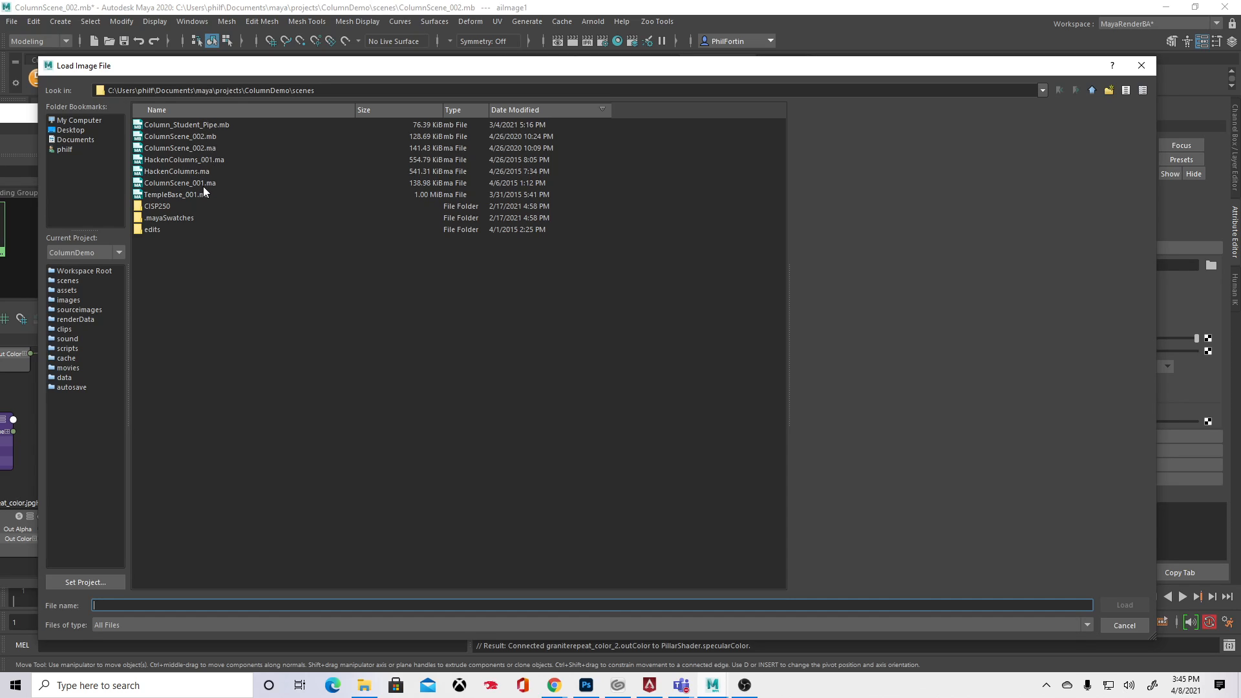
pyautogui.click(1092, 90)
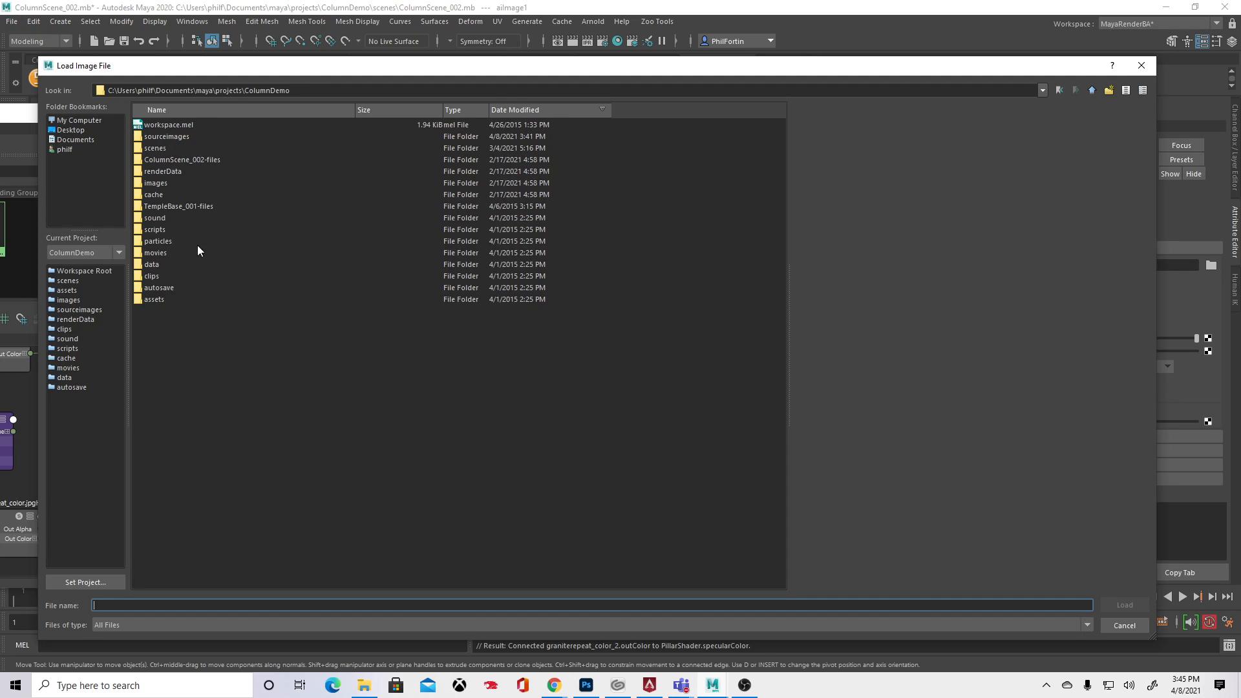
pyautogui.doubleClick(176, 137)
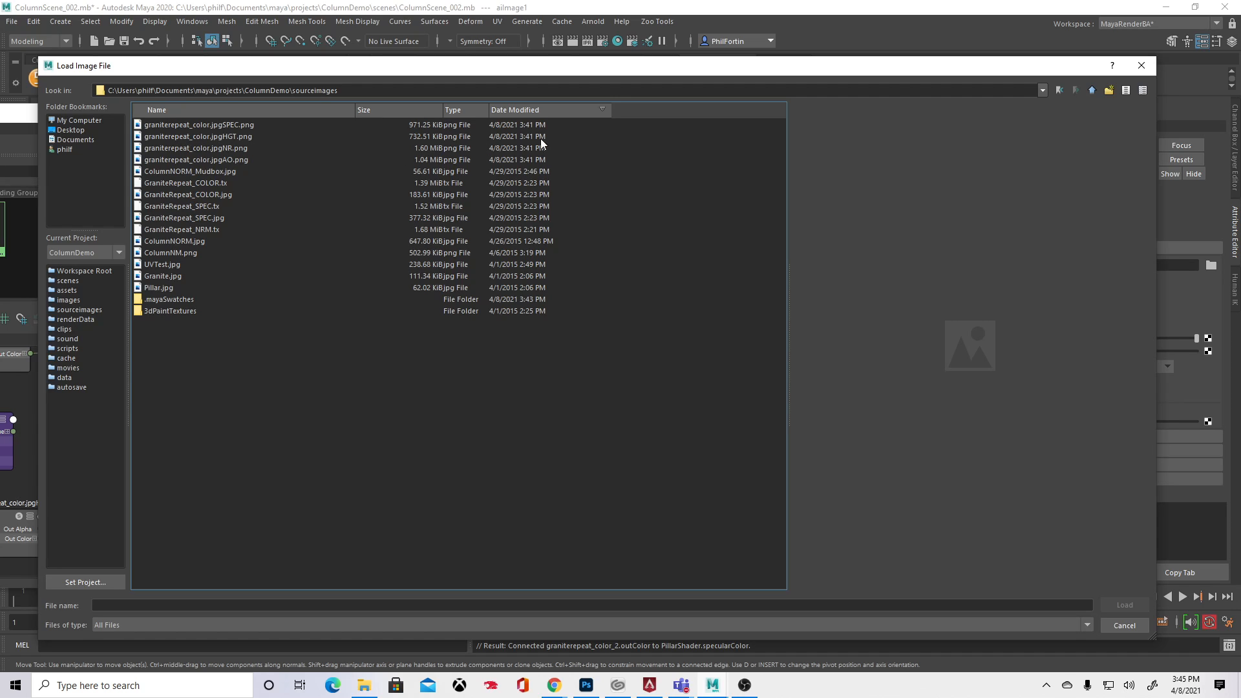
# Step: Compare the graniterepeat_color.jpgNR.png and GraniteRepeat_NRM.tx previews and load graniterepeat_color.jpgNR.png into the aiImage node
pyautogui.click(202, 139)
pyautogui.click(205, 148)
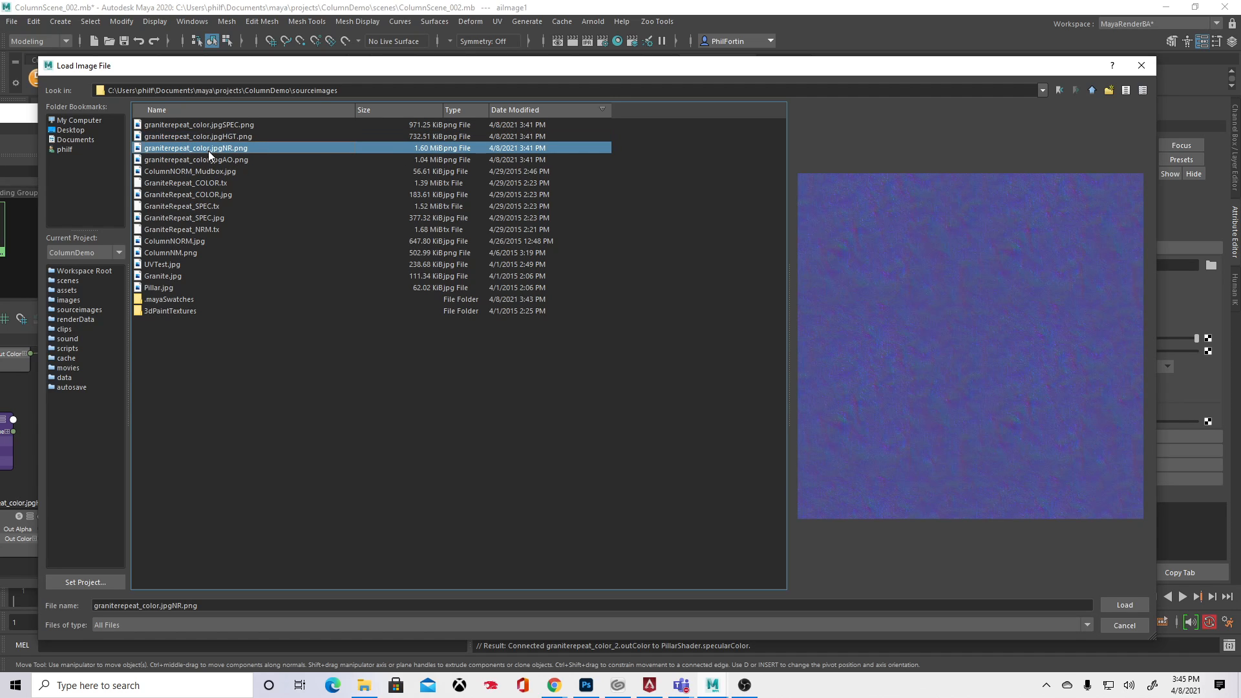
pyautogui.click(198, 230)
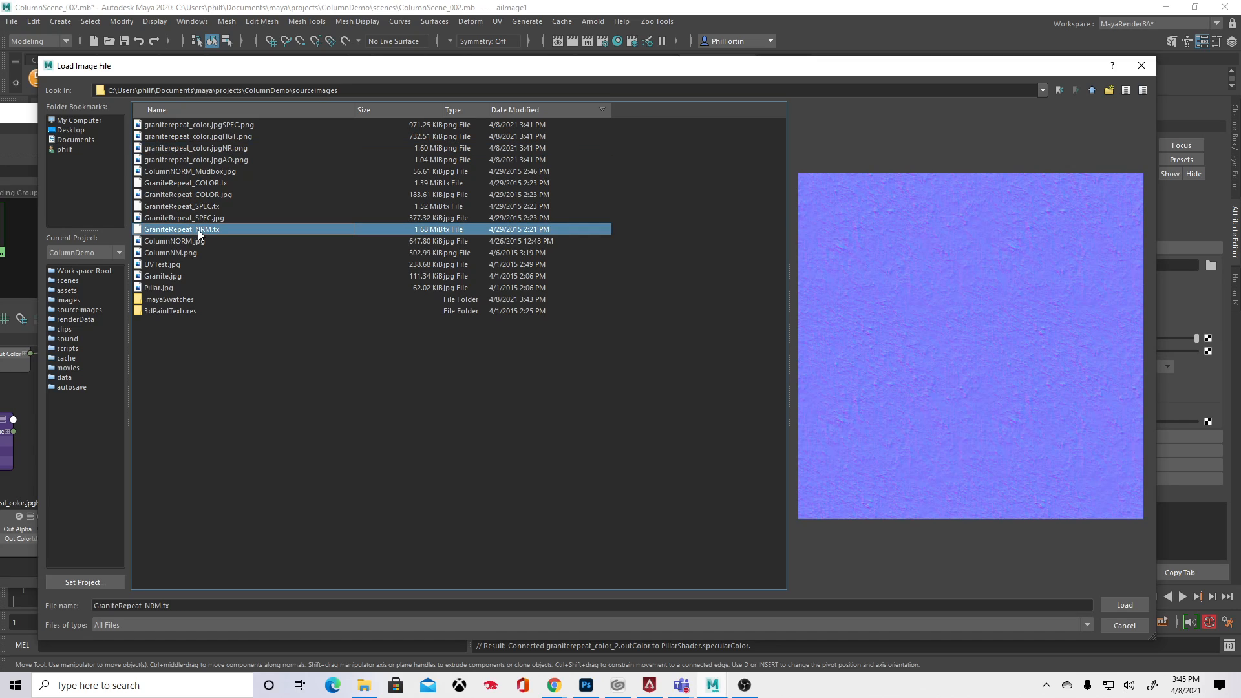
pyautogui.click(208, 148)
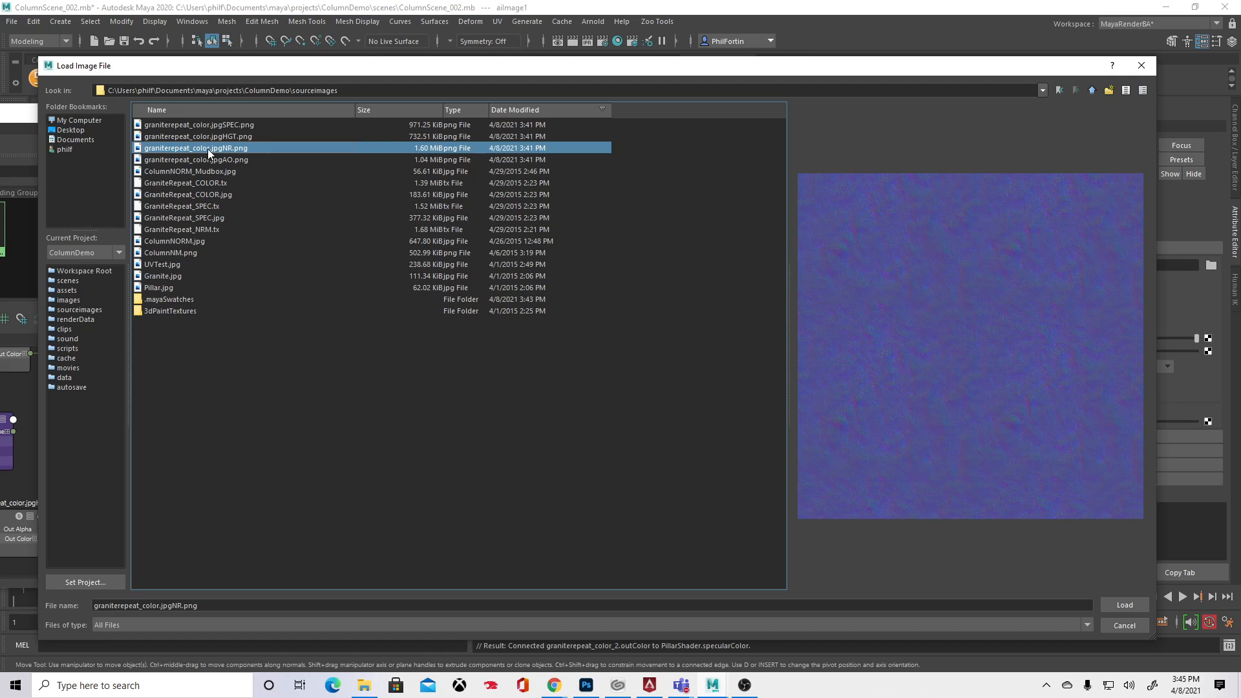
pyautogui.click(207, 230)
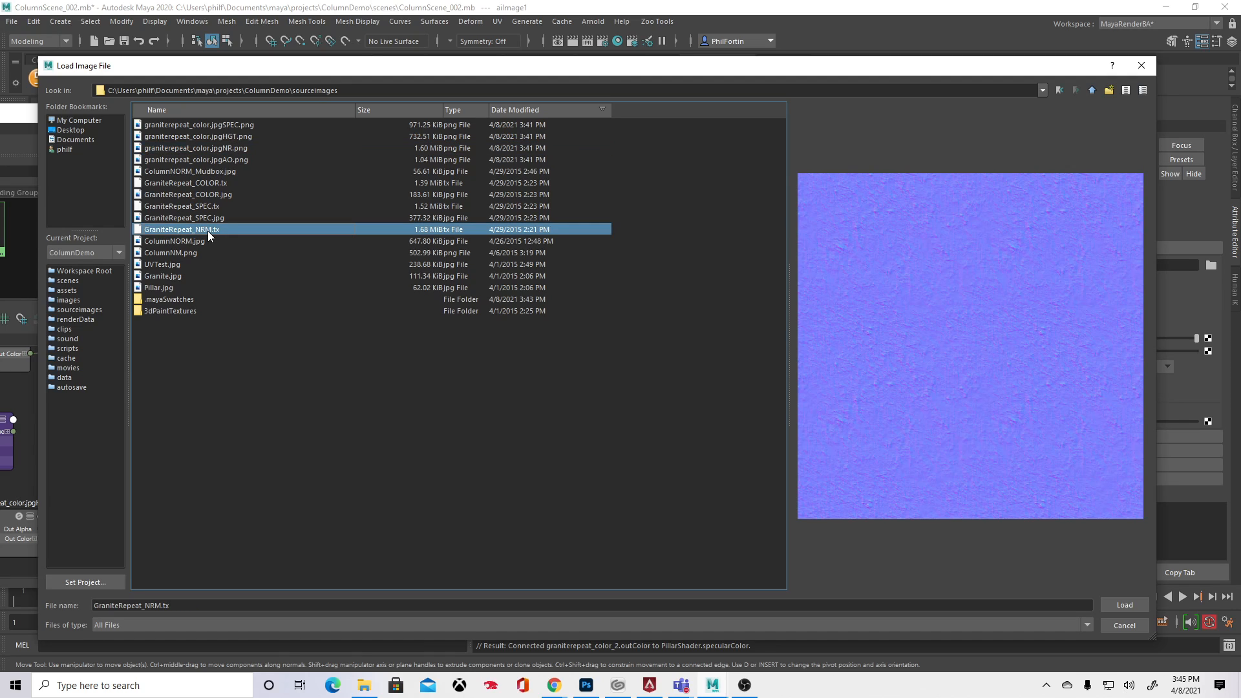
pyautogui.click(215, 147)
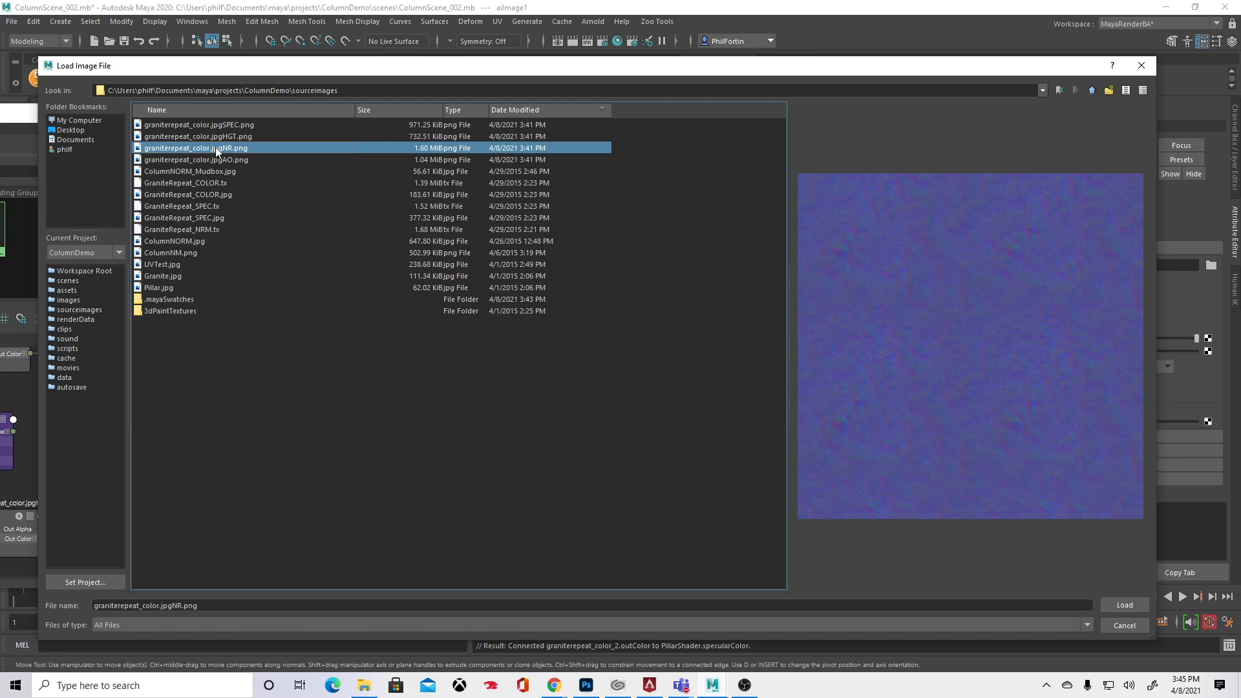
pyautogui.doubleClick(215, 148)
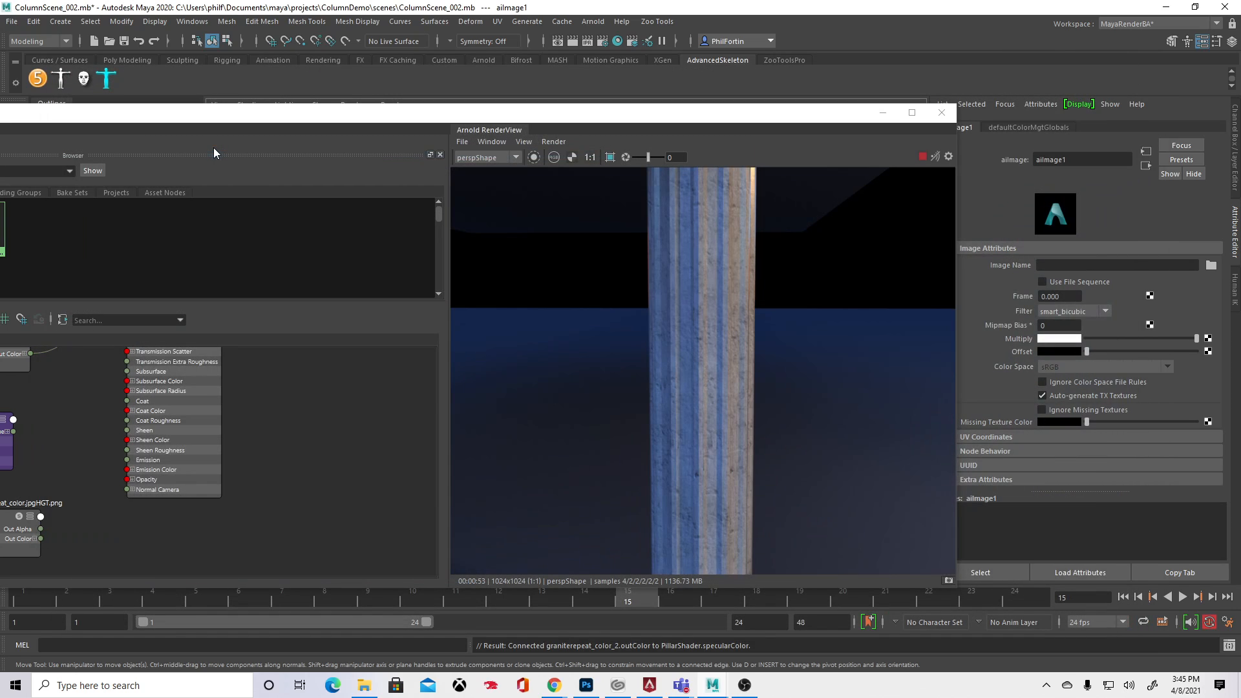
# Step: Connect the aiImage Out Color to the aiNormalMap Input and the aiNormalMap Out Value to PillarShader's Normal Camera
pyautogui.click(370, 118)
pyautogui.moveTo(370, 118); pyautogui.dragTo(526, 114)
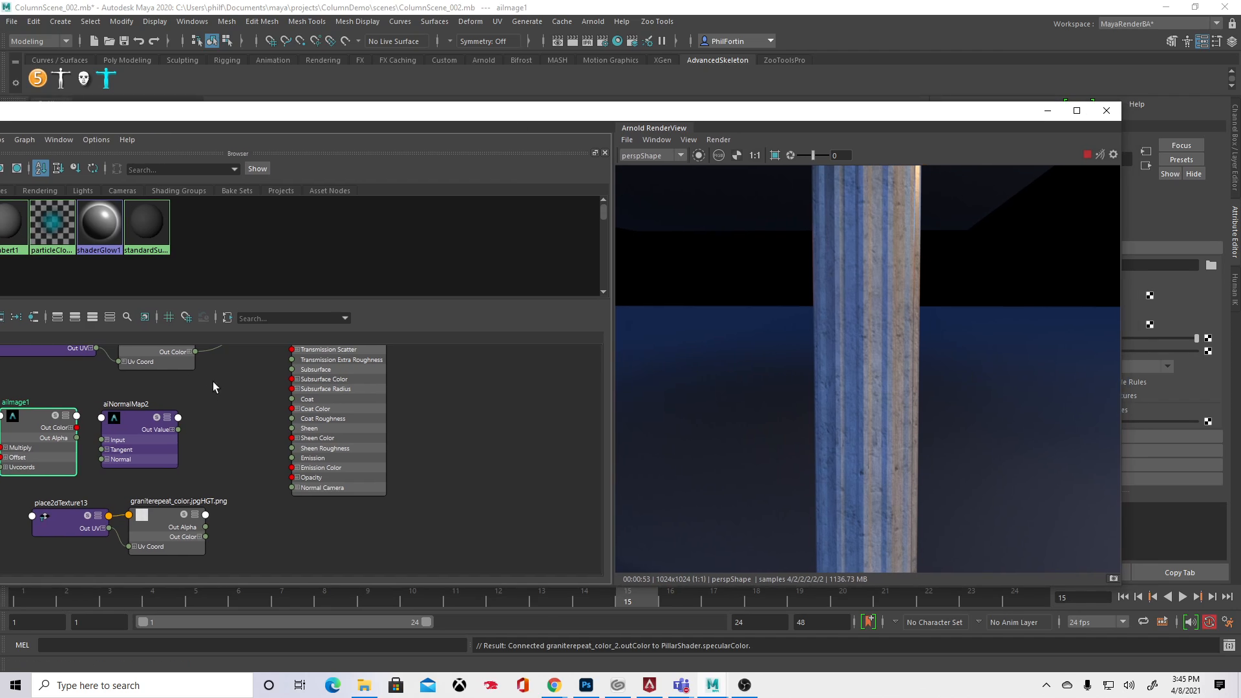
pyautogui.moveTo(225, 122); pyautogui.dragTo(323, 128)
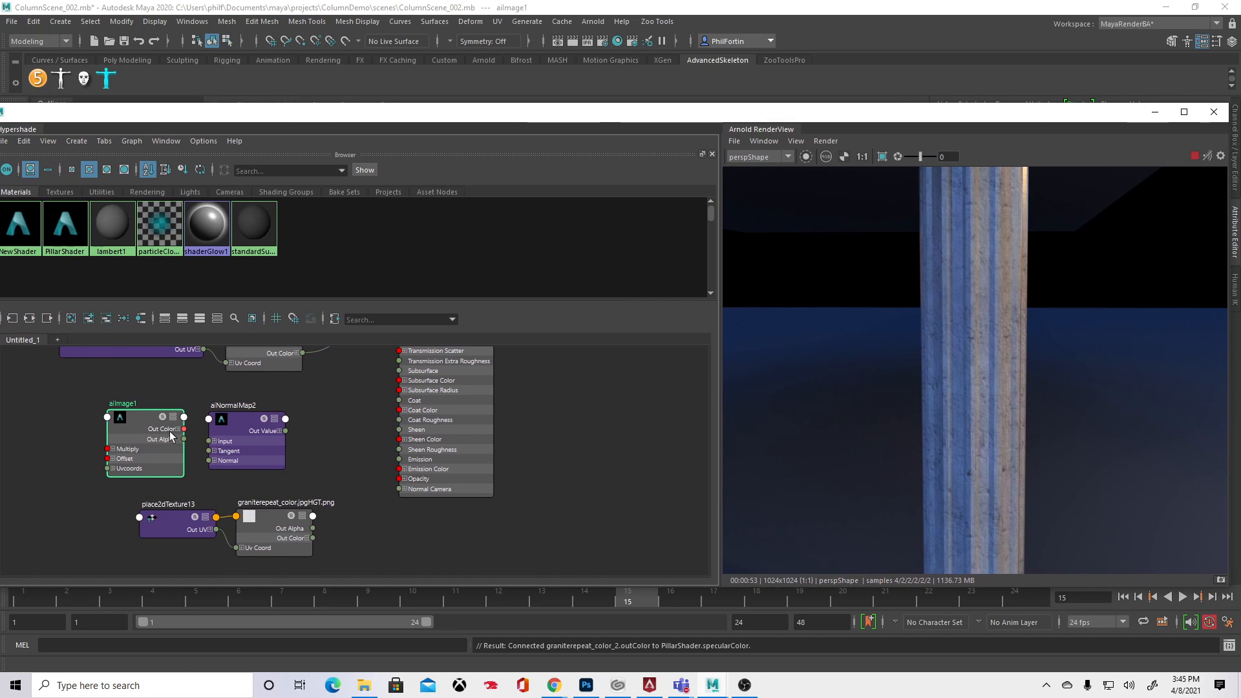
pyautogui.click(234, 442)
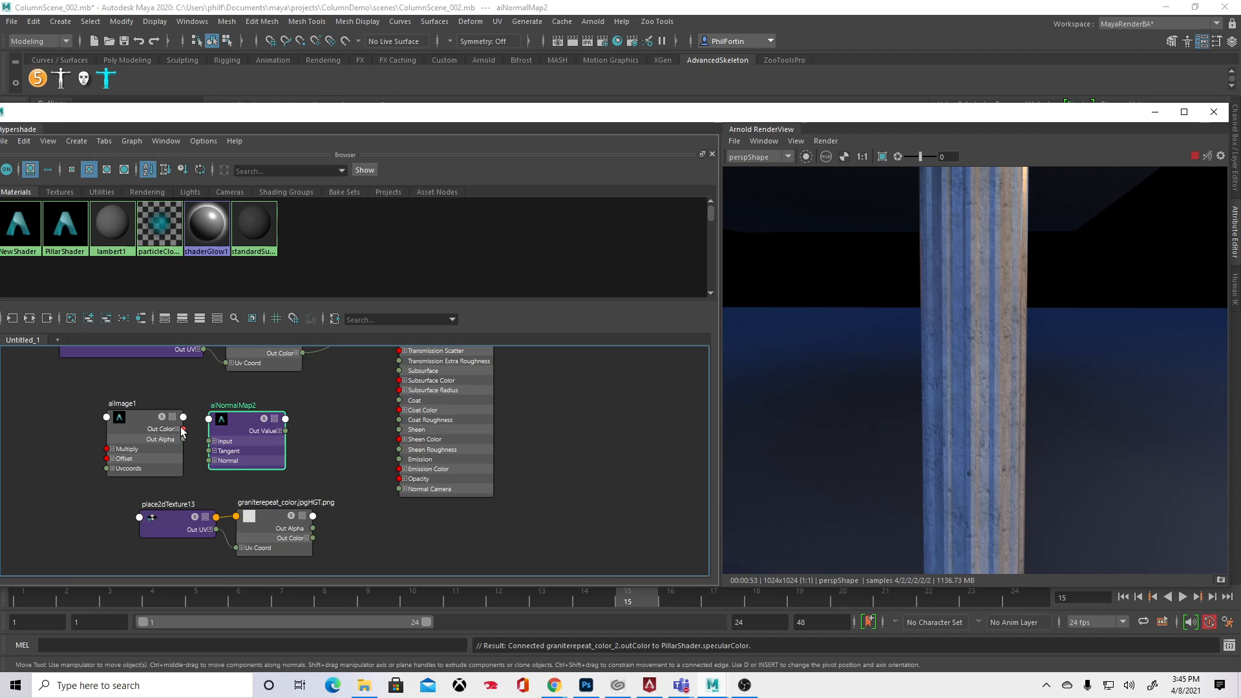
pyautogui.moveTo(182, 429); pyautogui.dragTo(215, 441)
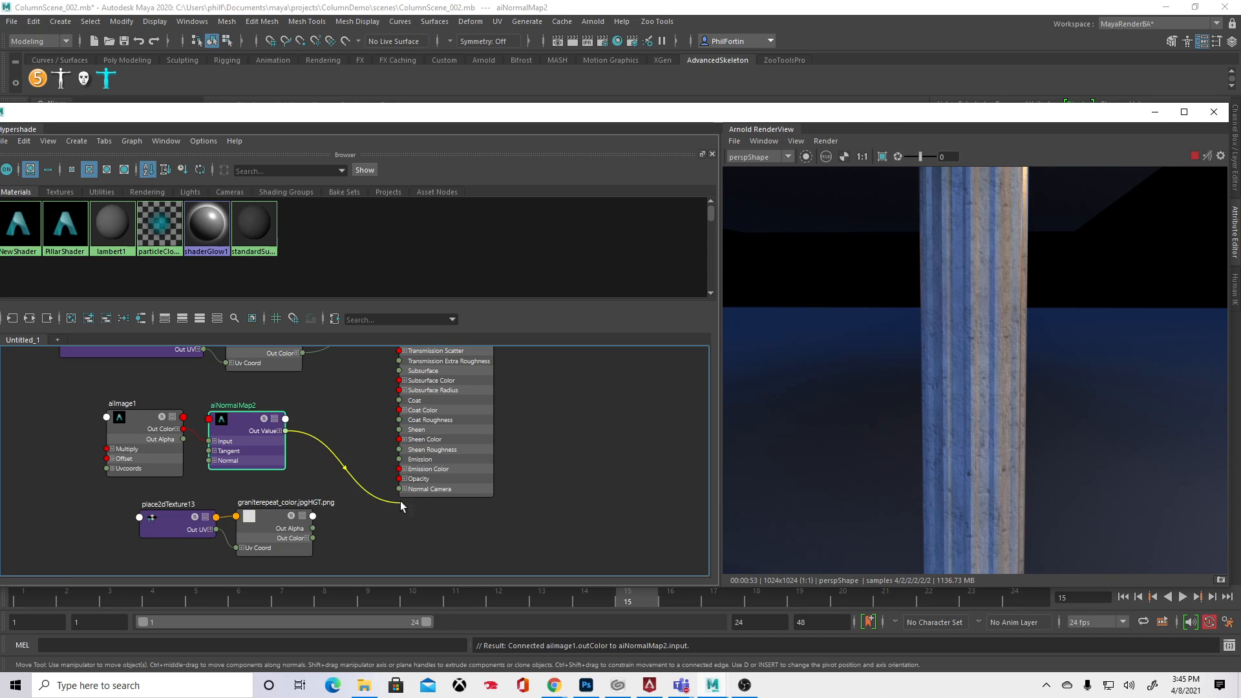
pyautogui.moveTo(401, 502); pyautogui.dragTo(396, 489)
pyautogui.moveTo(286, 431); pyautogui.dragTo(398, 489)
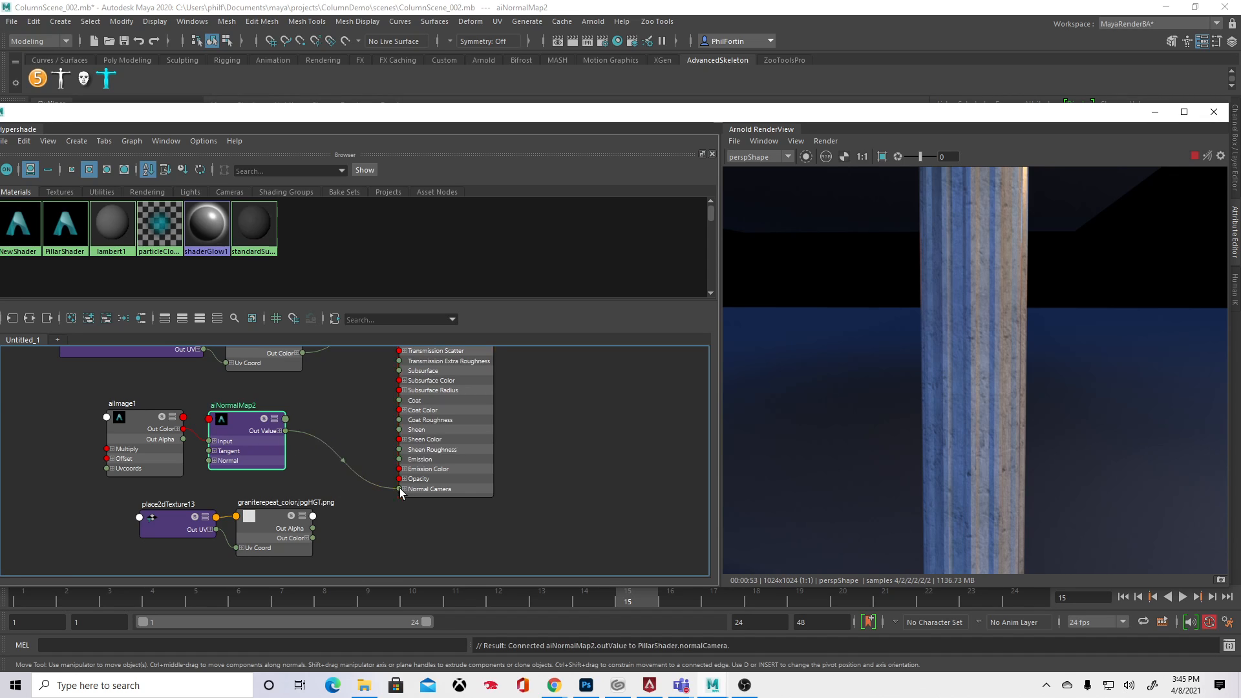
# Step: Restart the Arnold render with the normal map connected and bring up the aiImage node's attributes
pyautogui.moveTo(950, 113); pyautogui.dragTo(848, 116)
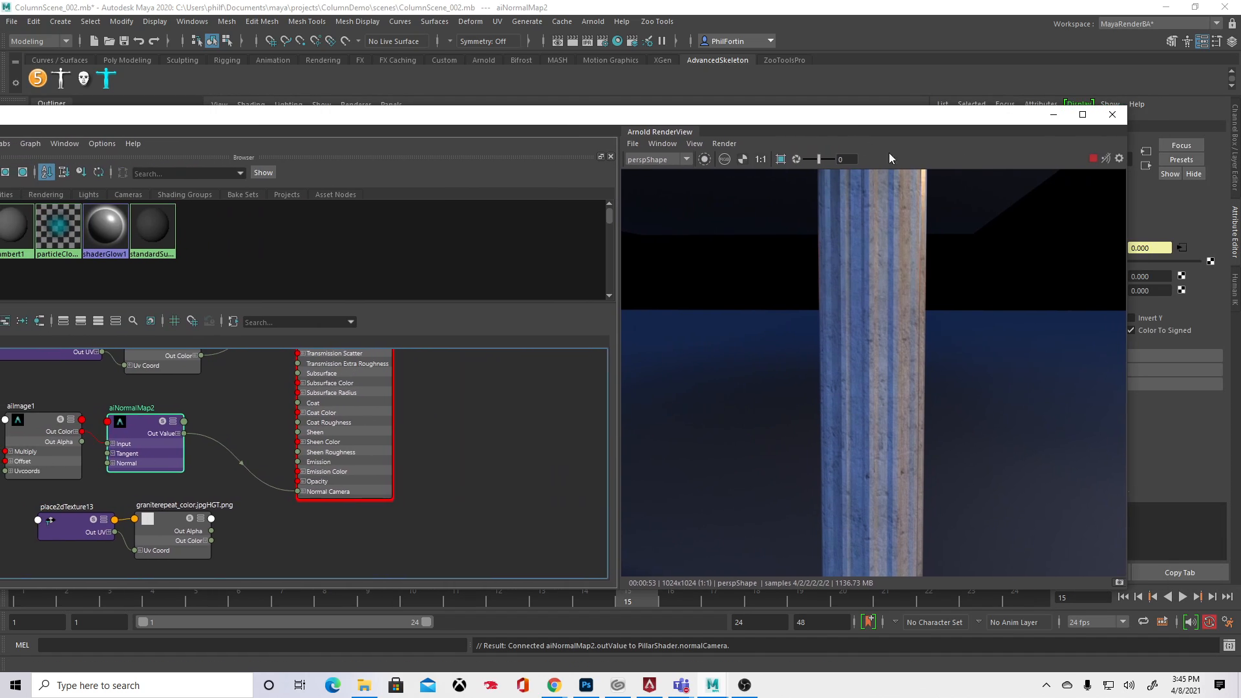
pyautogui.click(1093, 159)
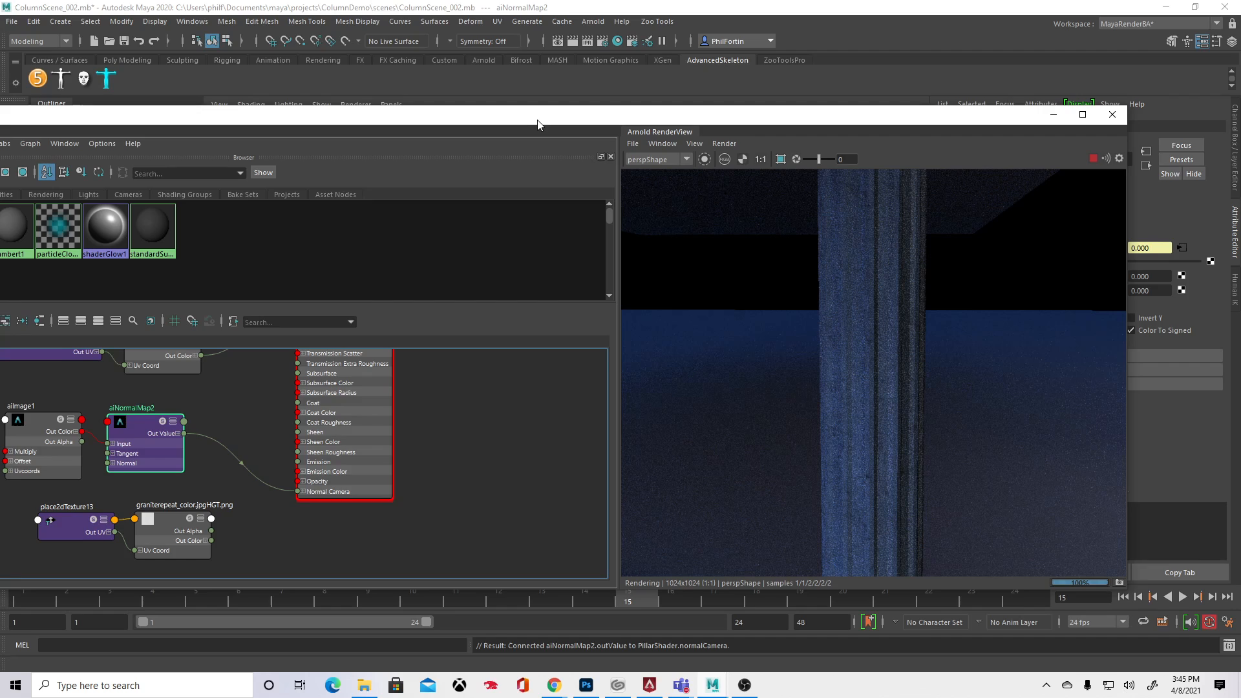
pyautogui.moveTo(537, 121); pyautogui.dragTo(618, 107)
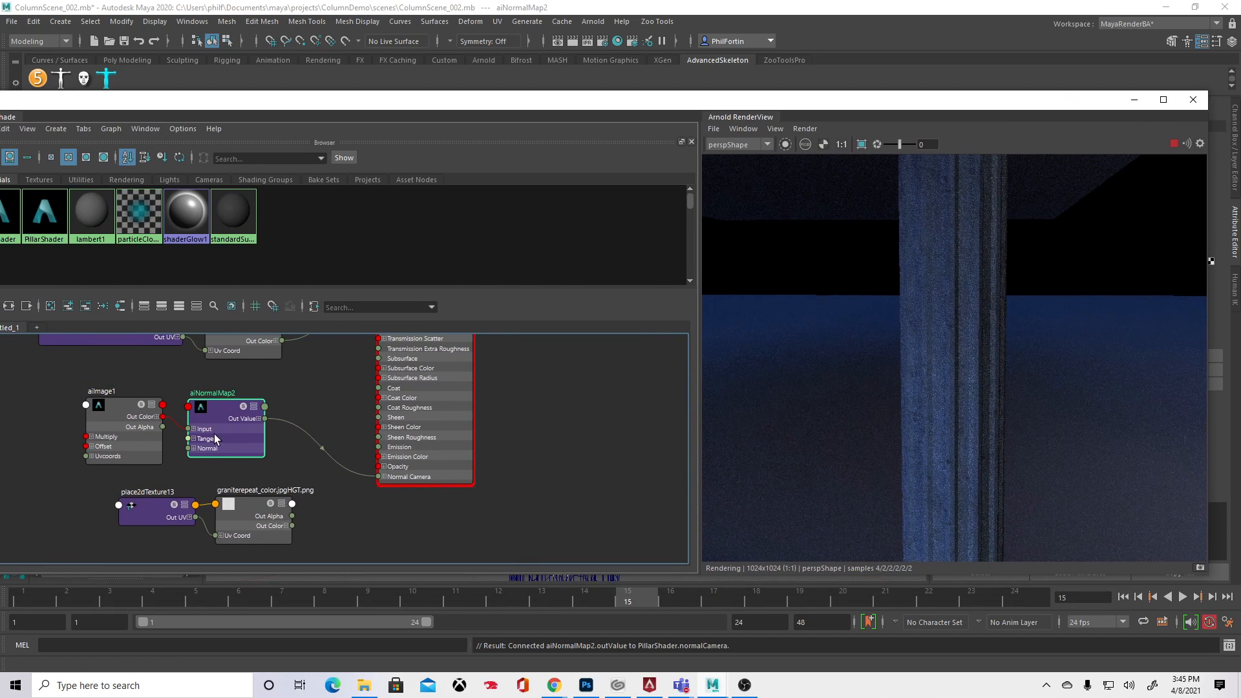
pyautogui.click(130, 441)
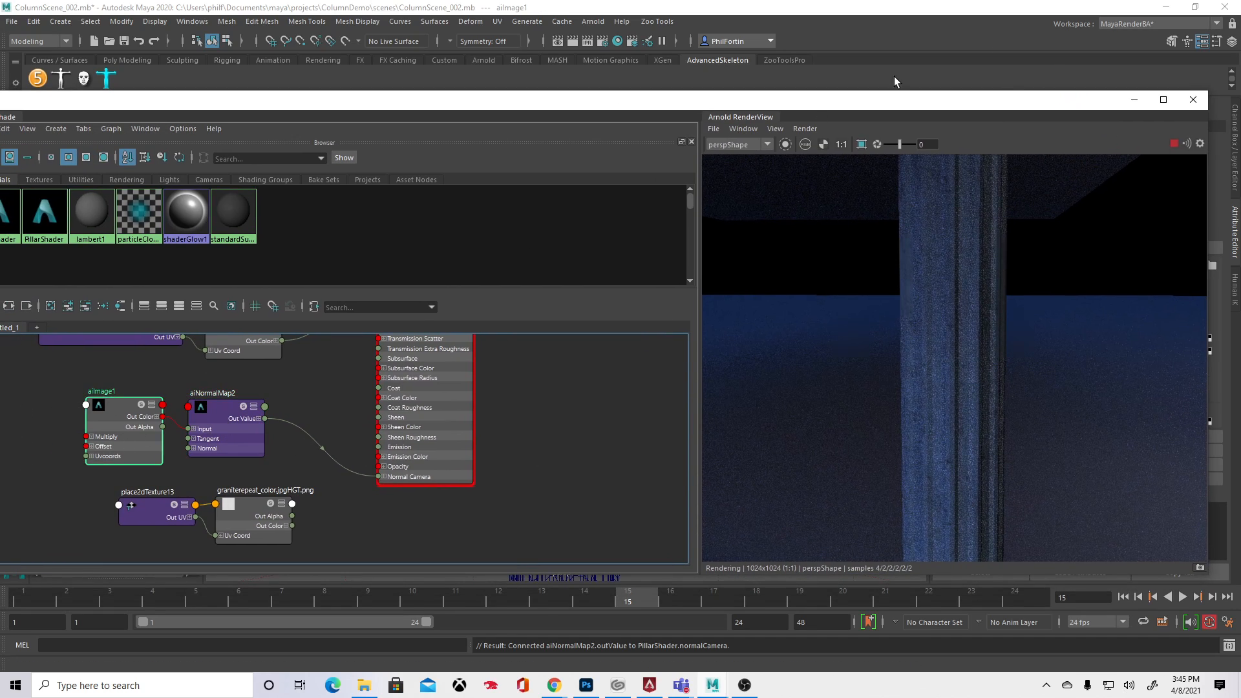
pyautogui.moveTo(995, 107); pyautogui.dragTo(783, 105)
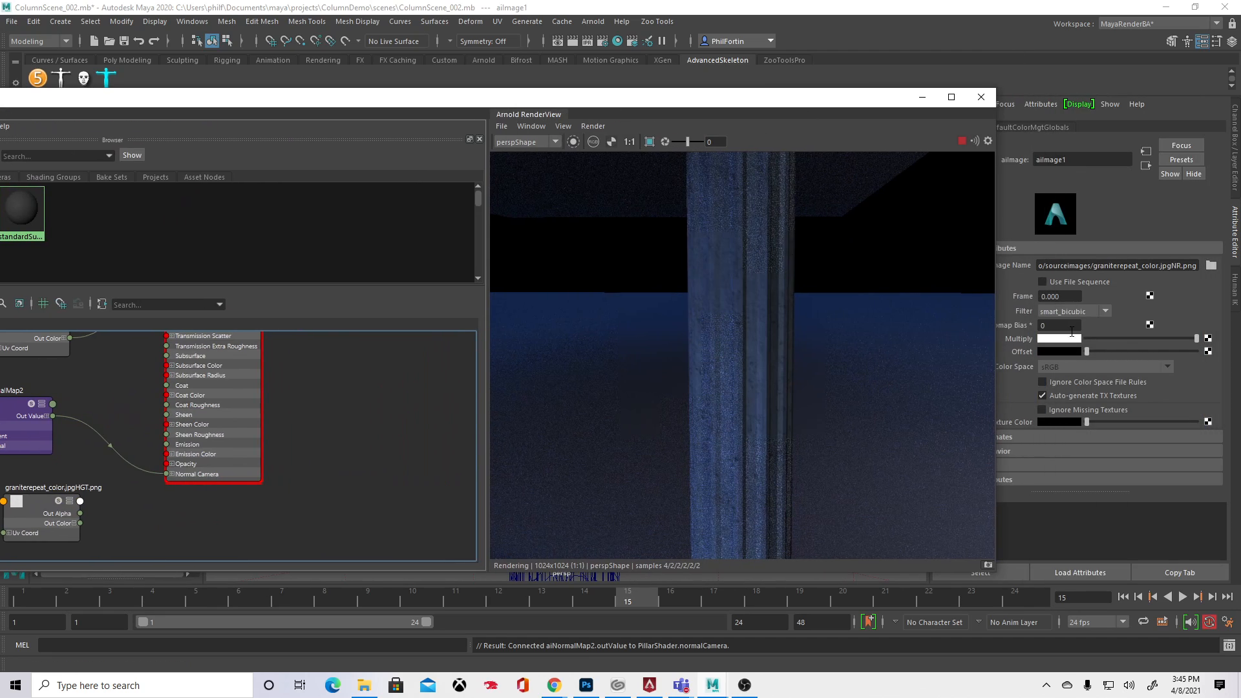
pyautogui.moveTo(861, 104); pyautogui.dragTo(836, 131)
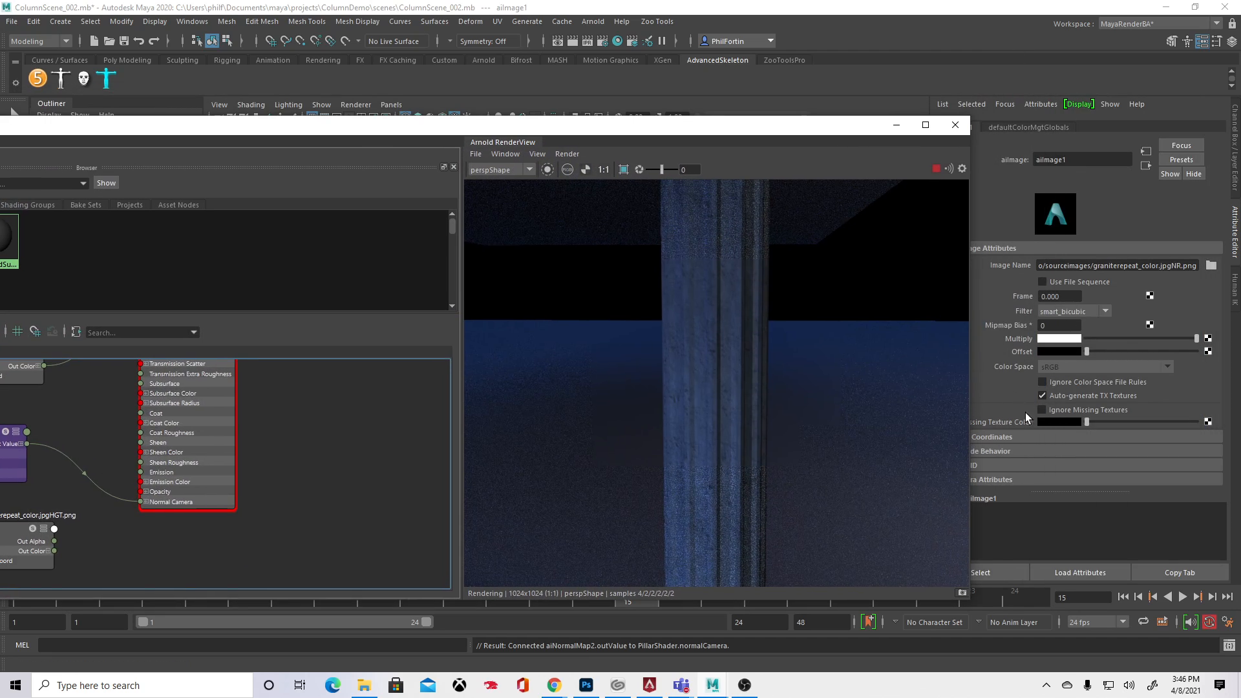
# Step: Enable Color Management in the preferences and set the aiImage node's Color Space to Raw
pyautogui.click(196, 23)
pyautogui.moveTo(243, 146)
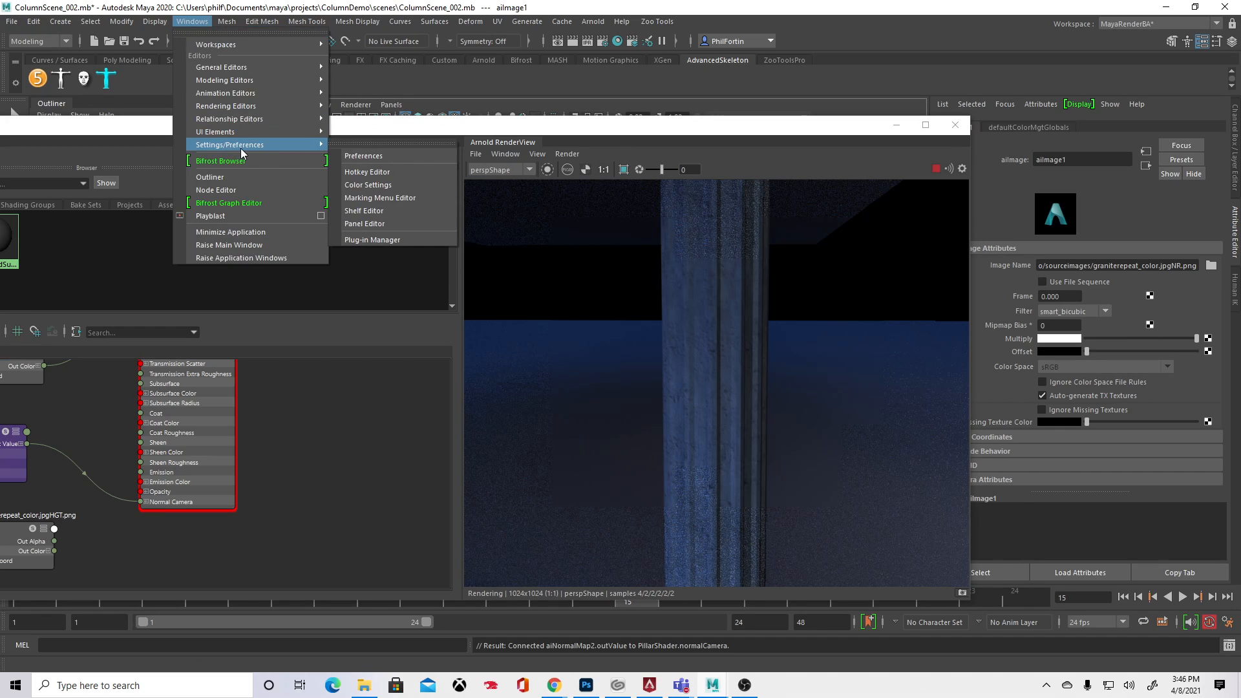
pyautogui.click(380, 159)
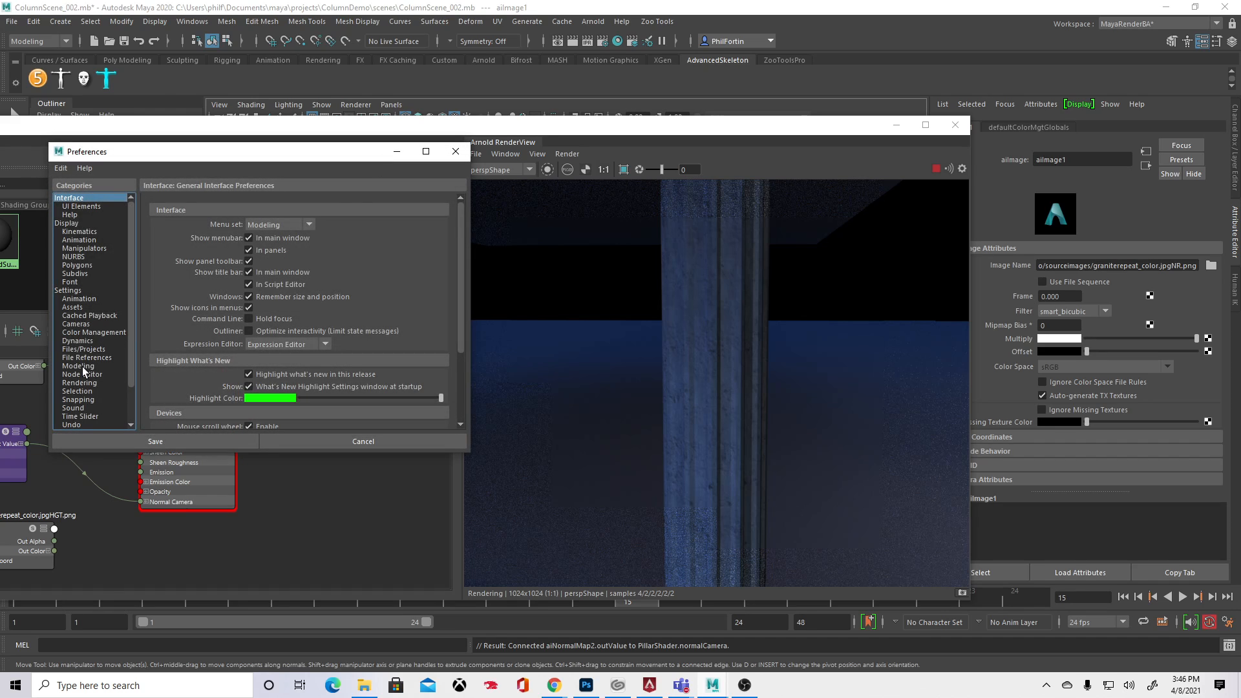
pyautogui.click(94, 334)
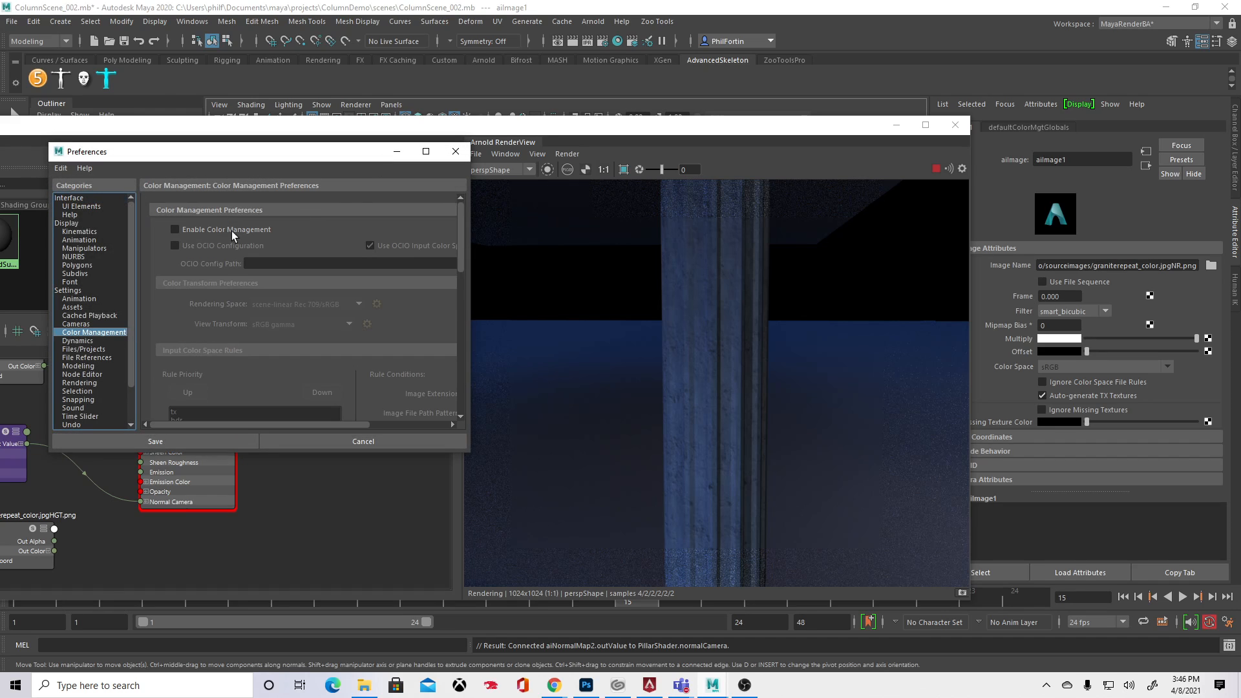
pyautogui.click(175, 230)
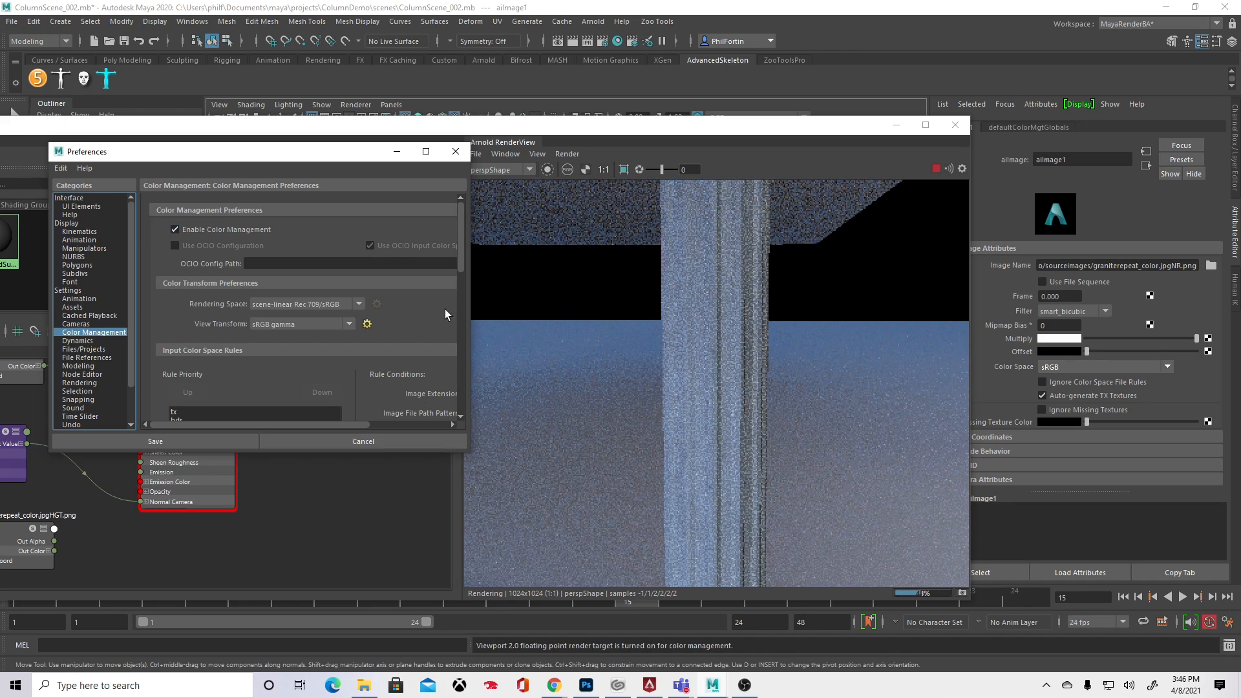
pyautogui.click(456, 152)
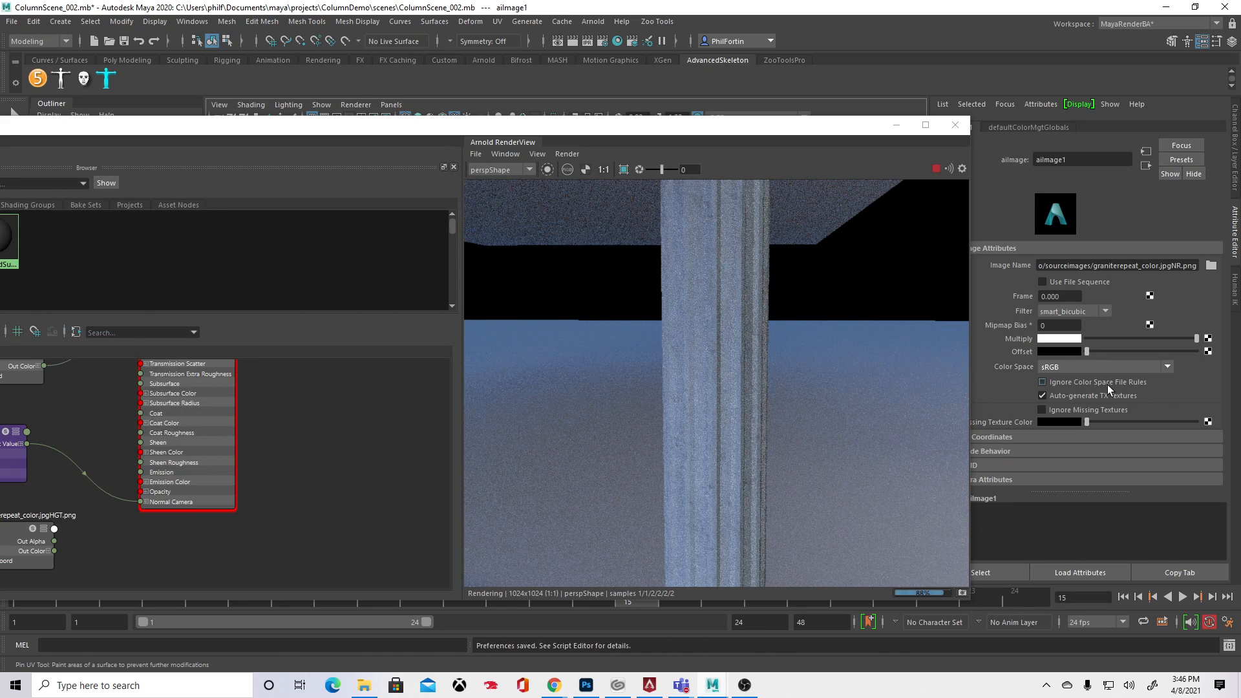
pyautogui.click(1127, 368)
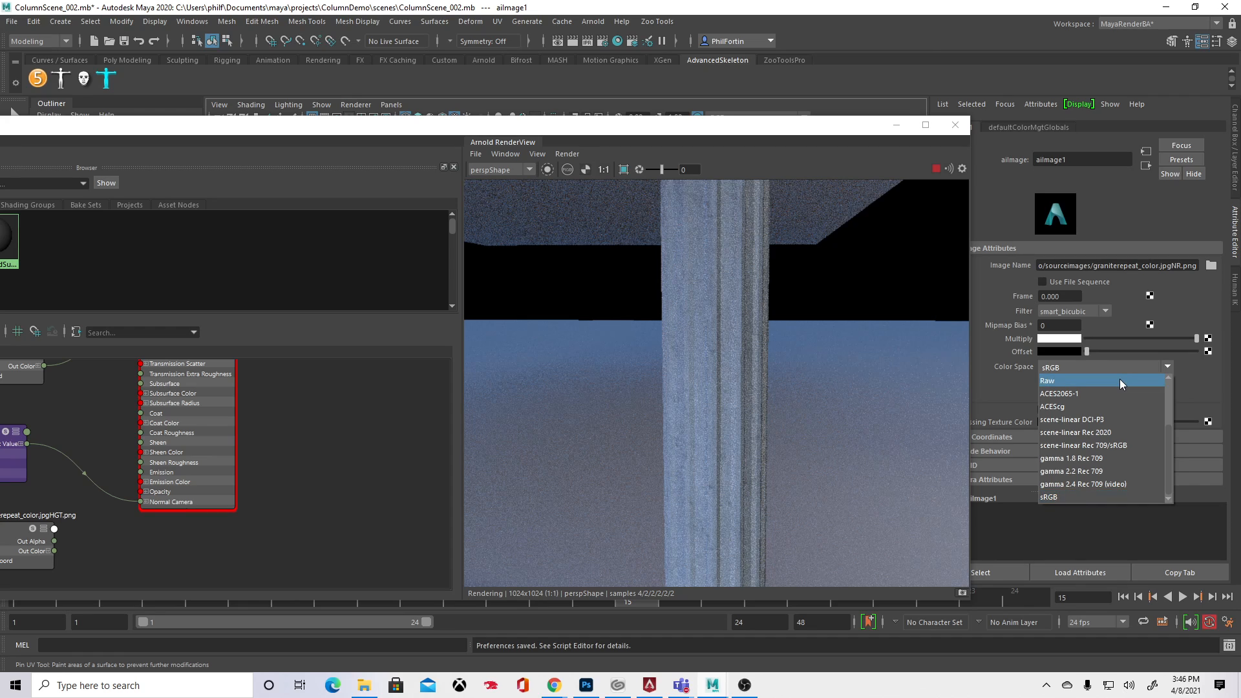
pyautogui.click(1119, 380)
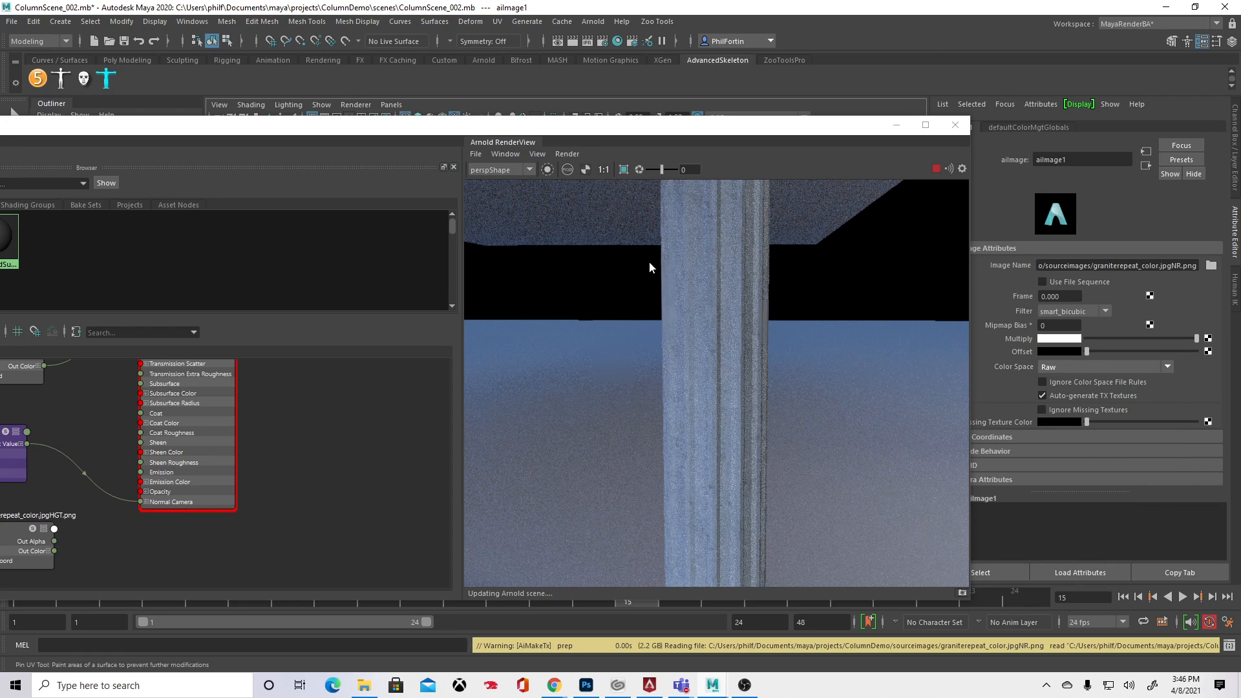
# Step: Limit the Arnold render to a crop region drawn around the column shaft
pyautogui.moveTo(605, 132); pyautogui.dragTo(818, 110)
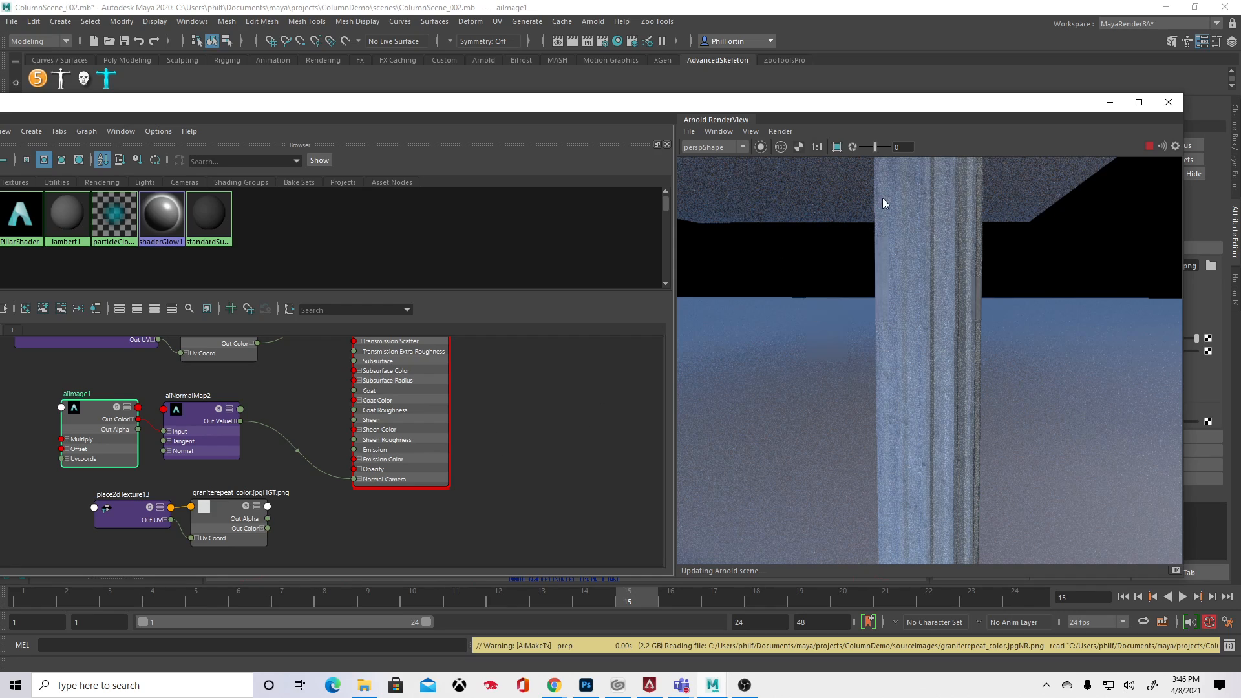
pyautogui.click(837, 147)
pyautogui.moveTo(852, 181); pyautogui.dragTo(1015, 538)
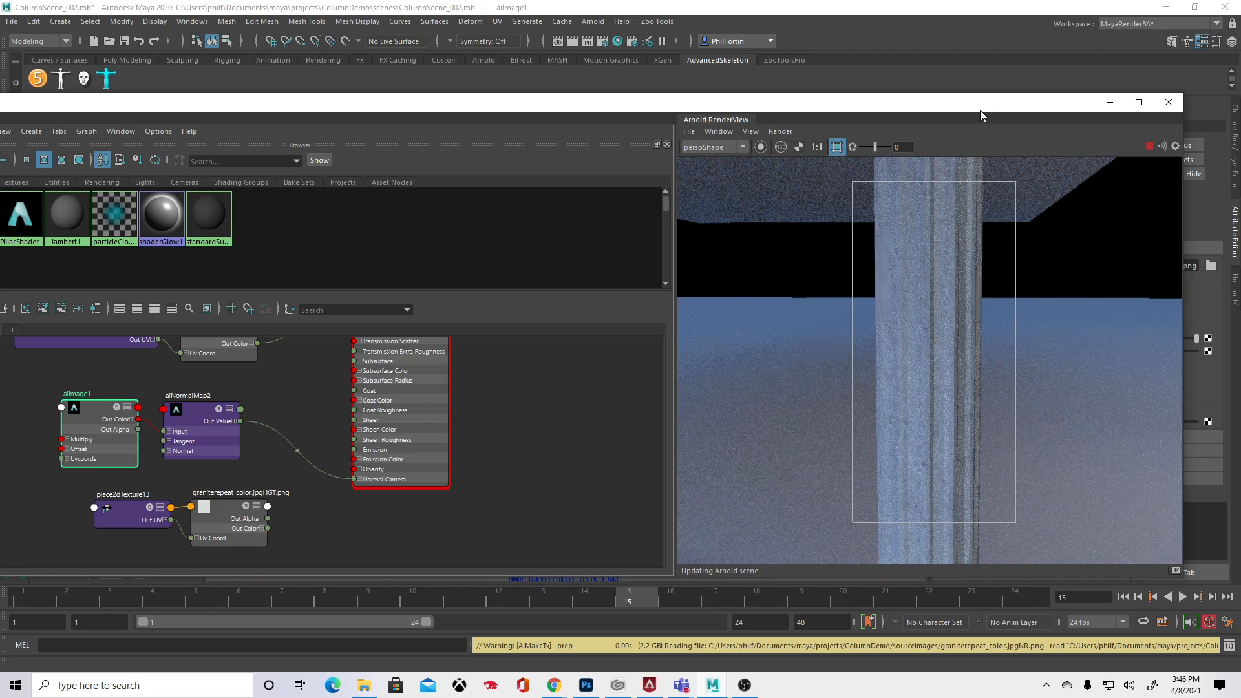
# Step: Zoom the perspective view in closer on the column and stop the running Arnold render
pyautogui.keyDown('alt'); pyautogui.moveTo(290, 440); pyautogui.dragTo(408, 490, button='middle'); pyautogui.keyUp('alt')
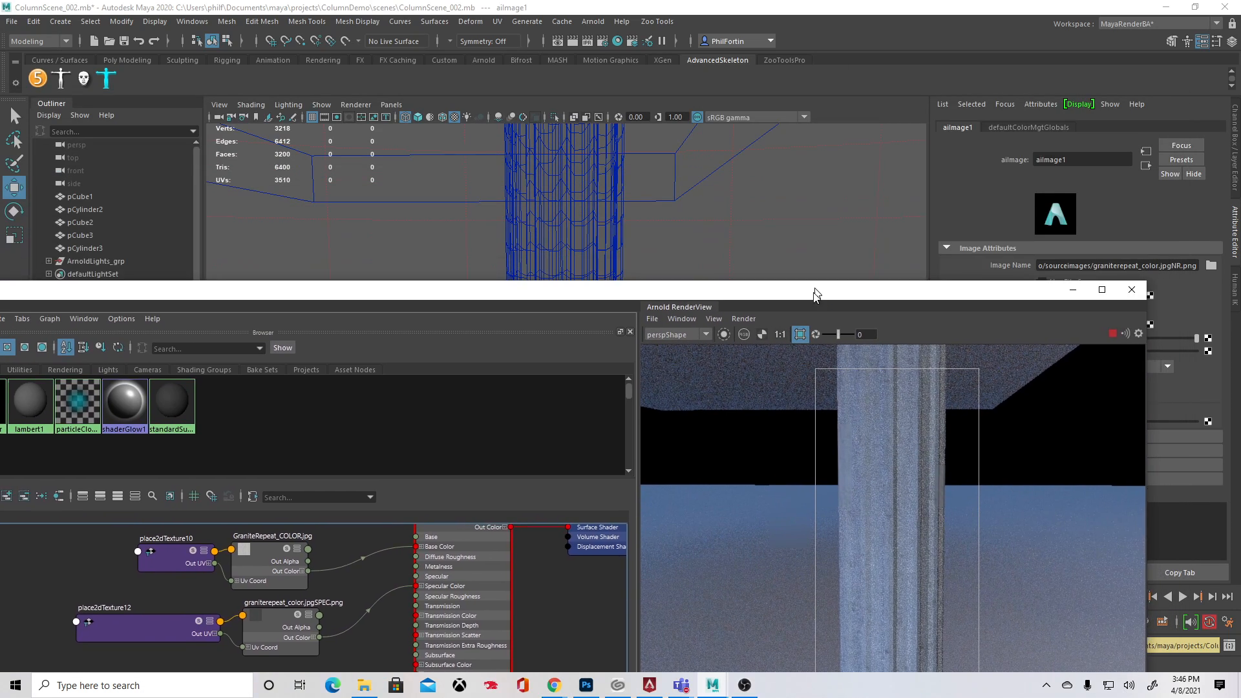
pyautogui.moveTo(853, 103); pyautogui.dragTo(802, 336)
pyautogui.keyDown('alt'); pyautogui.moveTo(816, 238); pyautogui.dragTo(835, 239, button='right'); pyautogui.keyUp('alt')
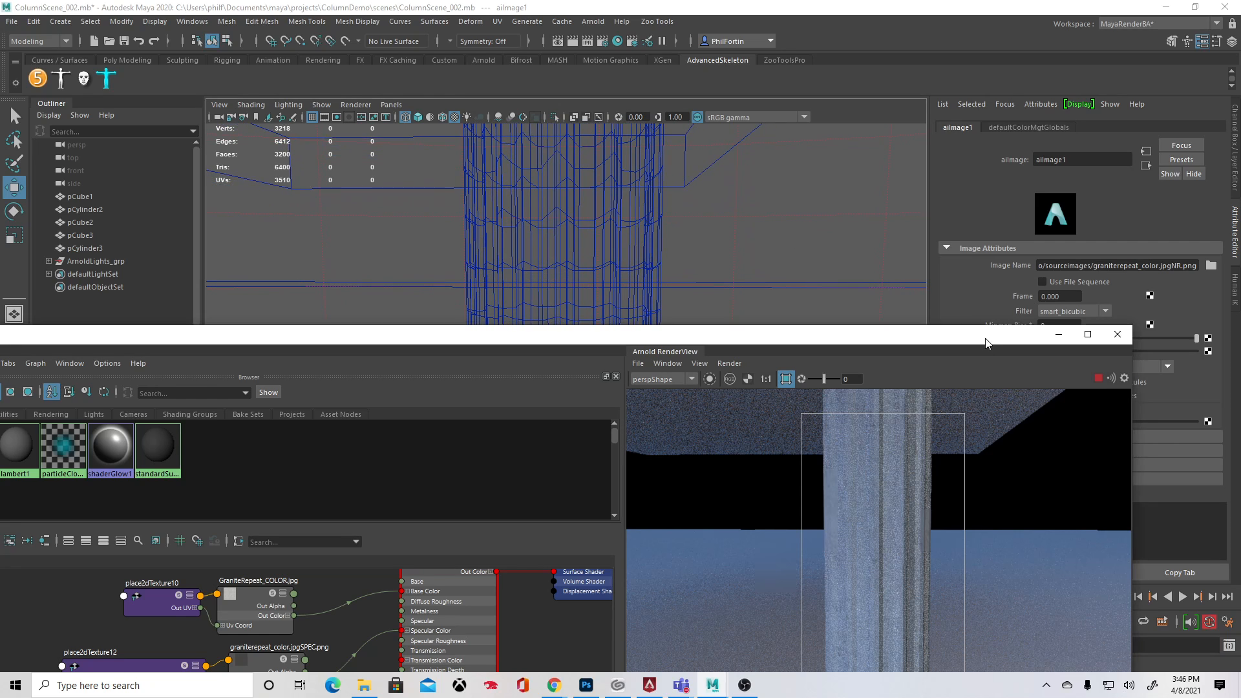
pyautogui.moveTo(986, 332); pyautogui.dragTo(790, 107)
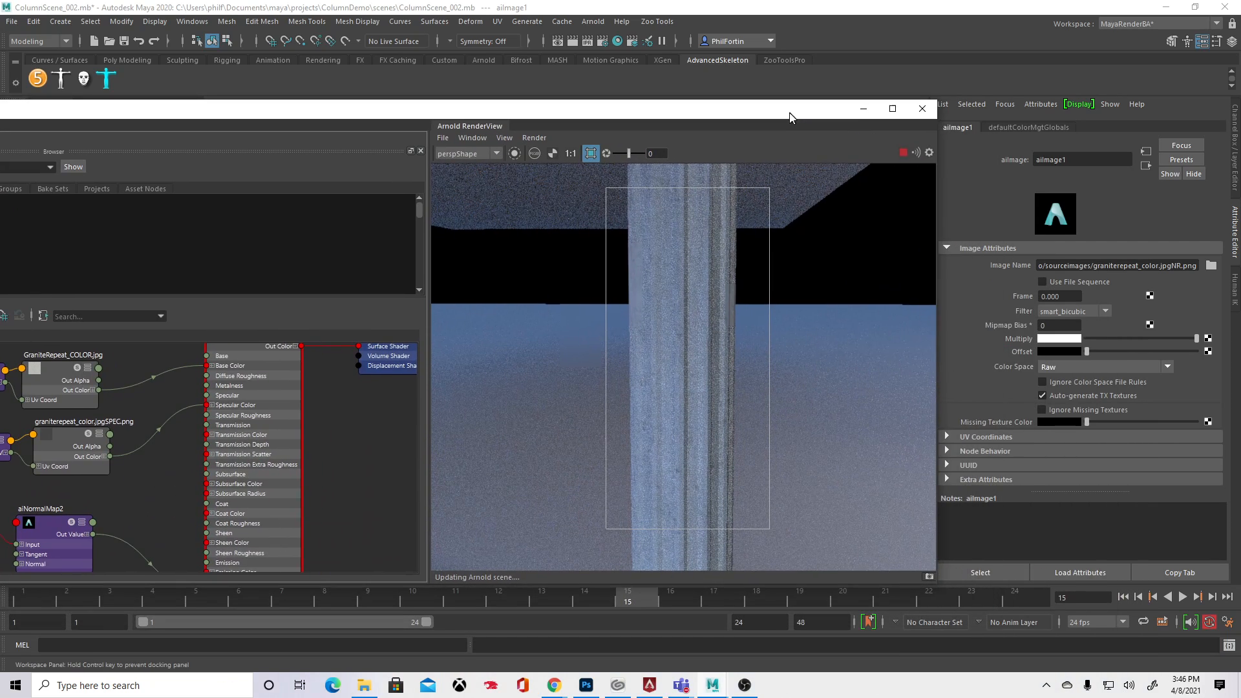
pyautogui.click(902, 153)
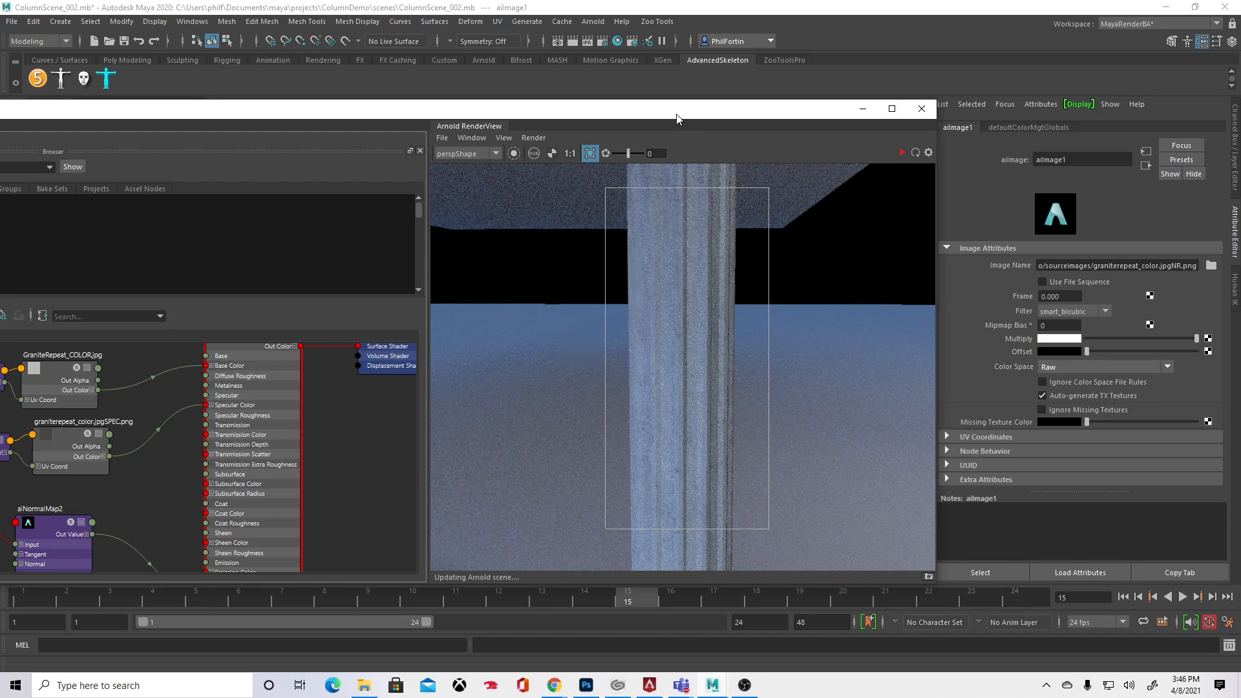
# Step: Undock the Arnold RenderView from the Hypershade window, close it and bring the Hypershade fully into view
pyautogui.moveTo(704, 101); pyautogui.dragTo(692, 176)
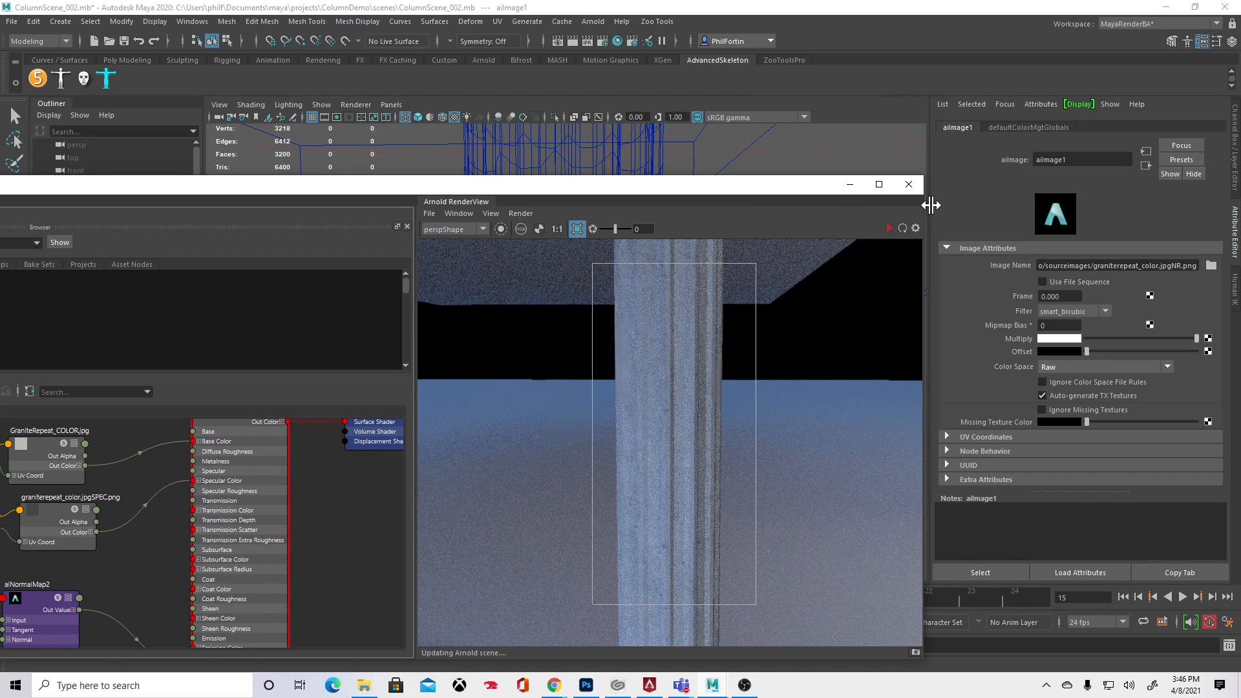
pyautogui.moveTo(545, 200); pyautogui.dragTo(641, 169)
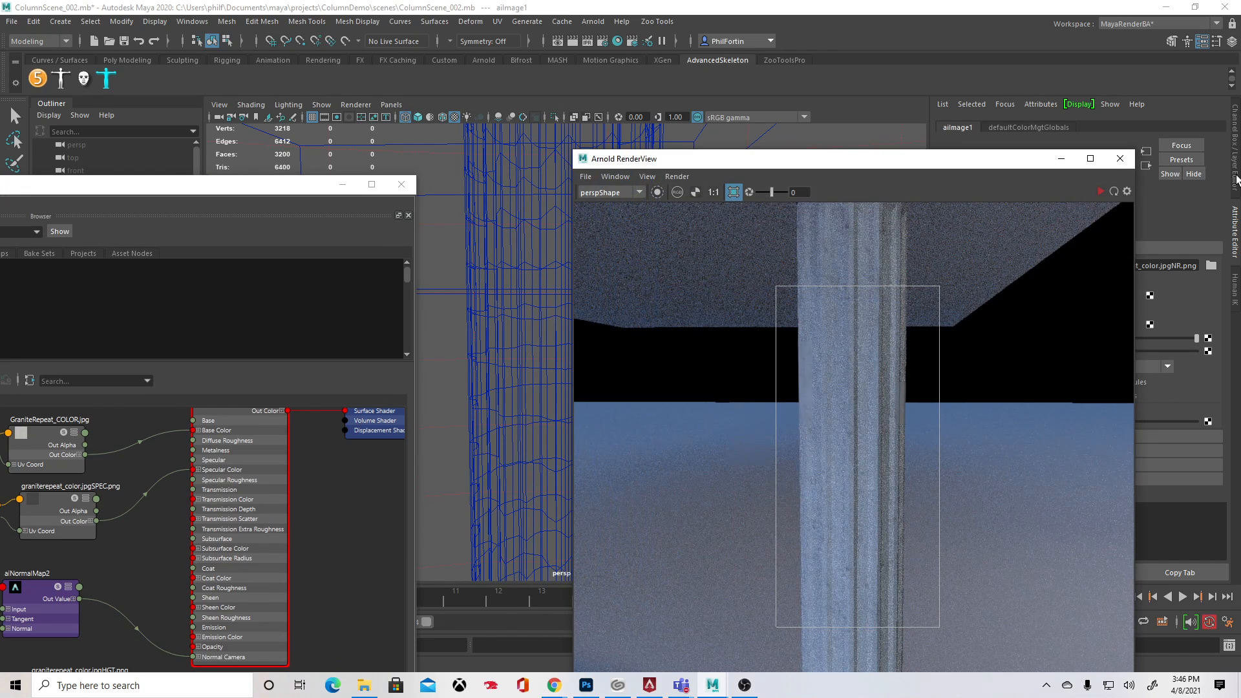
pyautogui.click(1122, 158)
pyautogui.moveTo(196, 194); pyautogui.dragTo(761, 173)
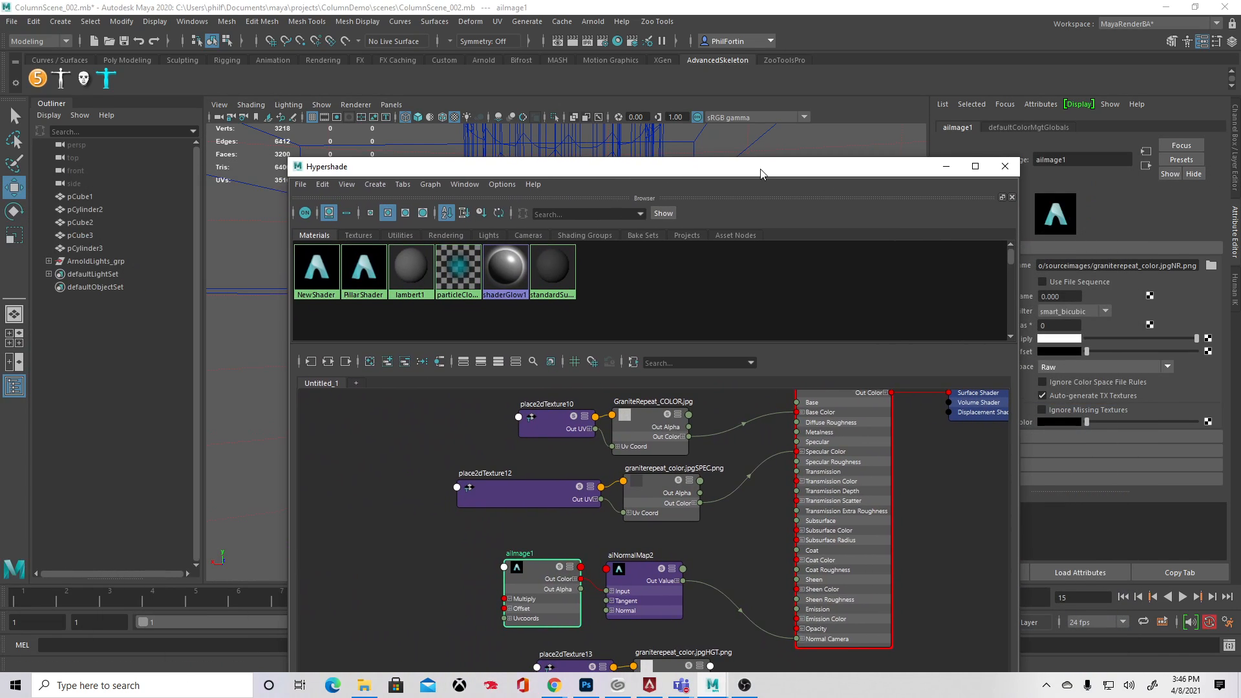
# Step: Save the scene under the new name ColumnScene_003.ma in the ColumnDemo scenes folder
pyautogui.click(11, 21)
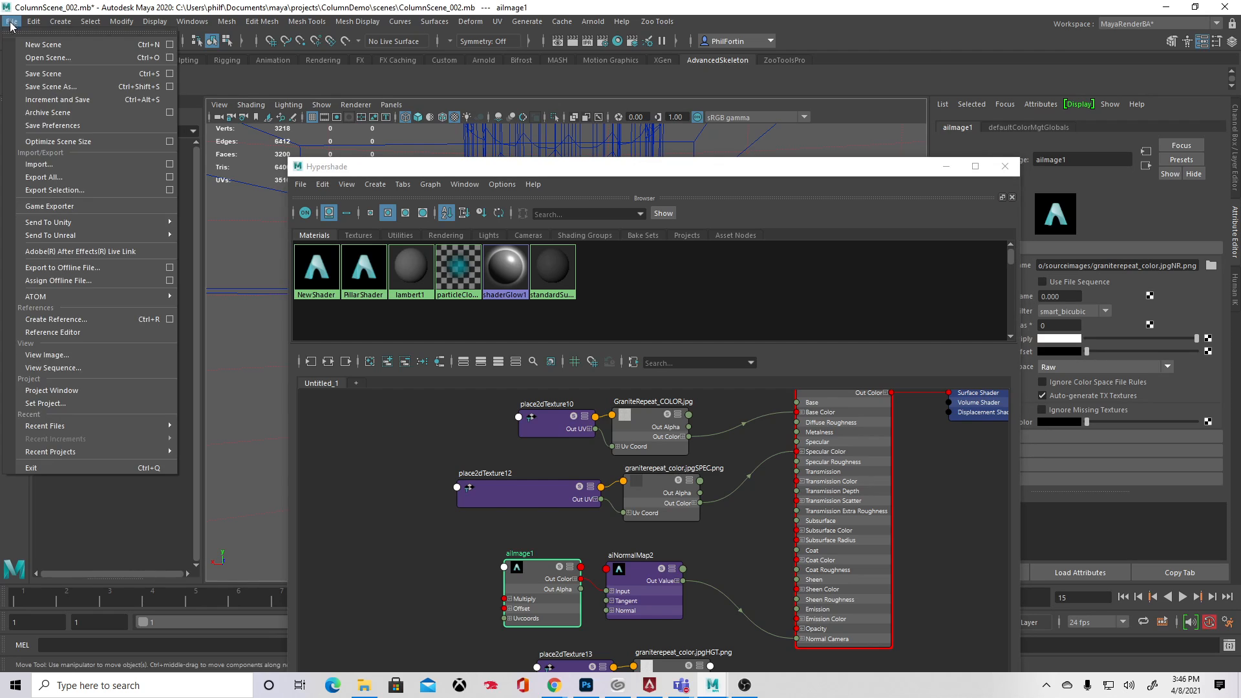
pyautogui.click(46, 87)
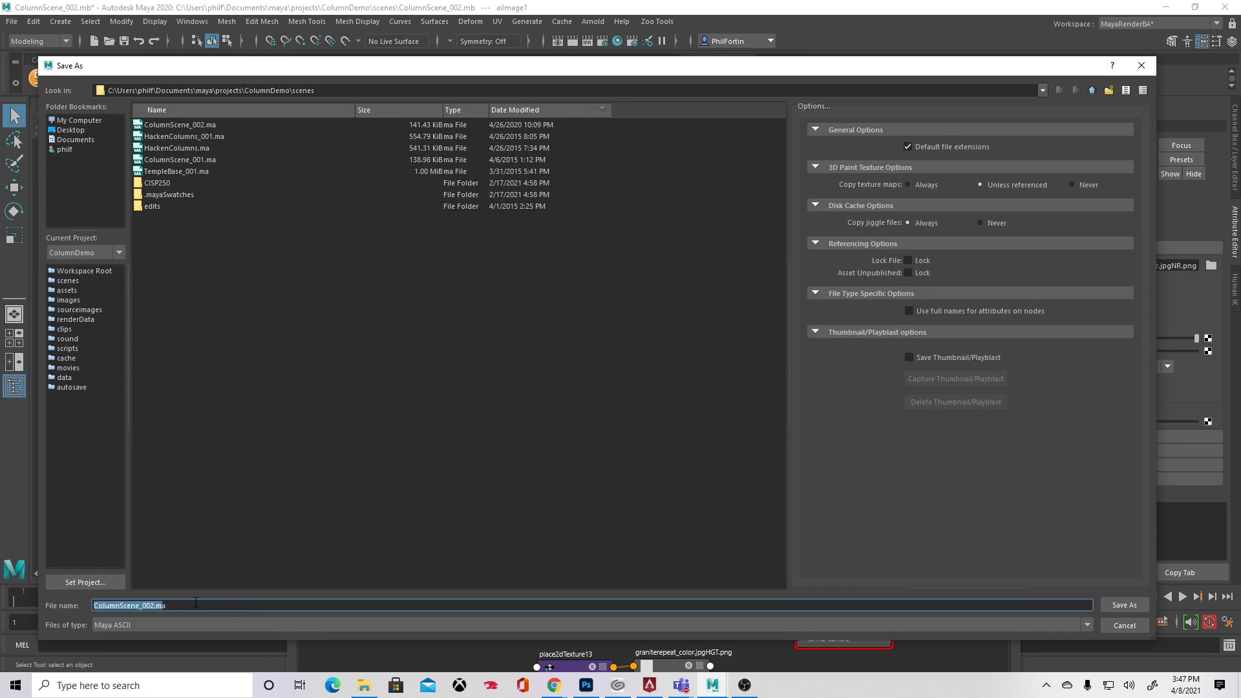
pyautogui.click(196, 602)
pyautogui.press('BackSpace')
pyautogui.press('BackSpace')
pyautogui.write('3')
pyautogui.press('Return')
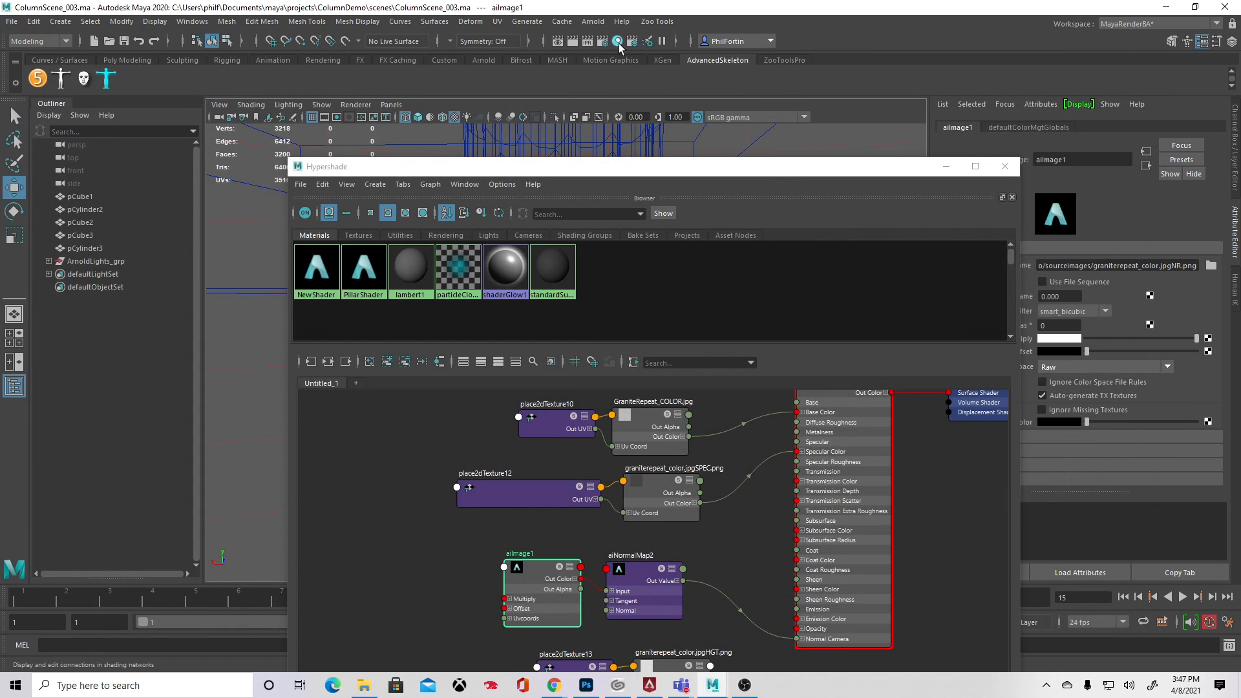
# Step: Render the column in the Arnold RenderView to check the normal map, and close the render window
pyautogui.click(592, 21)
pyautogui.click(602, 47)
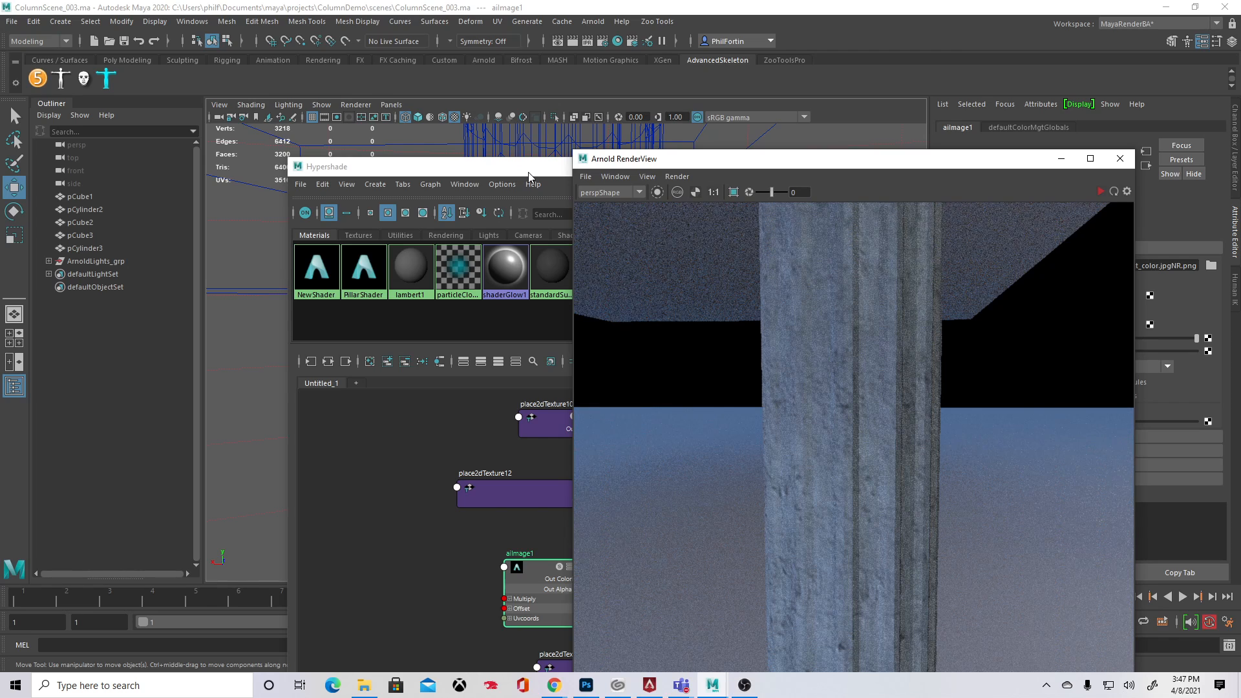
pyautogui.click(1120, 158)
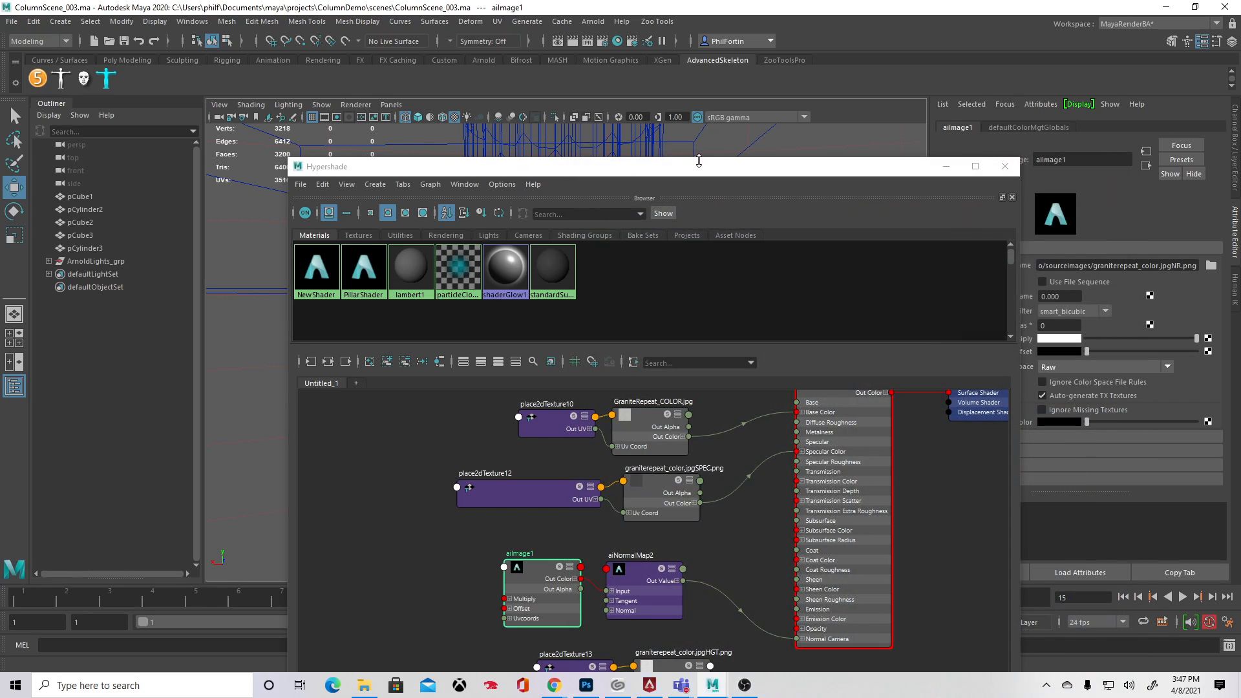
# Step: Switch the perspective viewport's renderer to Arnold and run a live IPR render of the column
pyautogui.moveTo(663, 178); pyautogui.dragTo(814, 331)
pyautogui.click(356, 105)
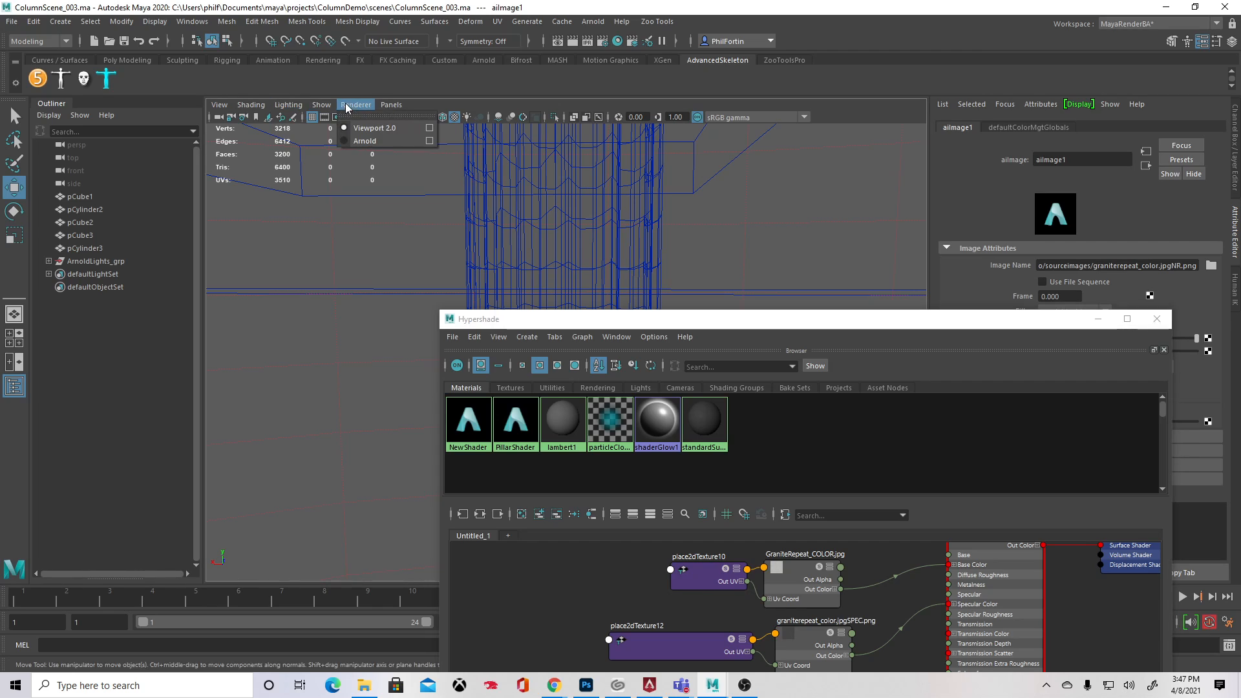
pyautogui.click(365, 141)
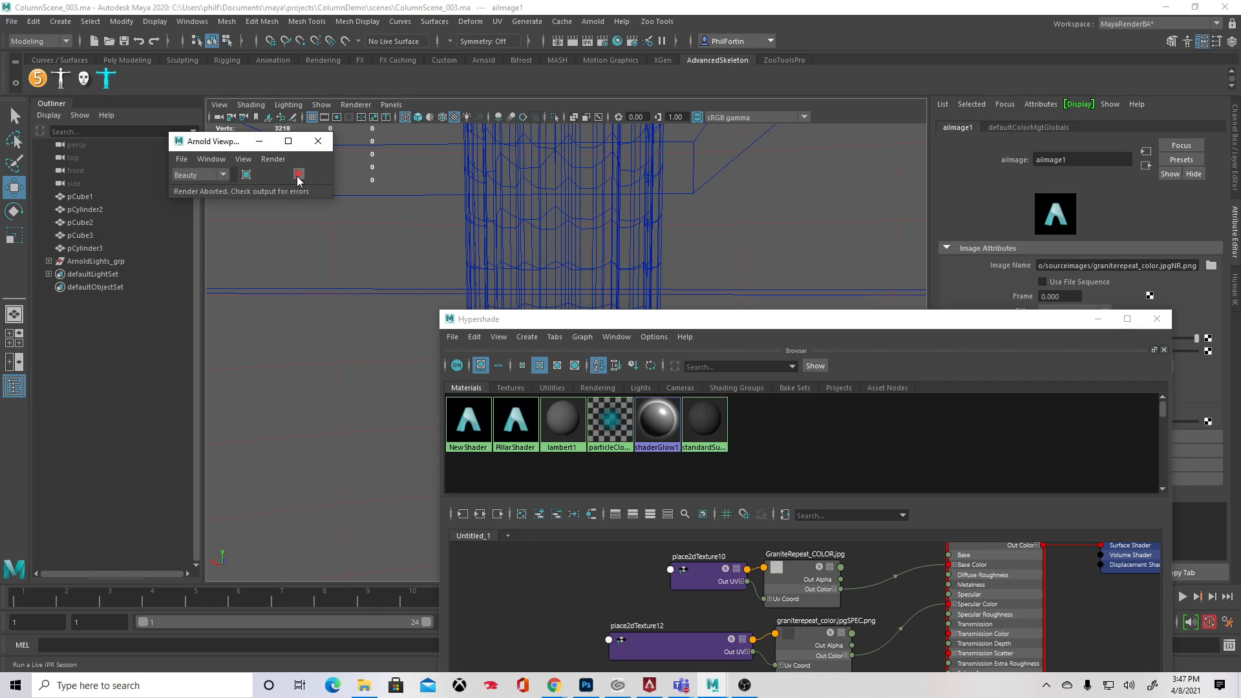
pyautogui.moveTo(693, 327); pyautogui.dragTo(278, 521)
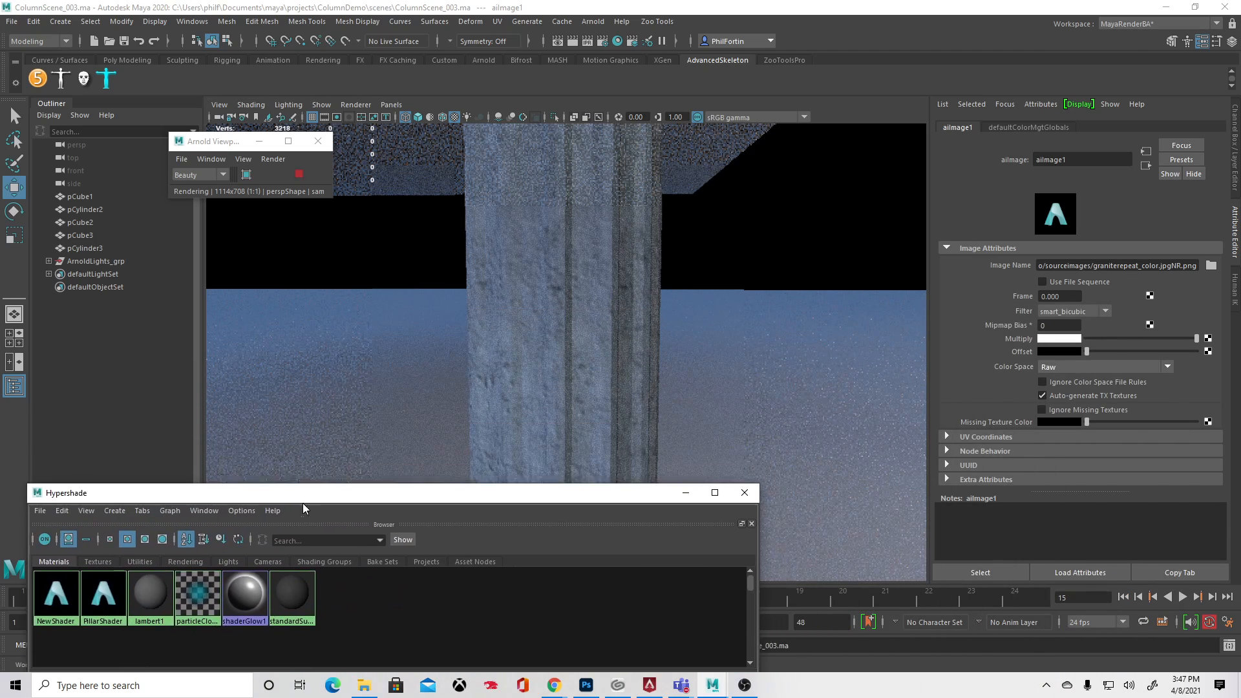
pyautogui.keyDown('alt'); pyautogui.moveTo(709, 269); pyautogui.dragTo(720, 282); pyautogui.keyUp('alt')
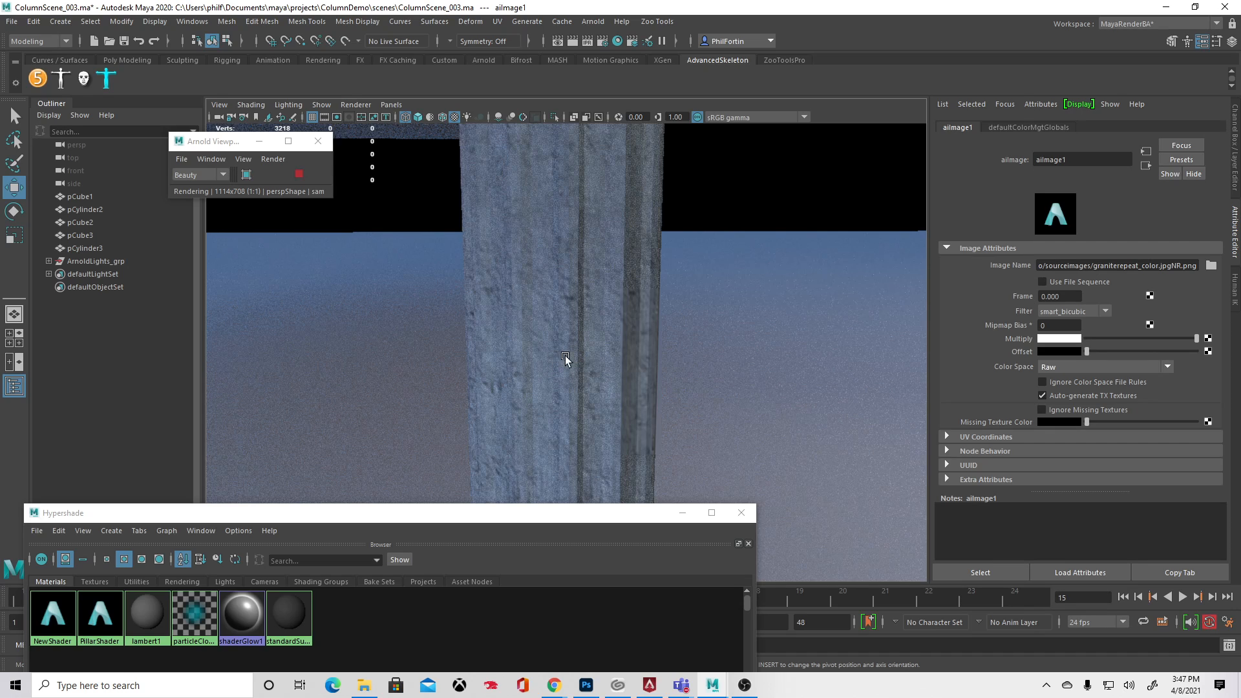
# Step: Inspect the specular map node's and PillarShader's attributes and check the columns from farther away in the live render
pyautogui.moveTo(348, 507); pyautogui.dragTo(329, 293)
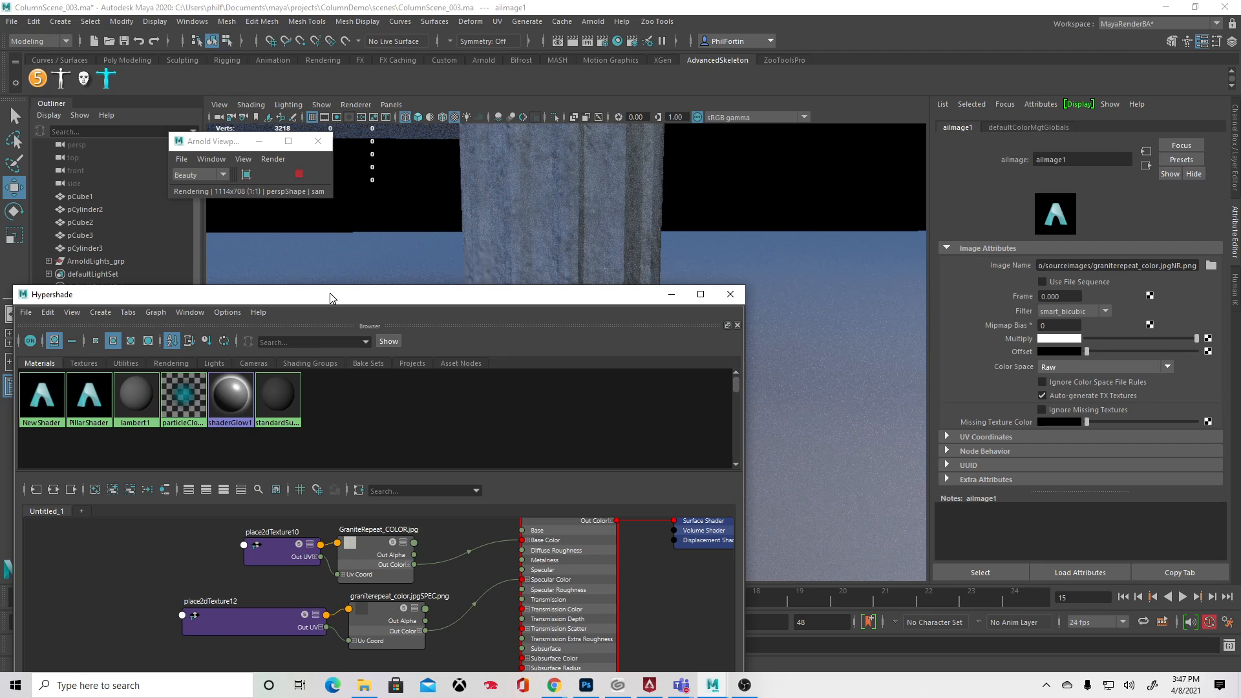
pyautogui.click(371, 625)
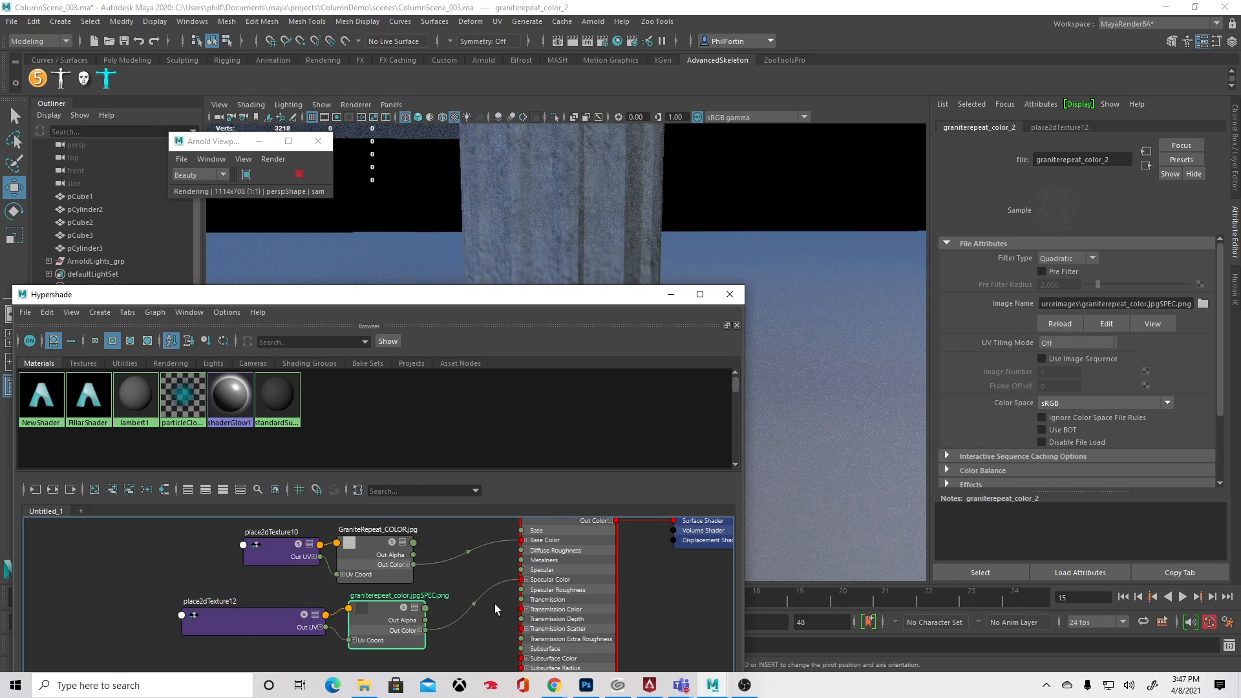
pyautogui.click(556, 563)
pyautogui.moveTo(560, 301); pyautogui.dragTo(577, 495)
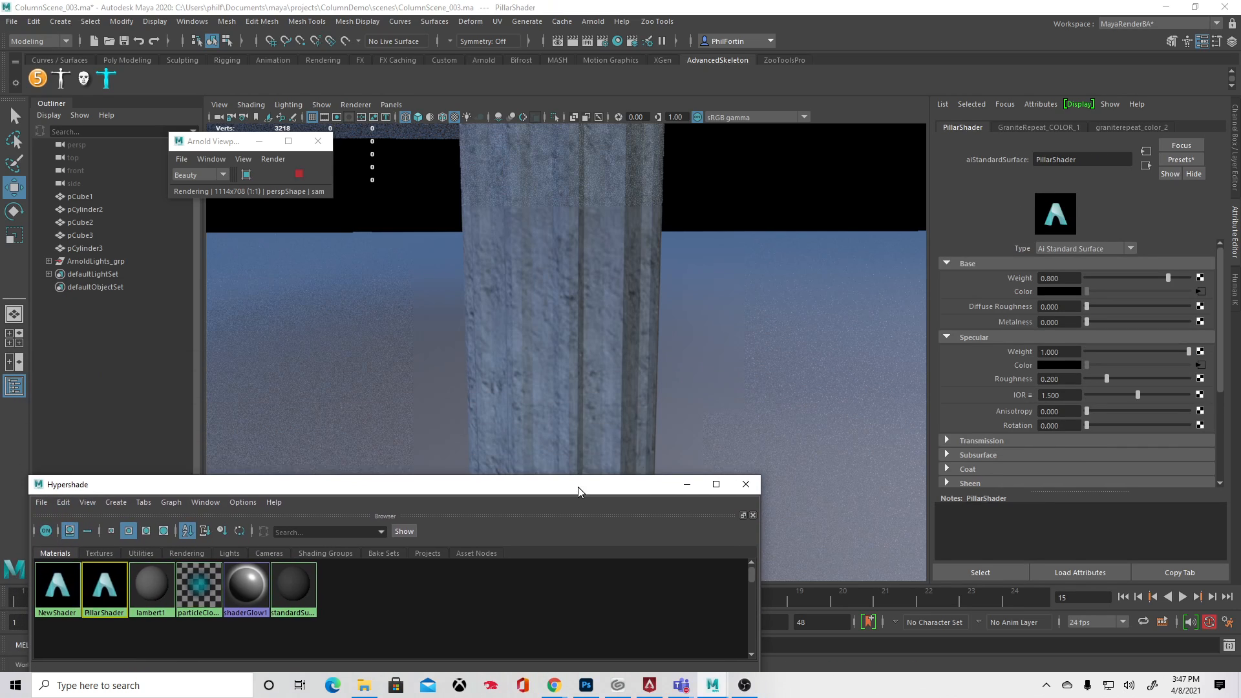
pyautogui.keyDown('alt'); pyautogui.moveTo(741, 292); pyautogui.dragTo(582, 321); pyautogui.keyUp('alt')
pyautogui.scroll(-5, 581, 321)
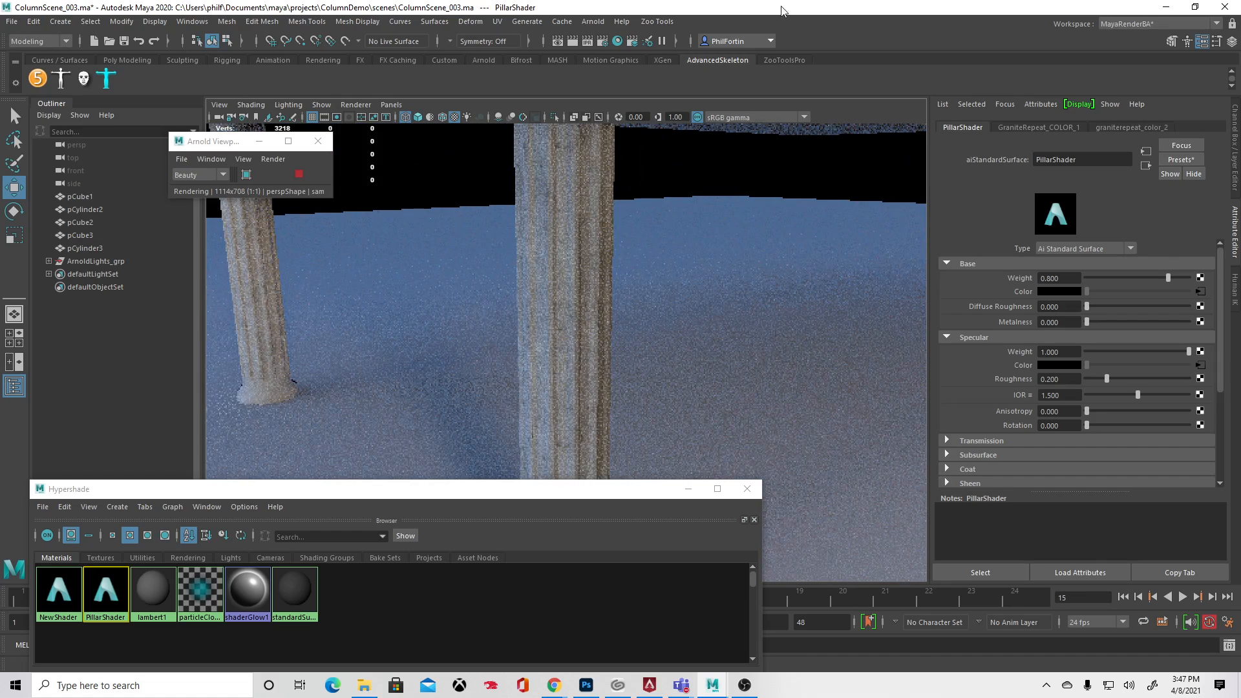
pyautogui.click(784, 60)
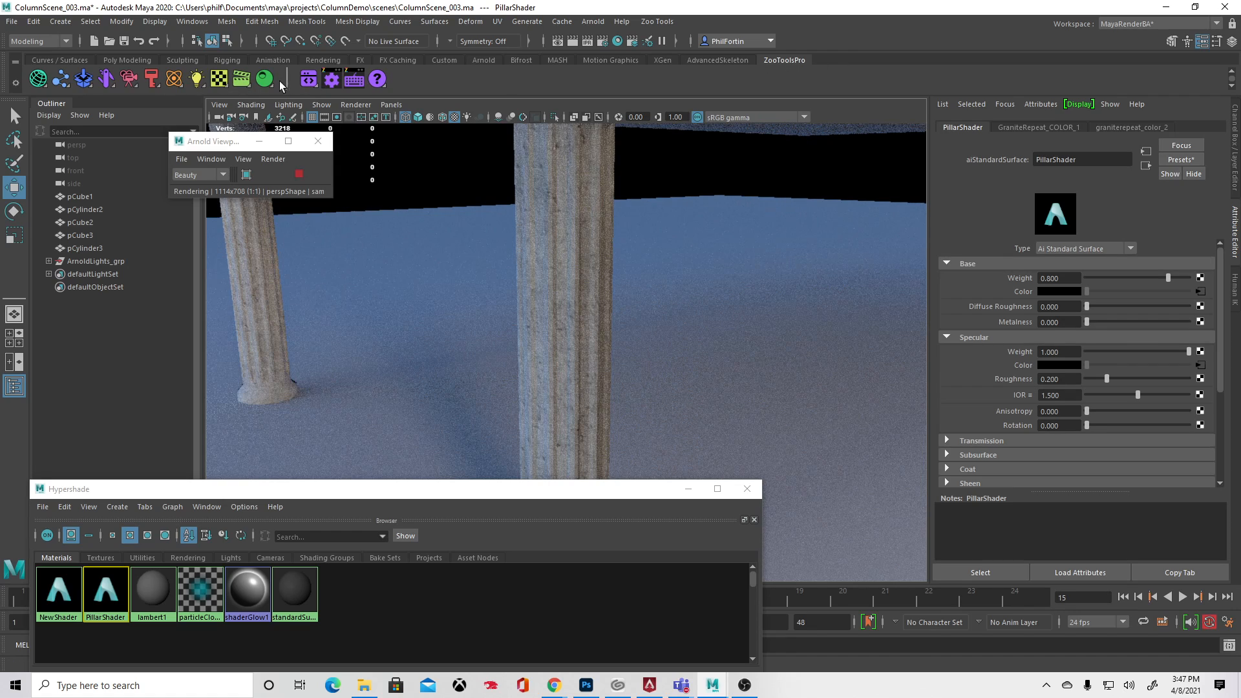
pyautogui.click(200, 81)
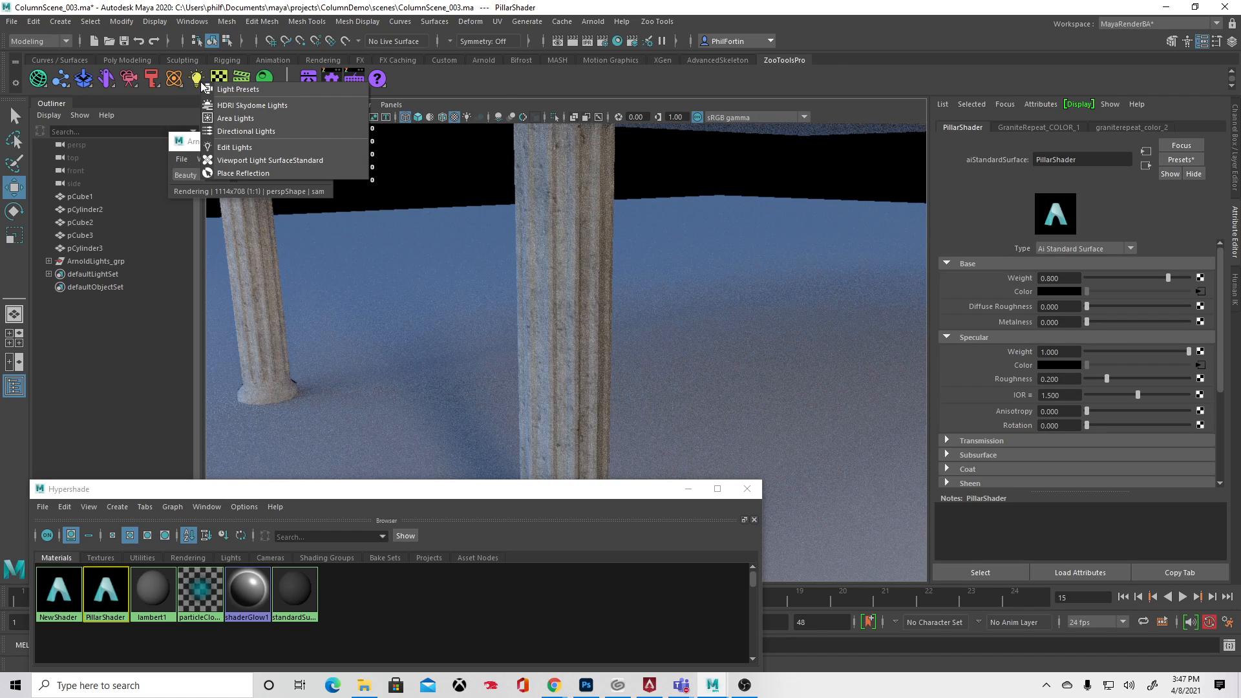
pyautogui.click(243, 106)
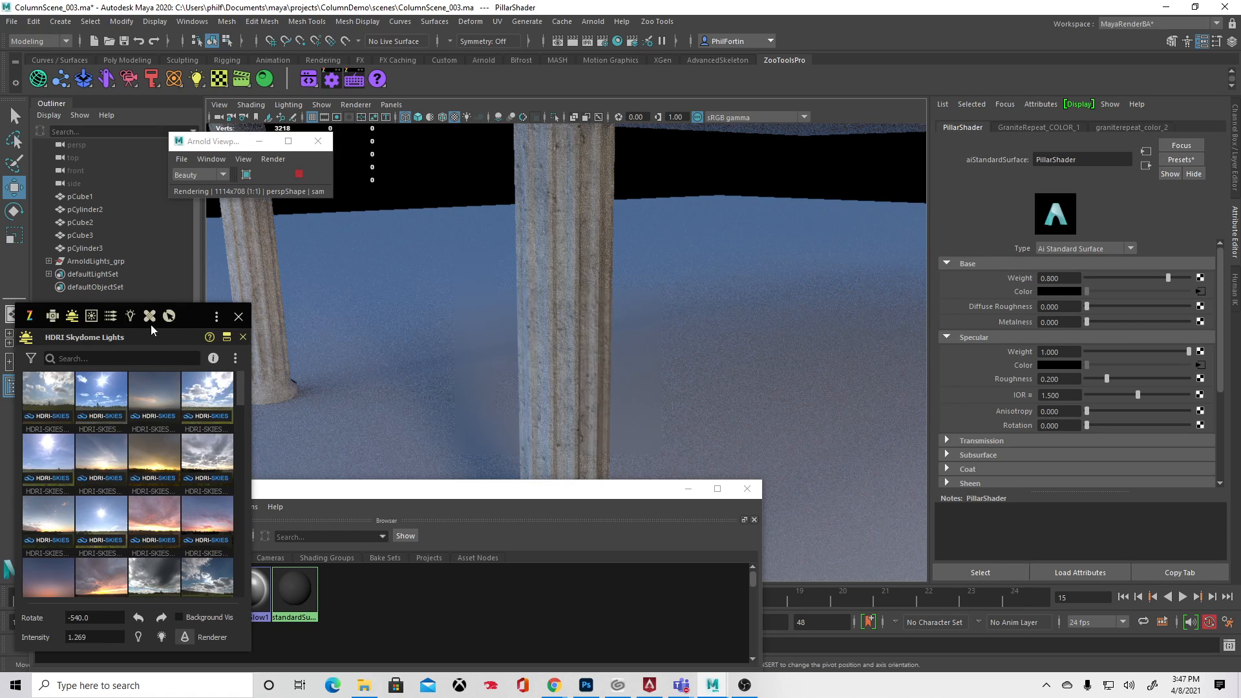
pyautogui.click(239, 316)
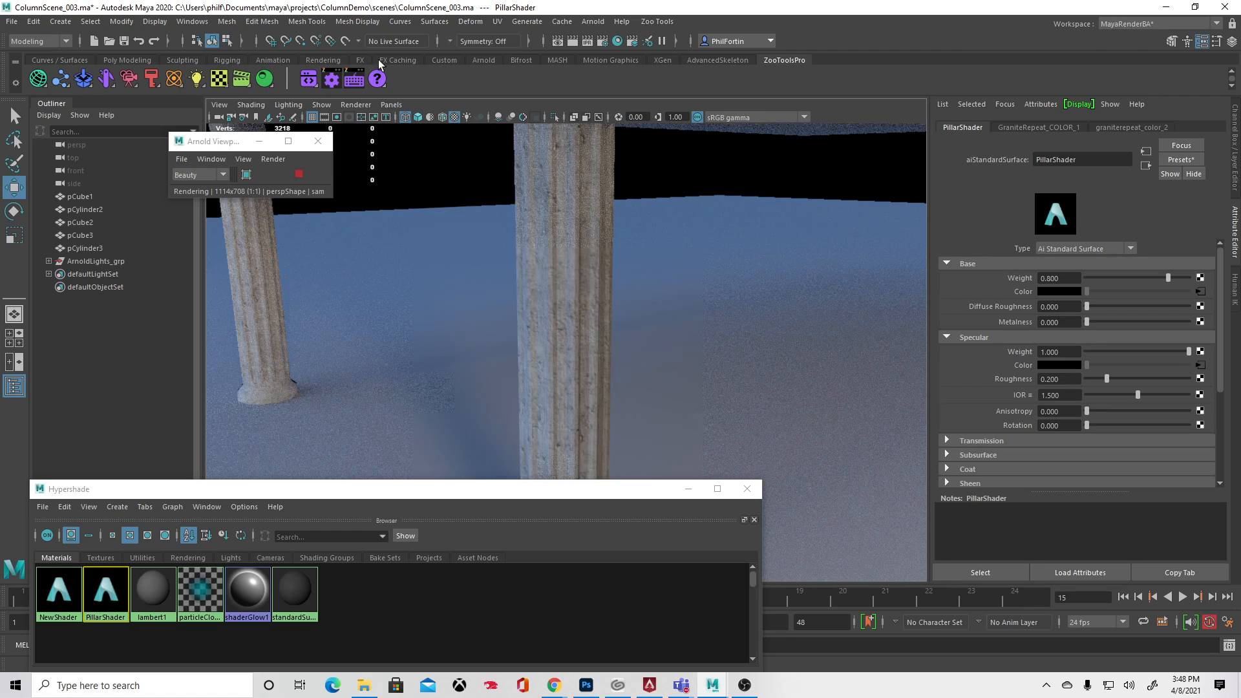
# Step: Delete the ArnoldLights_grp lights and add an Arnold area light in their place
pyautogui.click(86, 262)
pyautogui.press('Delete')
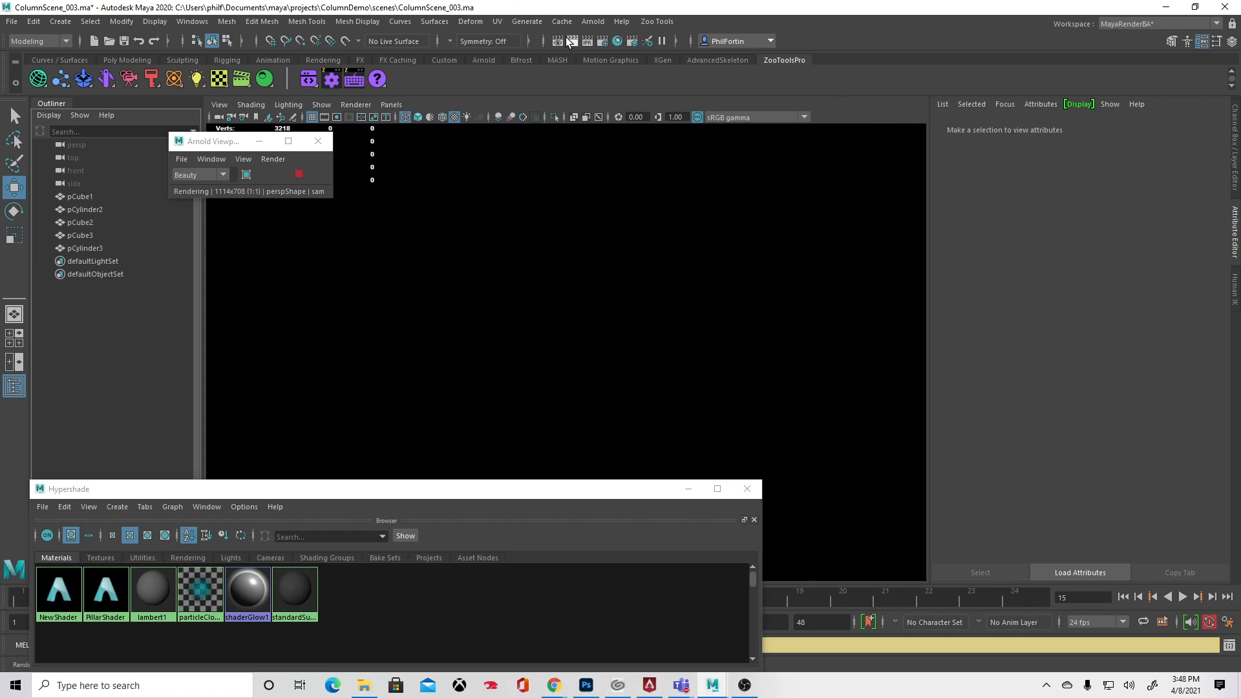
pyautogui.click(592, 21)
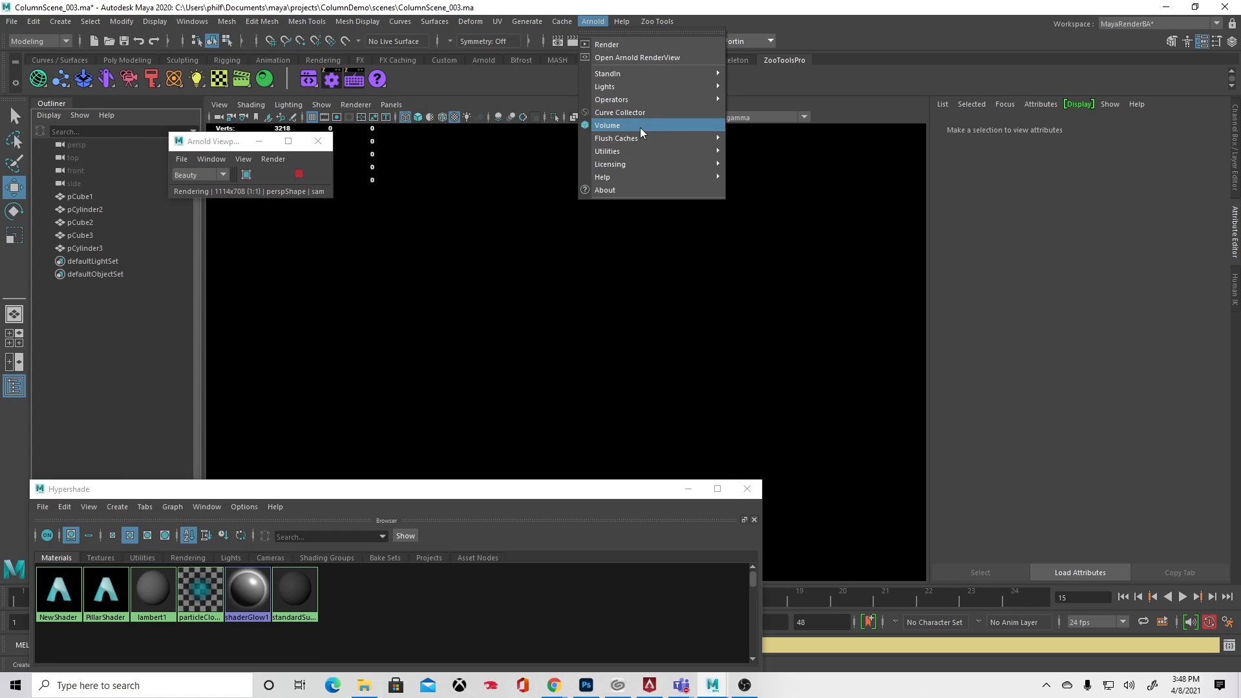
pyautogui.moveTo(661, 84)
pyautogui.click(753, 85)
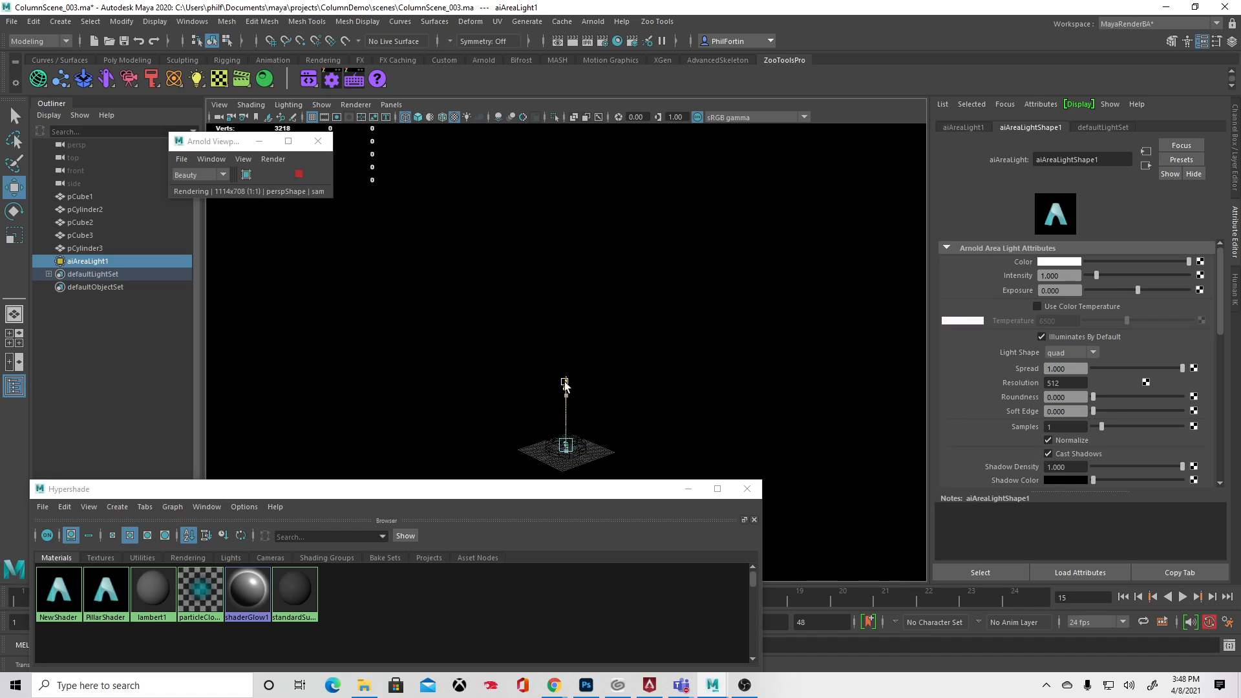
# Step: Move the area light away from the columns, rotate it to face them and scale it up into a large, wide panel
pyautogui.moveTo(564, 386); pyautogui.dragTo(447, 422)
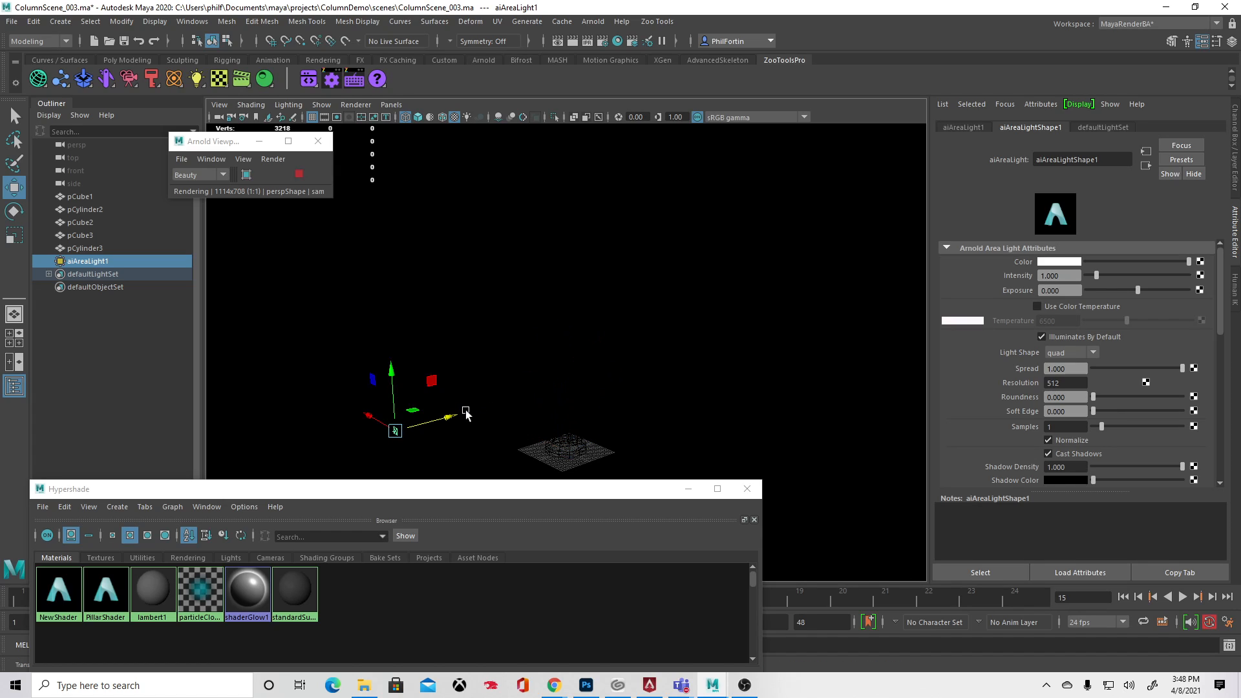
pyautogui.press('e')
pyautogui.moveTo(349, 404); pyautogui.dragTo(432, 371)
pyautogui.press('r')
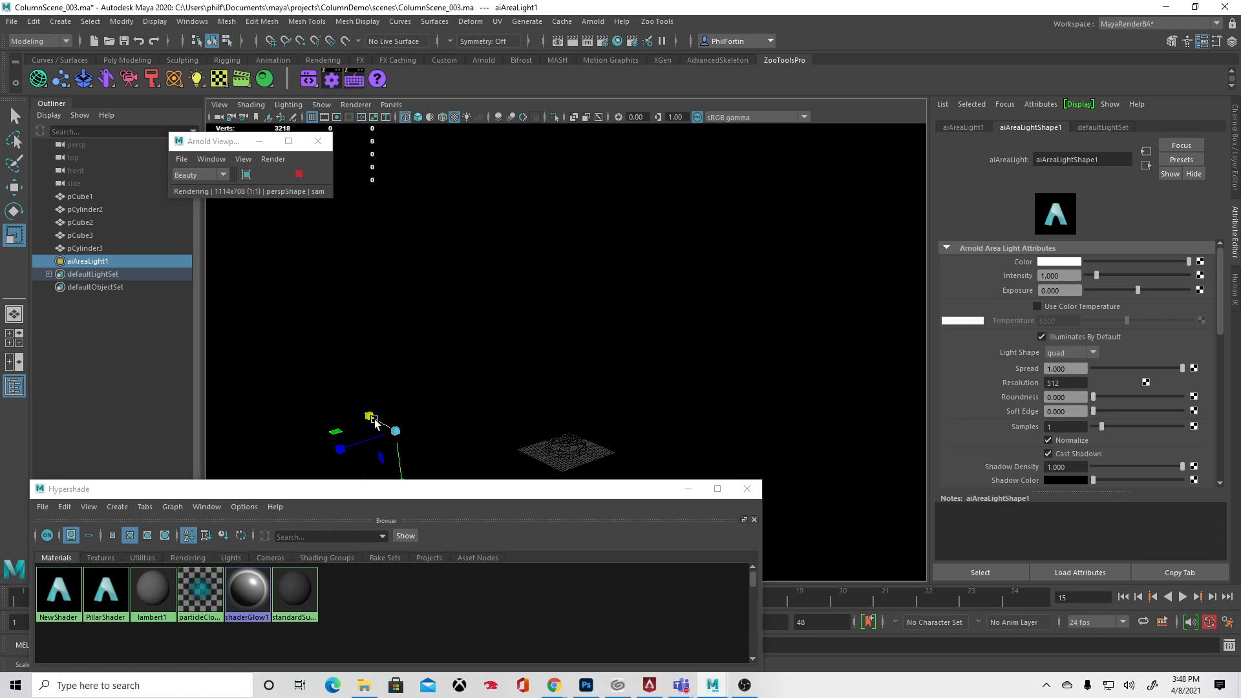
pyautogui.moveTo(397, 431); pyautogui.dragTo(815, 430)
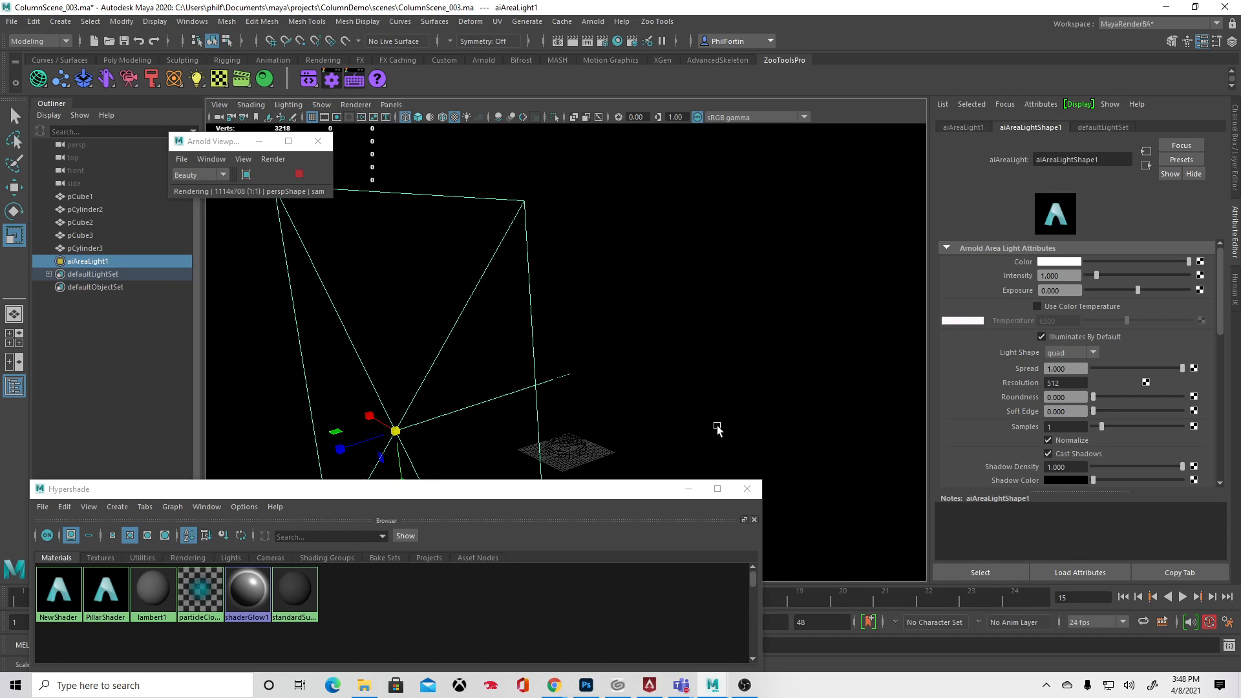
pyautogui.moveTo(371, 416); pyautogui.dragTo(350, 406)
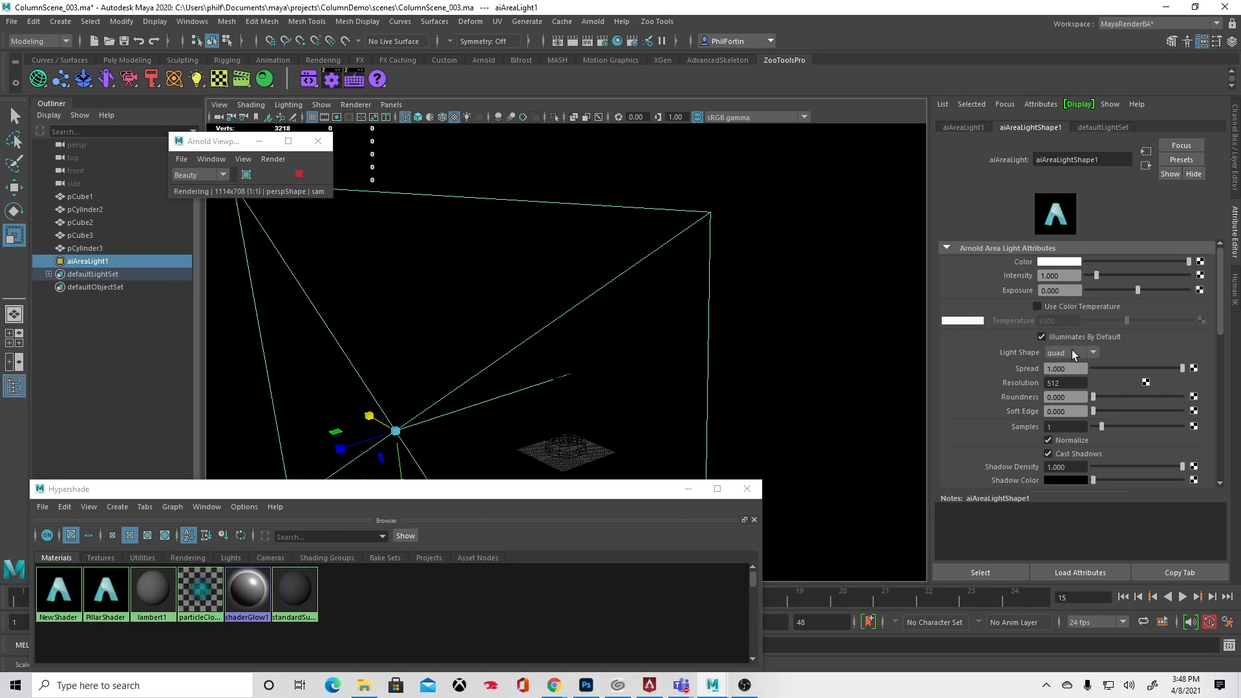
# Step: Turn off Normalize on the area light and narrow its Spread to about 0.066
pyautogui.click(1049, 440)
pyautogui.keyDown('alt'); pyautogui.moveTo(522, 328); pyautogui.dragTo(767, 317, button='right'); pyautogui.keyUp('alt')
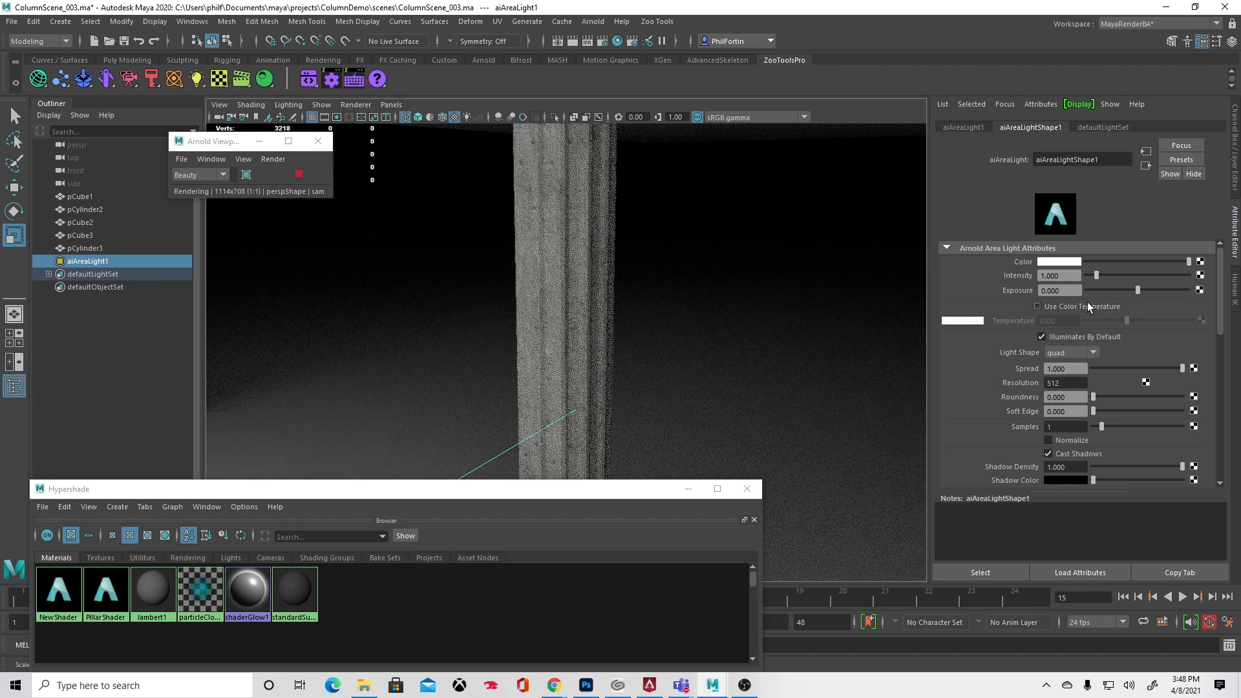
pyautogui.keyDown('alt'); pyautogui.moveTo(754, 308); pyautogui.dragTo(673, 335, button='right'); pyautogui.keyUp('alt')
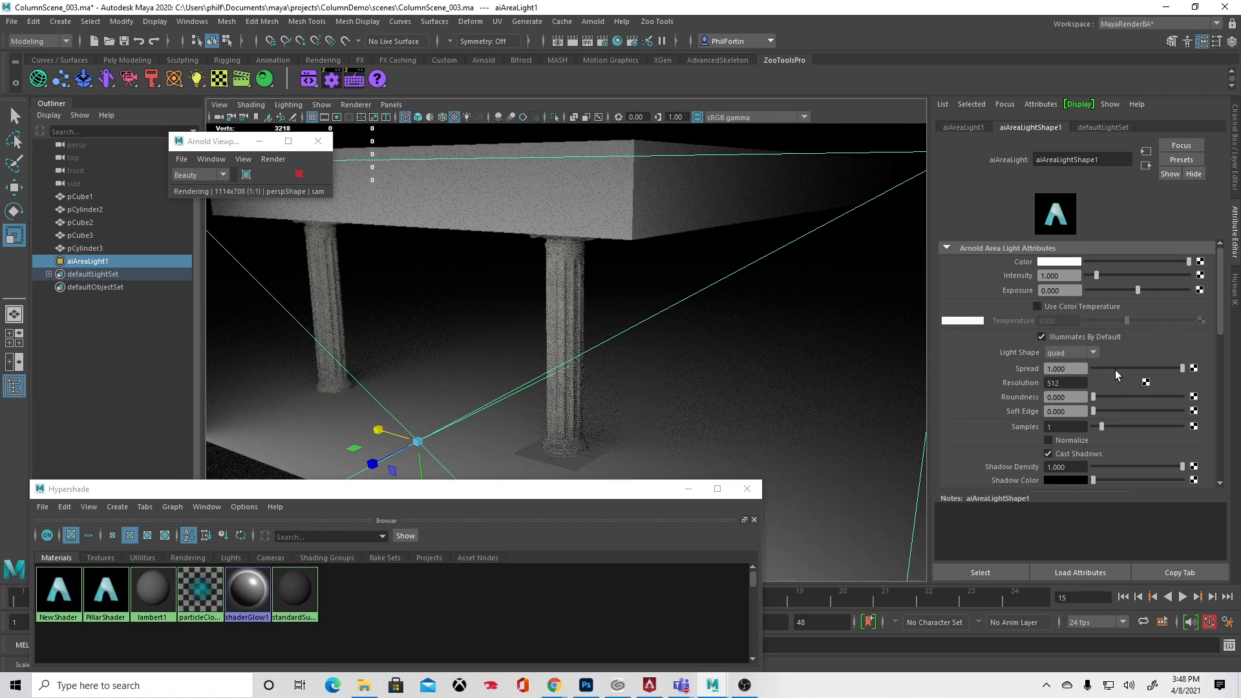
pyautogui.moveTo(1183, 367); pyautogui.dragTo(1099, 373)
pyautogui.keyDown('alt'); pyautogui.moveTo(698, 349); pyautogui.dragTo(666, 321); pyautogui.keyUp('alt')
# Step: Set the area light's Intensity to 0.6 and its Exposure to about 0.325, checking the column up close
pyautogui.moveTo(1138, 290); pyautogui.dragTo(1093, 274)
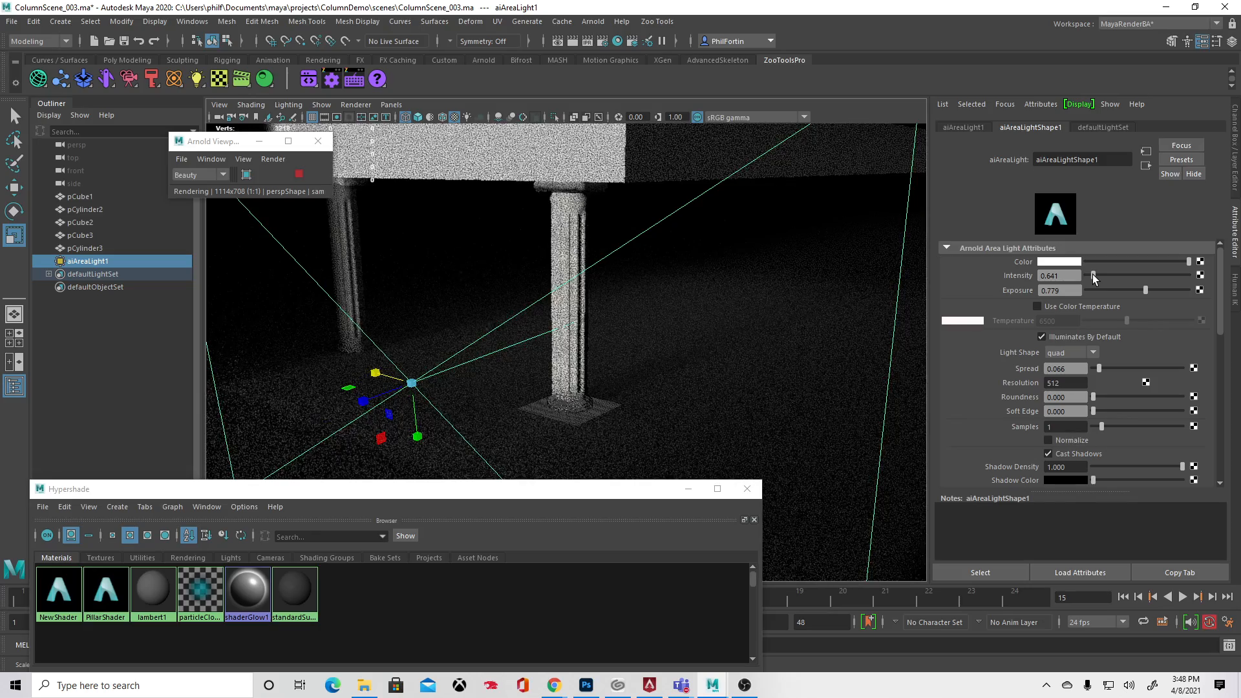
pyautogui.scroll(4, 709, 252)
pyautogui.scroll(5, 685, 207)
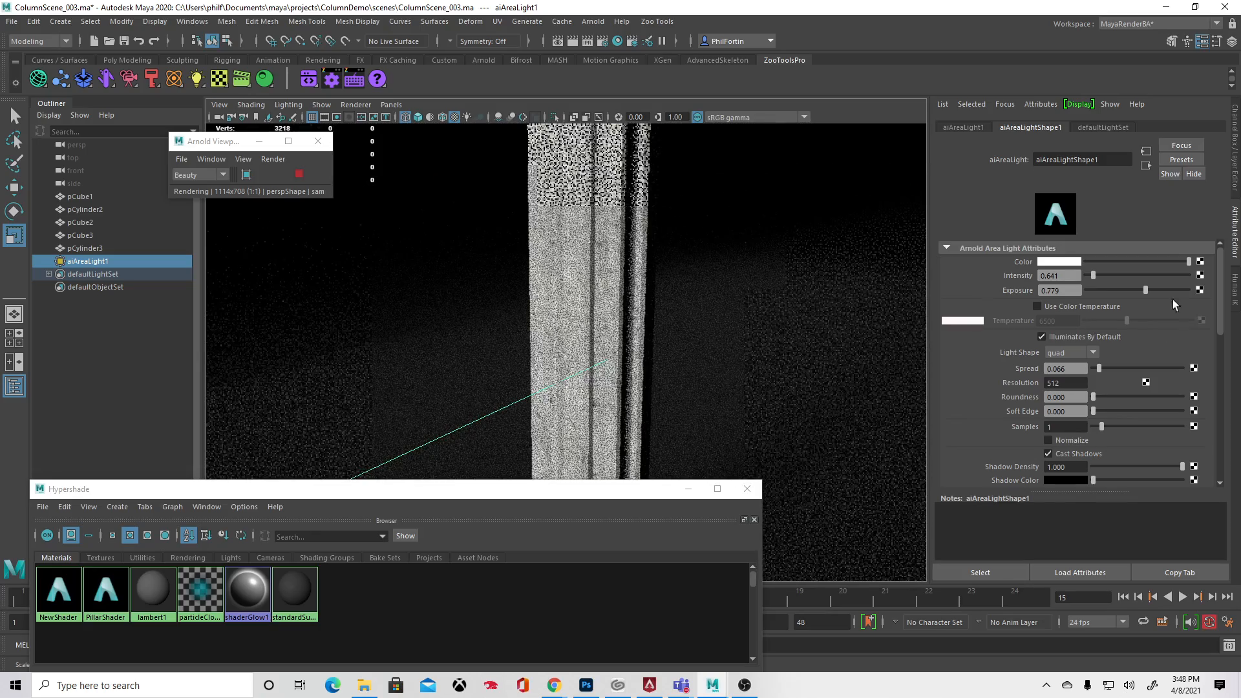
pyautogui.click(1059, 275)
pyautogui.press('Return')
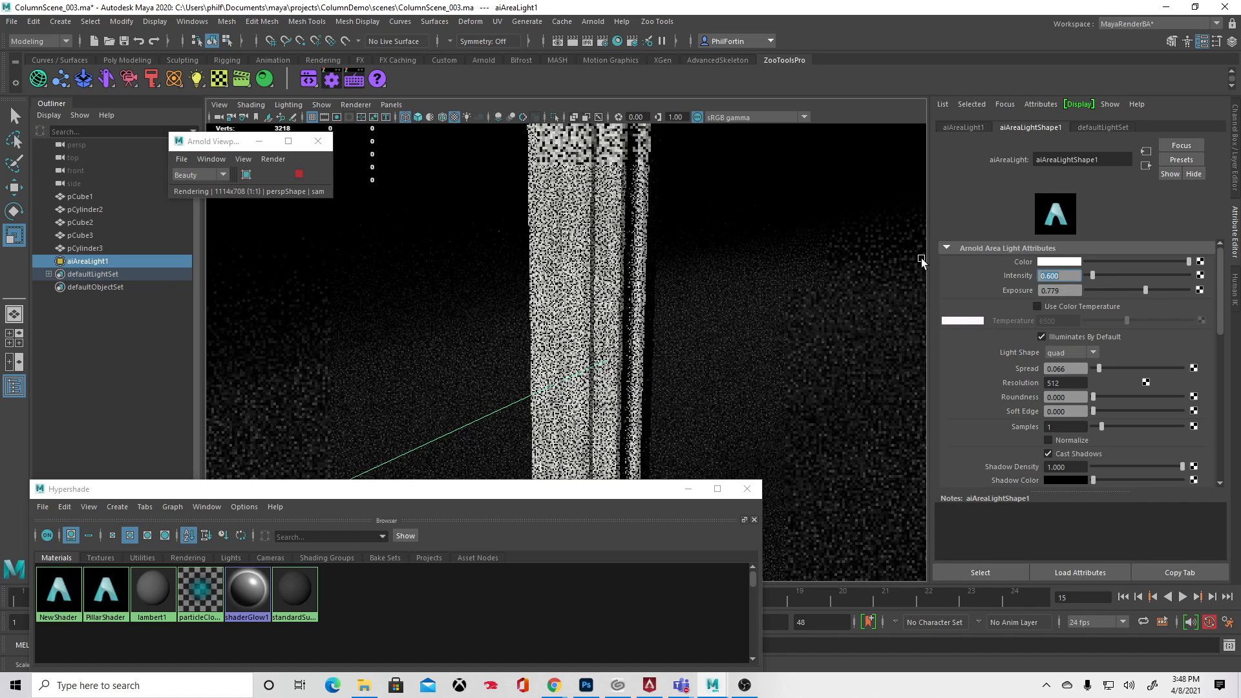
pyautogui.moveTo(1141, 289); pyautogui.dragTo(1139, 289)
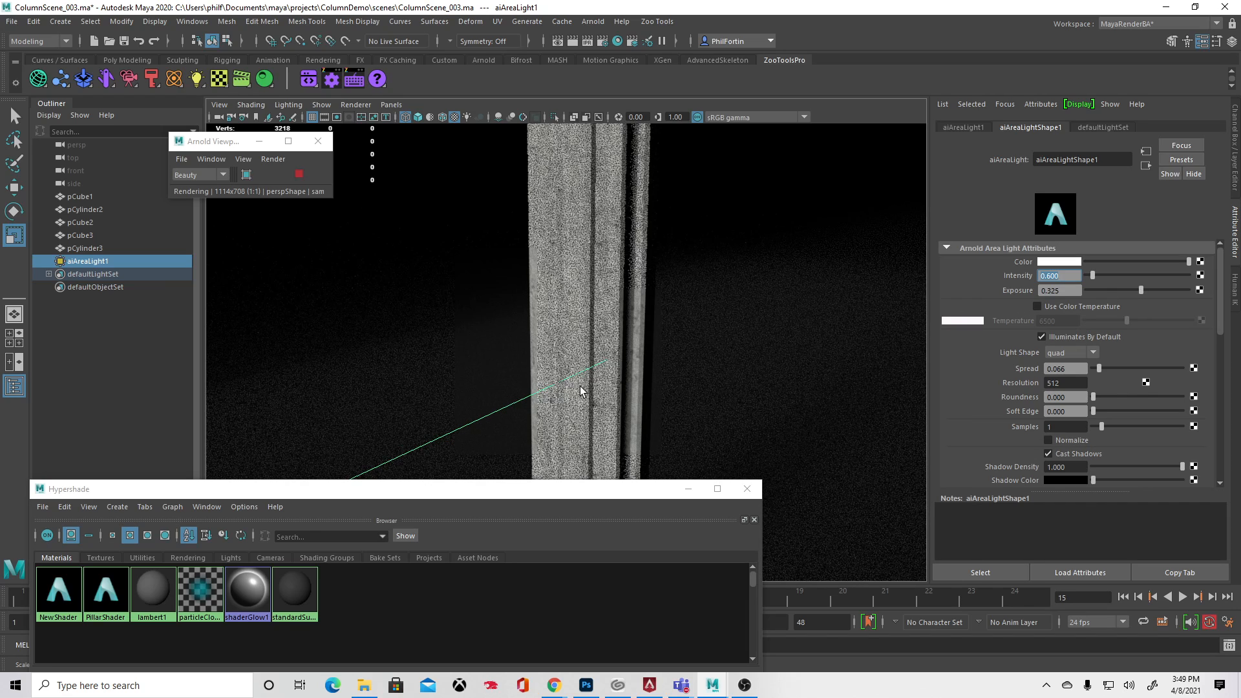
# Step: Select PillarShader in the Hypershade graph to bring up its attributes and uncover the viewport render
pyautogui.moveTo(453, 482); pyautogui.dragTo(439, 169)
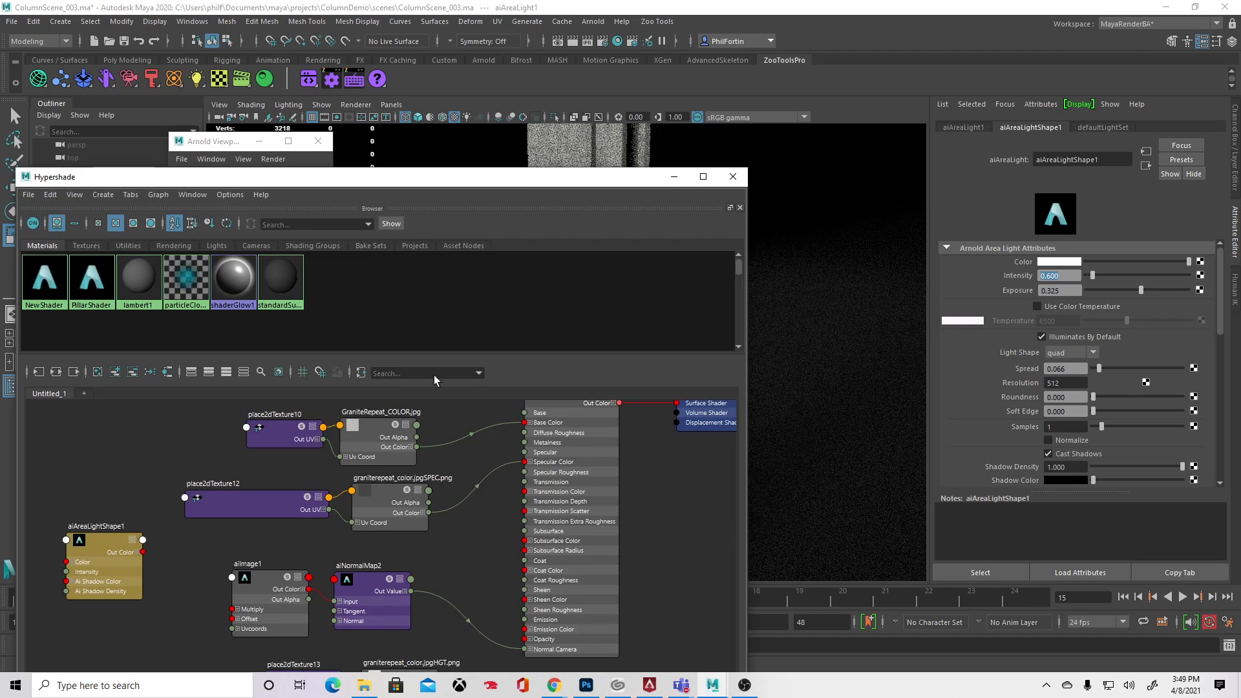
pyautogui.click(582, 531)
pyautogui.moveTo(526, 187); pyautogui.dragTo(439, 587)
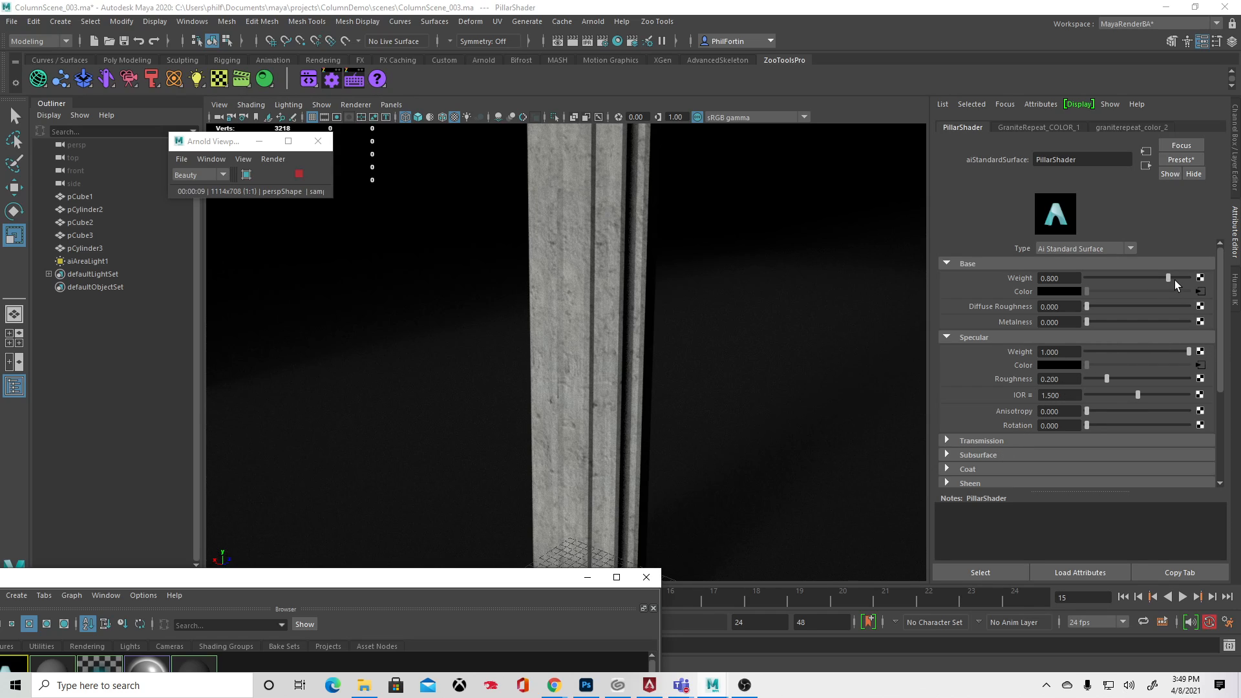
# Step: Raise PillarShader's Base Weight to 1 and check the color balance settings of its Specular Color map
pyautogui.moveTo(1169, 278); pyautogui.dragTo(1196, 278)
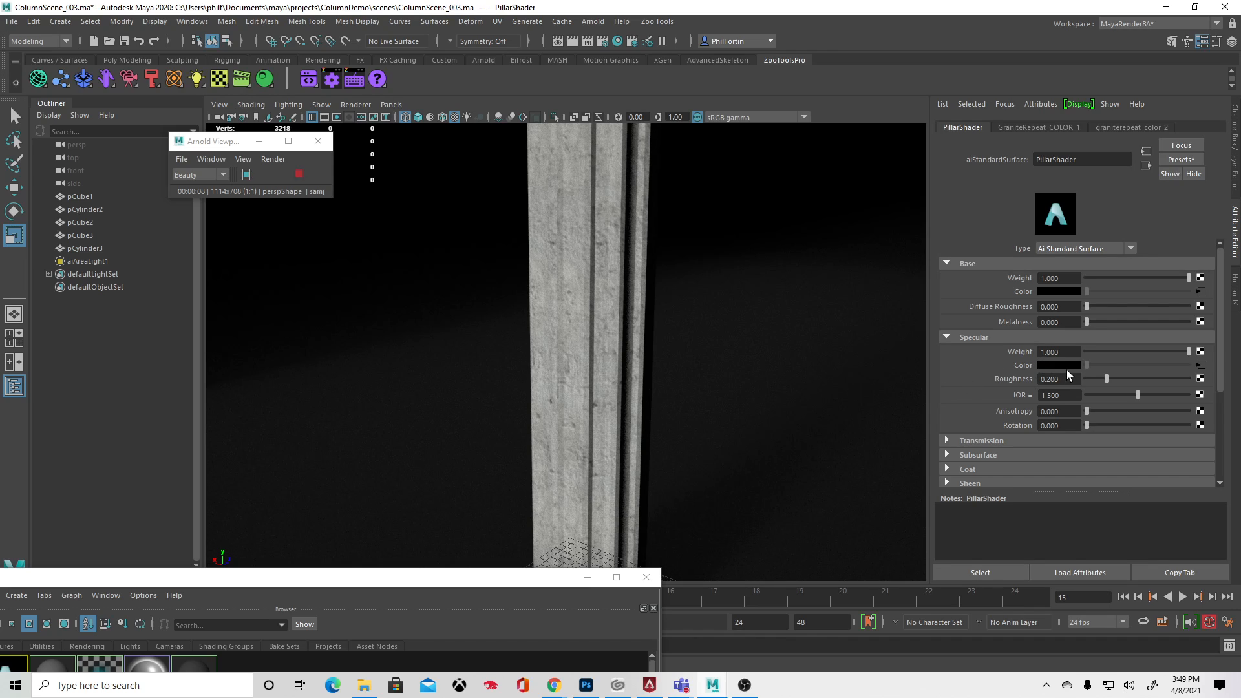
pyautogui.click(1200, 366)
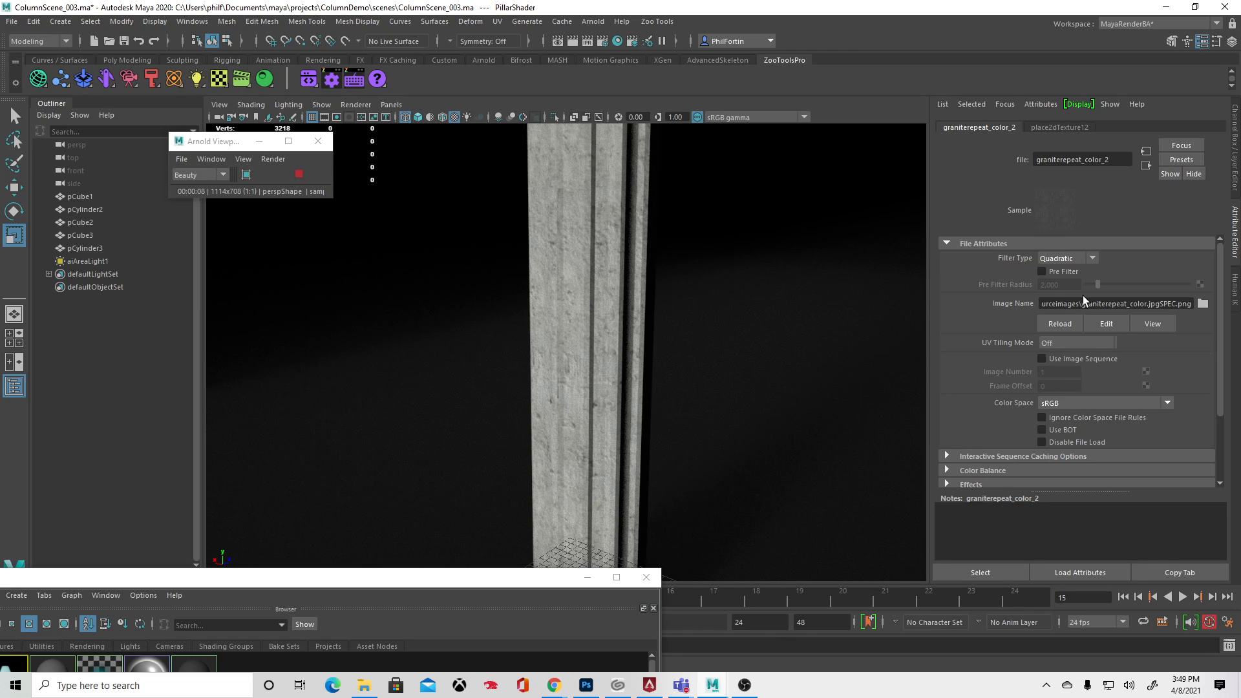
pyautogui.scroll(-3, 1185, 421)
pyautogui.click(960, 392)
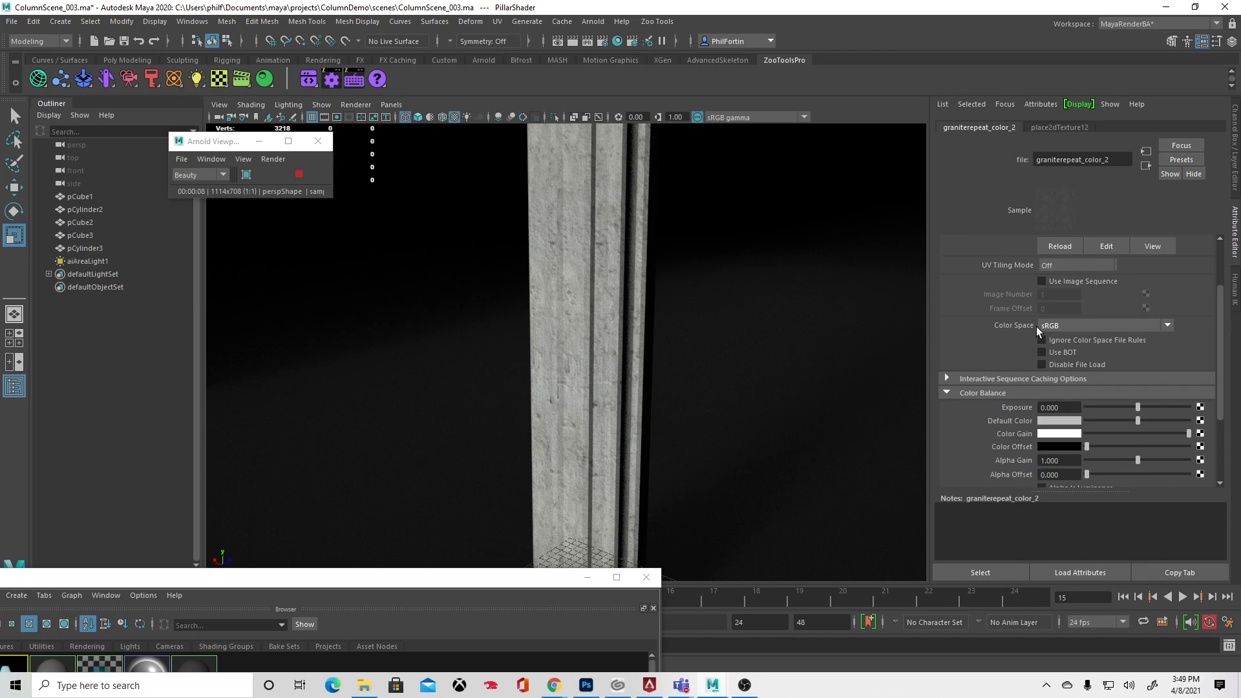
pyautogui.click(1147, 165)
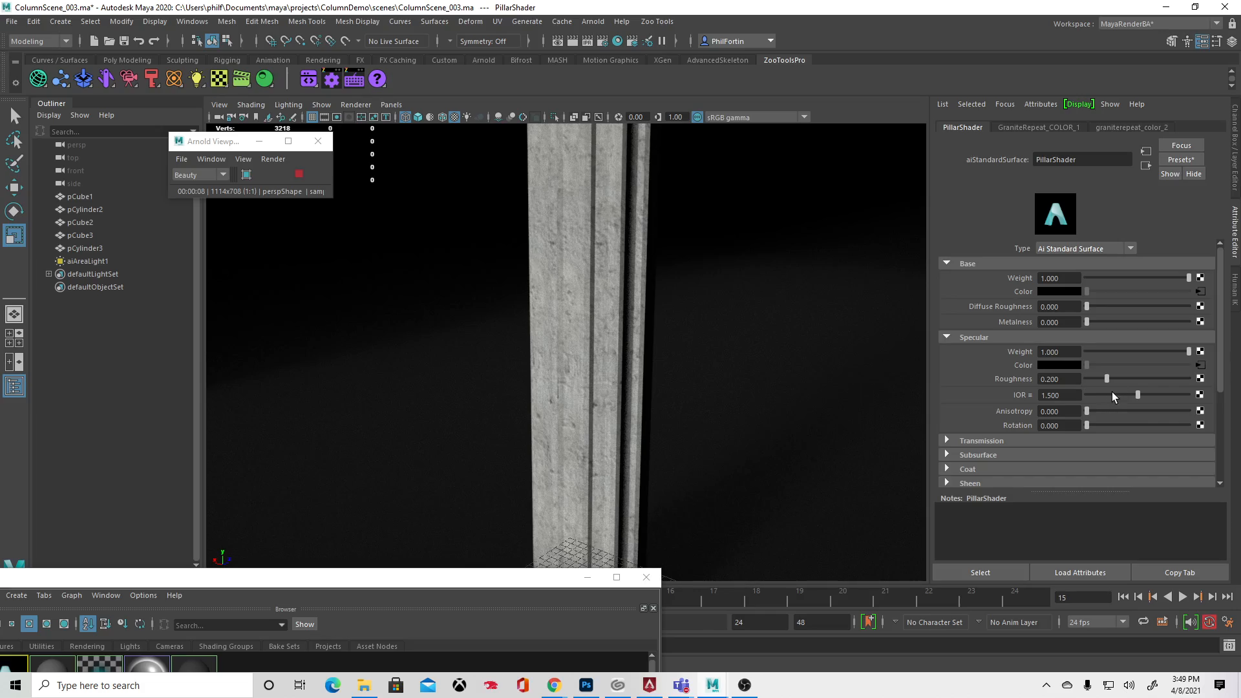
# Step: Lower PillarShader's Specular Roughness to 0 and check the rendered column from other angles and distances
pyautogui.moveTo(1107, 379); pyautogui.dragTo(1074, 379)
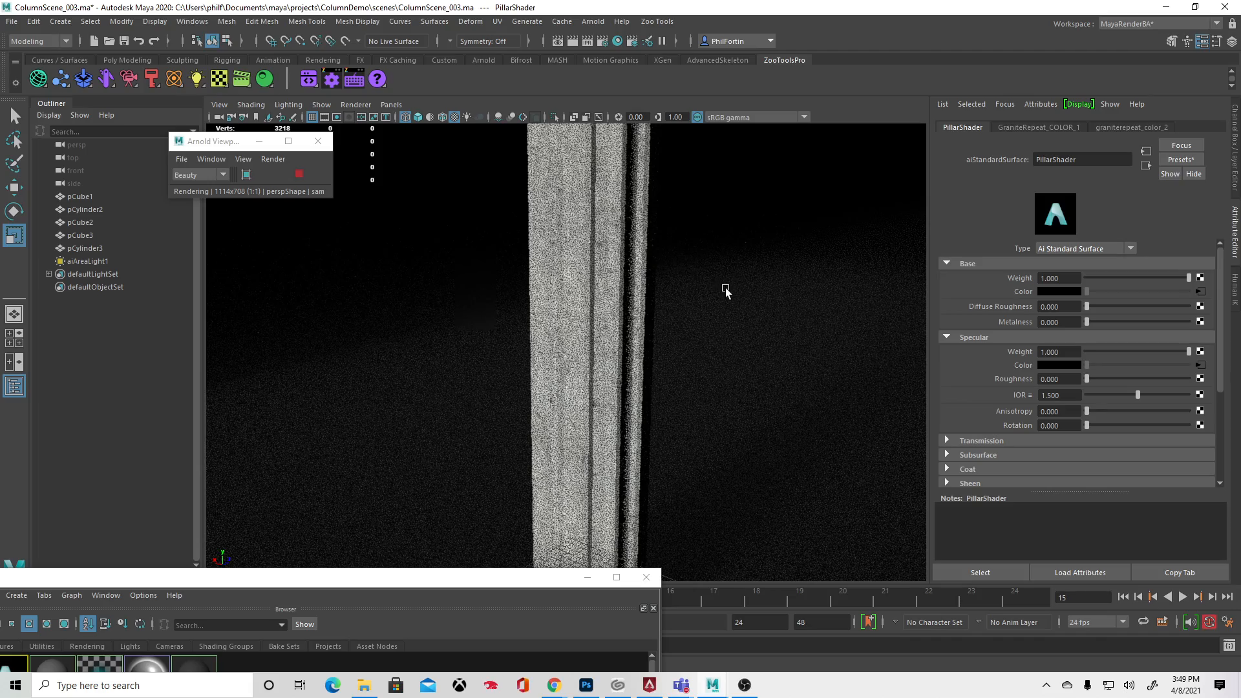
pyautogui.keyDown('alt'); pyautogui.moveTo(713, 300); pyautogui.dragTo(743, 302); pyautogui.keyUp('alt')
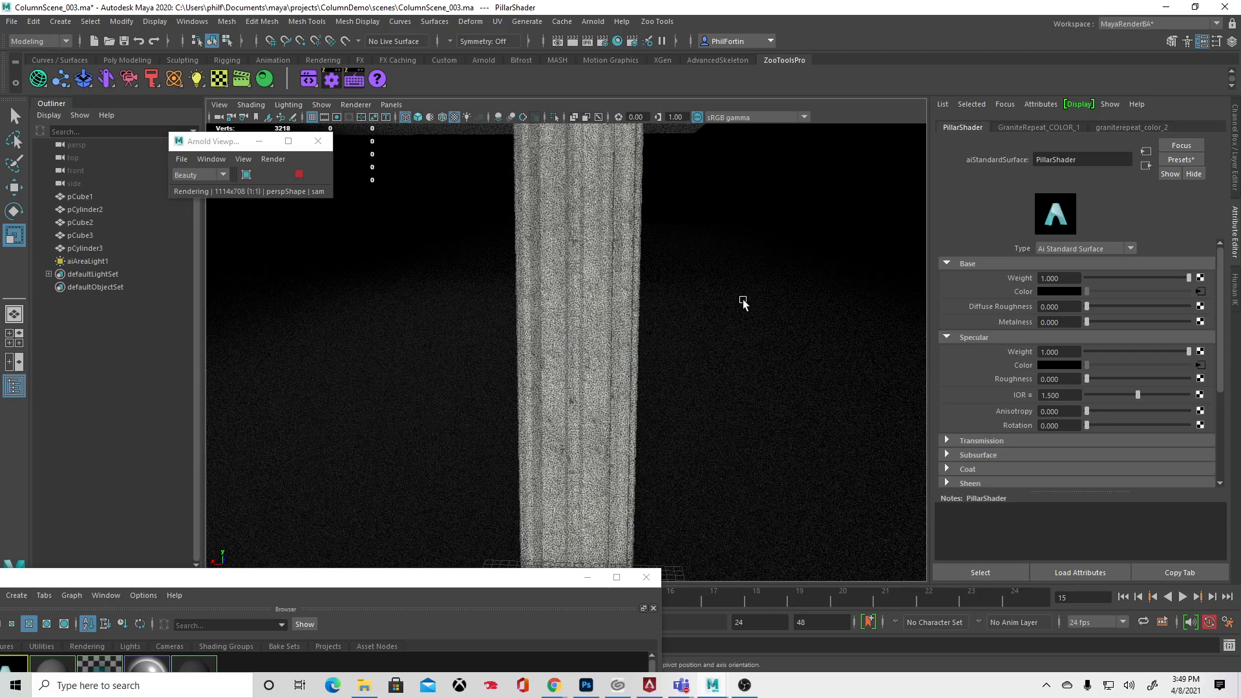
pyautogui.keyDown('alt'); pyautogui.moveTo(744, 302); pyautogui.dragTo(706, 318, button='right'); pyautogui.keyUp('alt')
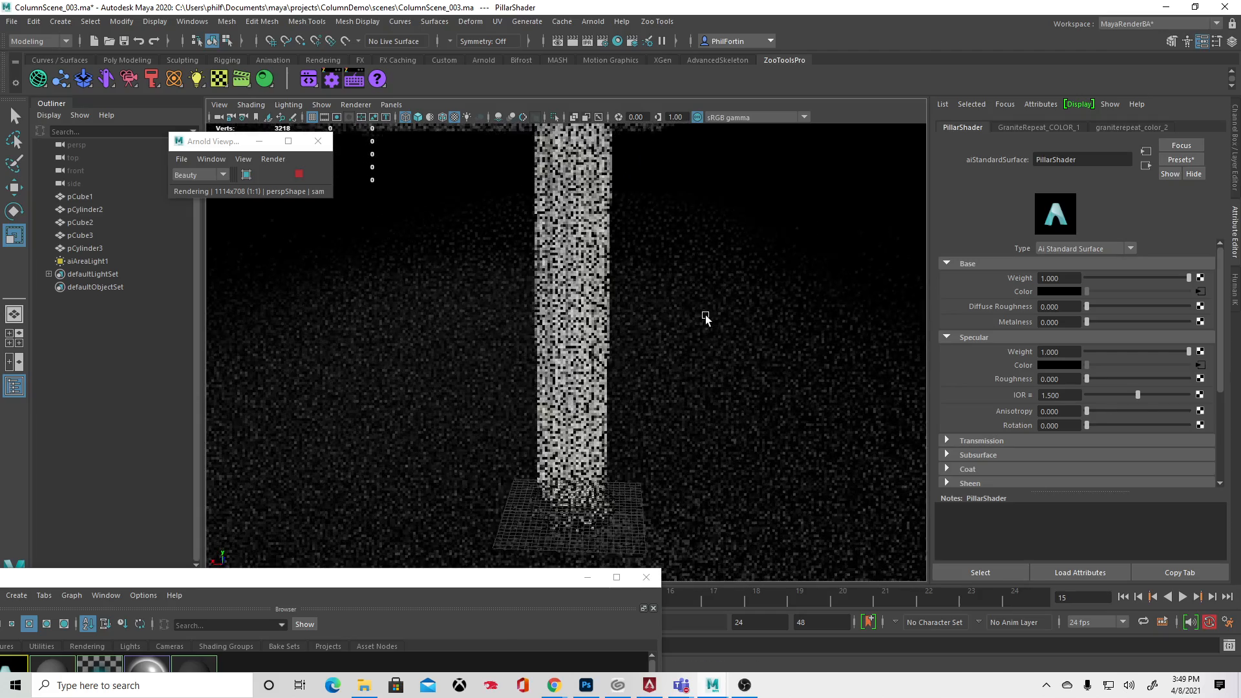
pyautogui.keyDown('alt'); pyautogui.moveTo(684, 316); pyautogui.dragTo(790, 319); pyautogui.keyUp('alt')
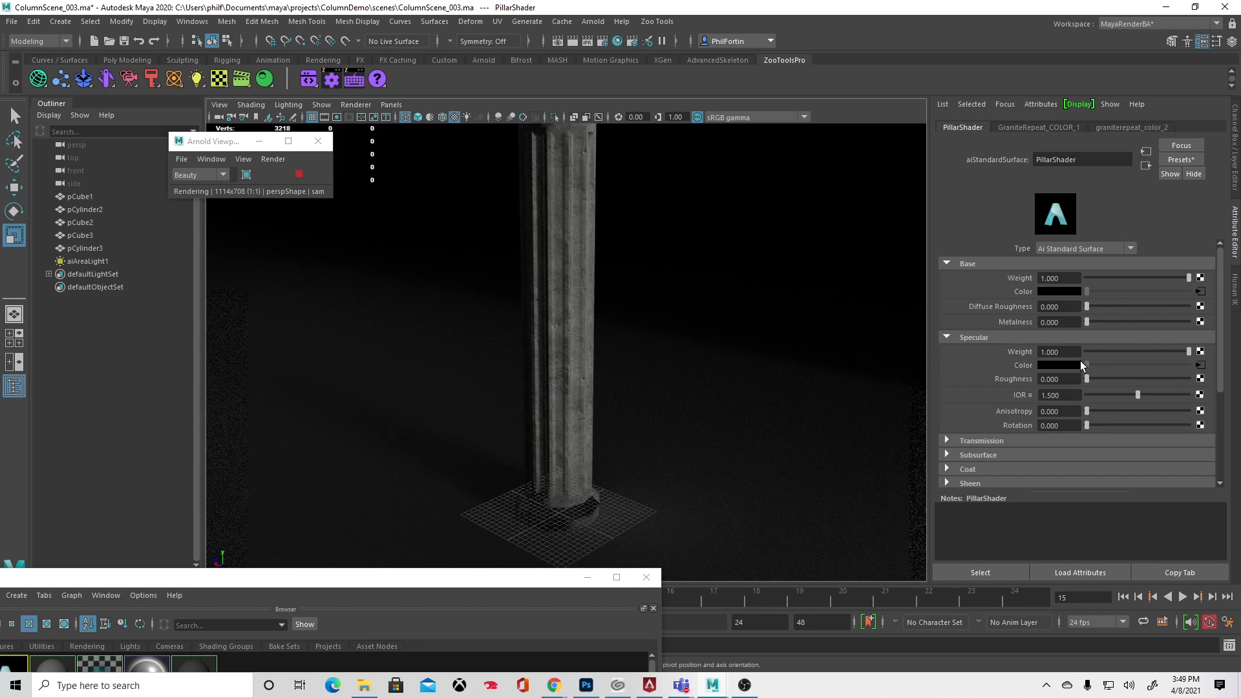
# Step: Break the texture connection on PillarShader's Specular Color and check the rendered column up close
pyautogui.rightClick(1027, 372)
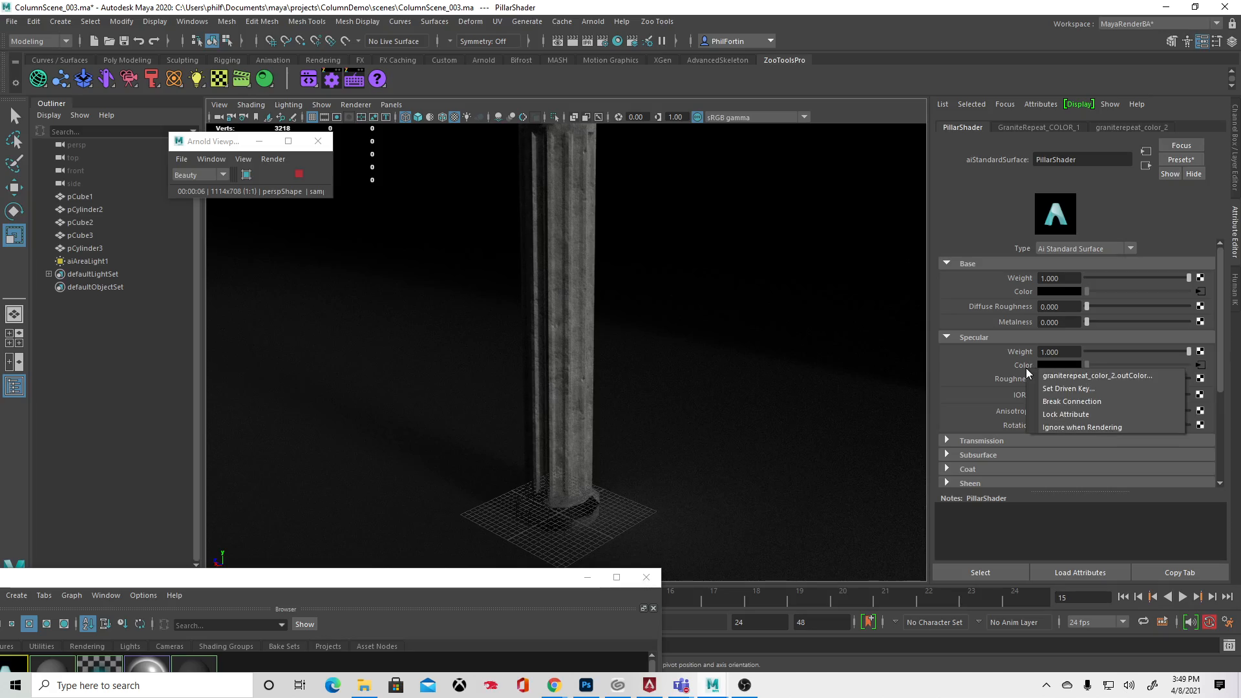
pyautogui.click(1043, 402)
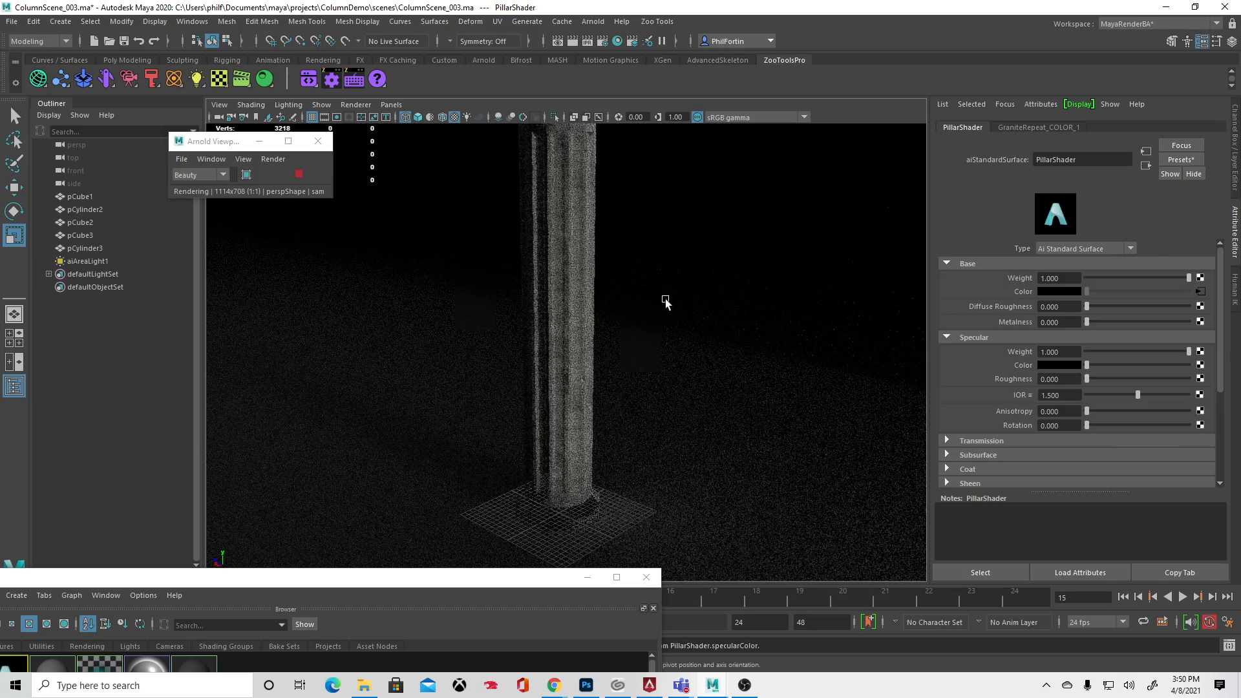
pyautogui.keyDown('alt'); pyautogui.moveTo(665, 302); pyautogui.dragTo(580, 300); pyautogui.keyUp('alt')
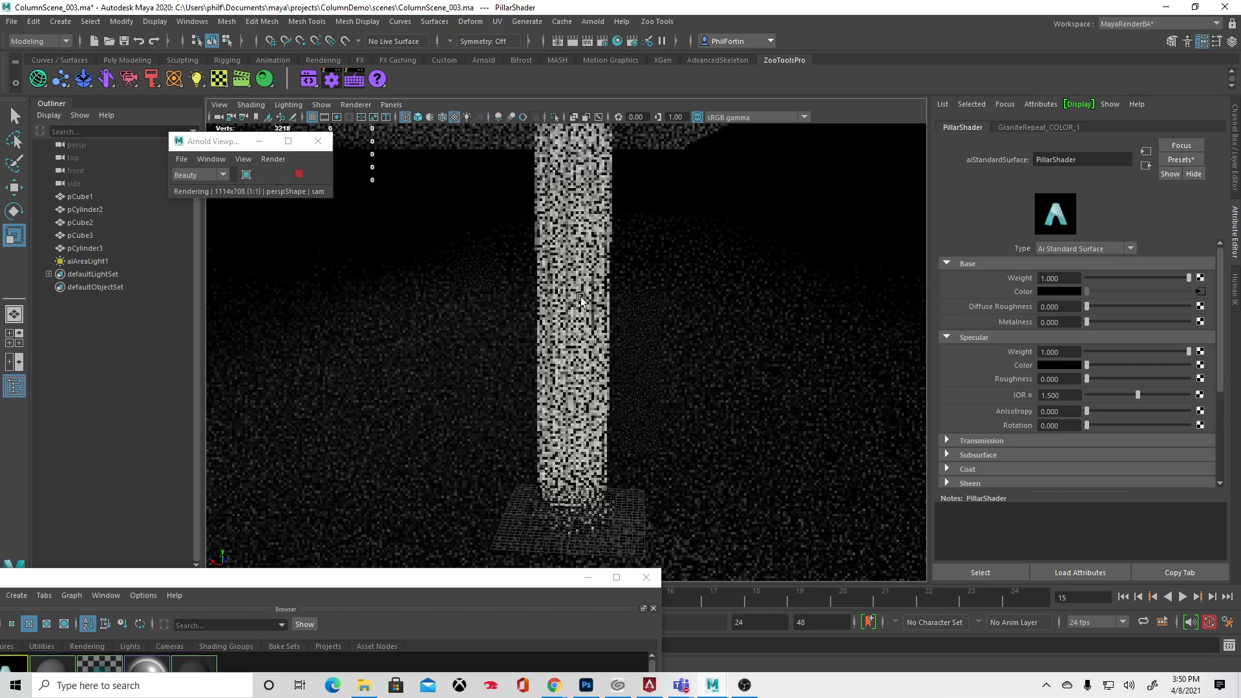
pyautogui.keyDown('alt'); pyautogui.moveTo(581, 300); pyautogui.dragTo(708, 320, button='right'); pyautogui.keyUp('alt')
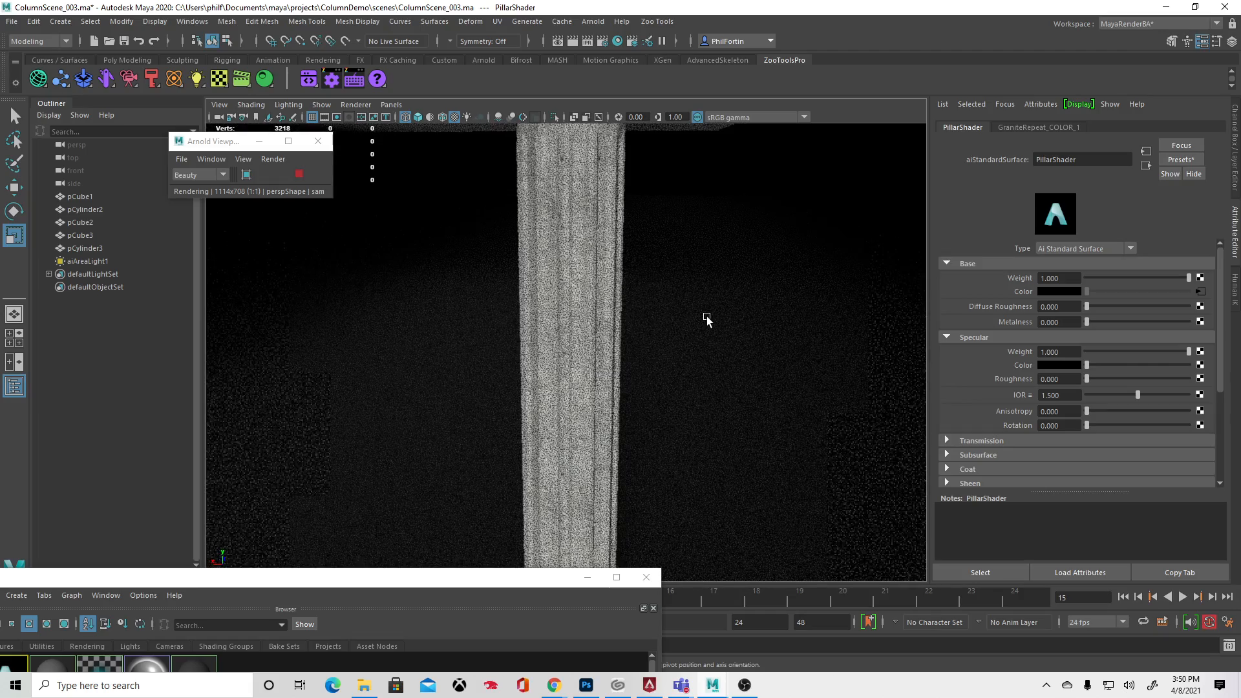
pyautogui.keyDown('alt'); pyautogui.moveTo(706, 319); pyautogui.dragTo(670, 323); pyautogui.keyUp('alt')
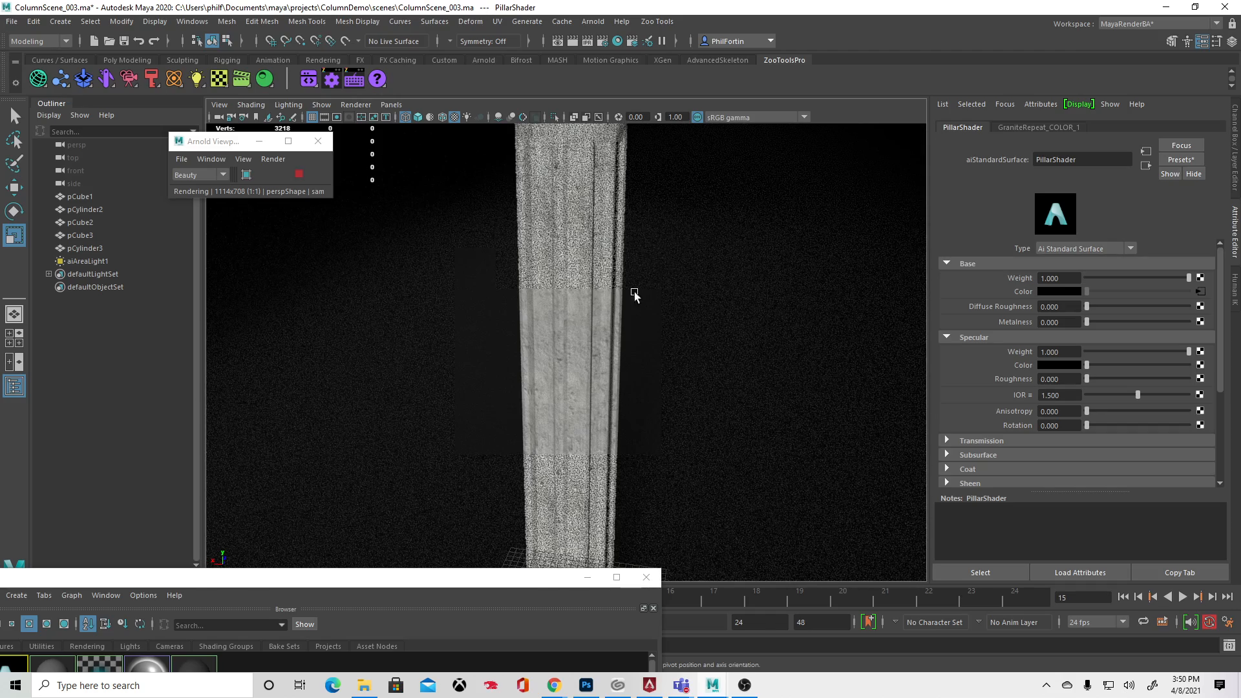
# Step: Assign PillarShader to the column pCylinder2 in the Hypershade and delete the NewShader material
pyautogui.moveTo(206, 583); pyautogui.dragTo(523, 372)
pyautogui.click(576, 246)
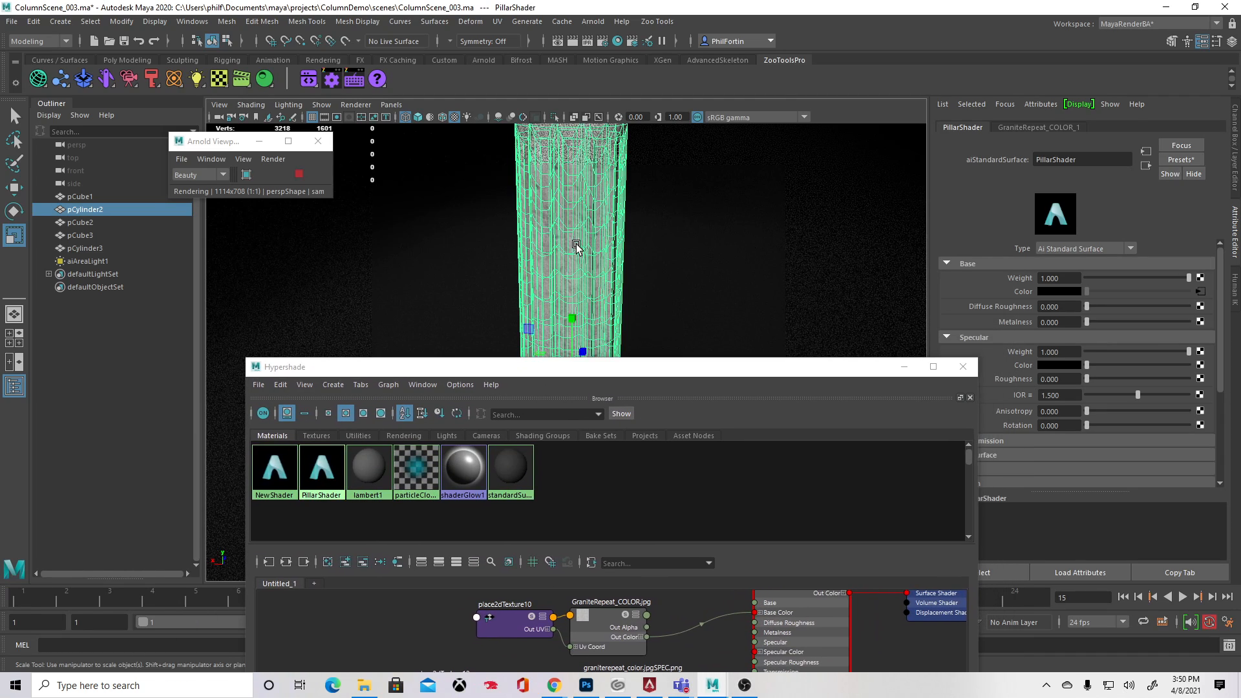
pyautogui.rightClick(321, 467)
pyautogui.click(323, 438)
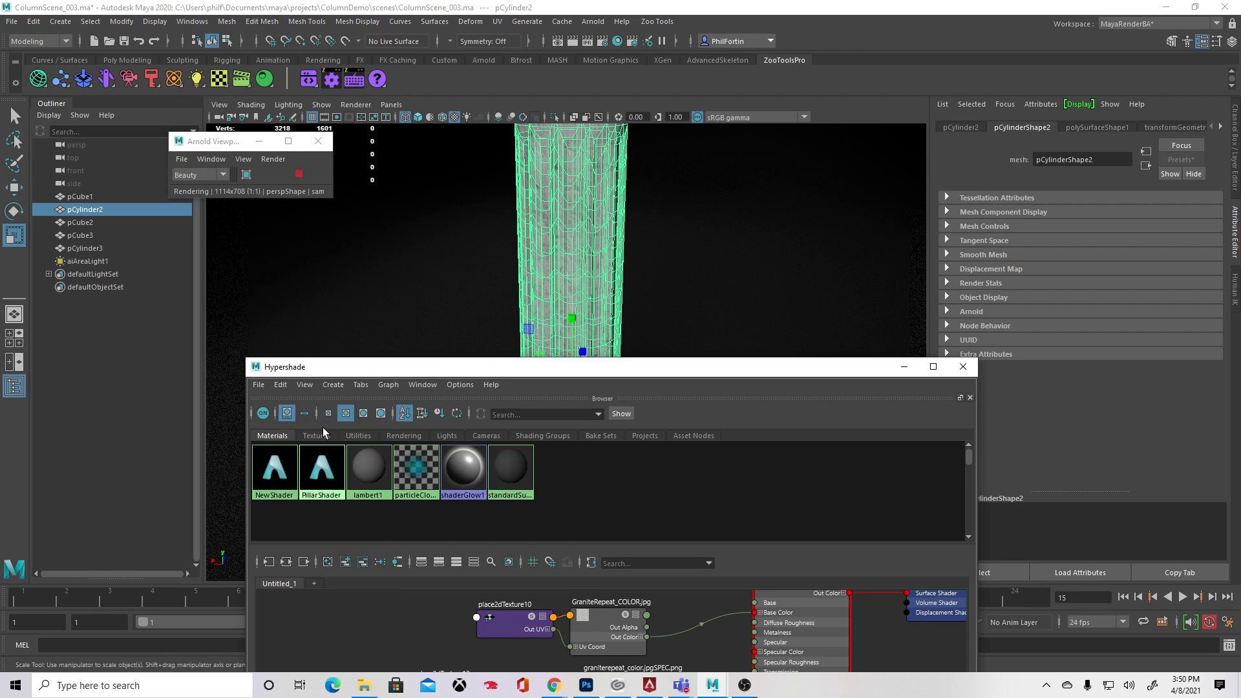
pyautogui.click(272, 471)
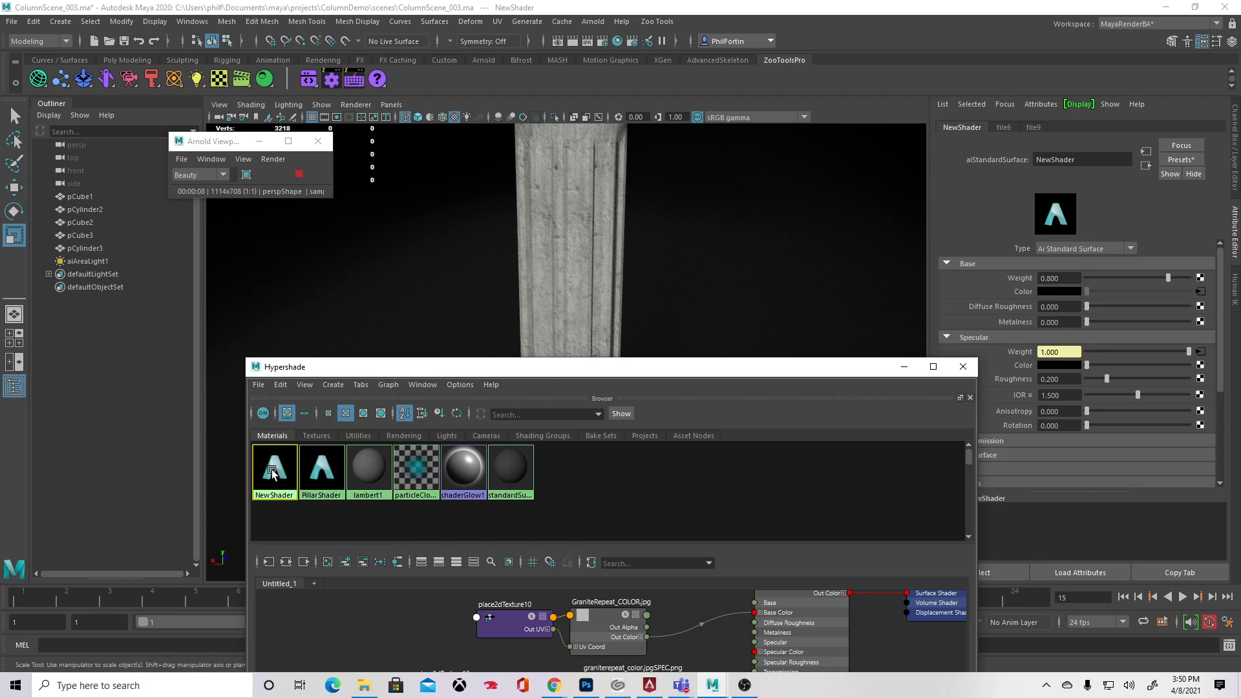
pyautogui.press('Delete')
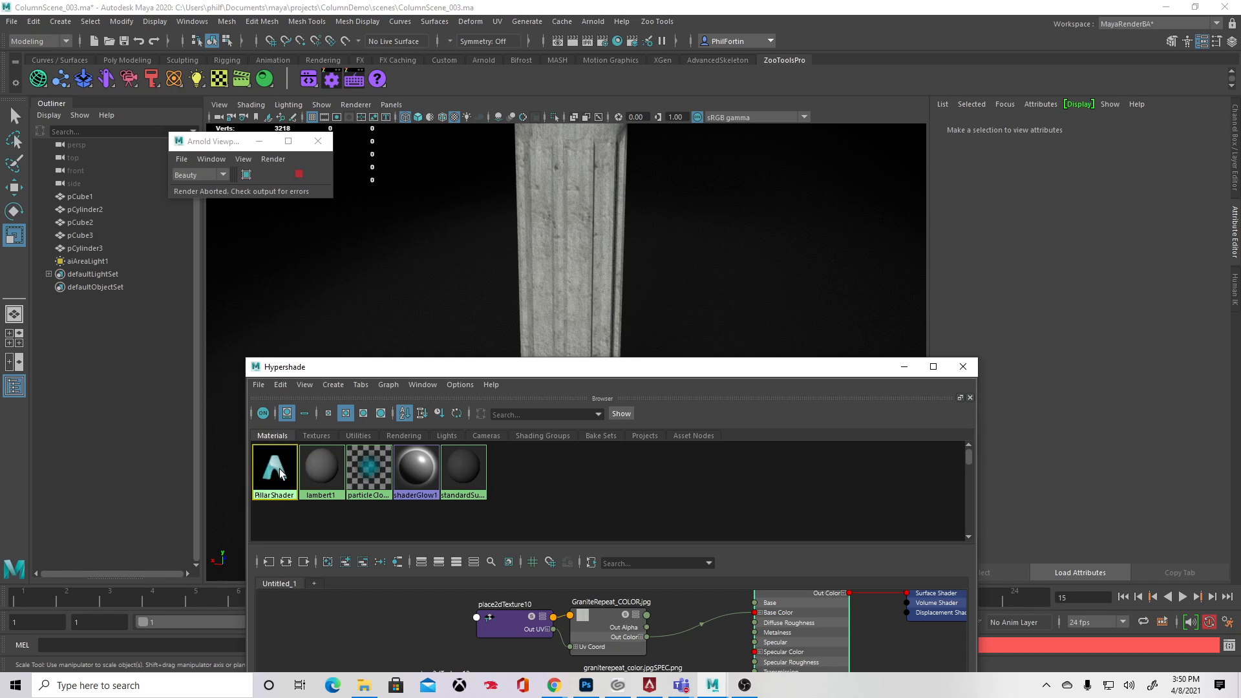
# Step: Graph PillarShader's input and output connections and separate the color texture nodes from the normal map nodes
pyautogui.click(279, 468)
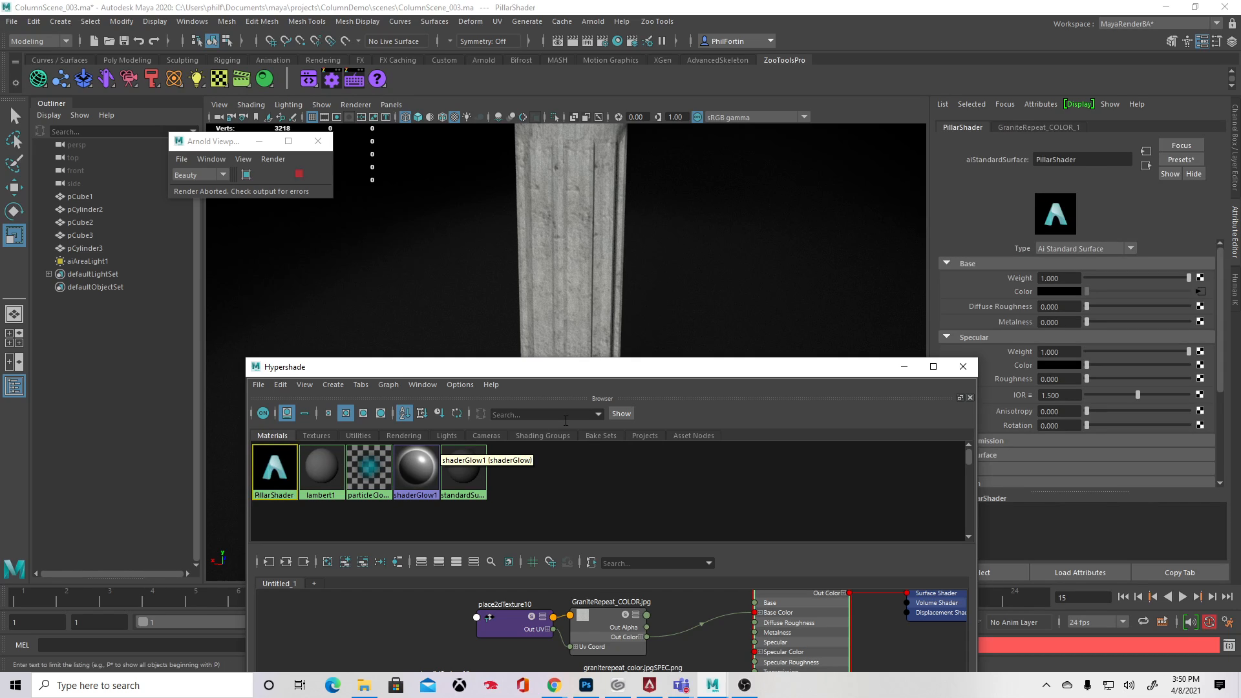
pyautogui.click(288, 563)
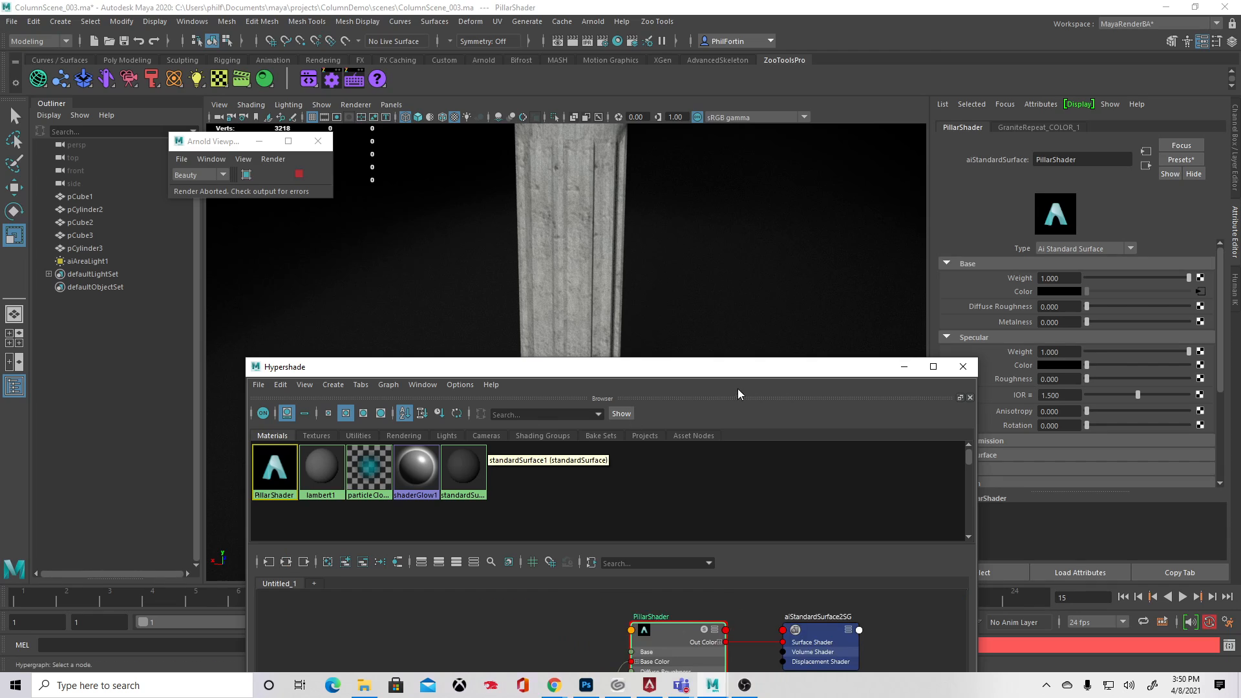
pyautogui.moveTo(728, 373); pyautogui.dragTo(580, 165)
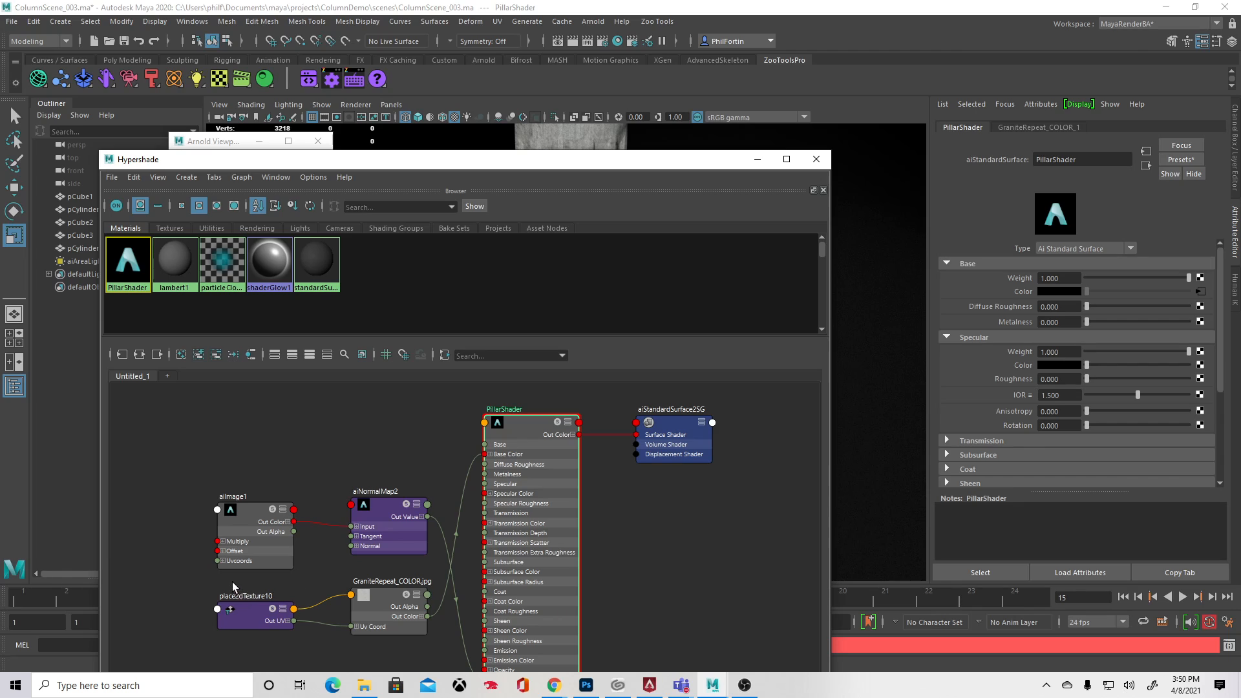
pyautogui.moveTo(231, 581); pyautogui.dragTo(359, 415)
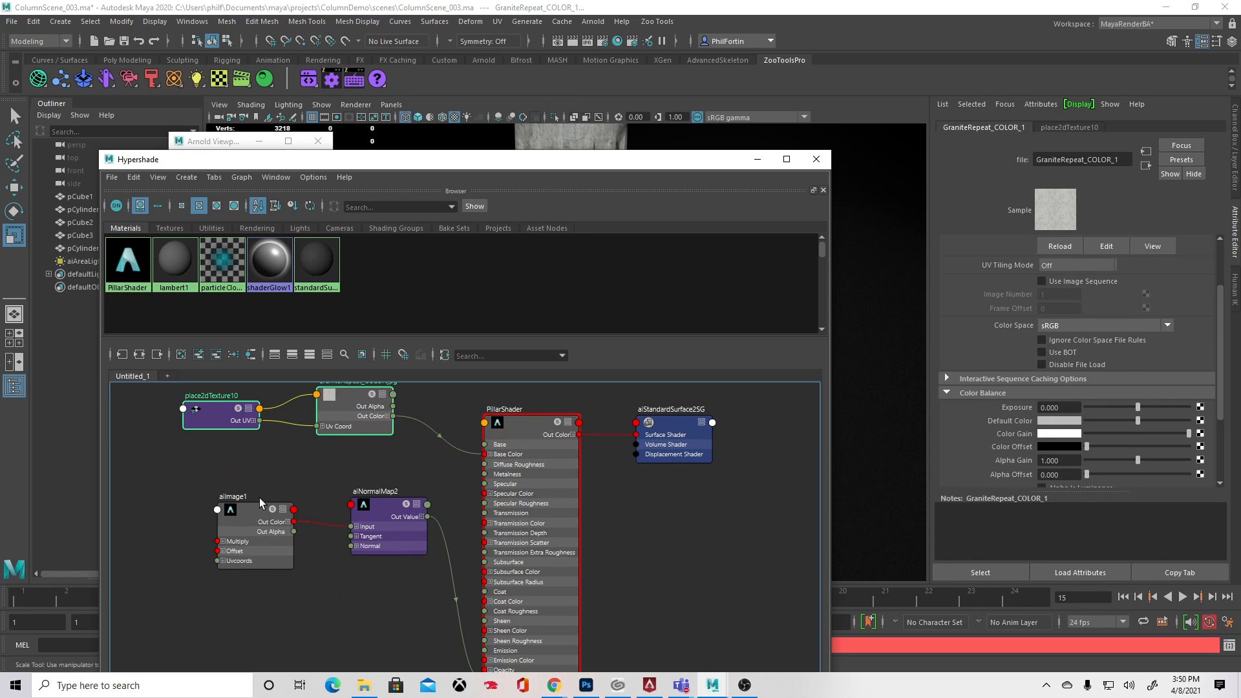
pyautogui.click(265, 518)
pyautogui.click(361, 532)
pyautogui.moveTo(373, 567); pyautogui.dragTo(375, 568)
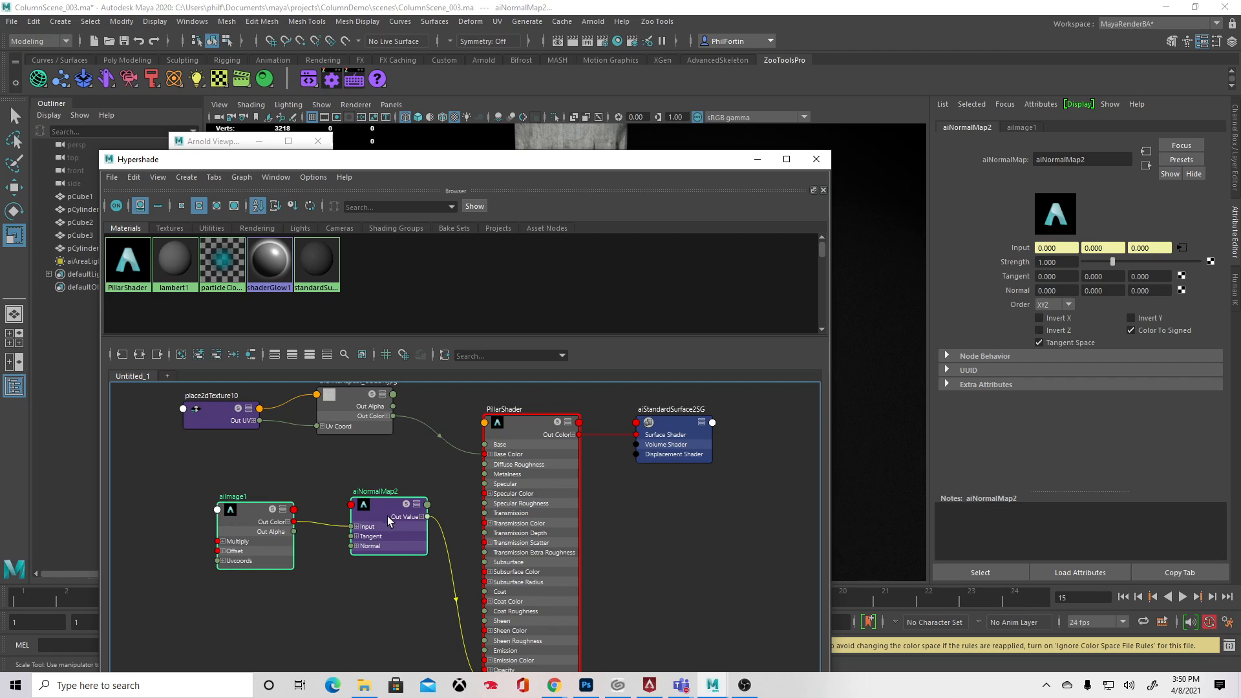
pyautogui.moveTo(388, 523); pyautogui.dragTo(344, 656)
pyautogui.keyDown('alt'); pyautogui.moveTo(381, 591); pyautogui.dragTo(388, 516, button='middle'); pyautogui.keyUp('alt')
pyautogui.moveTo(605, 160); pyautogui.dragTo(644, 173)
# Step: Review the attributes of aiImage1 and aiNormalMap2, and uncover the viewport to see the column
pyautogui.click(264, 620)
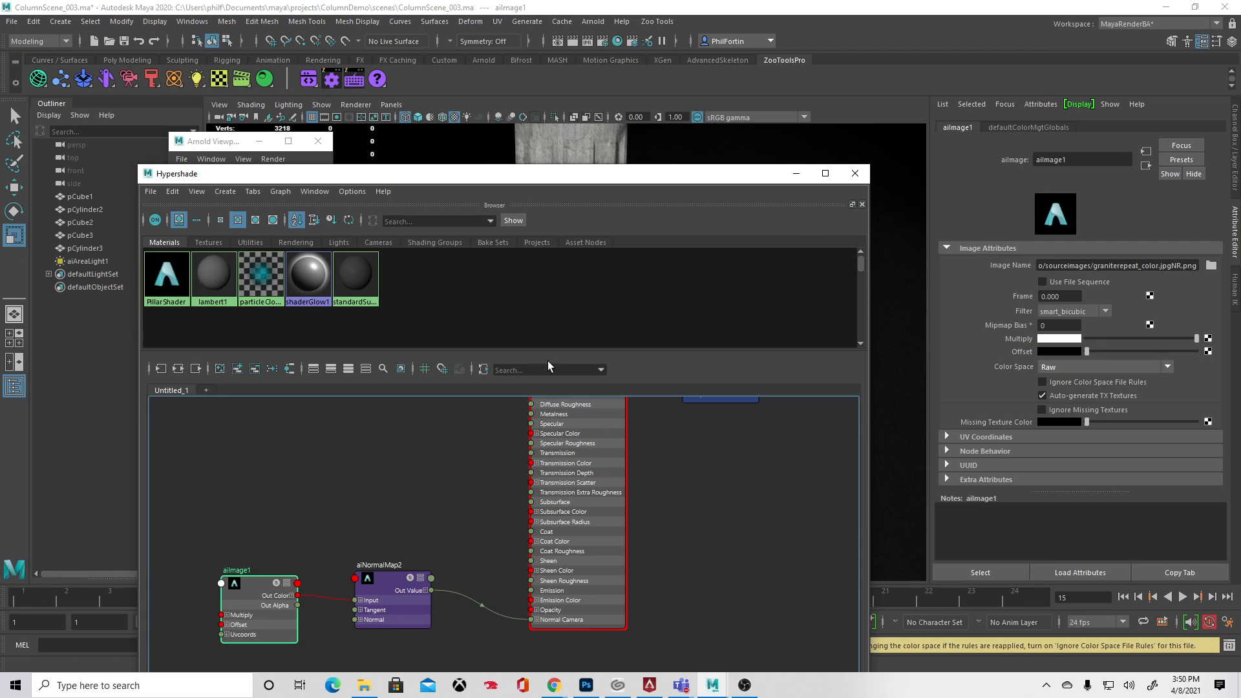
pyautogui.click(398, 595)
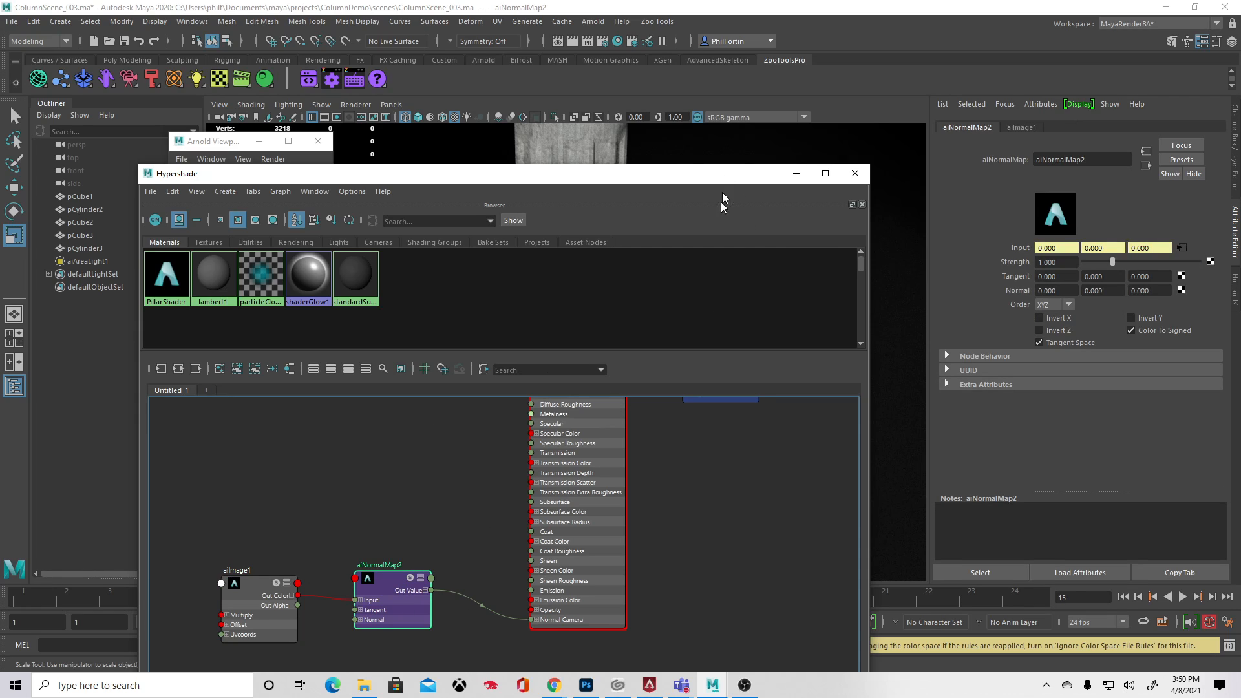
pyautogui.moveTo(725, 175); pyautogui.dragTo(649, 554)
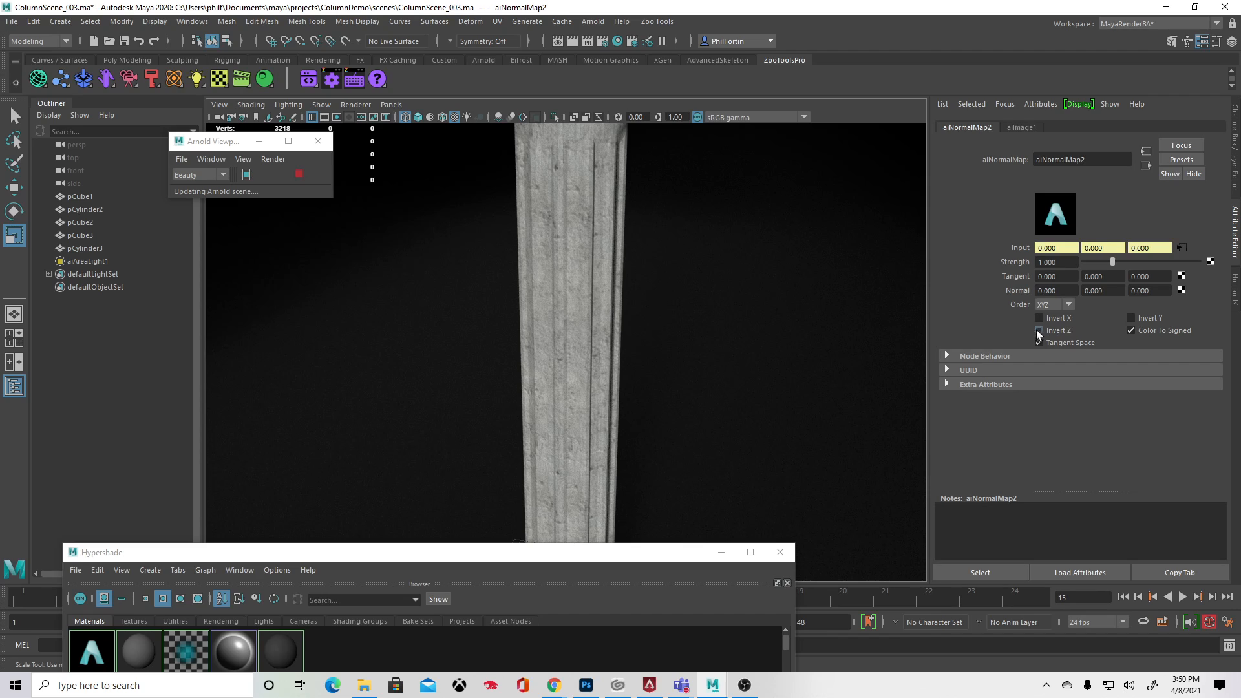
# Step: Try to restart the Arnold viewport render in an enlarged crop region around the middle of the column
pyautogui.click(246, 174)
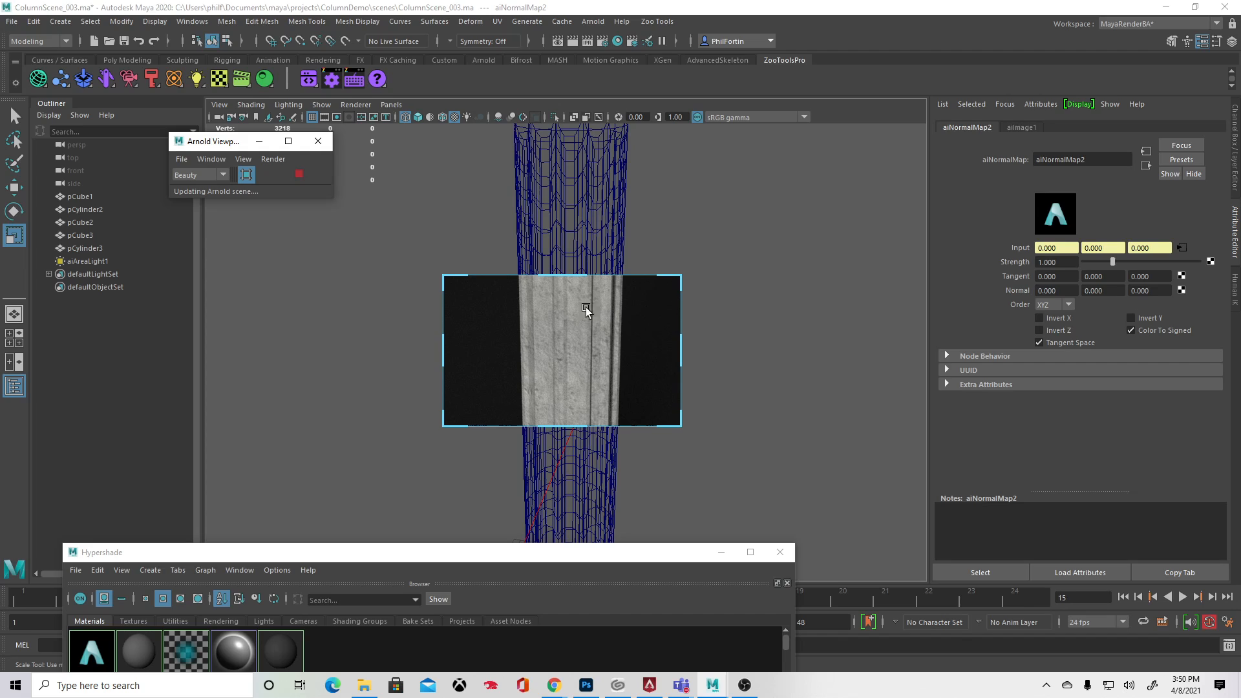
pyautogui.keyDown('alt'); pyautogui.moveTo(586, 311); pyautogui.dragTo(884, 316, button='right'); pyautogui.keyUp('alt')
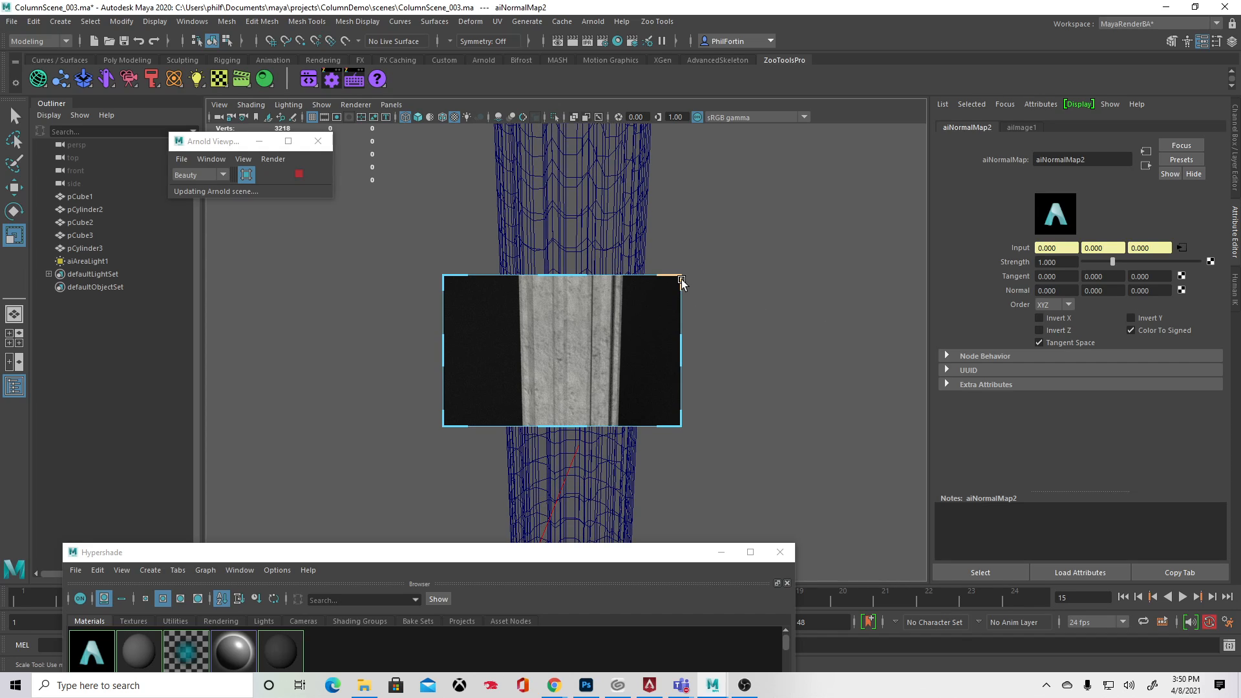
pyautogui.moveTo(682, 281); pyautogui.dragTo(700, 231)
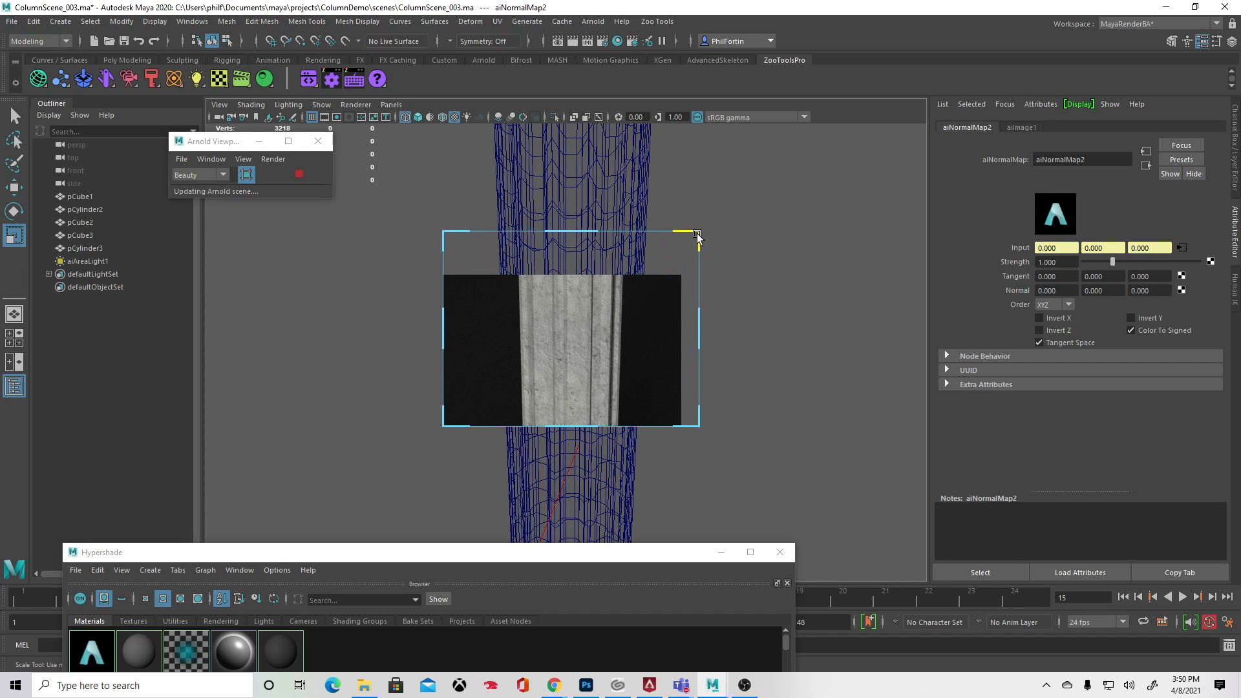
pyautogui.click(300, 174)
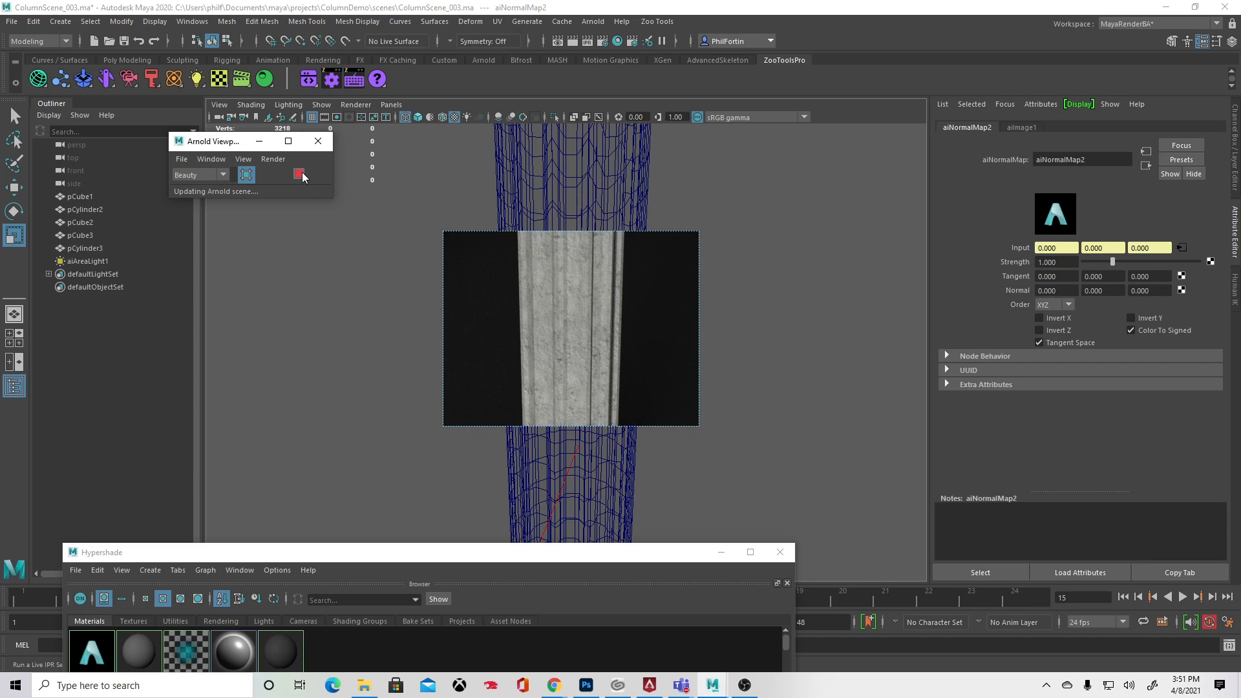
# Step: Close the Arnold viewport render controls and render the perspective view in Arnold RenderView
pyautogui.click(318, 141)
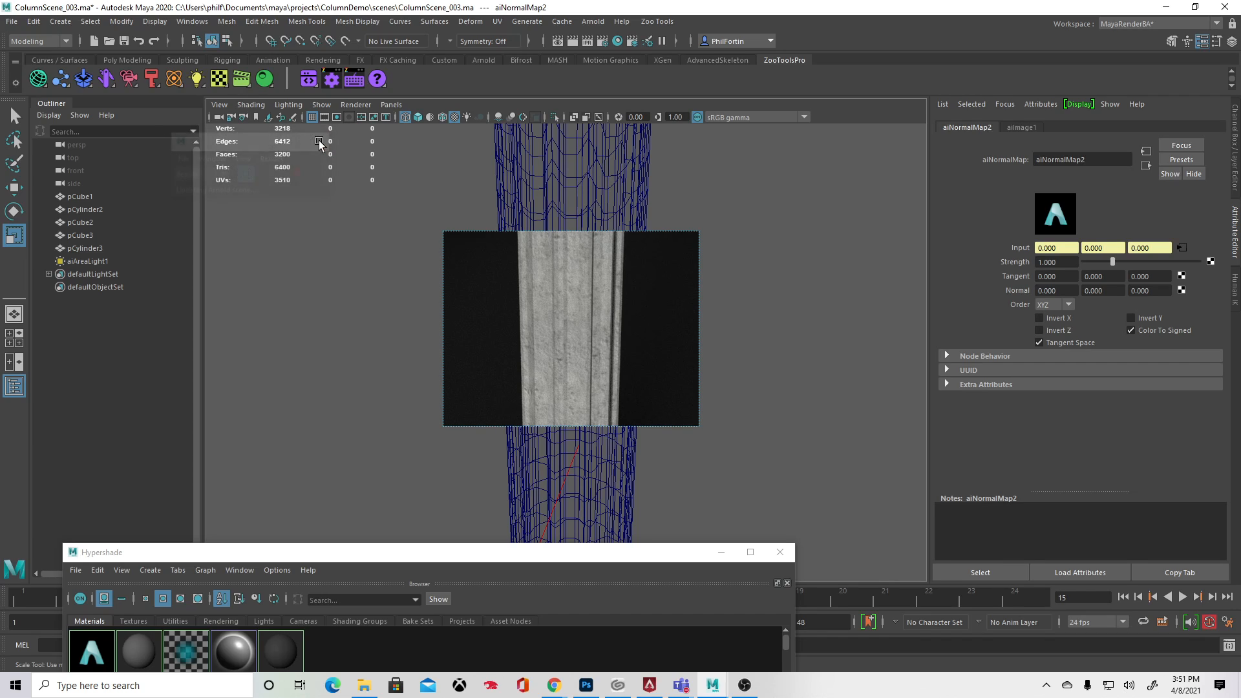
pyautogui.click(592, 21)
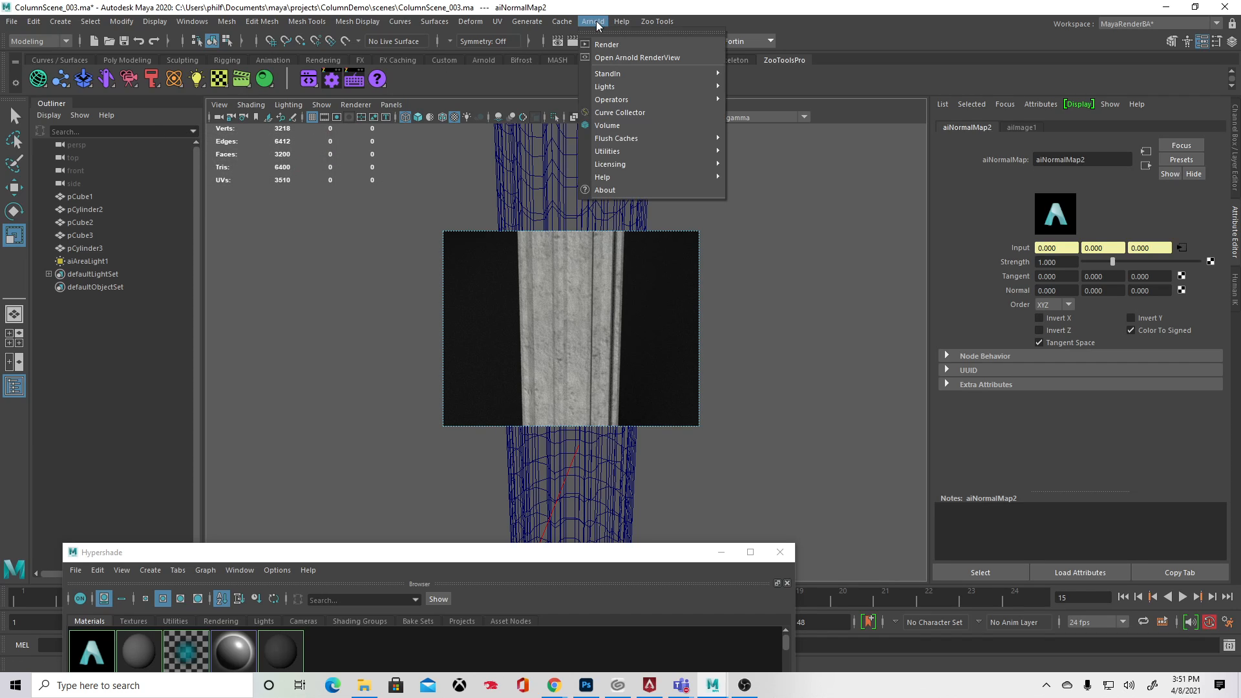
pyautogui.click(593, 42)
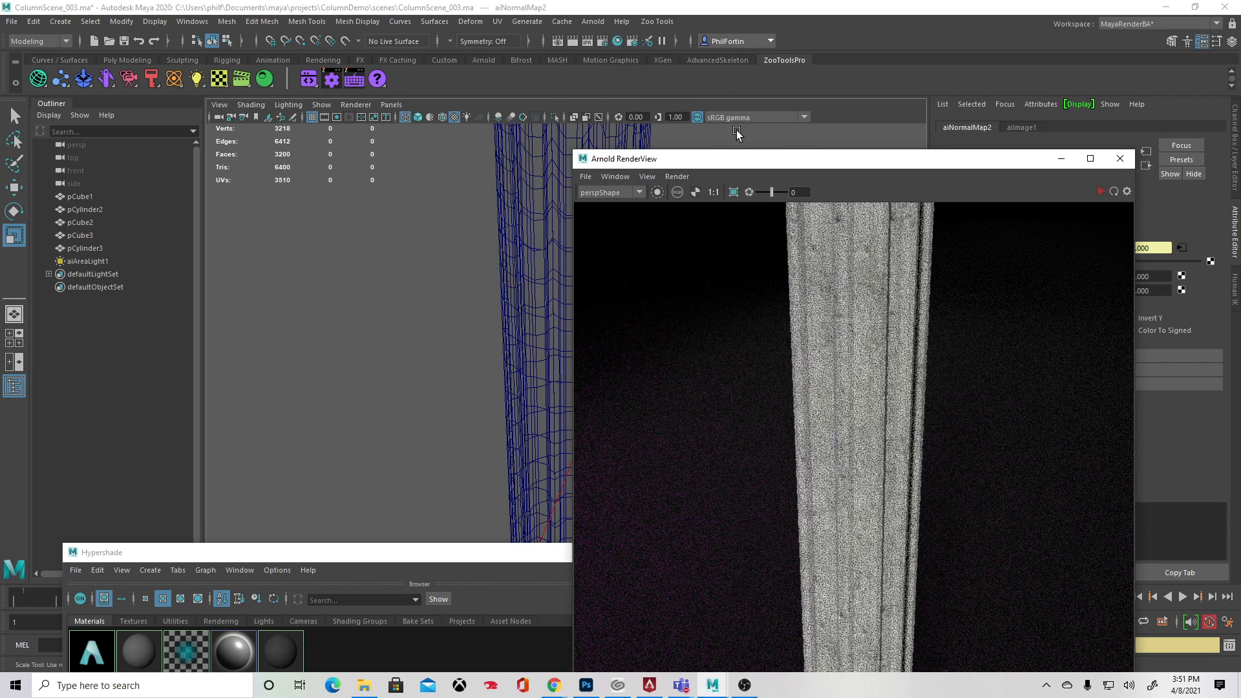
# Step: Start the live Arnold render and try Invert Y on aiNormalMap2, leaving it switched off
pyautogui.moveTo(843, 168); pyautogui.dragTo(486, 132)
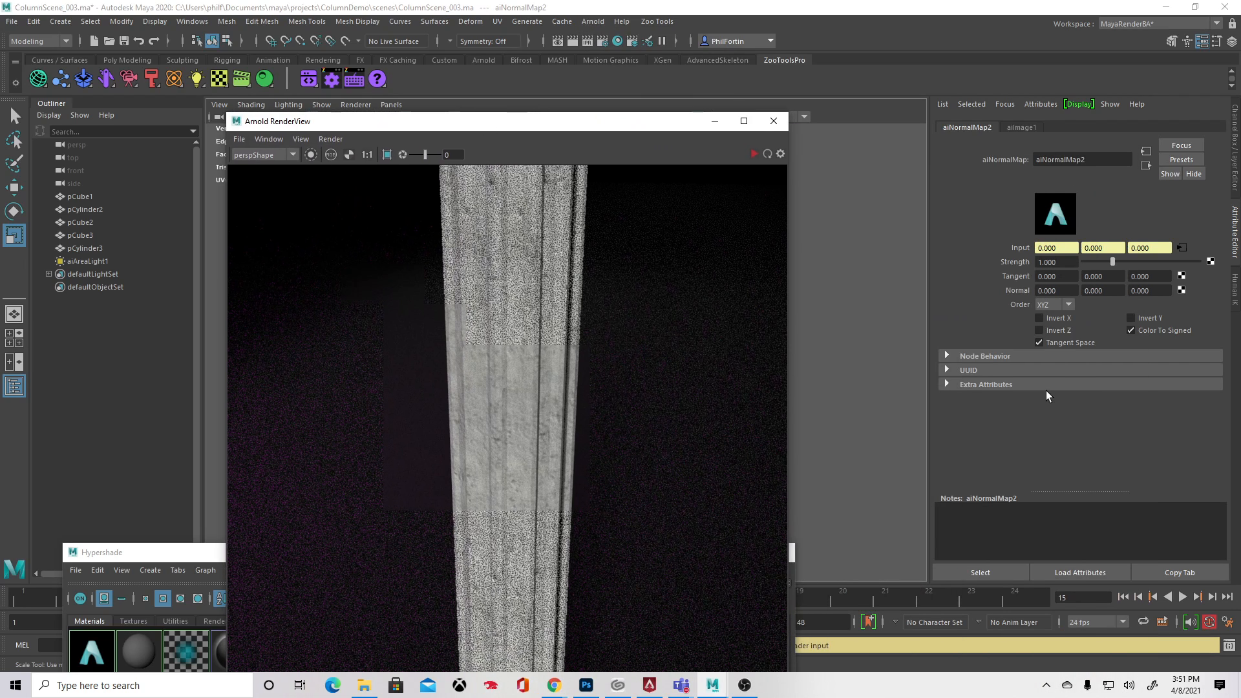
pyautogui.click(1131, 318)
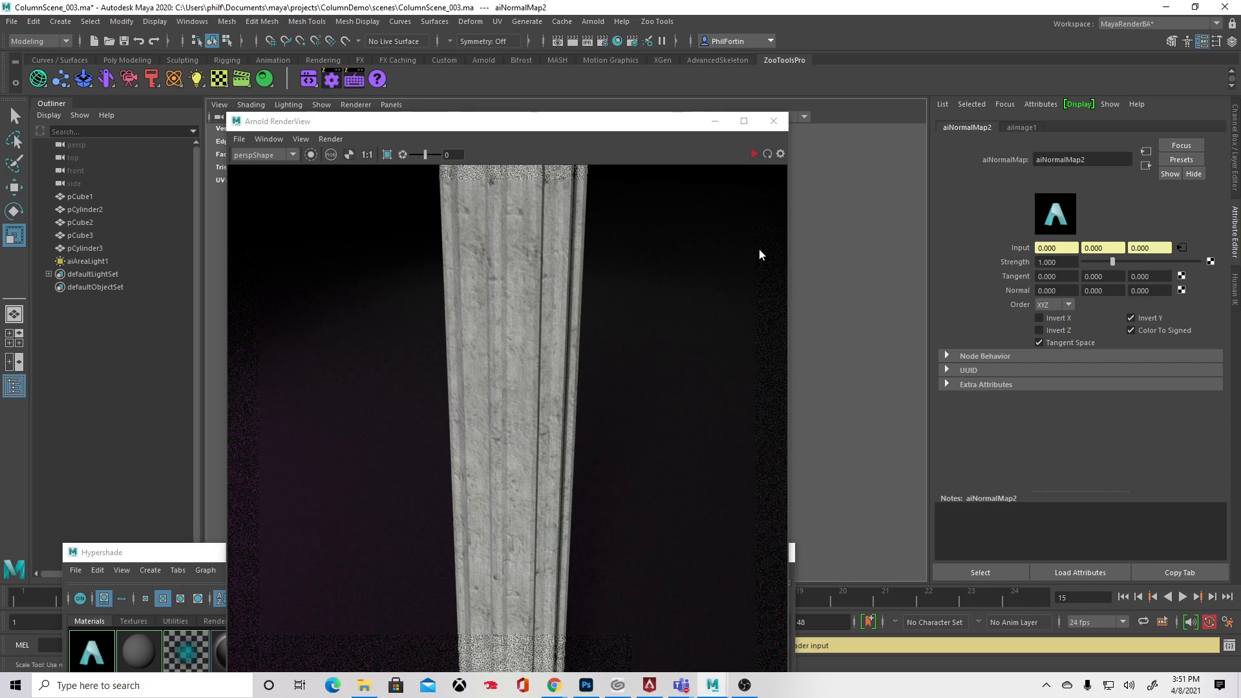
pyautogui.click(754, 153)
pyautogui.click(1131, 318)
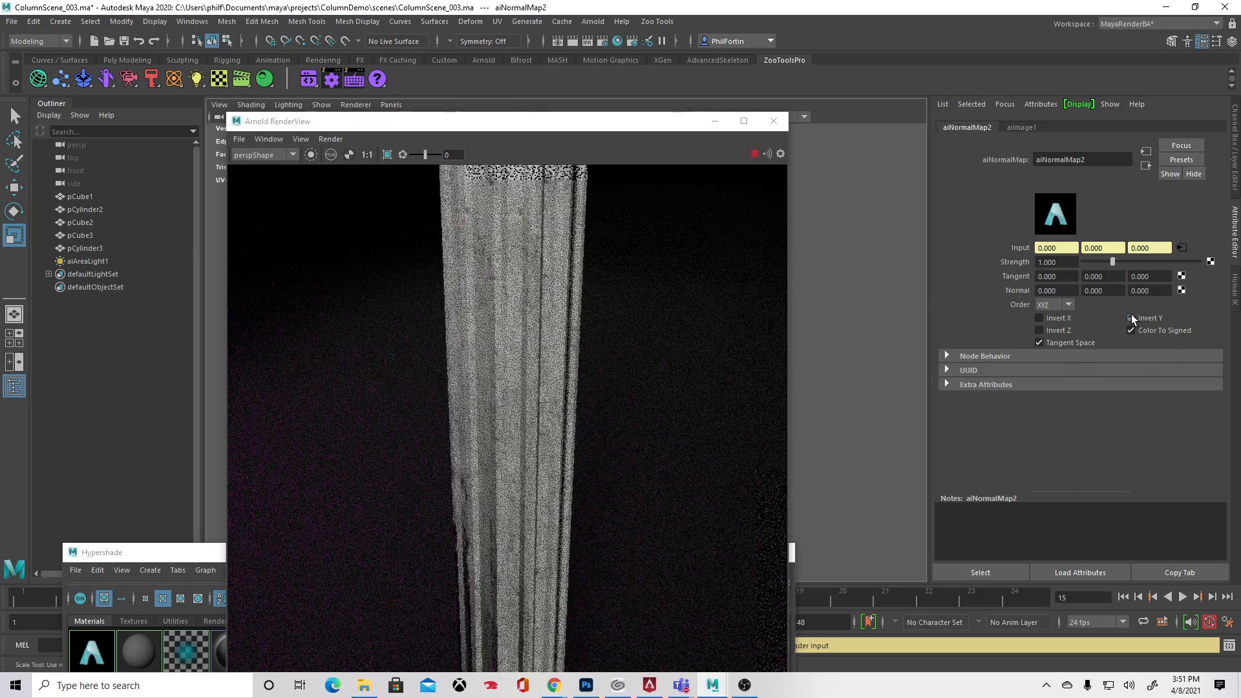
pyautogui.click(1131, 318)
# Step: Try Invert Z on aiNormalMap2, switch it off again, and enable Invert X instead
pyautogui.click(1041, 331)
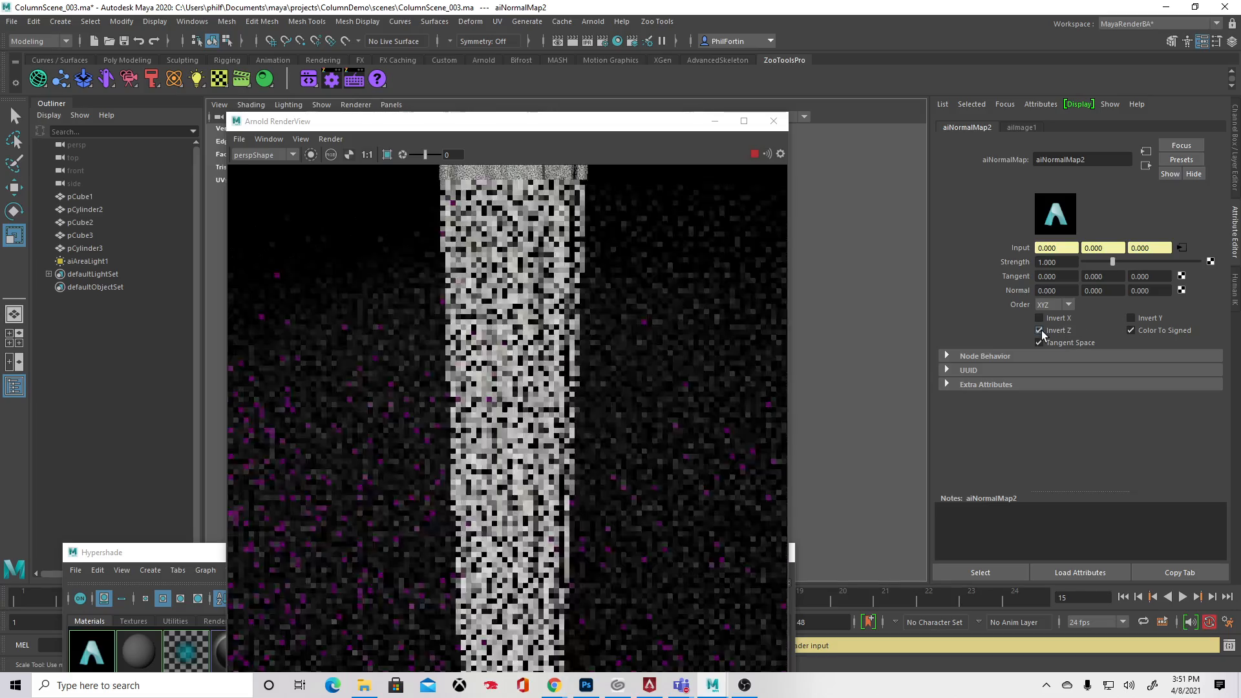
pyautogui.click(1042, 331)
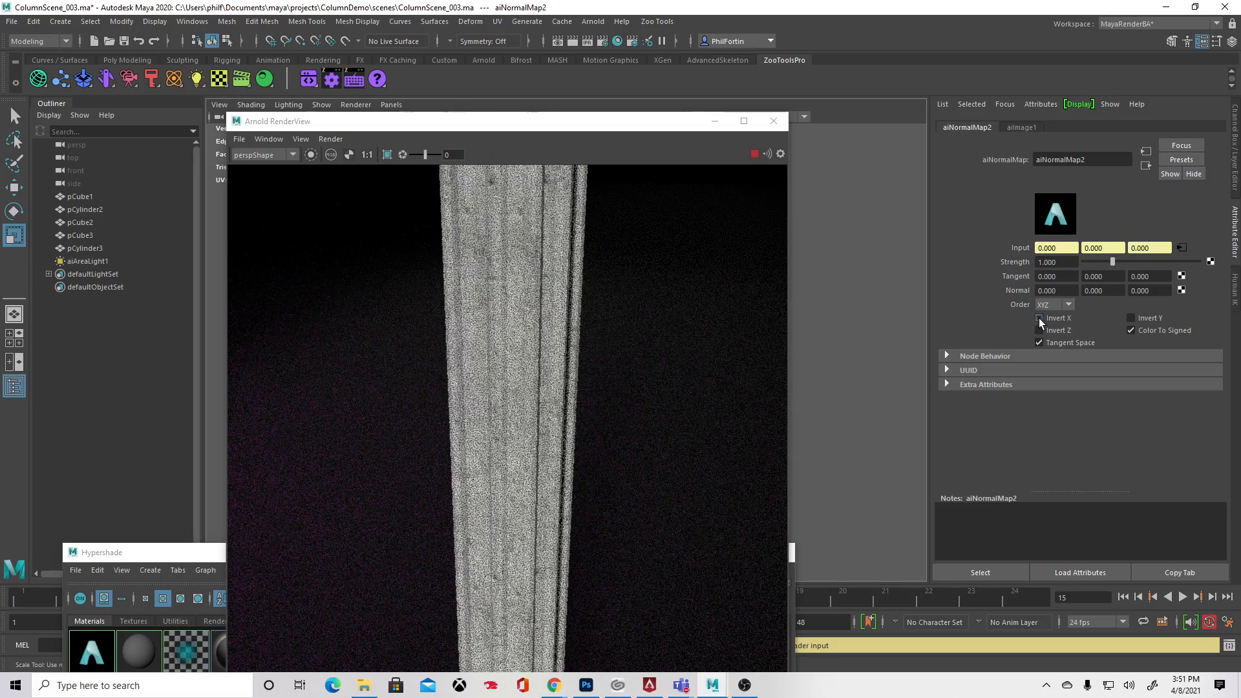
pyautogui.click(1038, 318)
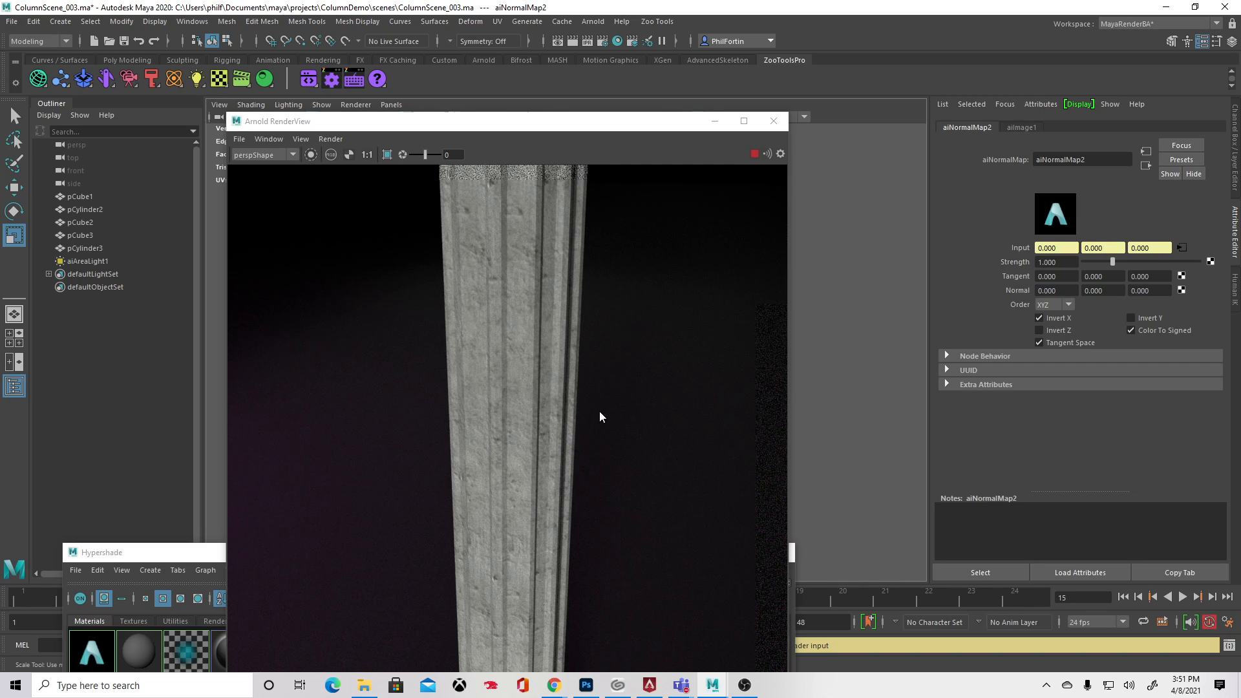
pyautogui.moveTo(834, 387); pyautogui.dragTo(903, 375, button='middle')
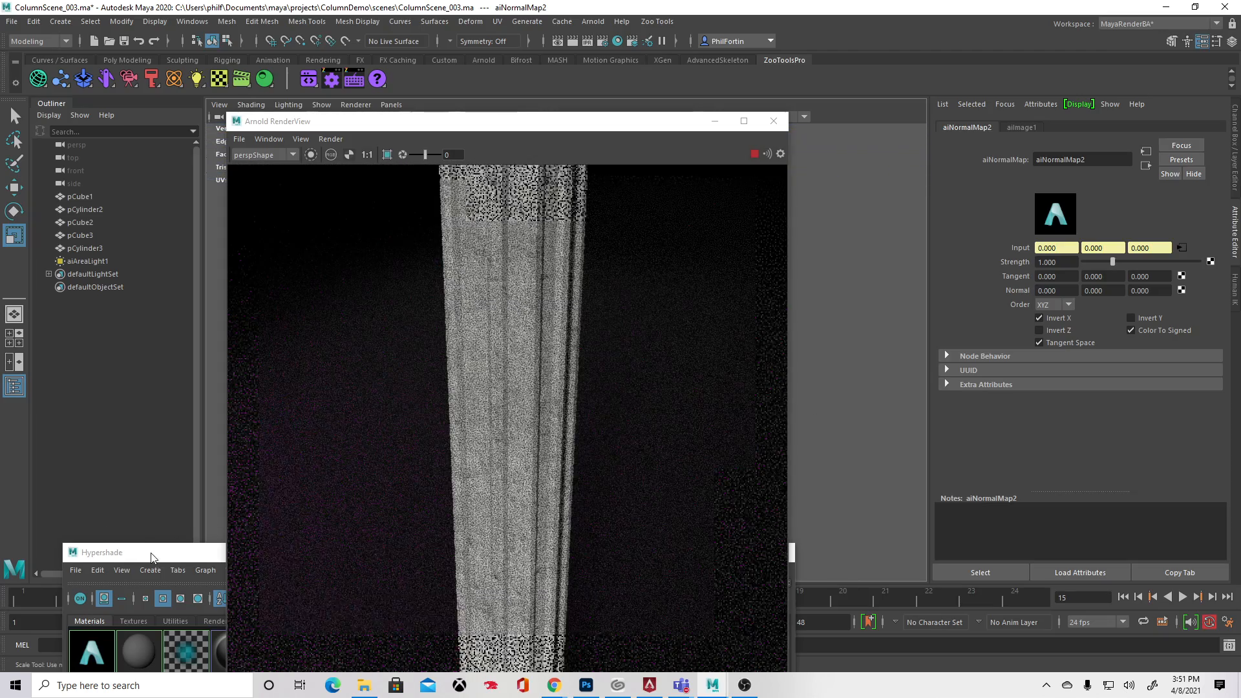
# Step: Select the PillarShader node in the shading network and set its Specular Color to white
pyautogui.moveTo(150, 552); pyautogui.dragTo(166, 157)
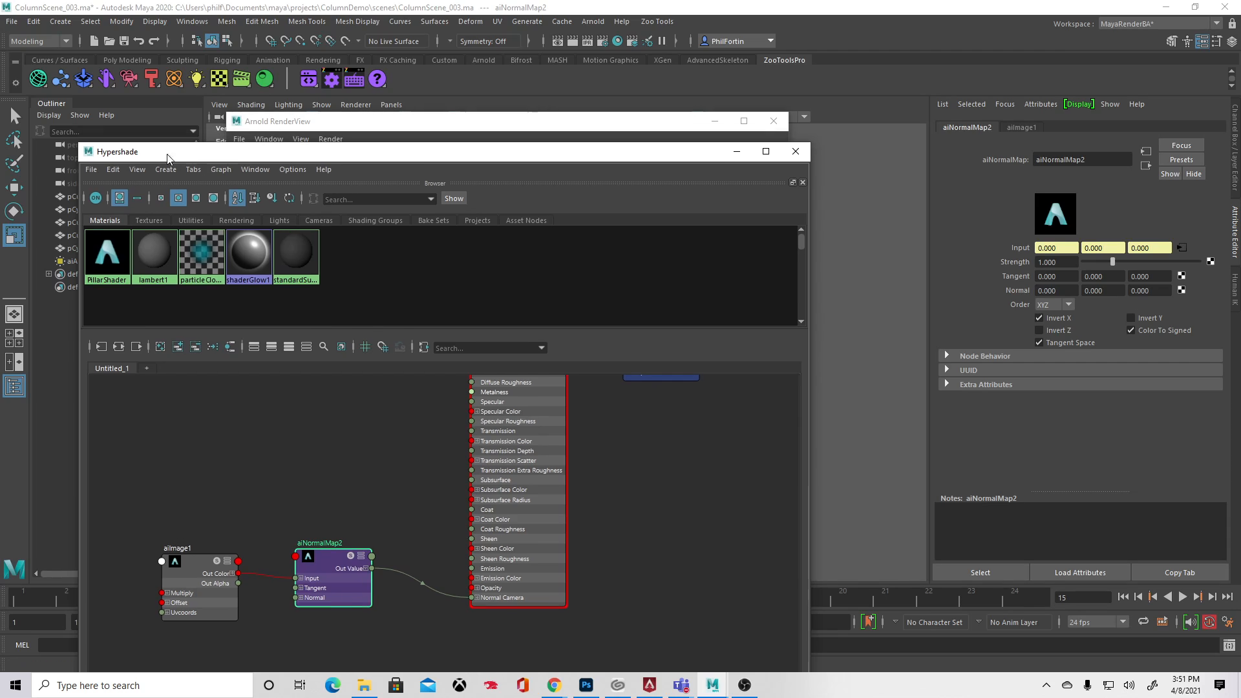
pyautogui.keyDown('alt'); pyautogui.moveTo(633, 511); pyautogui.dragTo(650, 552, button='middle'); pyautogui.keyUp('alt')
pyautogui.click(516, 479)
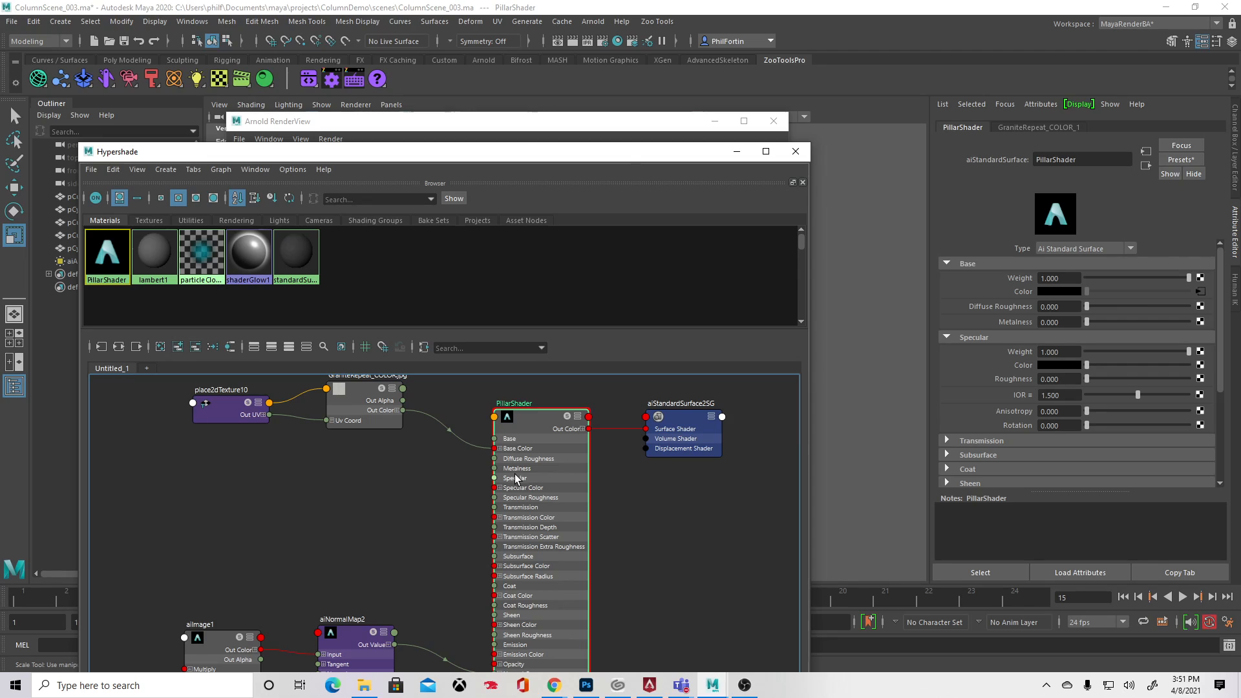
pyautogui.moveTo(628, 155); pyautogui.dragTo(595, 573)
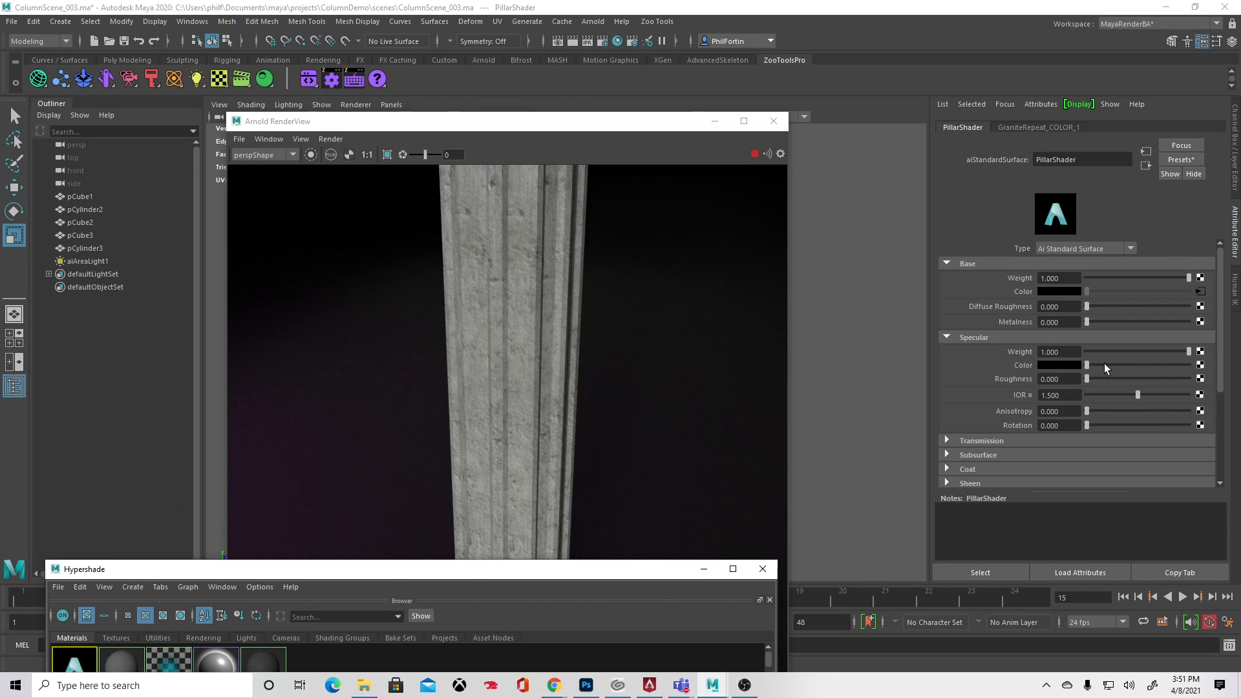
pyautogui.moveTo(1088, 365); pyautogui.dragTo(1191, 366)
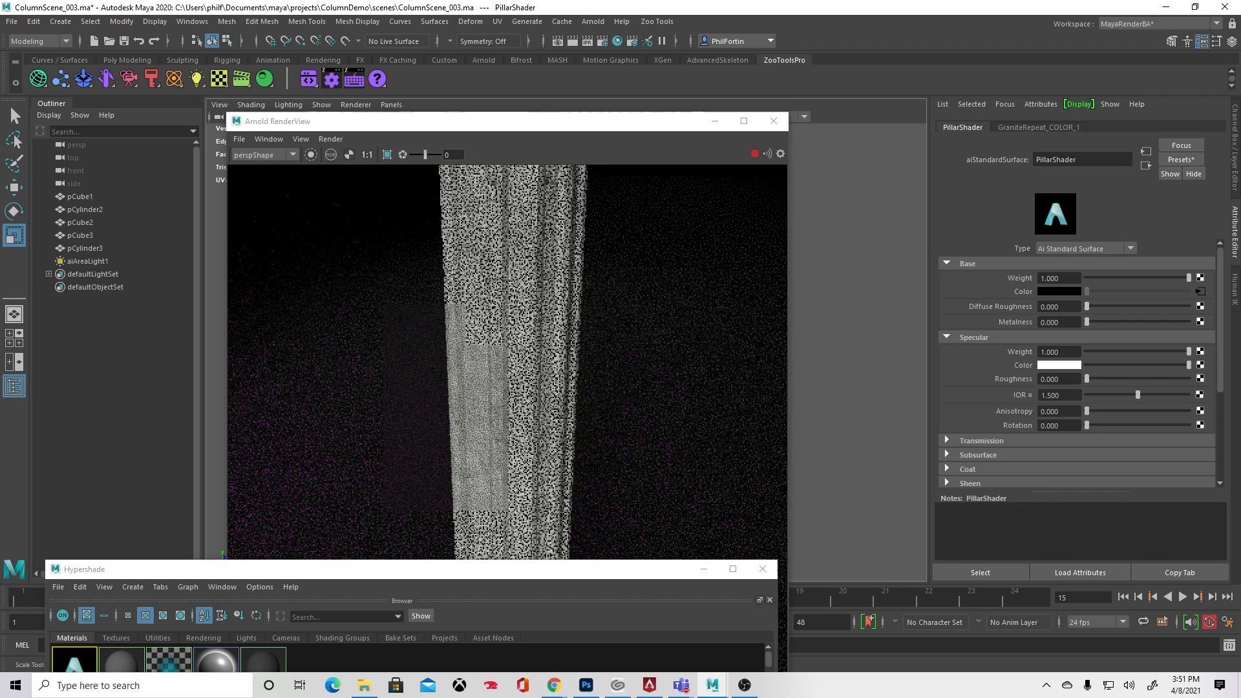
pyautogui.click(627, 379)
# Step: Replace the scene lighting with the third preset in the second row of the Zoo Tools Light Presets library
pyautogui.keyDown('alt'); pyautogui.moveTo(844, 374); pyautogui.dragTo(799, 359); pyautogui.keyUp('alt')
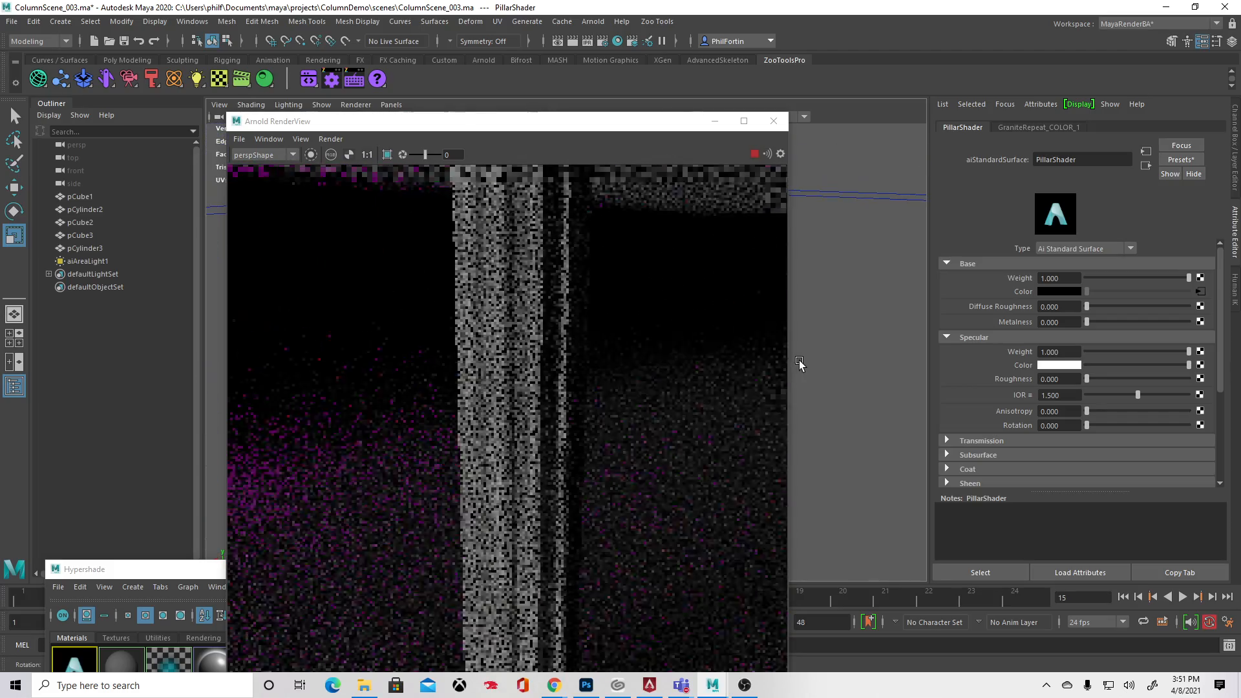
pyautogui.moveTo(603, 124); pyautogui.dragTo(439, 274)
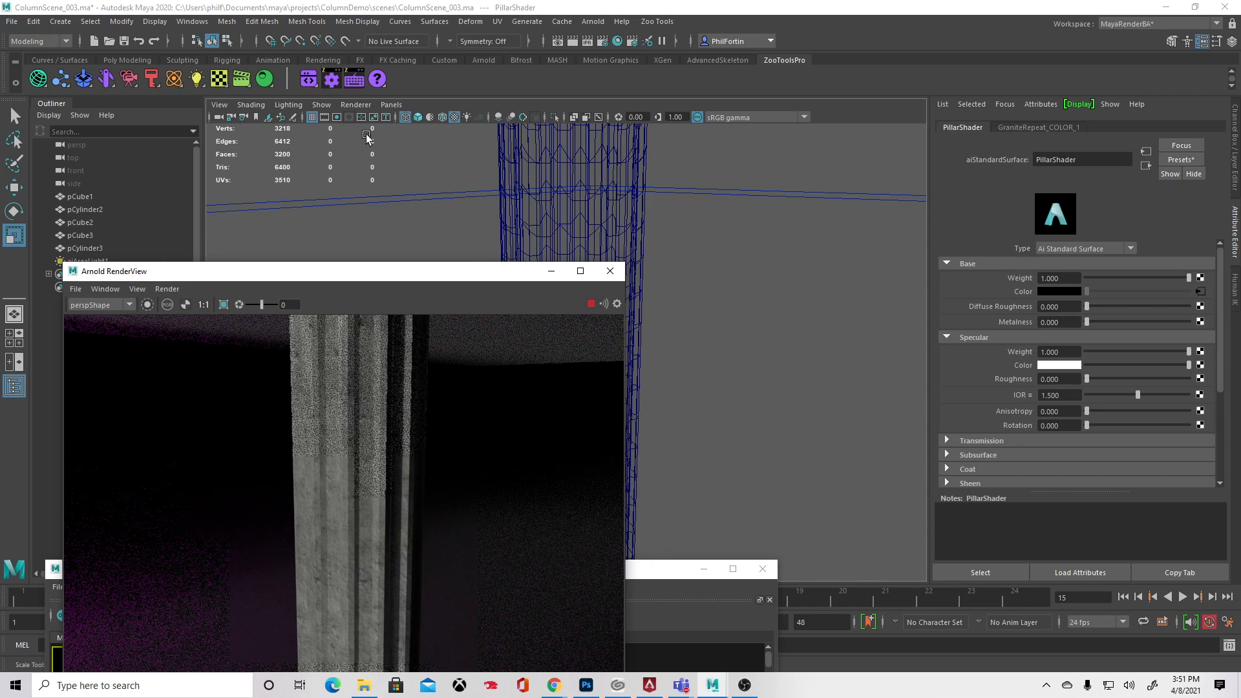
pyautogui.click(197, 80)
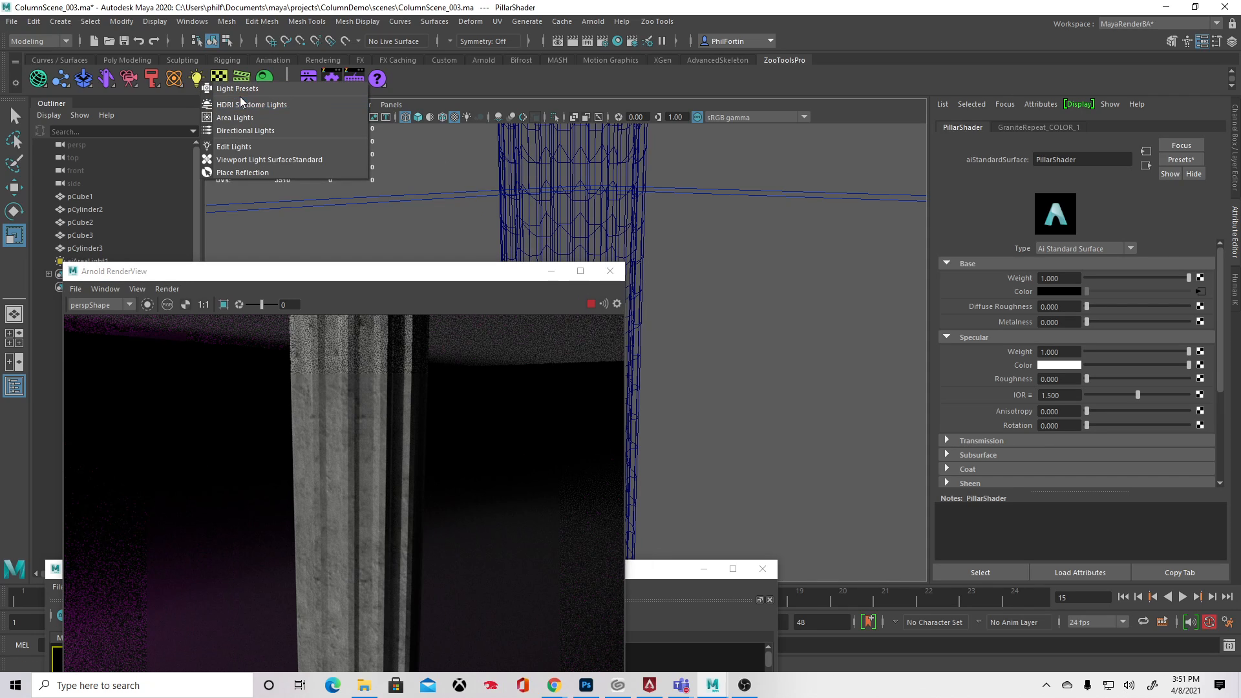
pyautogui.click(273, 91)
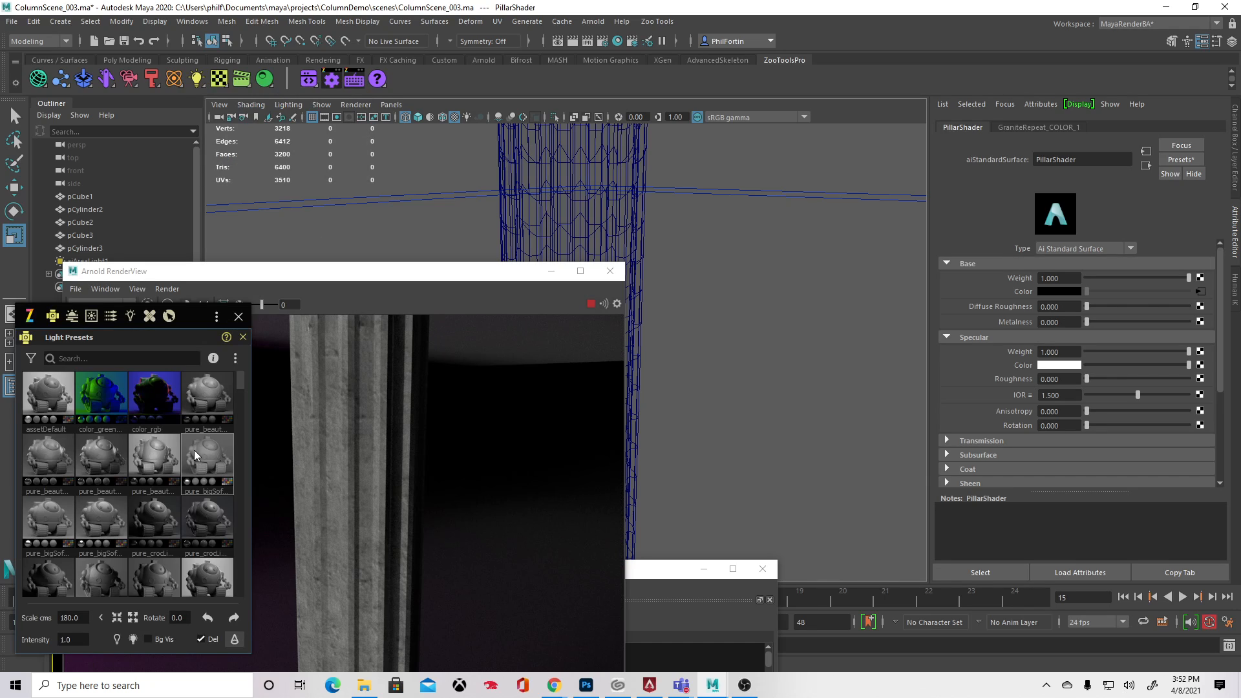
pyautogui.click(163, 457)
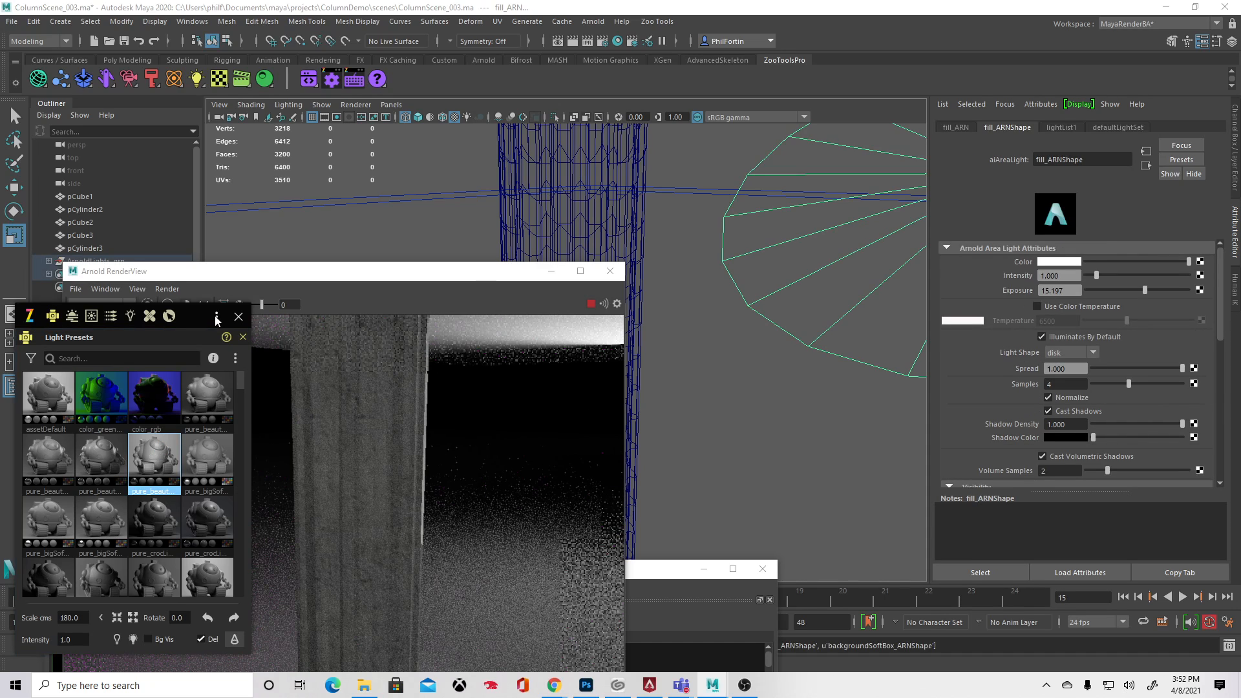
pyautogui.click(237, 319)
# Step: Select the small magenta column pCylinder3 and assign PillarShader to it
pyautogui.keyDown('alt'); pyautogui.moveTo(634, 366); pyautogui.dragTo(579, 394); pyautogui.keyUp('alt')
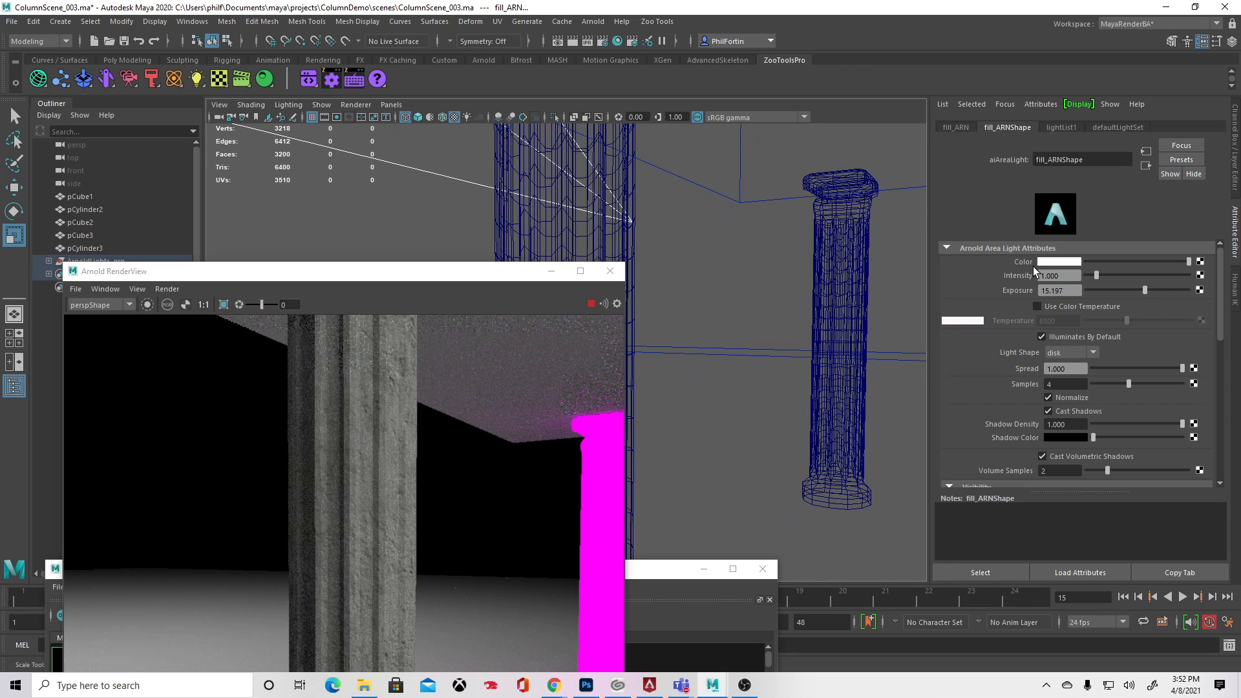
pyautogui.moveTo(421, 278); pyautogui.dragTo(479, 124)
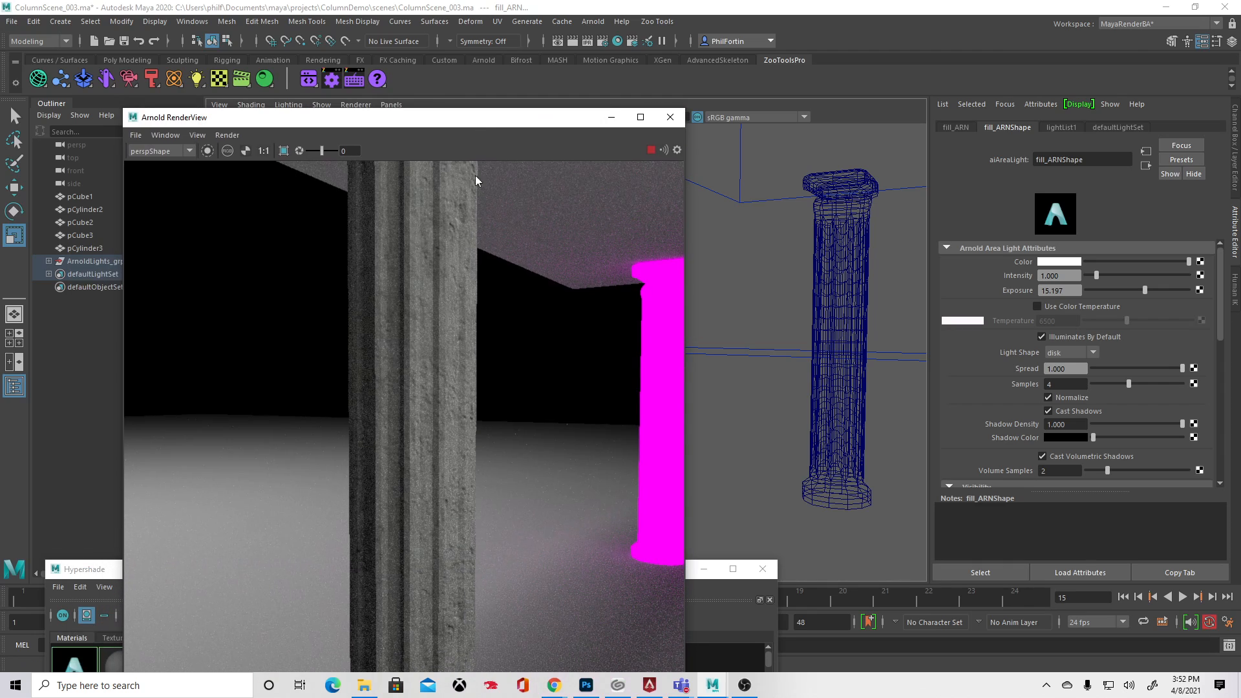
pyautogui.keyDown('alt'); pyautogui.moveTo(728, 297); pyautogui.dragTo(747, 296); pyautogui.keyUp('alt')
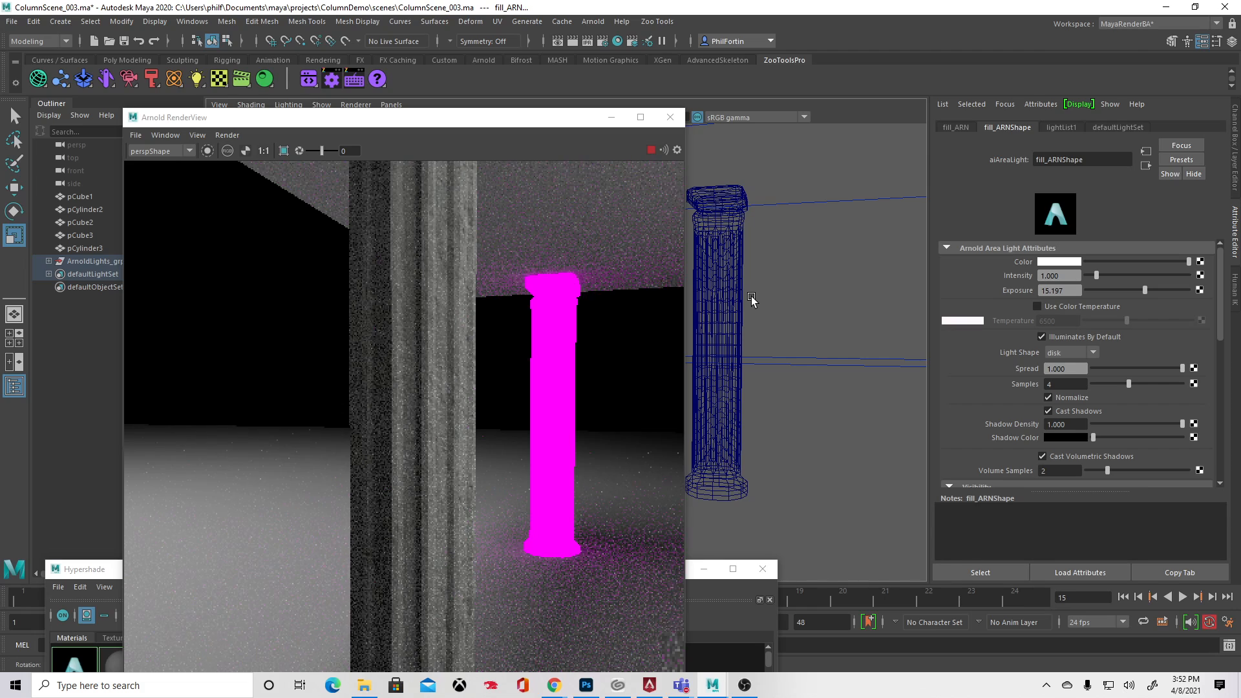
pyautogui.keyDown('alt'); pyautogui.moveTo(751, 296); pyautogui.dragTo(641, 335); pyautogui.keyUp('alt')
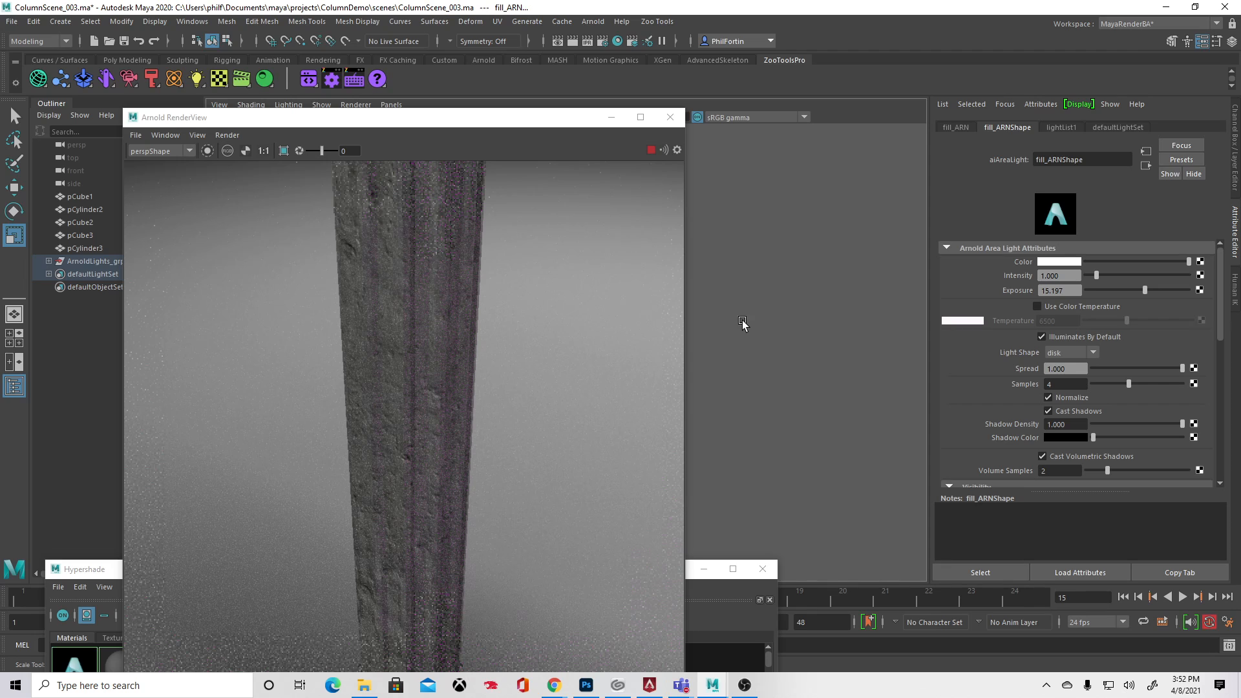
pyautogui.keyDown('alt'); pyautogui.moveTo(771, 309); pyautogui.dragTo(808, 304); pyautogui.keyUp('alt')
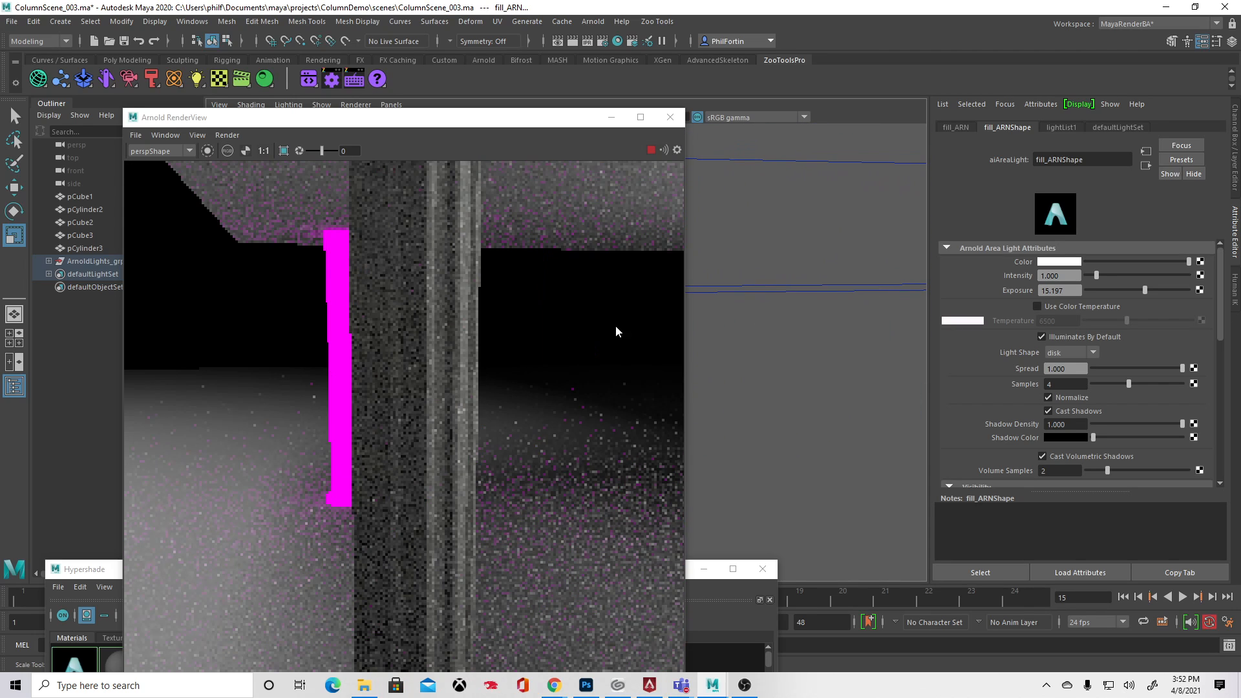
pyautogui.click(332, 340)
pyautogui.moveTo(344, 123); pyautogui.dragTo(822, 184)
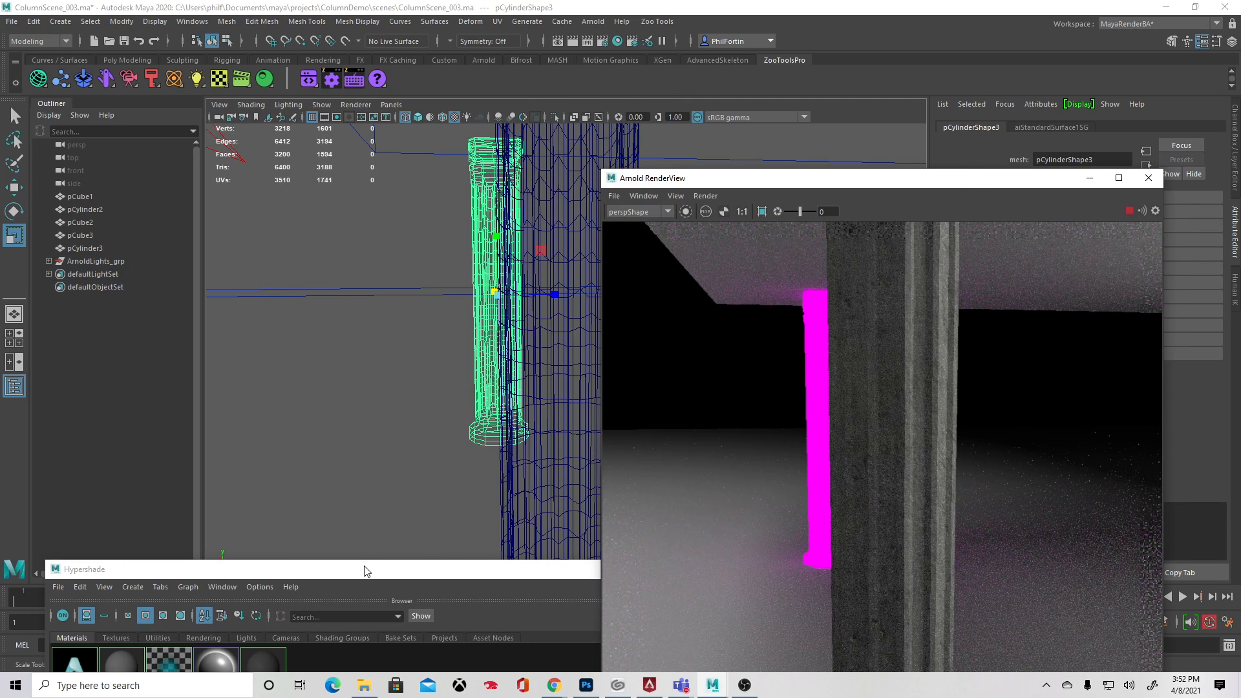
pyautogui.moveTo(360, 573); pyautogui.dragTo(328, 382)
pyautogui.moveTo(45, 487); pyautogui.dragTo(86, 494, button='right')
pyautogui.moveTo(483, 406); pyautogui.dragTo(298, 585)
# Step: Graph the input and output connections of PillarShader in the Hypershade work area
pyautogui.keyDown('alt'); pyautogui.moveTo(401, 338); pyautogui.dragTo(491, 348); pyautogui.keyUp('alt')
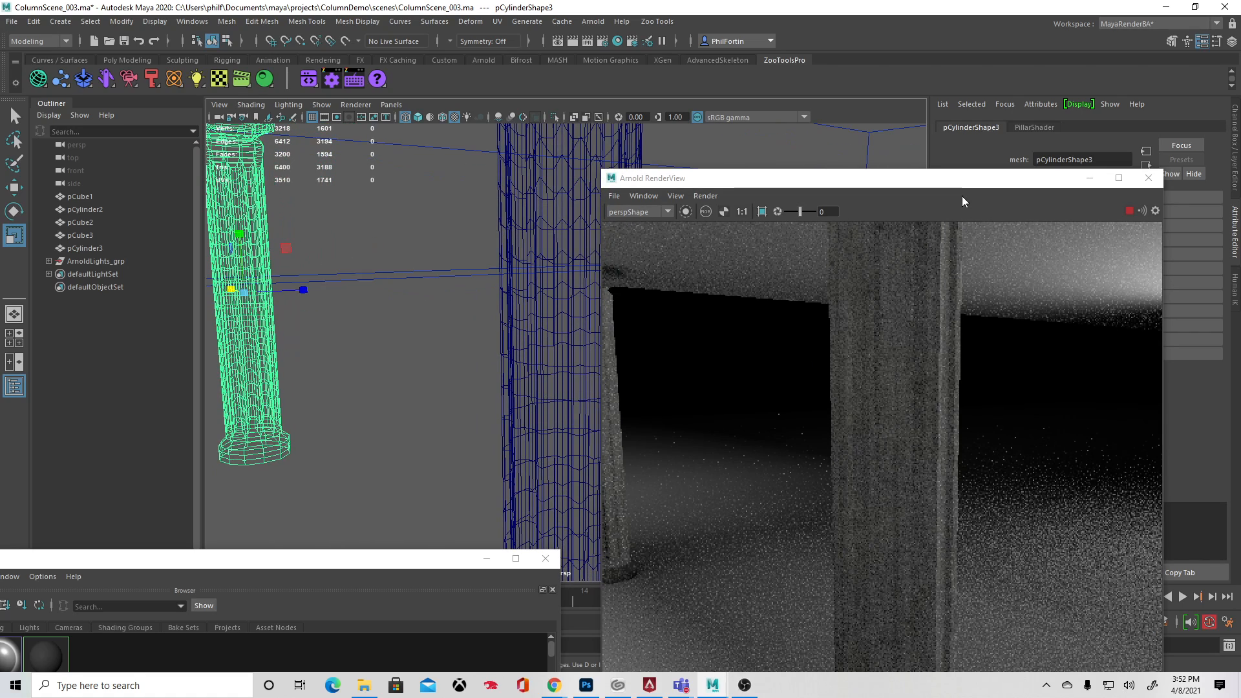
pyautogui.moveTo(965, 178); pyautogui.dragTo(507, 146)
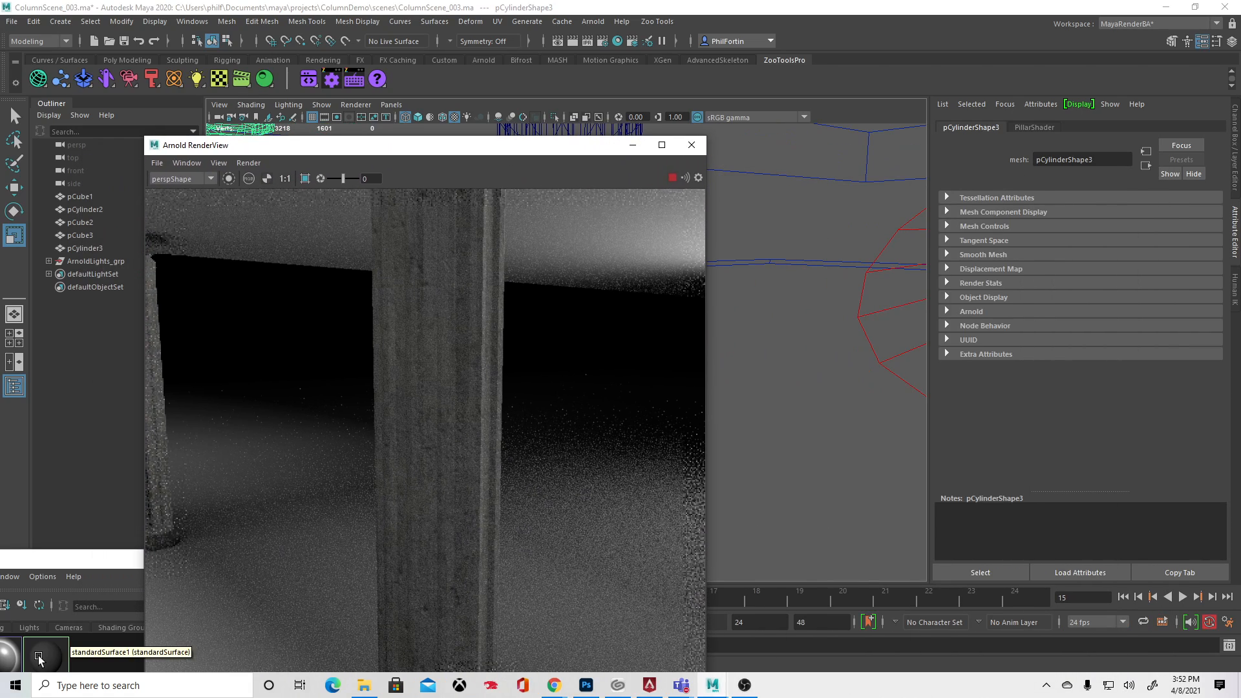
pyautogui.moveTo(73, 560); pyautogui.dragTo(479, 144)
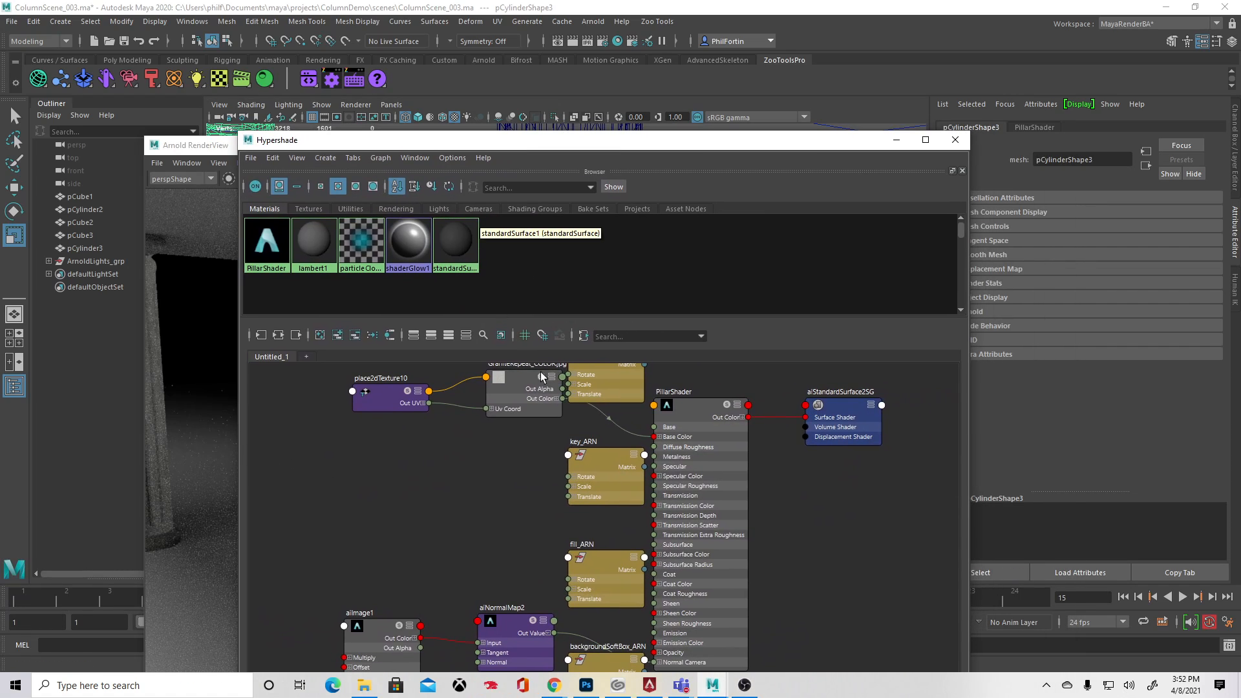
pyautogui.click(267, 242)
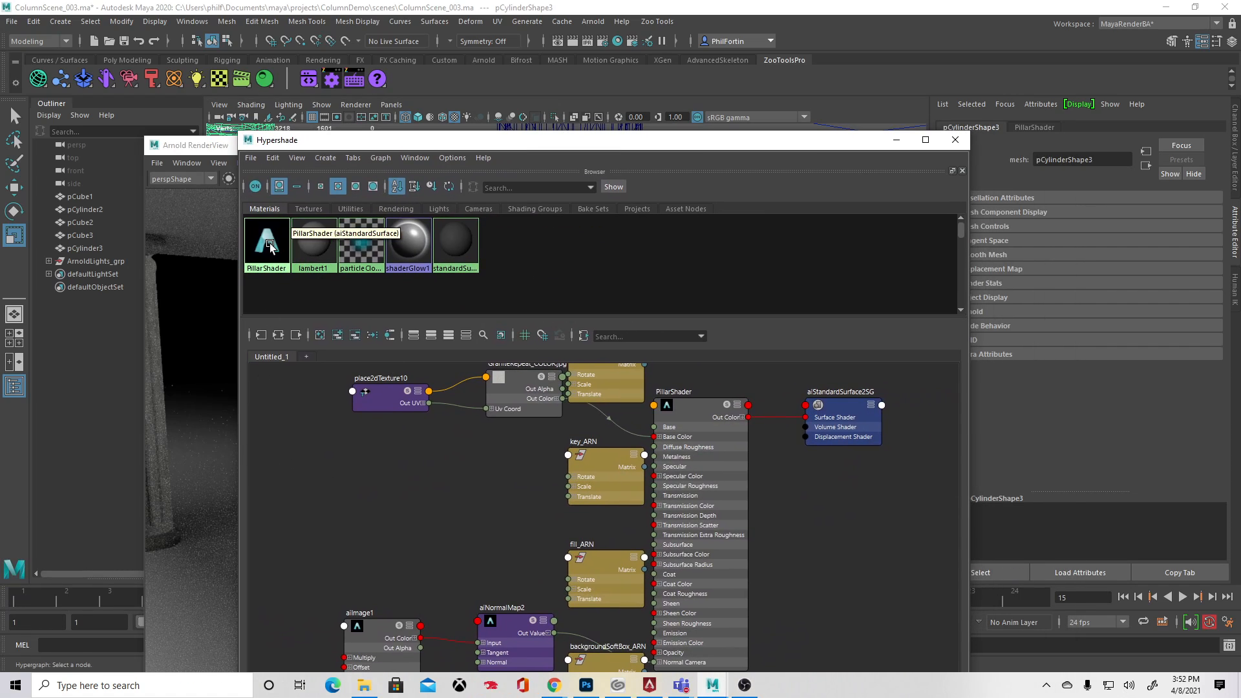
pyautogui.click(278, 334)
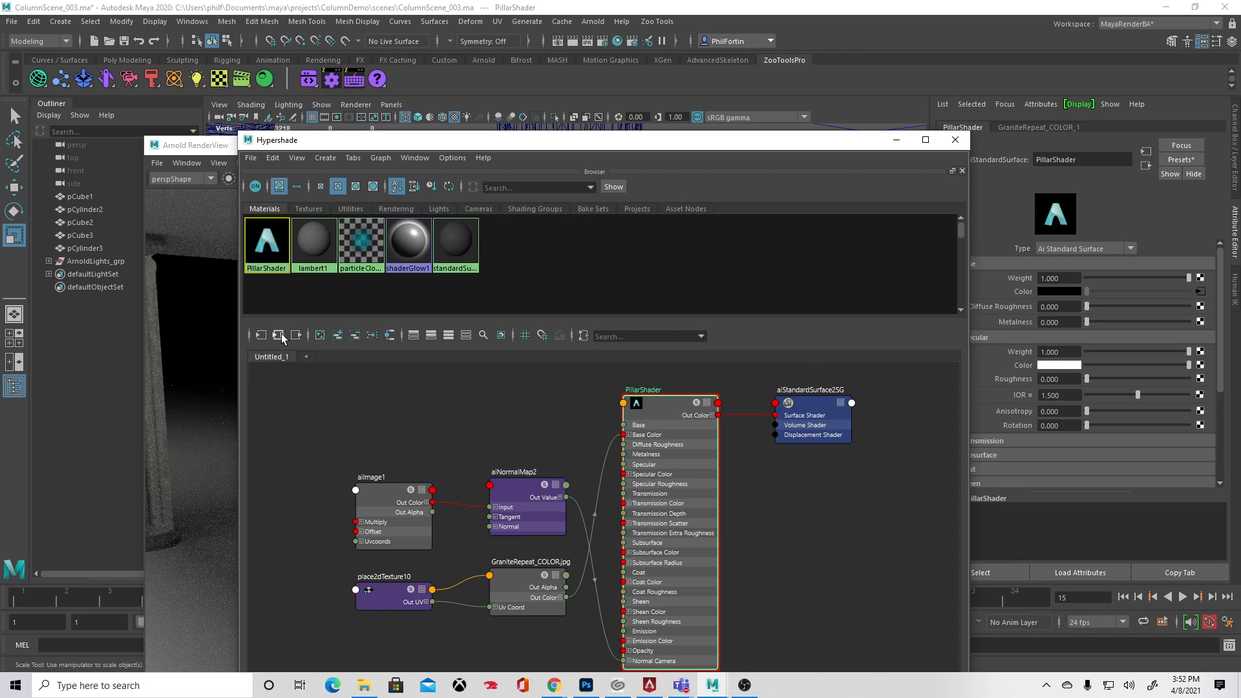
# Step: Rearrange the shading network, placing the granite colour nodes above the aiImage1 and aiNormalMap2 nodes, all before PillarShader
pyautogui.moveTo(682, 146); pyautogui.dragTo(627, 141)
pyautogui.moveTo(307, 570); pyautogui.dragTo(426, 389)
pyautogui.keyDown('shift'); pyautogui.click(340, 486); pyautogui.keyUp('shift')
pyautogui.moveTo(340, 486); pyautogui.dragTo(503, 574)
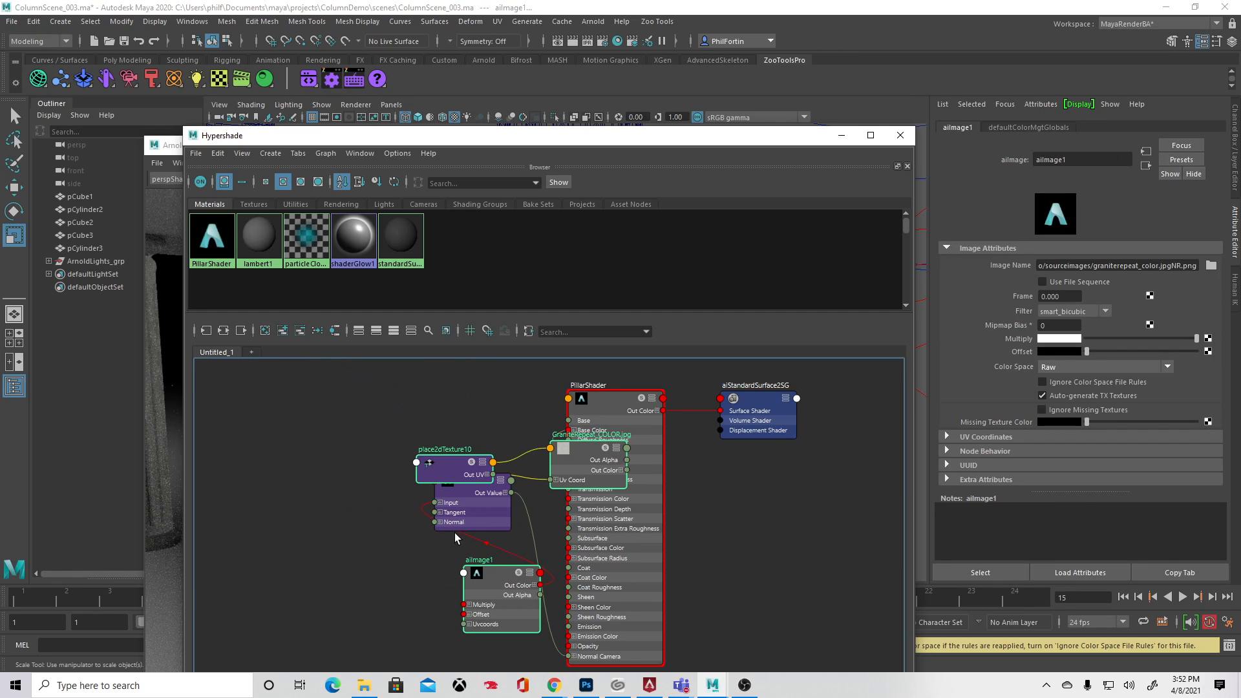
pyautogui.click(309, 516)
pyautogui.moveTo(545, 465); pyautogui.dragTo(593, 485)
pyautogui.moveTo(428, 409); pyautogui.dragTo(579, 487)
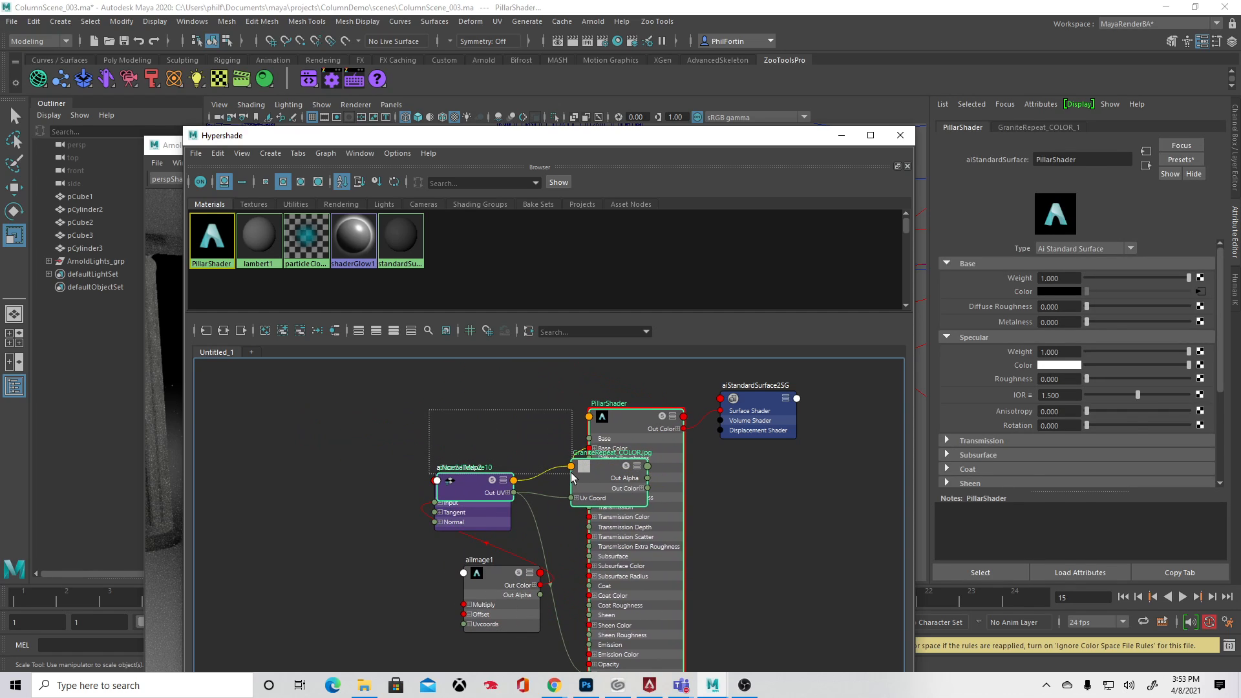
pyautogui.moveTo(480, 521); pyautogui.dragTo(361, 638)
pyautogui.click(494, 582)
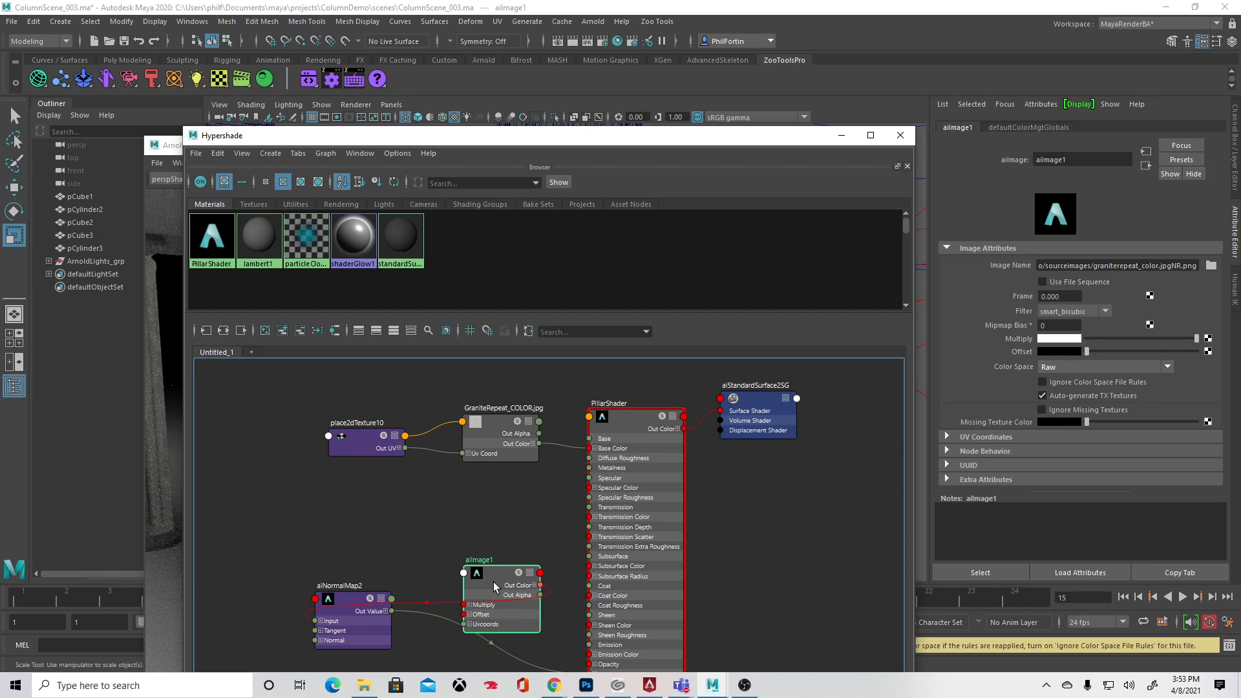
pyautogui.moveTo(494, 582); pyautogui.dragTo(246, 616)
pyautogui.moveTo(636, 478); pyautogui.dragTo(636, 476)
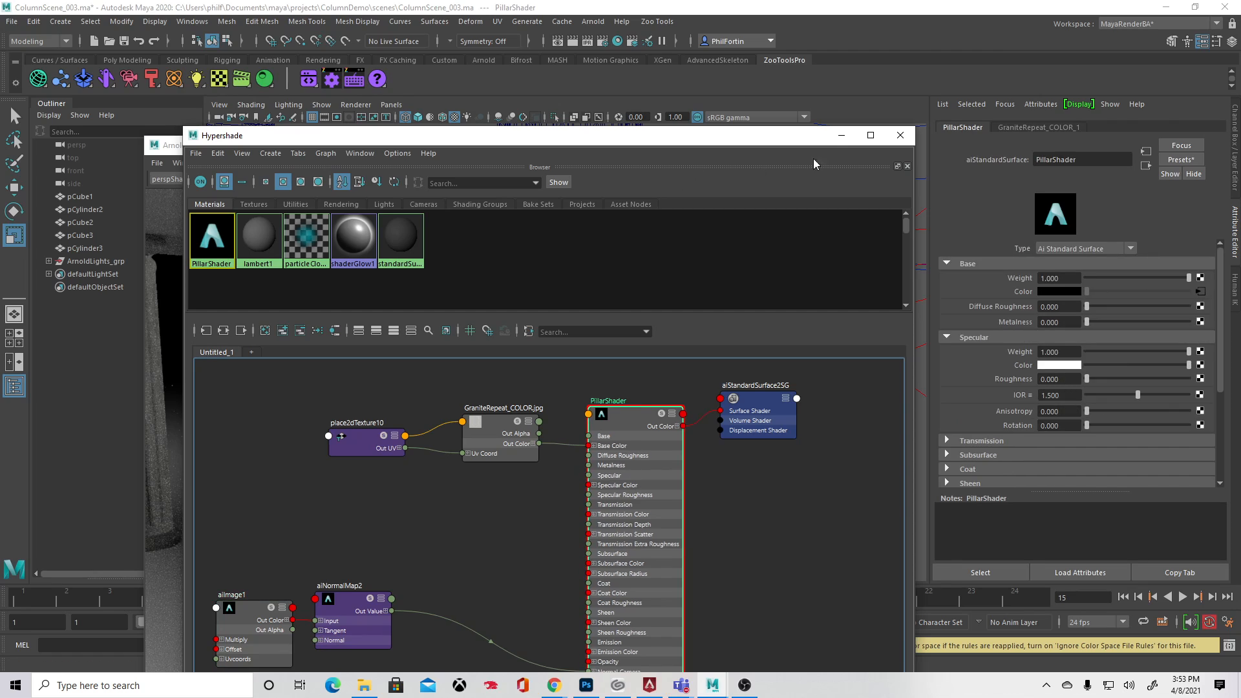
# Step: Minimize Hypershade and set PillarShader's Transmission Weight to 1.000
pyautogui.click(836, 137)
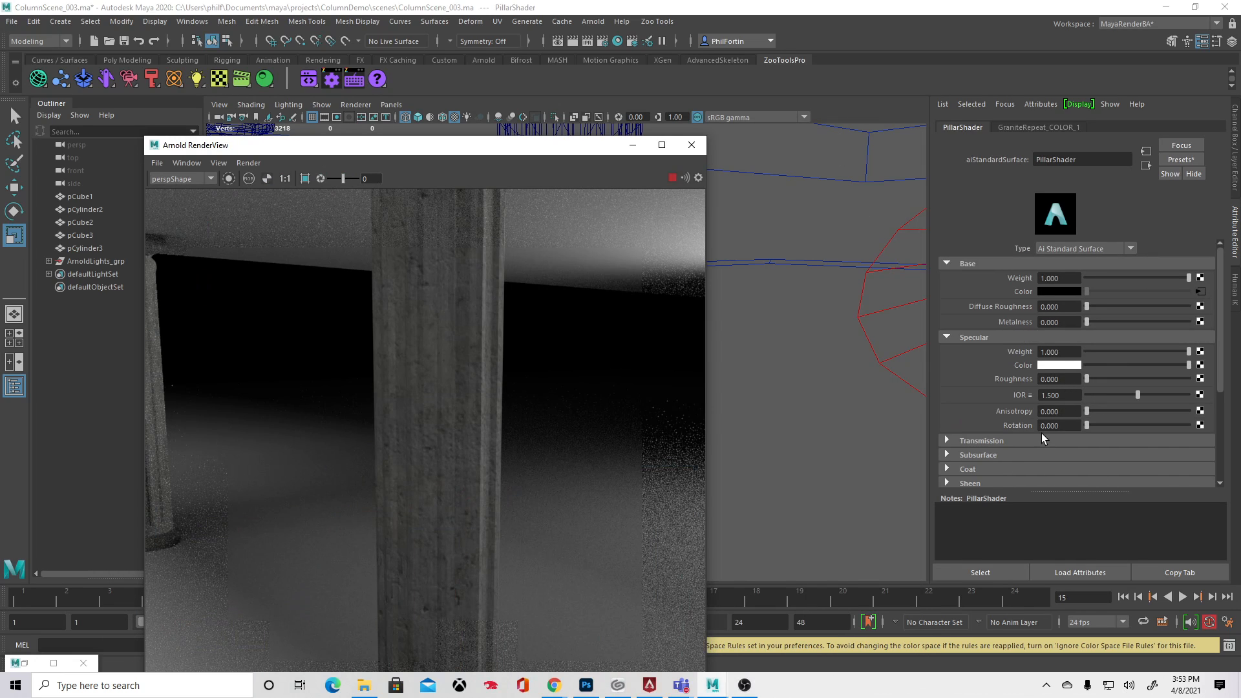
pyautogui.click(948, 440)
pyautogui.moveTo(1086, 456); pyautogui.dragTo(1189, 455)
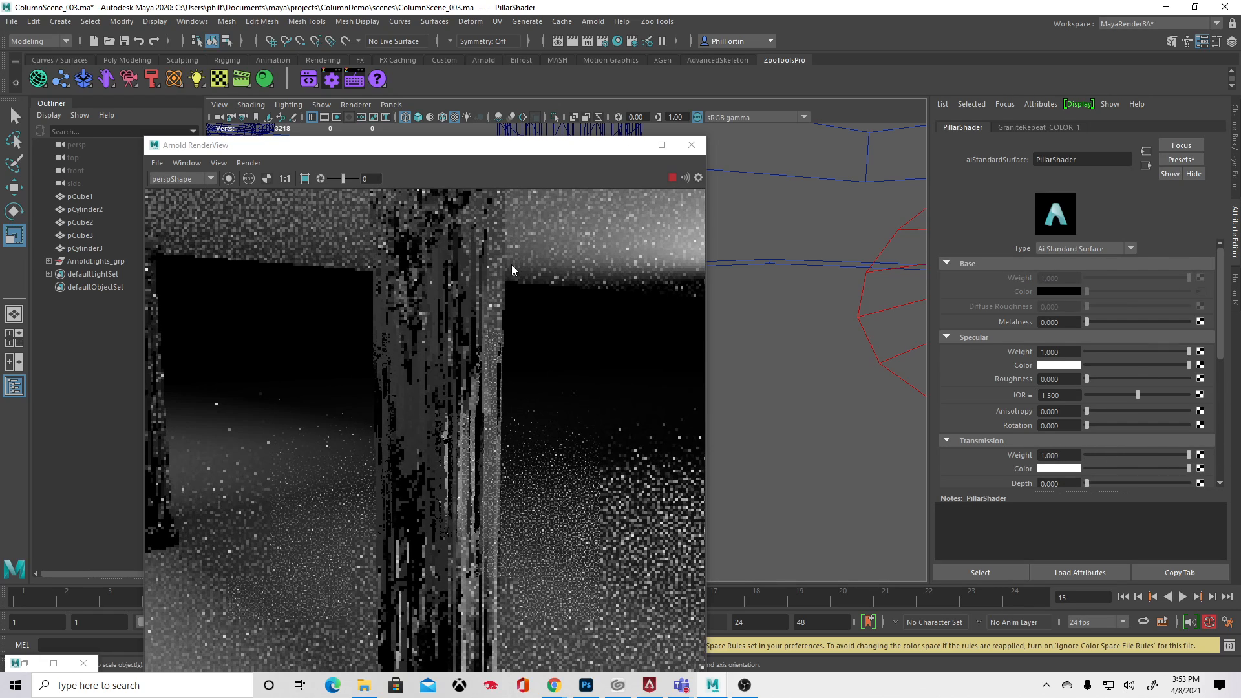
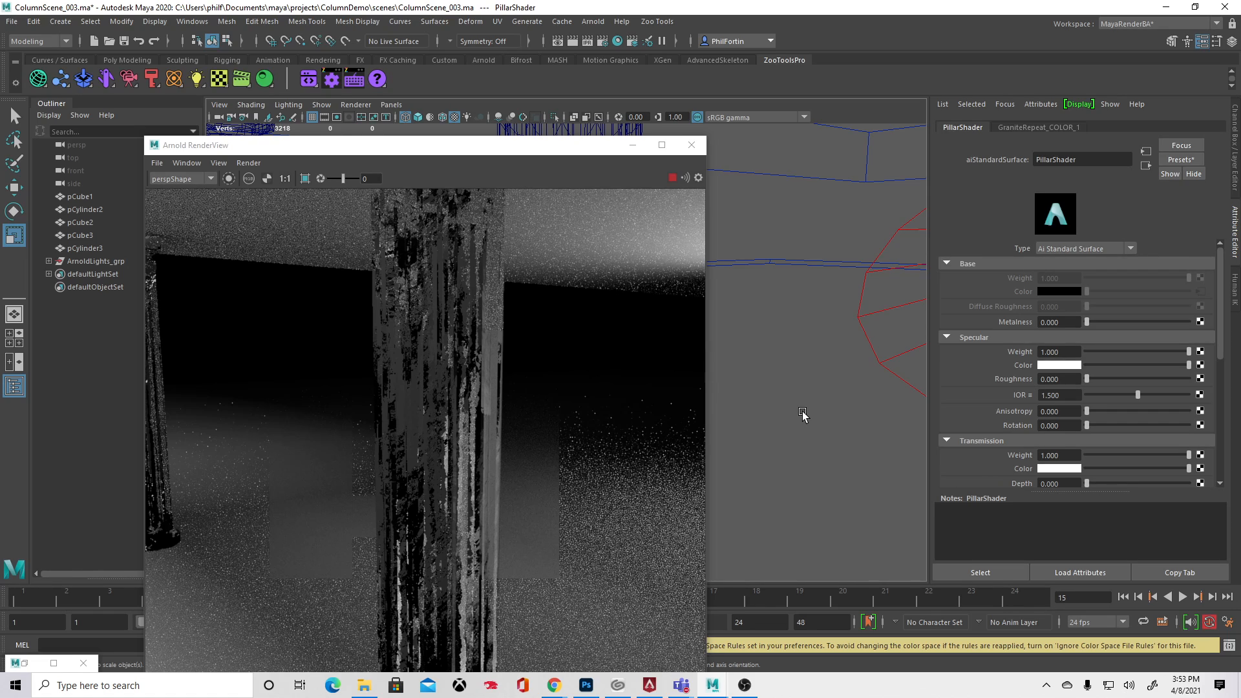
pyautogui.scroll(-5, 1096, 420)
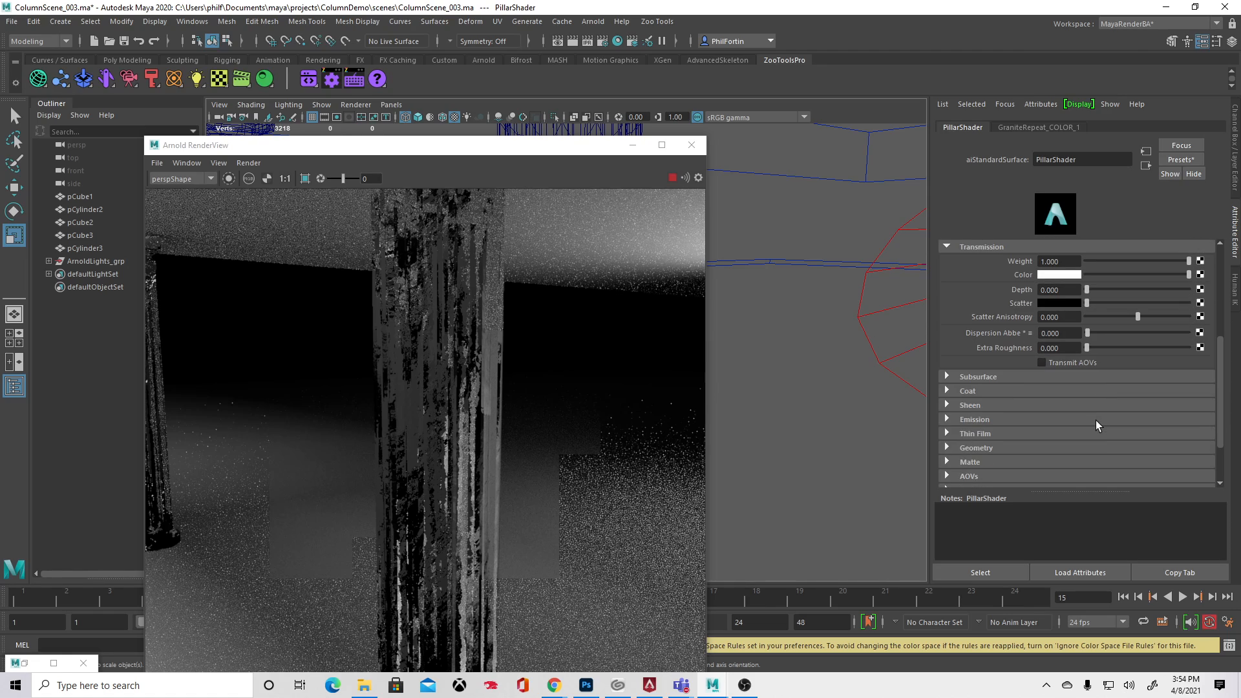
# Step: Open the aiNormalMap2 node from PillarShader's Geometry Bump Mapping and set its Strength to 2
pyautogui.click(948, 447)
pyautogui.scroll(-2, 1173, 453)
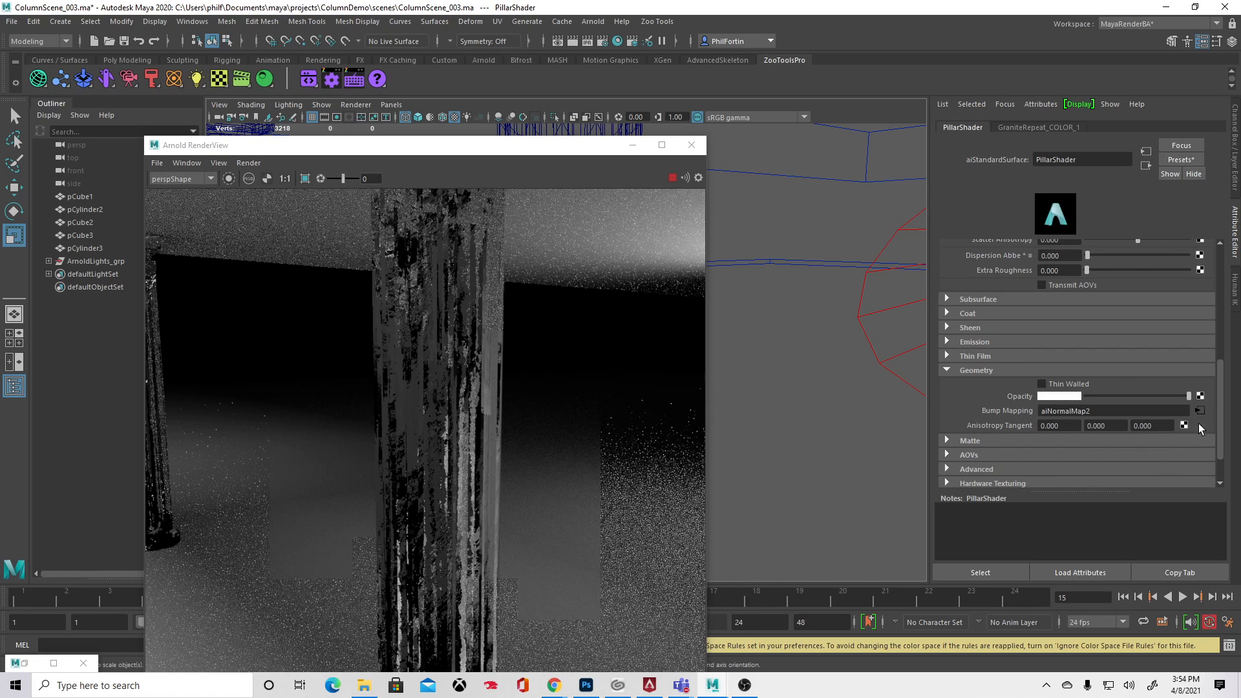
pyautogui.click(1199, 411)
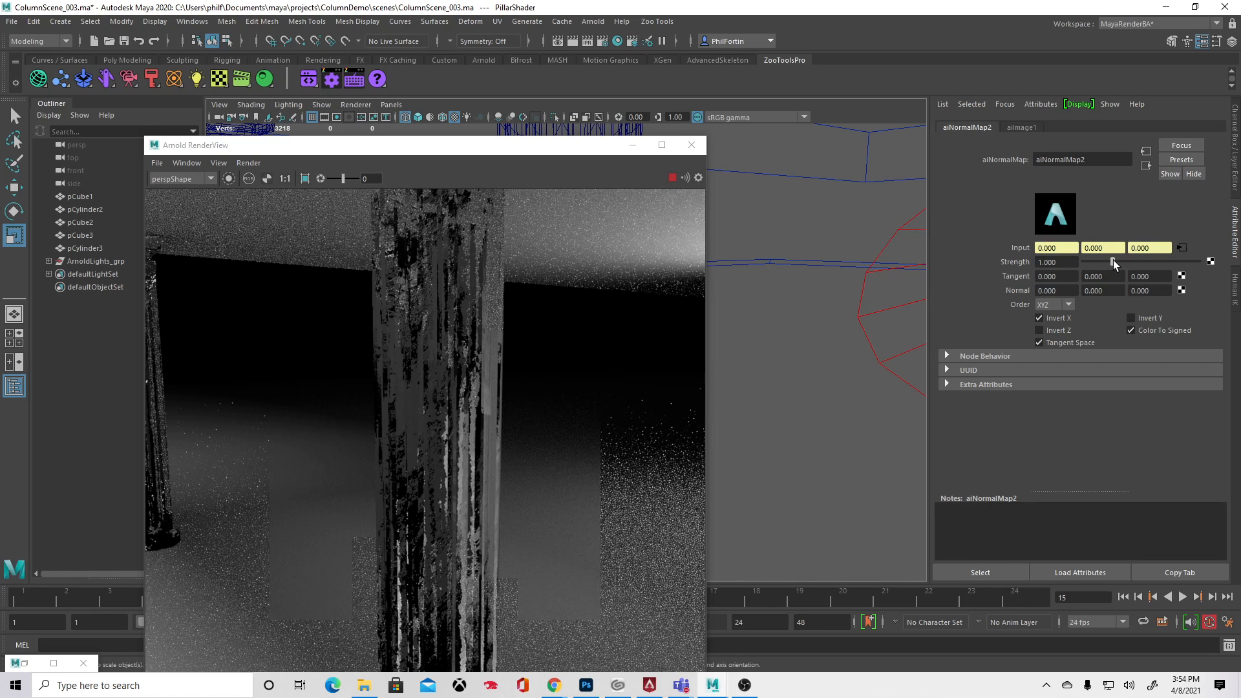
pyautogui.moveTo(1113, 260); pyautogui.dragTo(1137, 263)
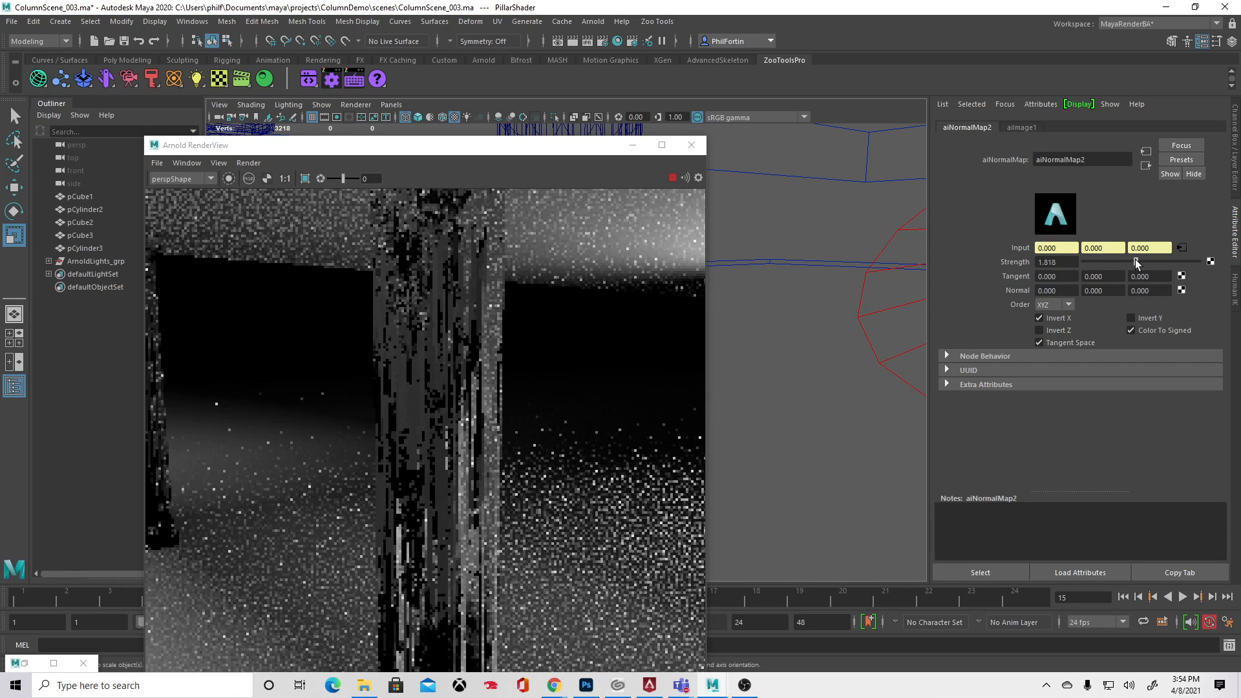
pyautogui.doubleClick(1053, 262)
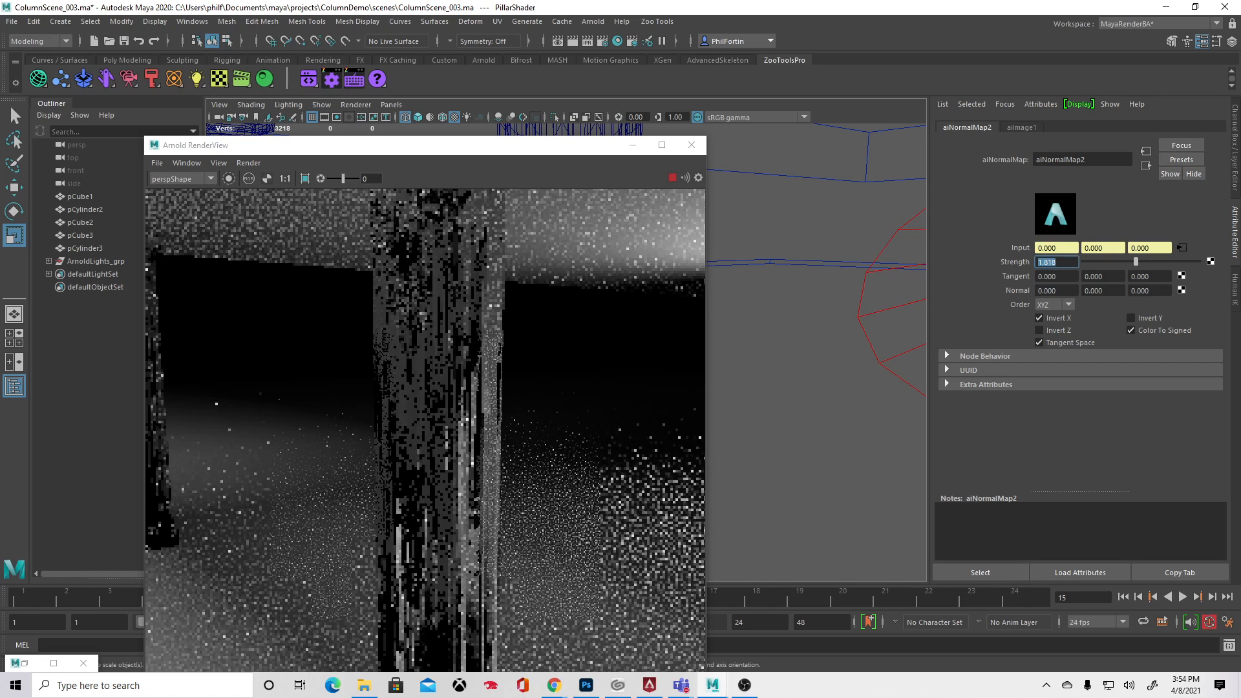
pyautogui.write('2')
pyautogui.press('Return')
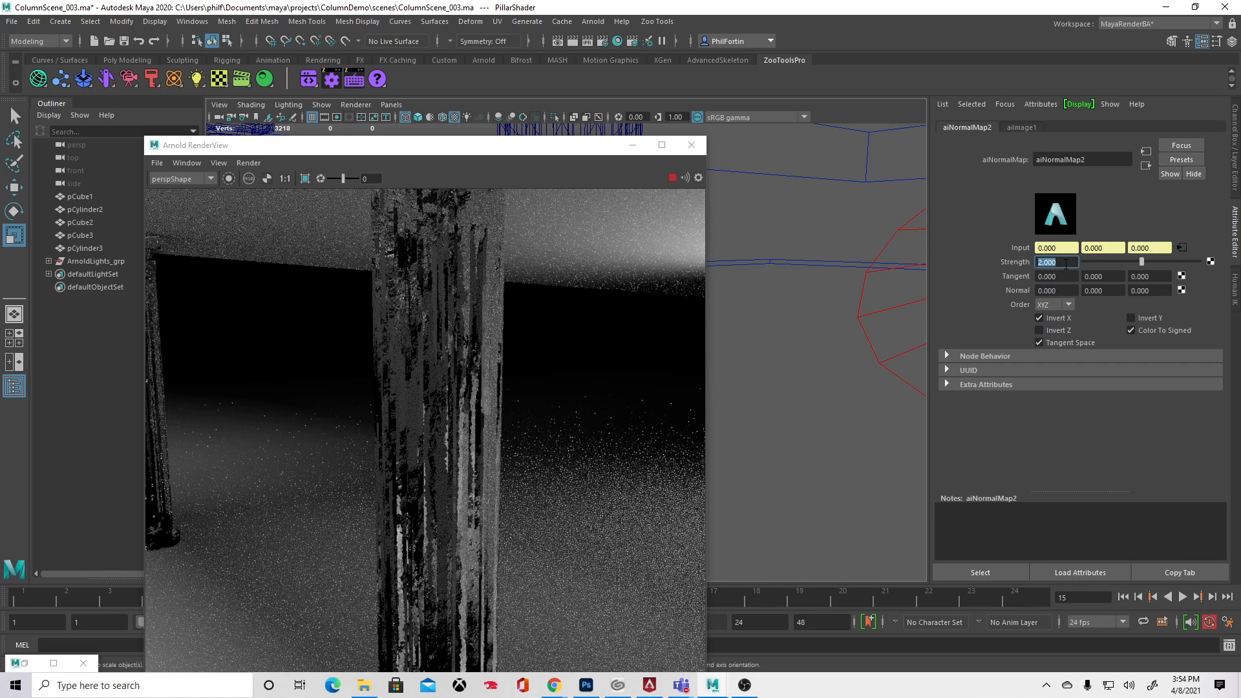
# Step: Set aiNormalMap2's Strength back to 1, and turn Invert X off and on again to compare the render
pyautogui.write('1')
pyautogui.press('Return')
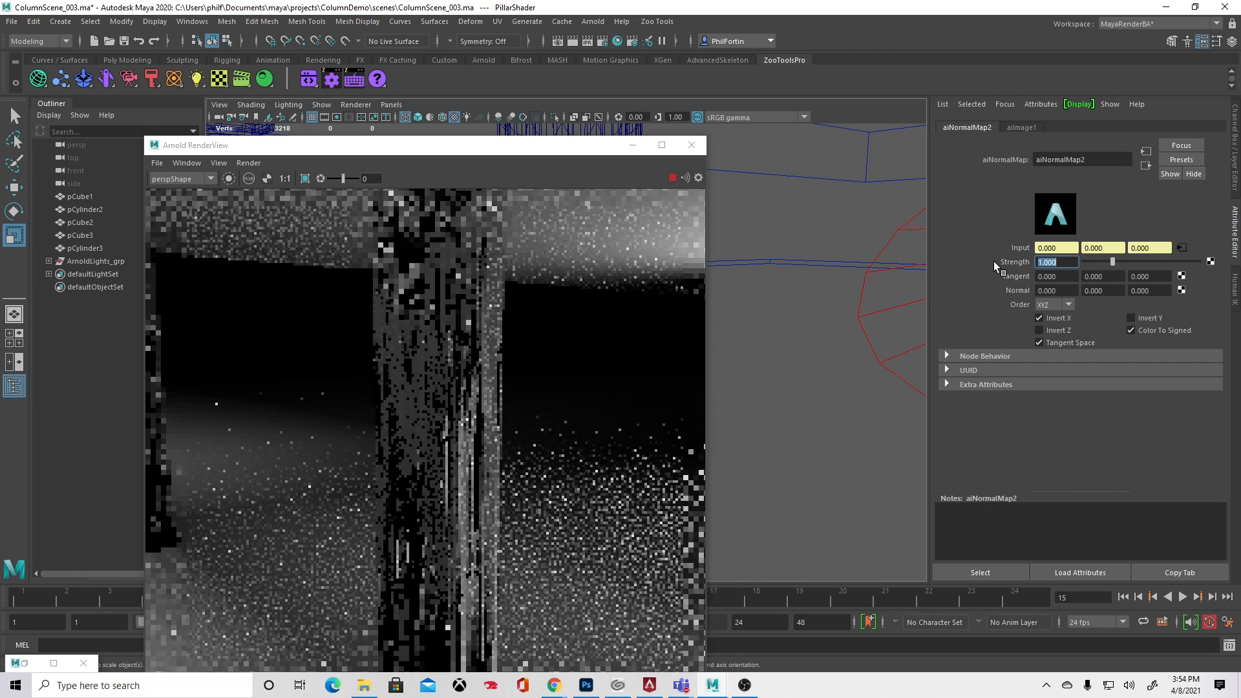
pyautogui.click(1039, 317)
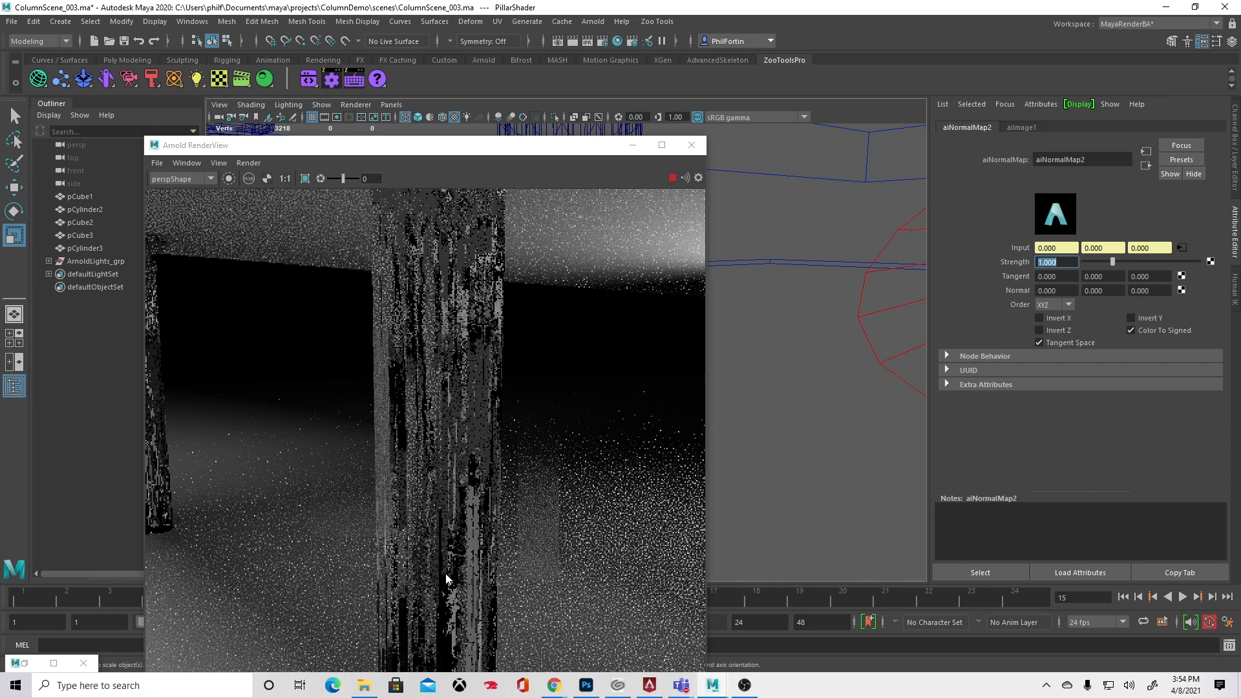
pyautogui.click(1039, 318)
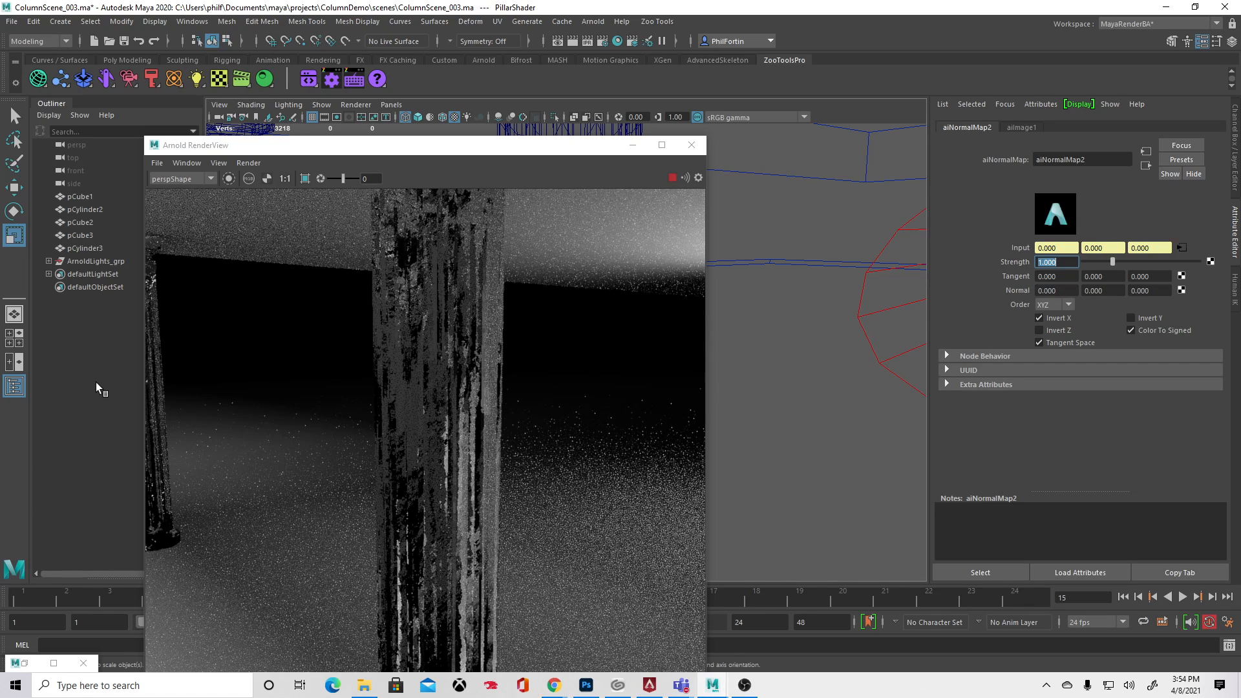
# Step: Restore Hypershade, select PillarShader and set its Transmission Weight to 0.000, keeping the render in view
pyautogui.click(37, 668)
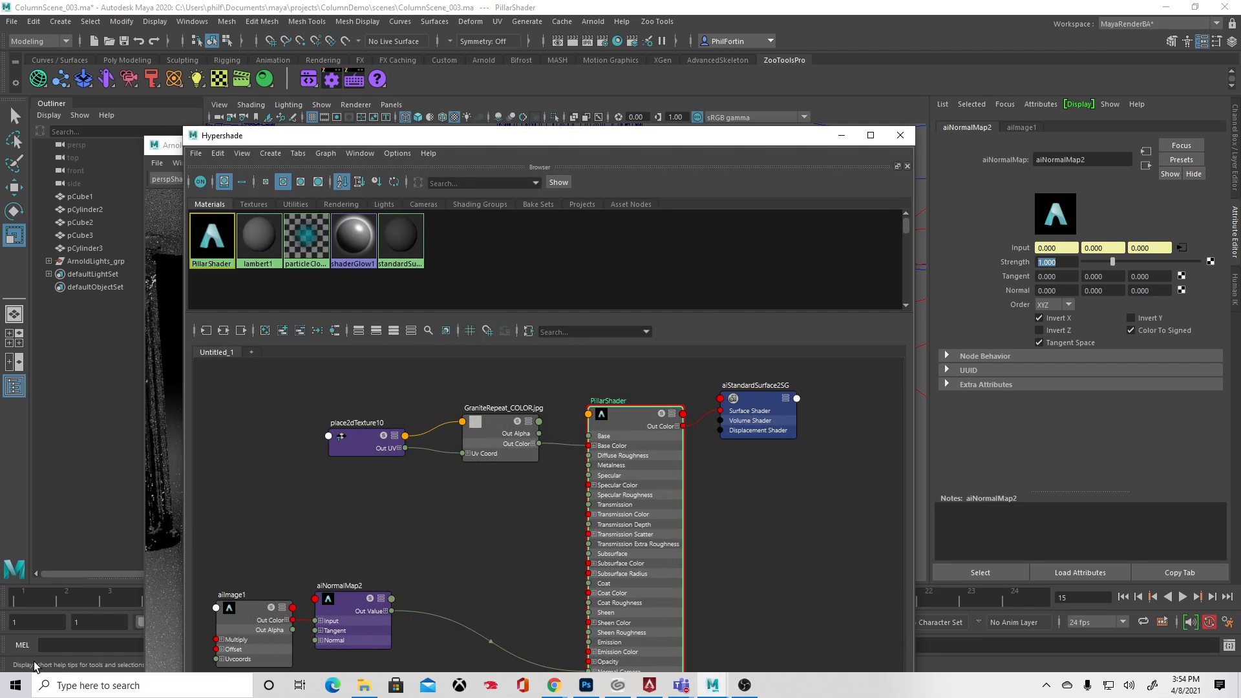
pyautogui.moveTo(771, 144); pyautogui.dragTo(756, 245)
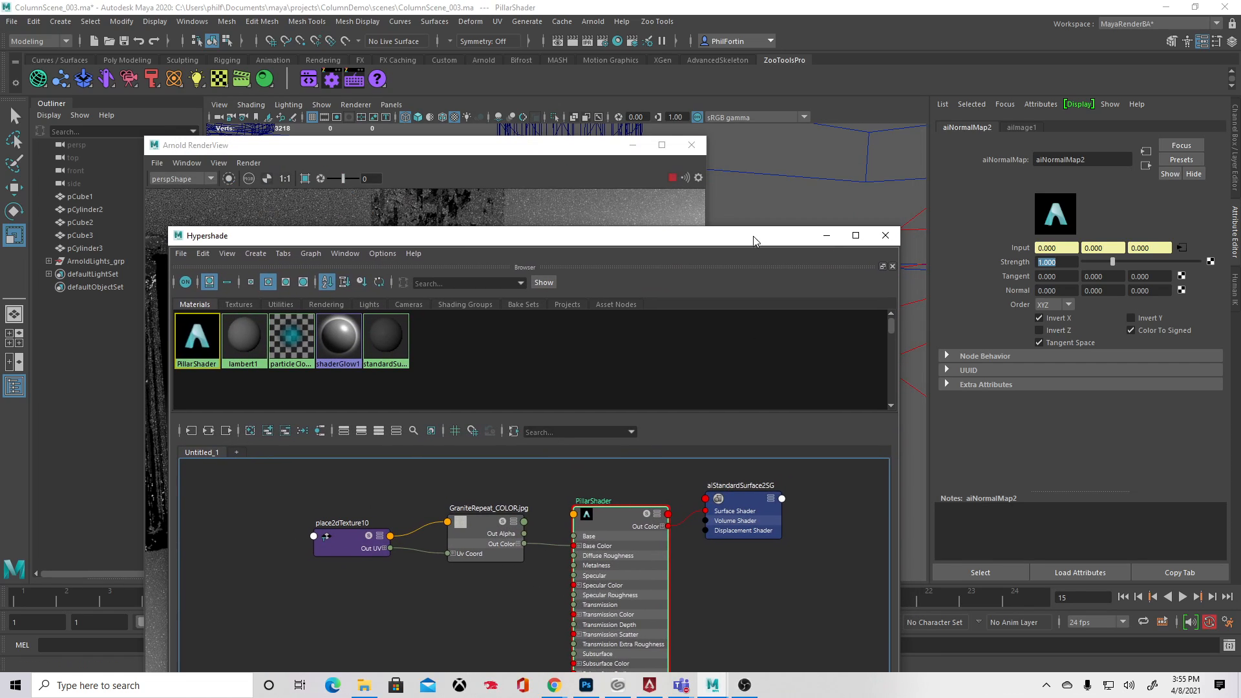
pyautogui.click(642, 570)
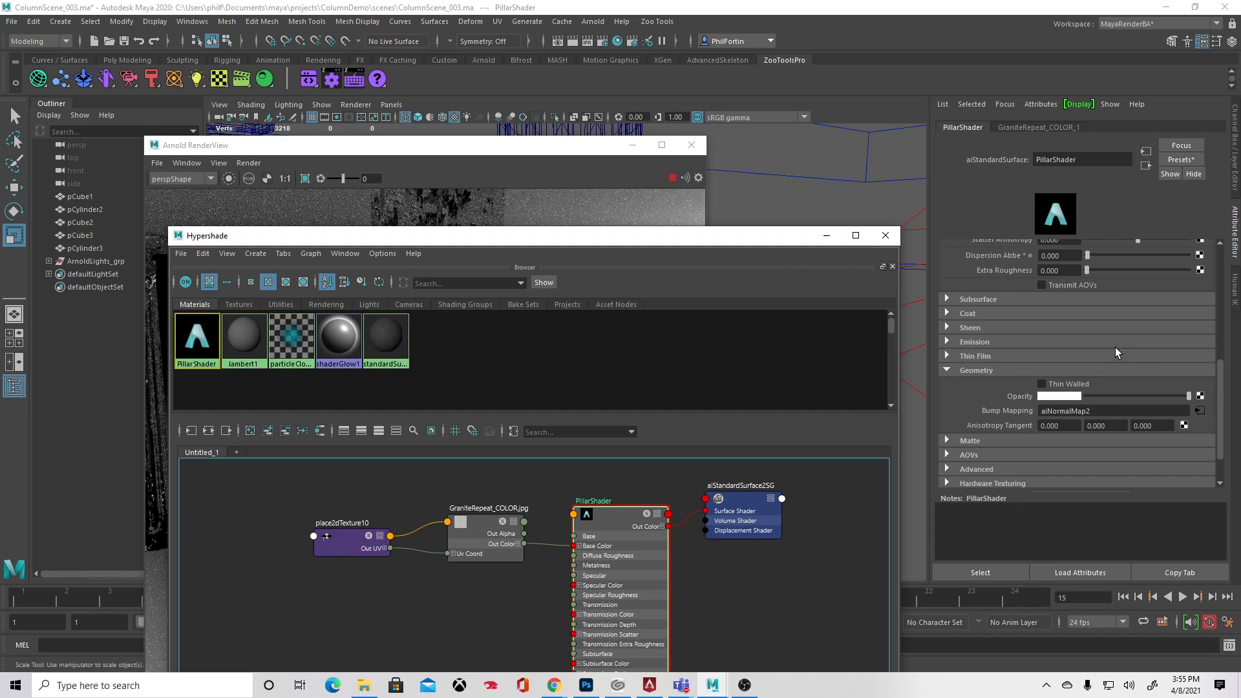
pyautogui.scroll(5, 1068, 363)
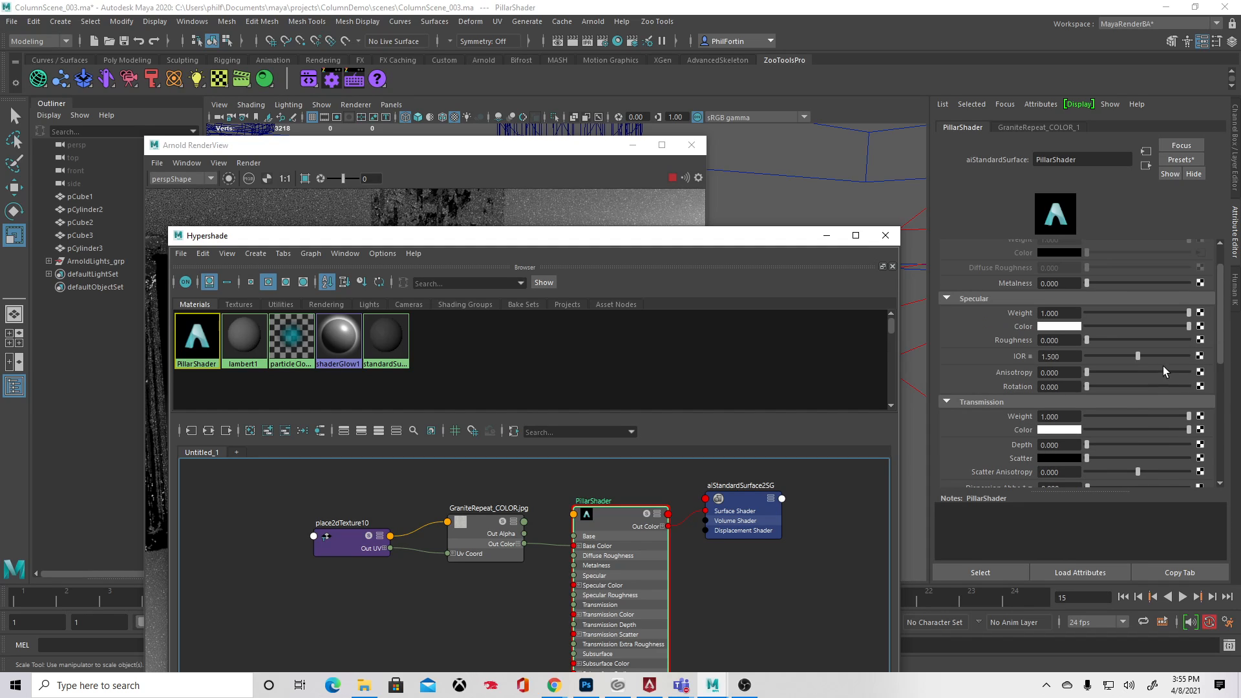
pyautogui.moveTo(1180, 416); pyautogui.dragTo(1096, 414)
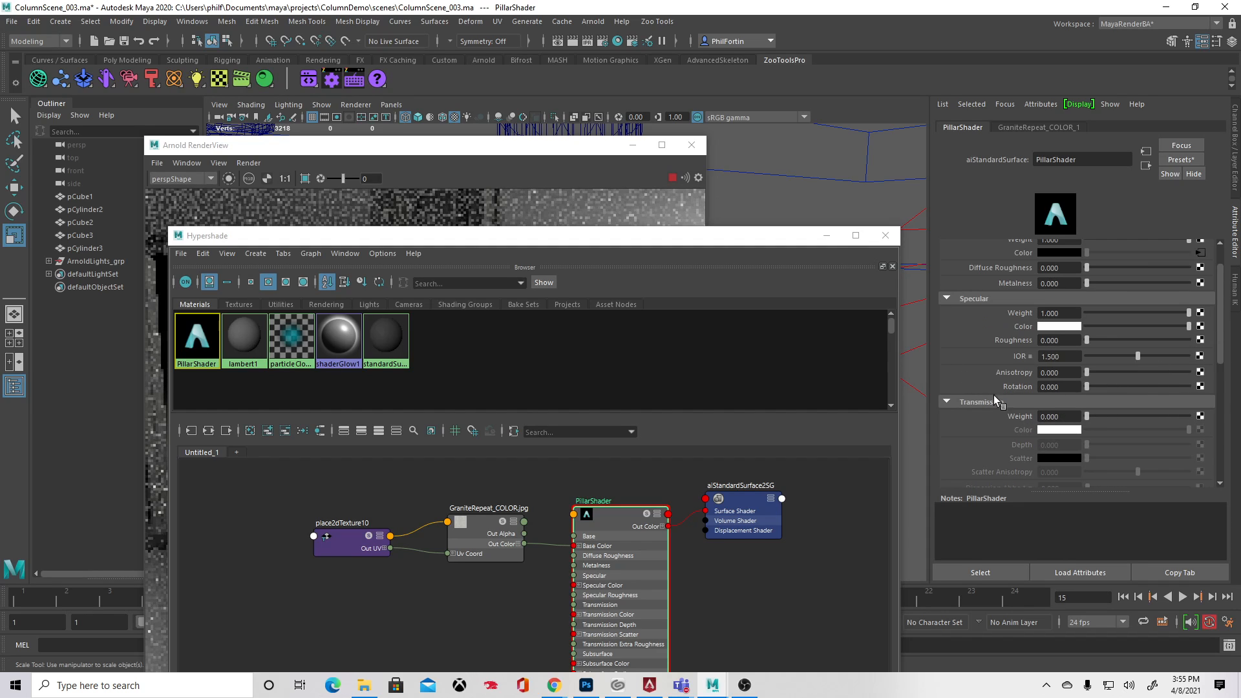
pyautogui.moveTo(573, 237); pyautogui.dragTo(500, 437)
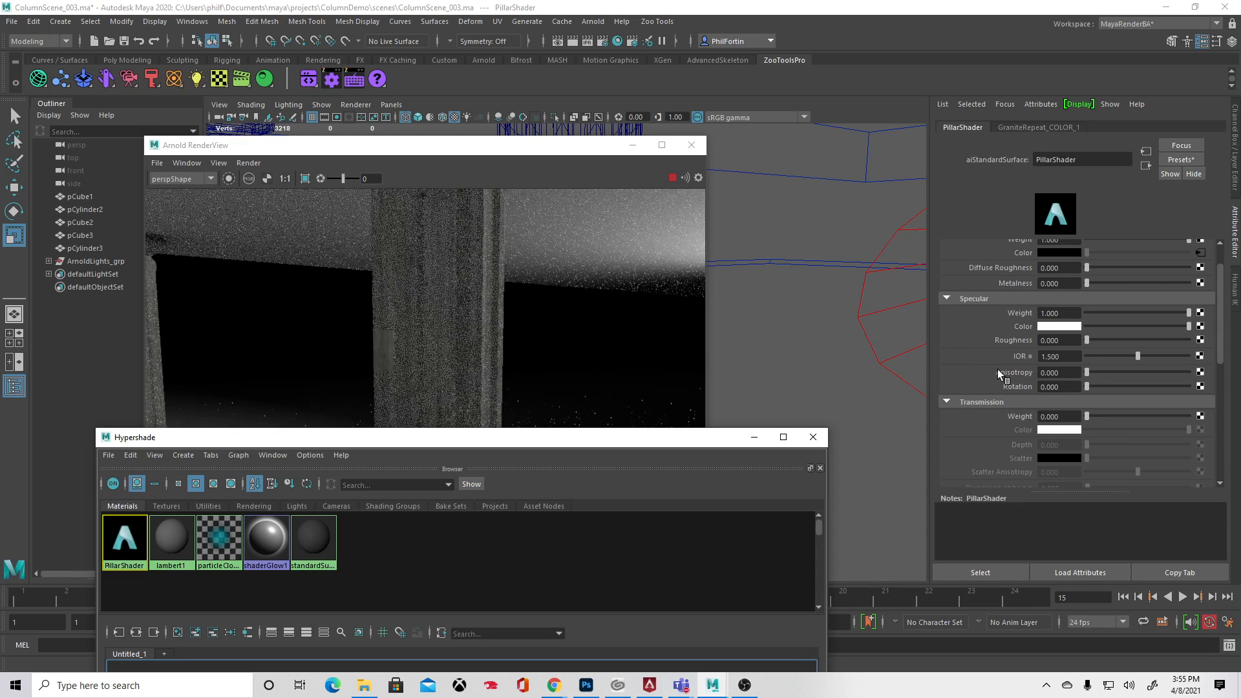
# Step: Import the GraniteRepeat_SPEC image from the sourceimages folder into the Hypershade work area
pyautogui.moveTo(532, 444); pyautogui.dragTo(578, 139)
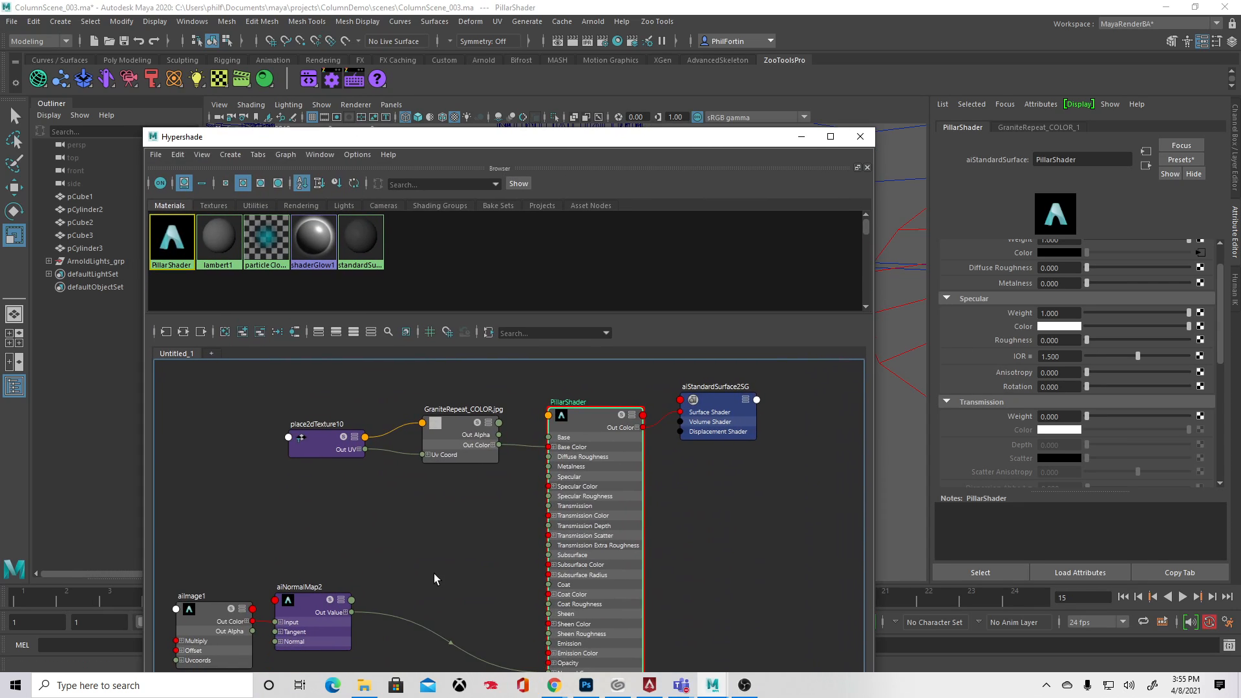
pyautogui.keyDown('alt'); pyautogui.moveTo(433, 572); pyautogui.dragTo(524, 523, button='middle'); pyautogui.keyUp('alt')
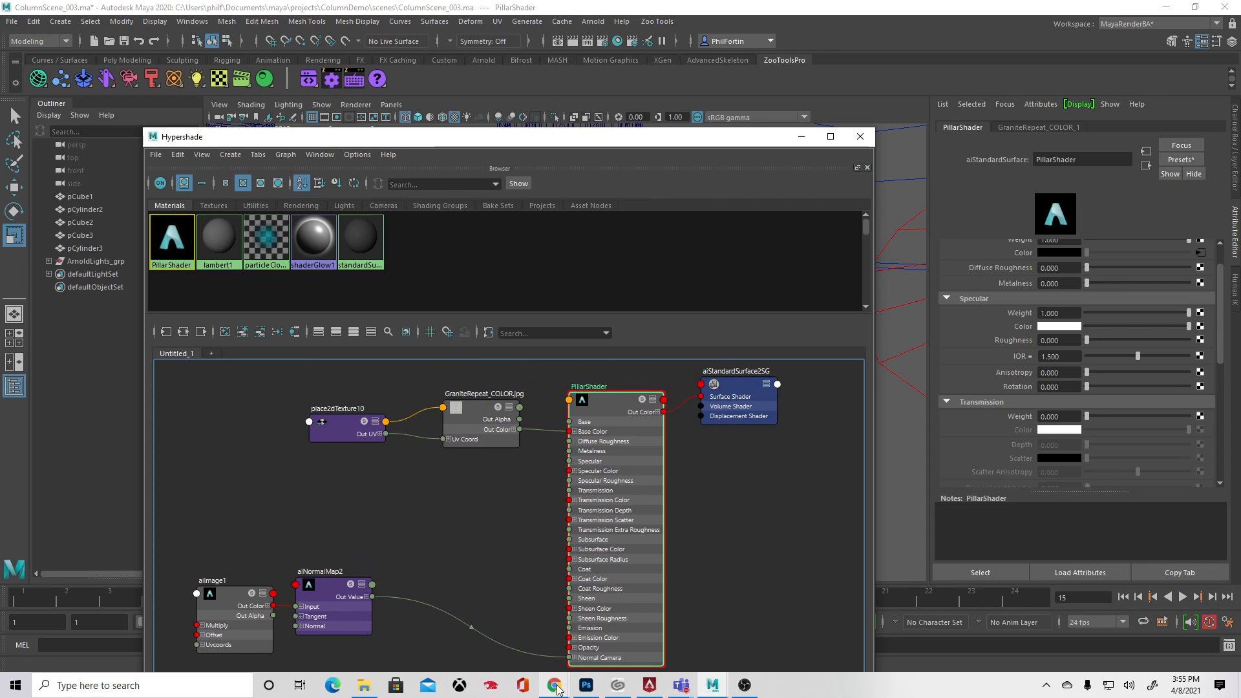
pyautogui.moveTo(381, 690)
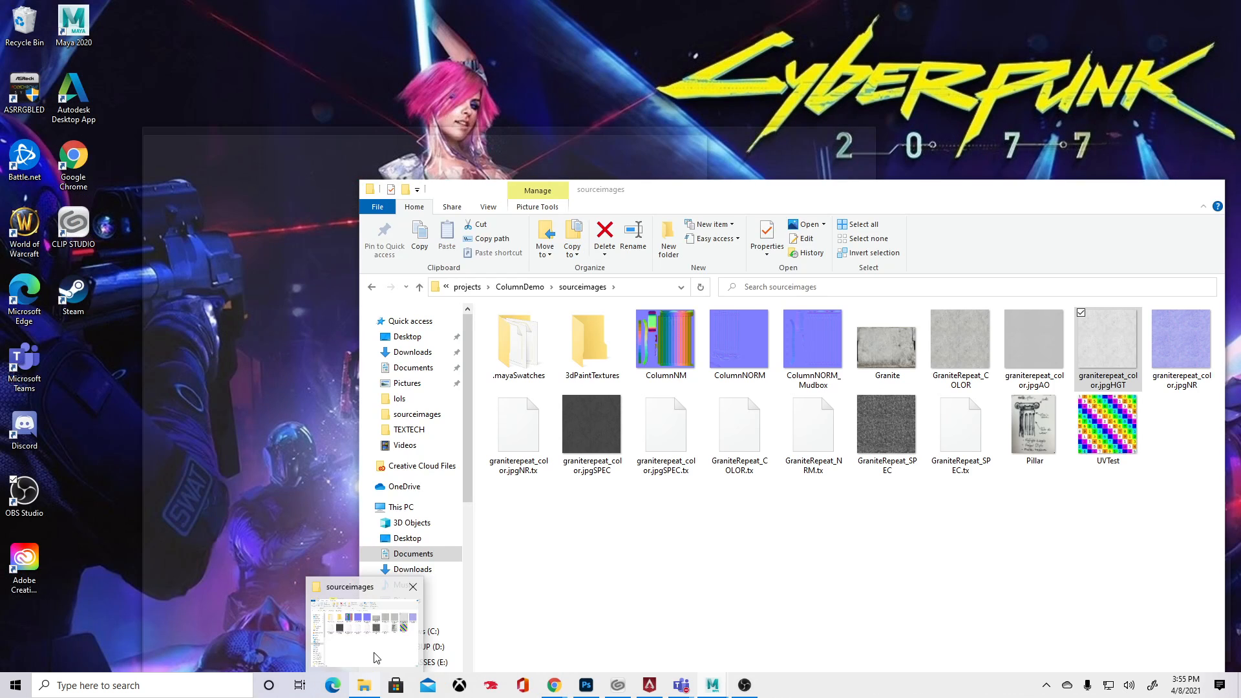
pyautogui.click(361, 622)
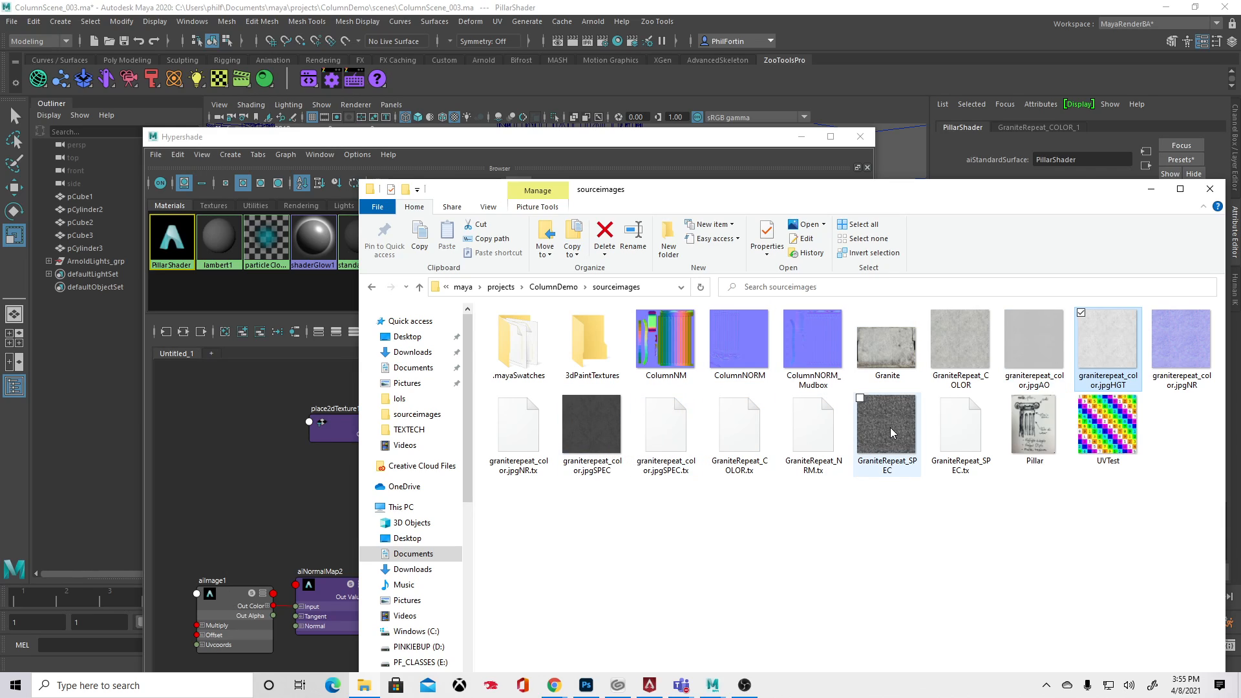
pyautogui.moveTo(890, 428); pyautogui.dragTo(289, 513)
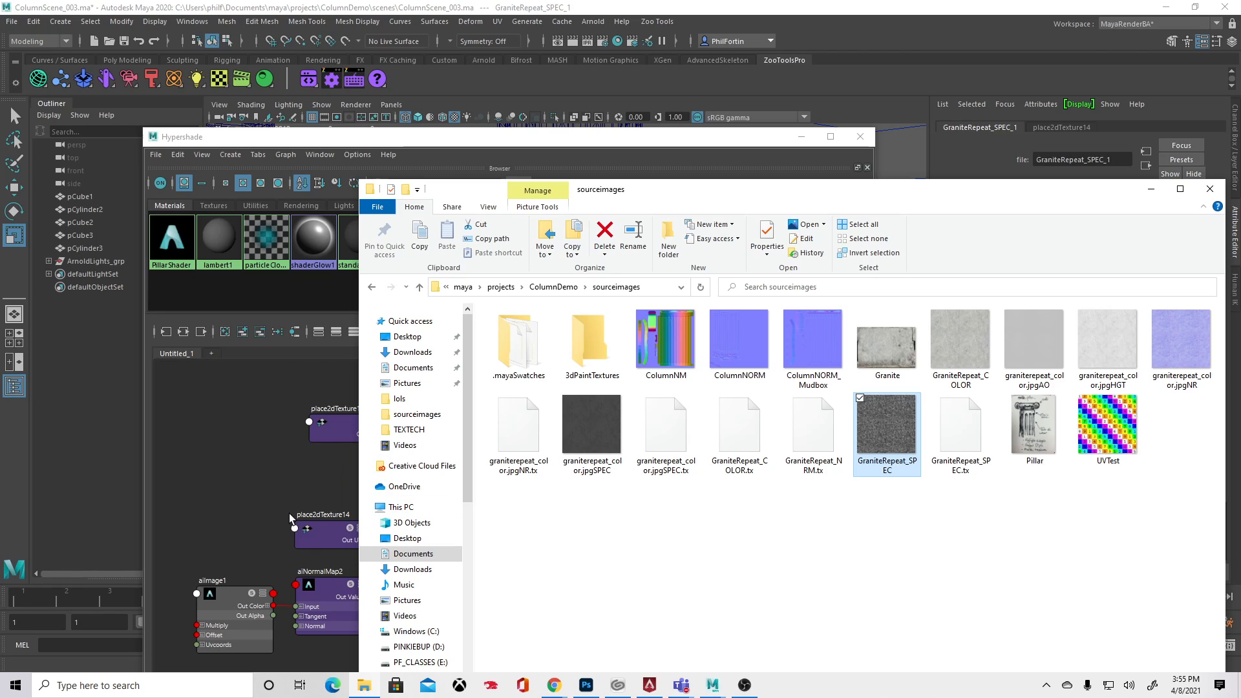
pyautogui.click(1151, 188)
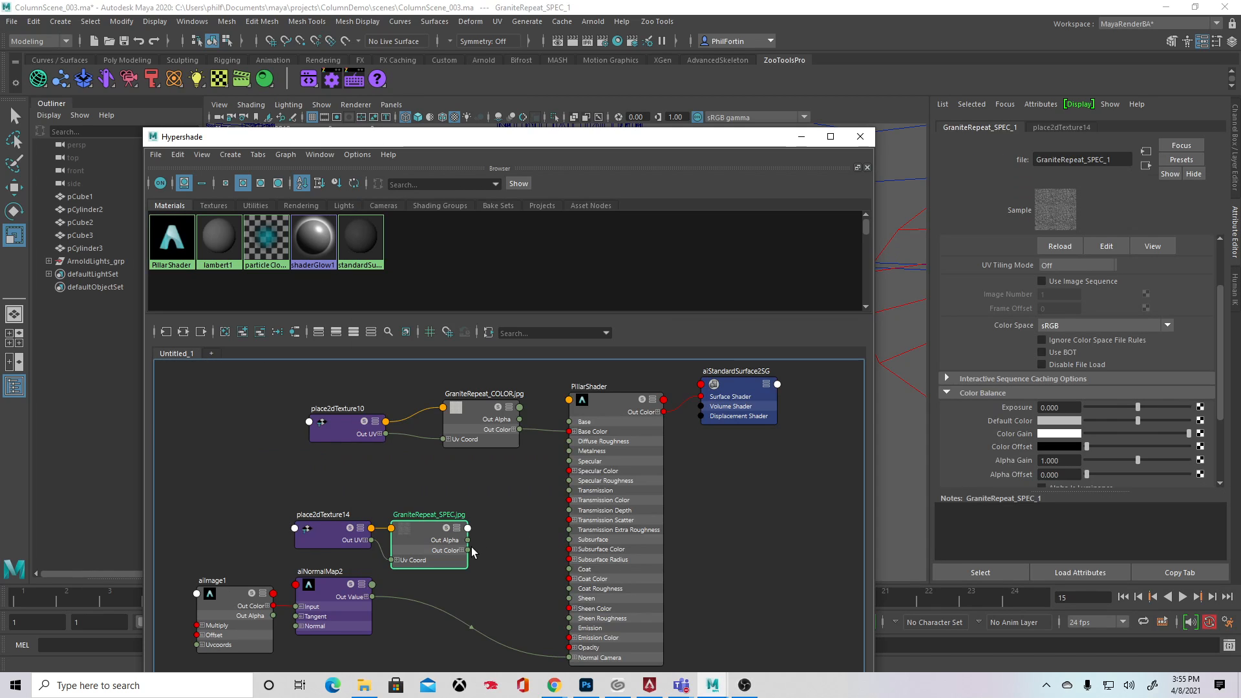
# Step: Connect GraniteRepeat_SPEC's Out Color to PillarShader's Specular Color and uncover the render to check the column from another angle
pyautogui.moveTo(468, 550); pyautogui.dragTo(577, 473)
pyautogui.moveTo(685, 137); pyautogui.dragTo(666, 577)
pyautogui.keyDown('alt'); pyautogui.moveTo(824, 389); pyautogui.dragTo(783, 396); pyautogui.keyUp('alt')
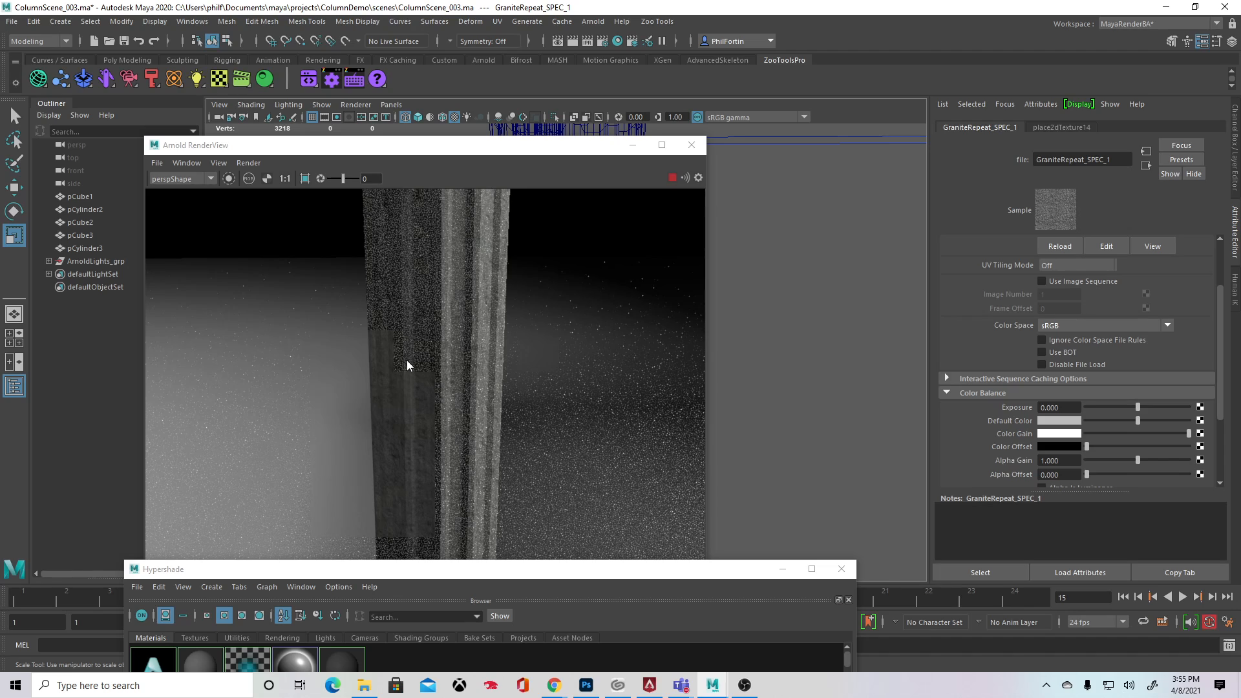
# Step: Expand ArnoldLights_grp and raise the Intensity of the rimSoftBox_ARN light to 4.744
pyautogui.click(48, 261)
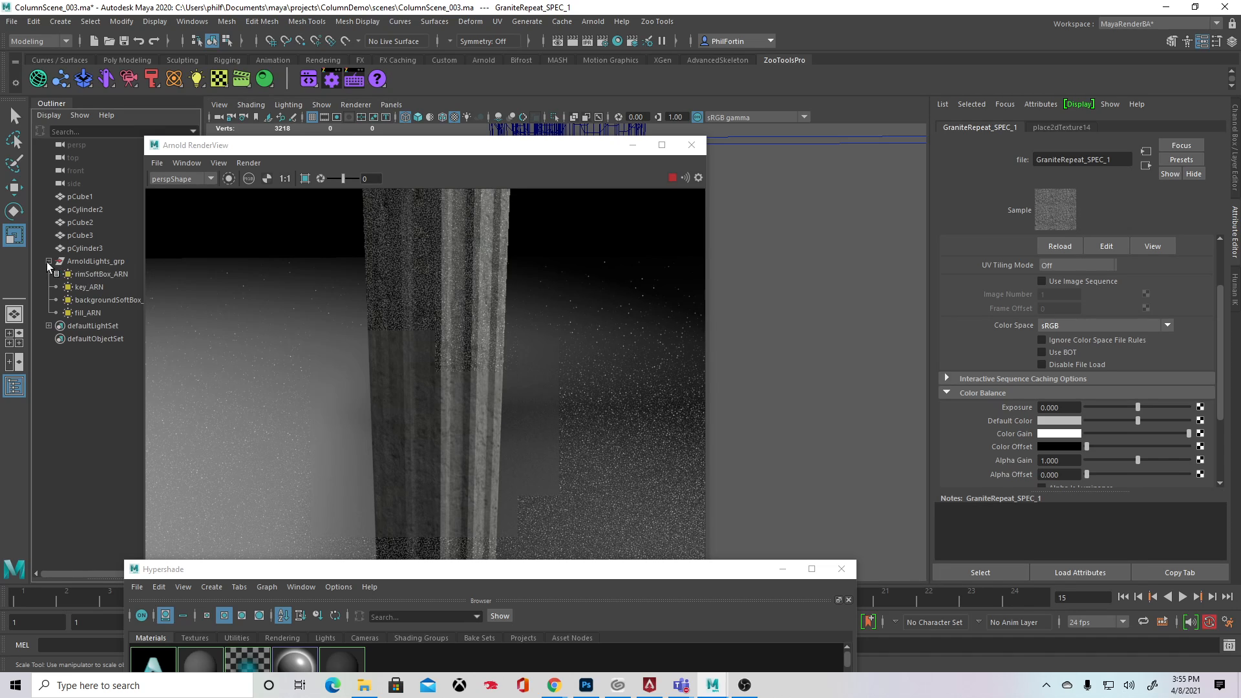
pyautogui.click(96, 285)
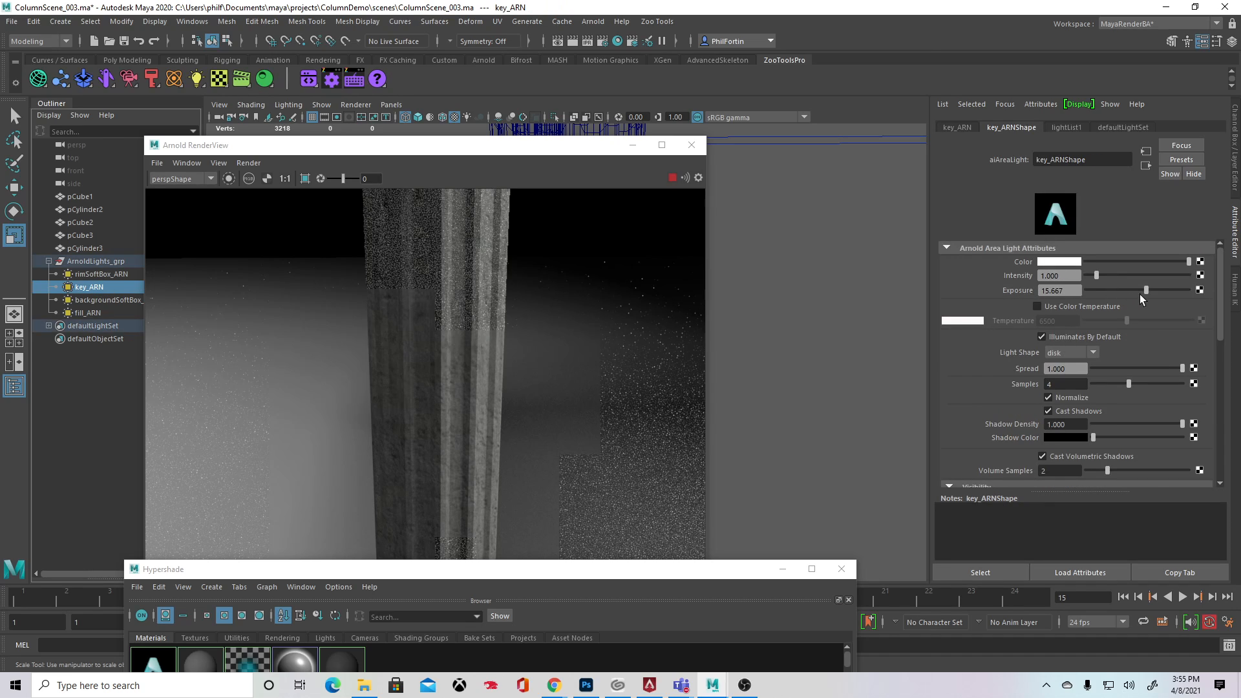
pyautogui.click(97, 275)
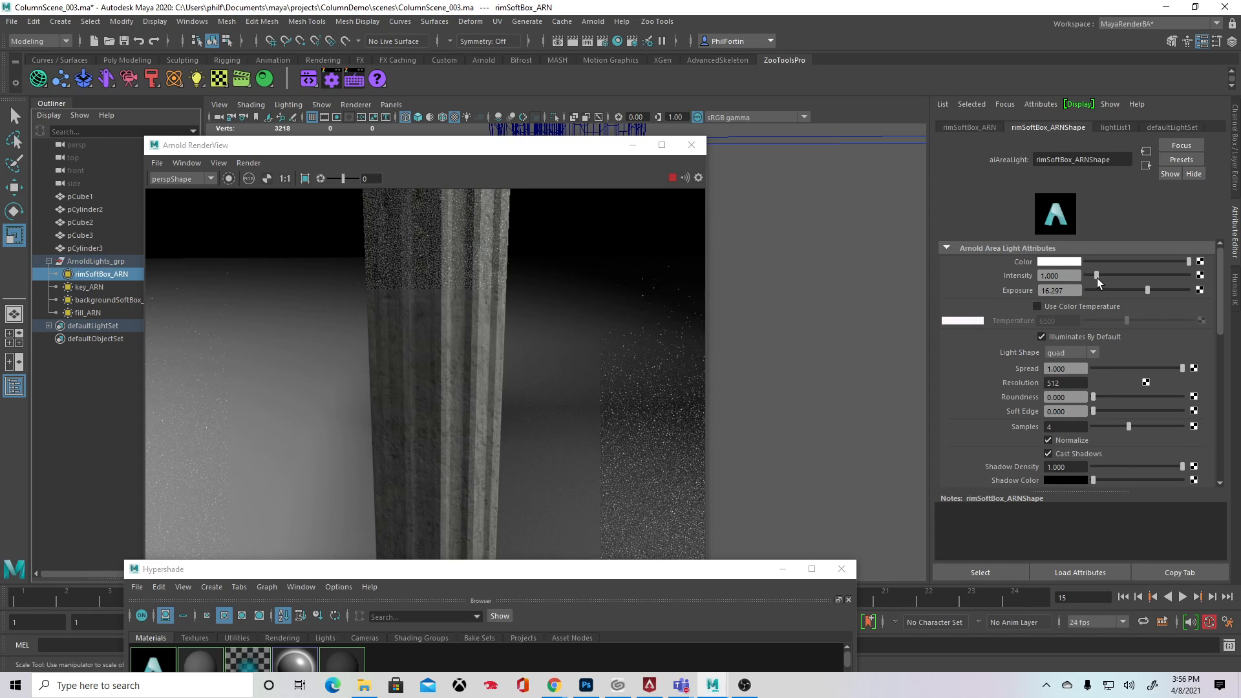
pyautogui.moveTo(1096, 275); pyautogui.dragTo(1134, 272)
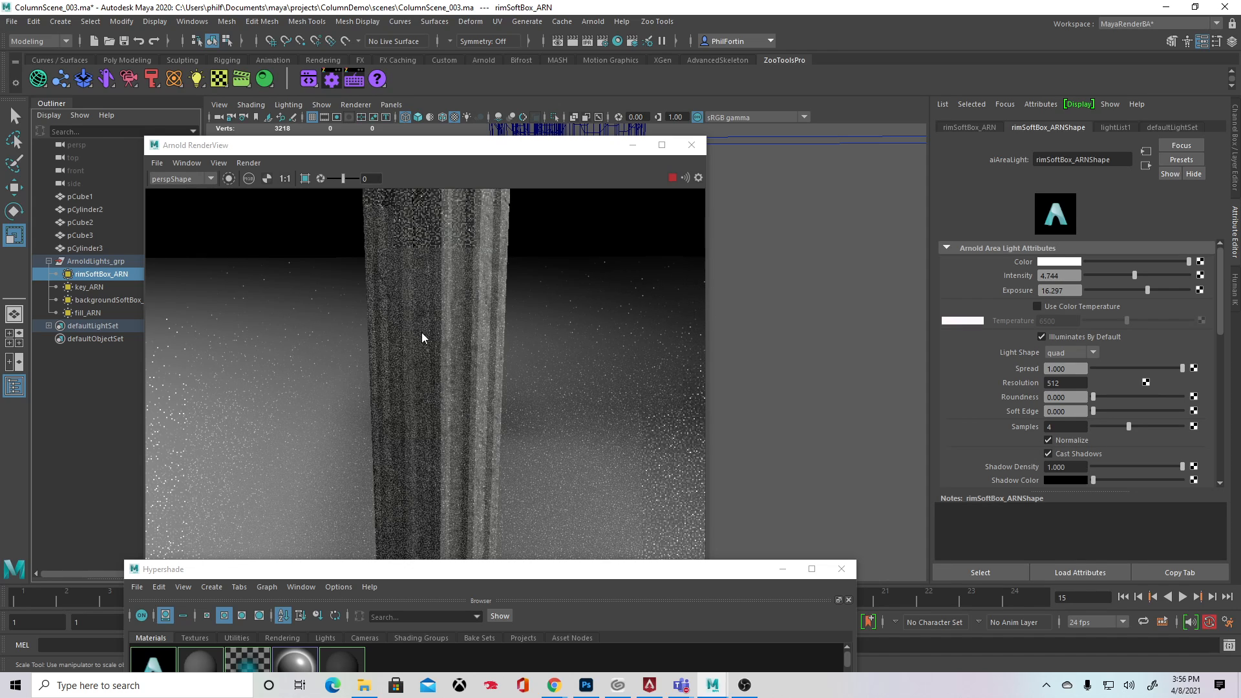
# Step: Bring Hypershade back into view, show its textures and import the graniterepeat_color.jpgAO image from sourceimages into the work area
pyautogui.moveTo(645, 562); pyautogui.dragTo(592, 138)
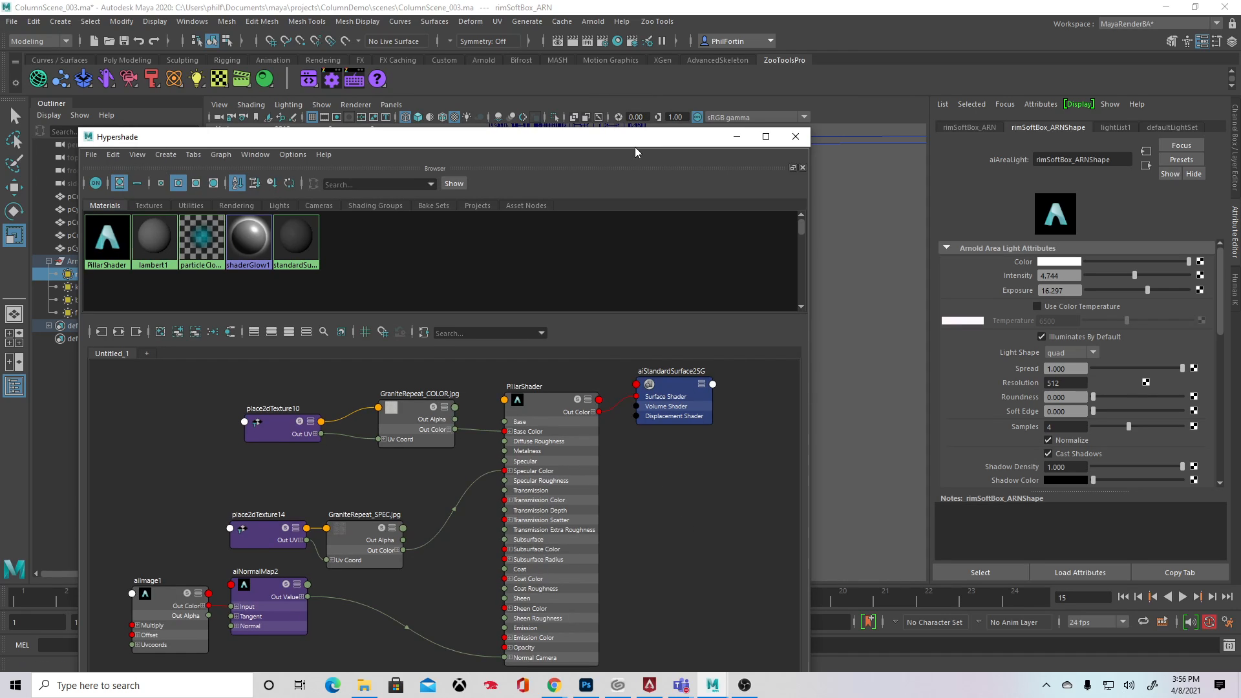
pyautogui.moveTo(604, 130); pyautogui.dragTo(615, 60)
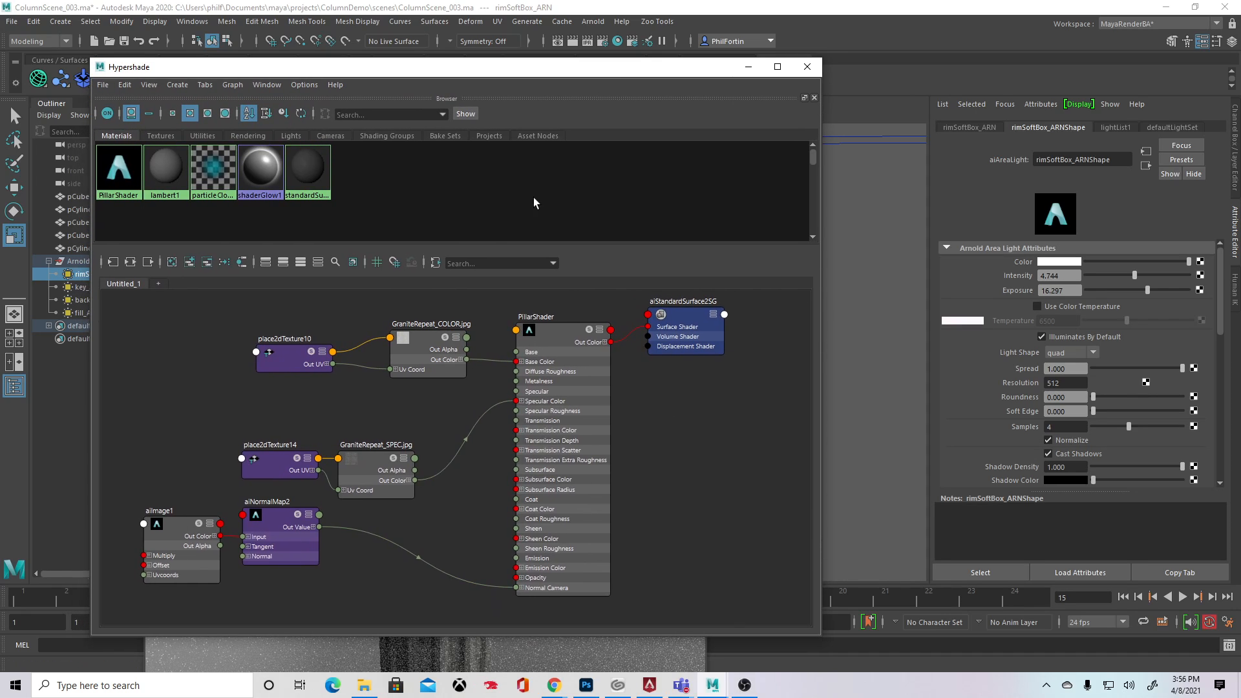
pyautogui.keyDown('alt'); pyautogui.moveTo(394, 363); pyautogui.dragTo(359, 406, button='middle'); pyautogui.keyUp('alt')
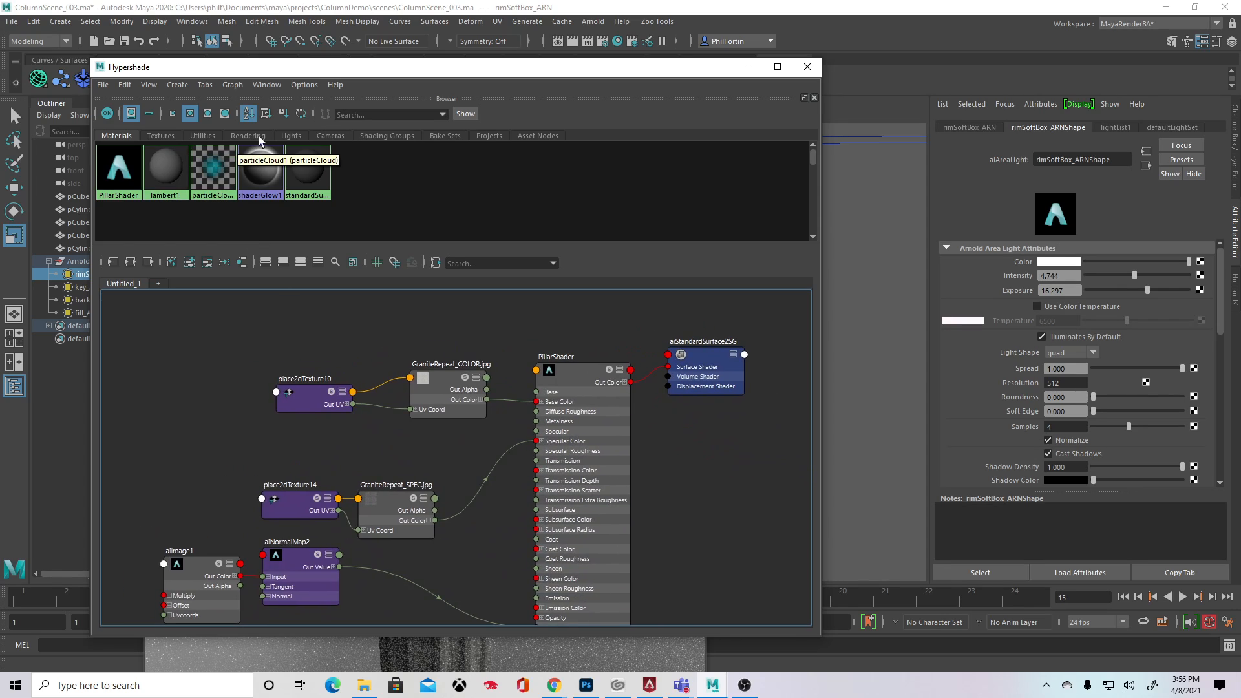
pyautogui.click(166, 139)
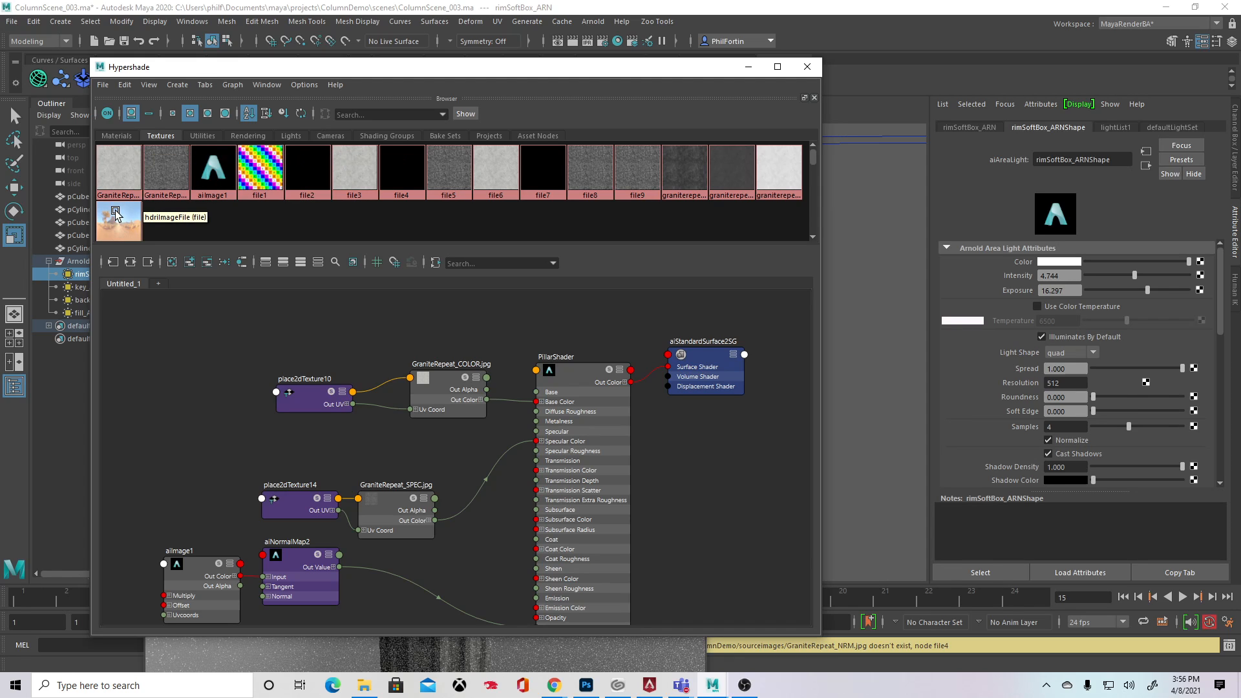
pyautogui.click(364, 685)
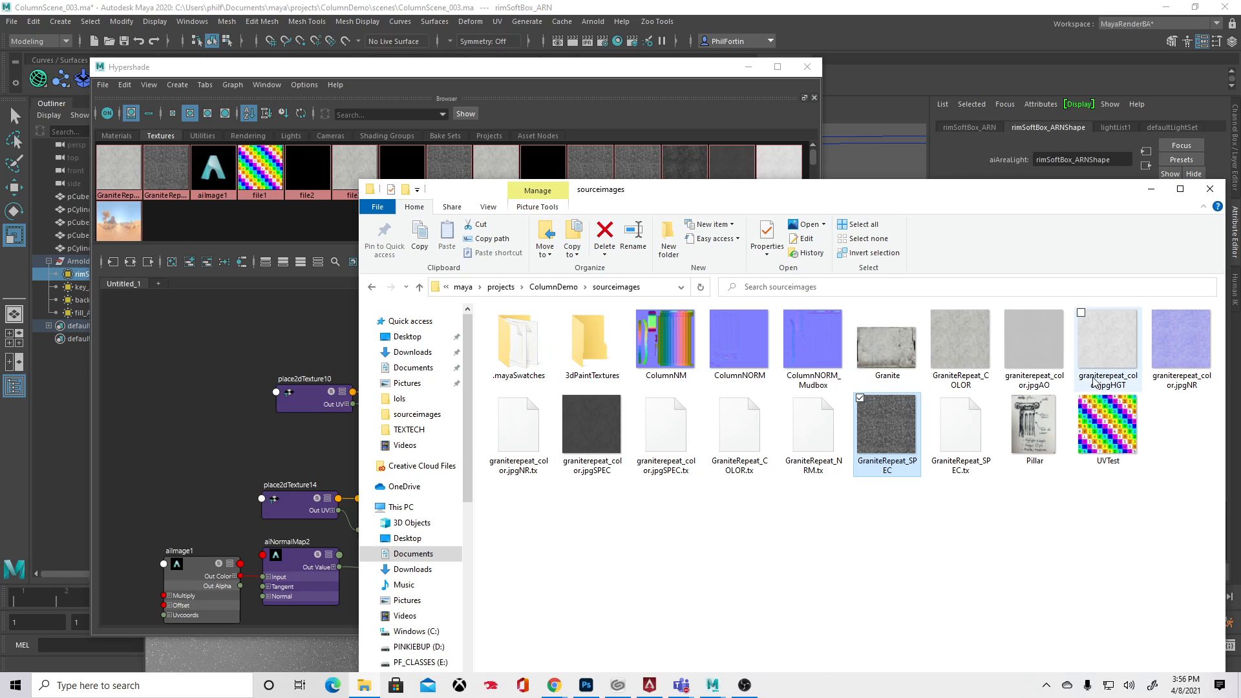
pyautogui.moveTo(1034, 342); pyautogui.dragTo(291, 346)
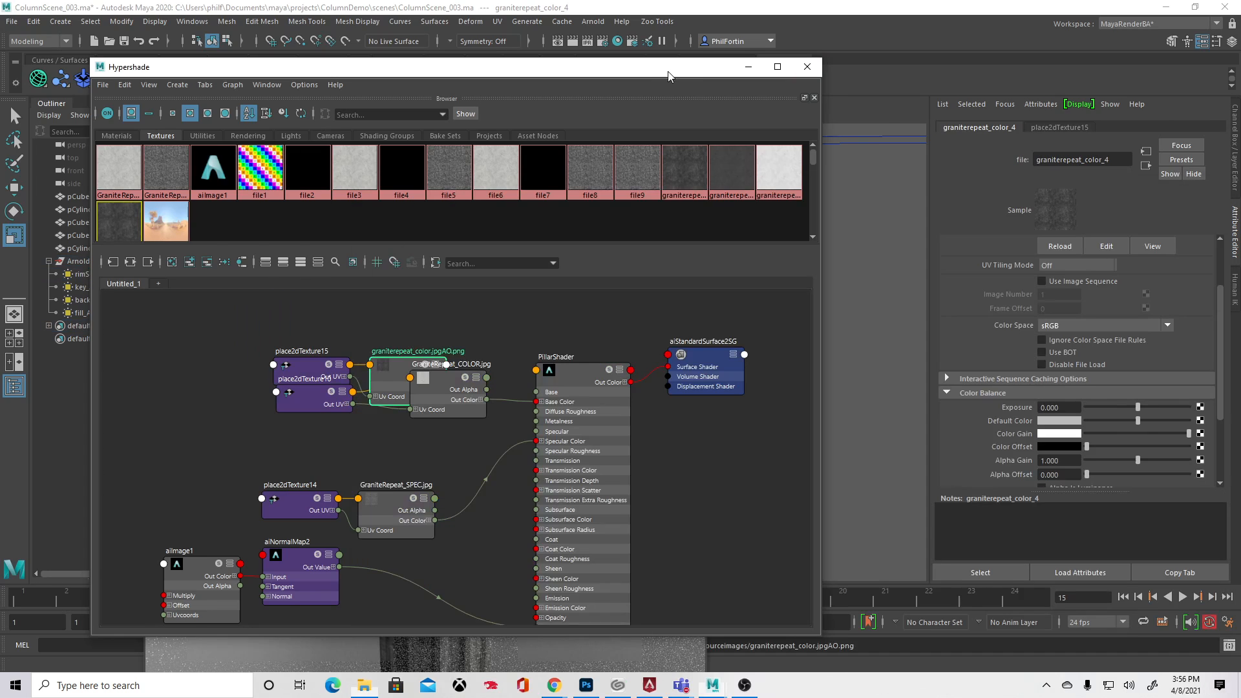
# Step: Move the ambient occlusion texture and its place2dTexture15 node above the granite colour nodes, and shift place2dTexture10 slightly down
pyautogui.click(358, 354)
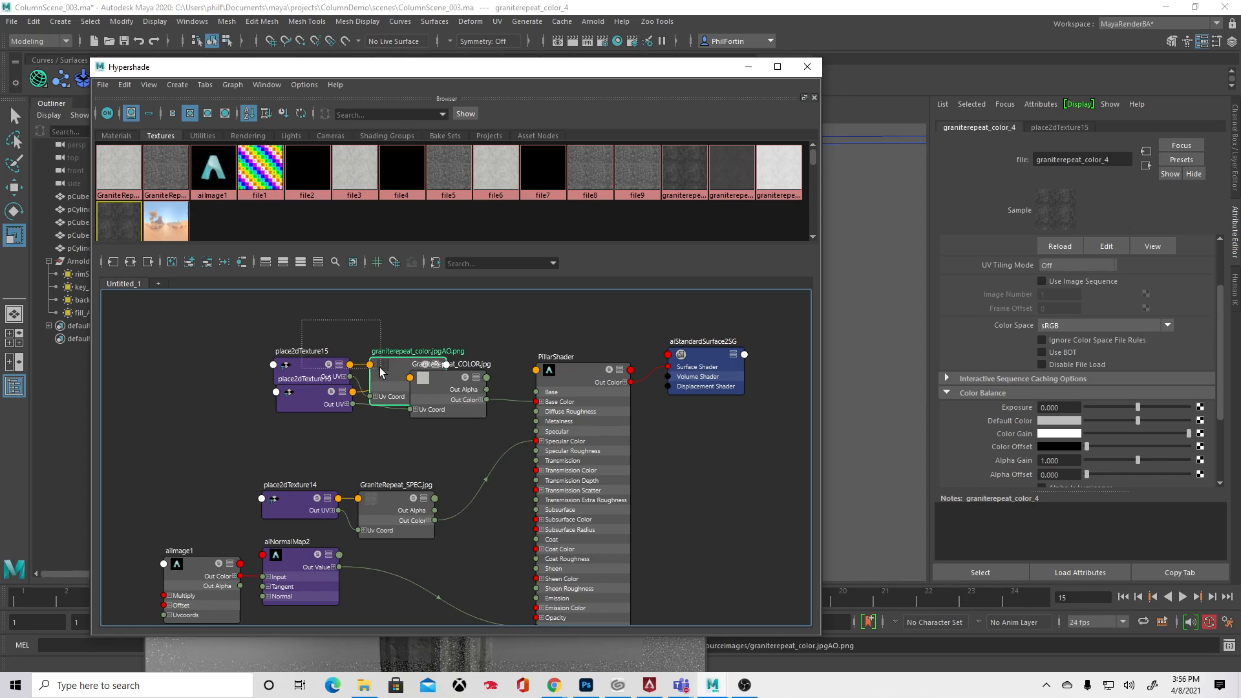
pyautogui.moveTo(386, 363); pyautogui.dragTo(324, 317)
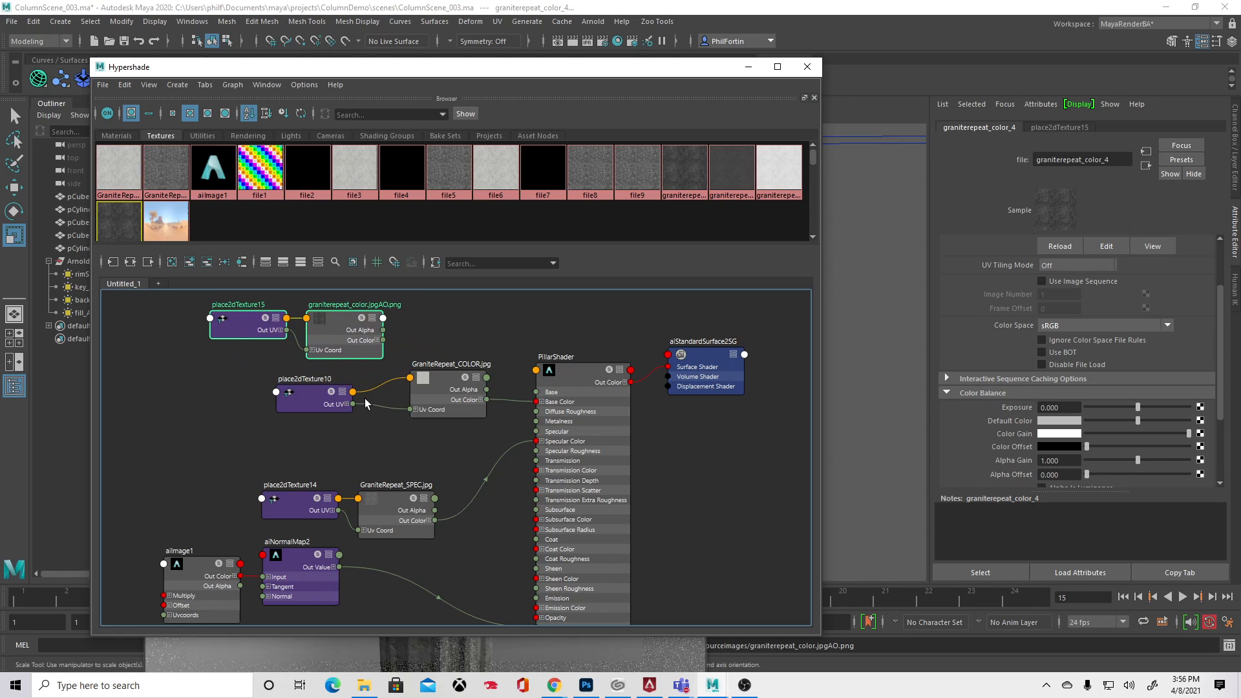
pyautogui.moveTo(343, 402)
pyautogui.mouseDown()
pyautogui.moveTo(393, 414)
pyautogui.moveTo(330, 419)
pyautogui.mouseUp()
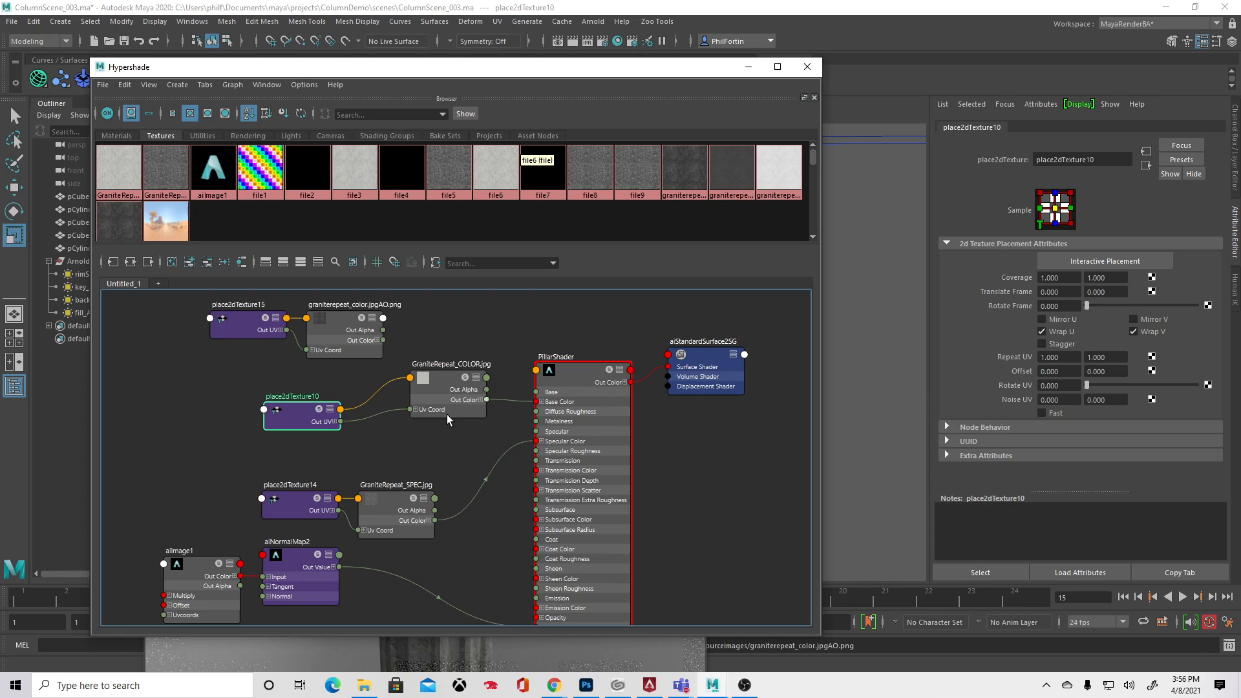
pyautogui.keyDown('alt'); pyautogui.moveTo(454, 326); pyautogui.dragTo(460, 378, button='middle'); pyautogui.keyUp('alt')
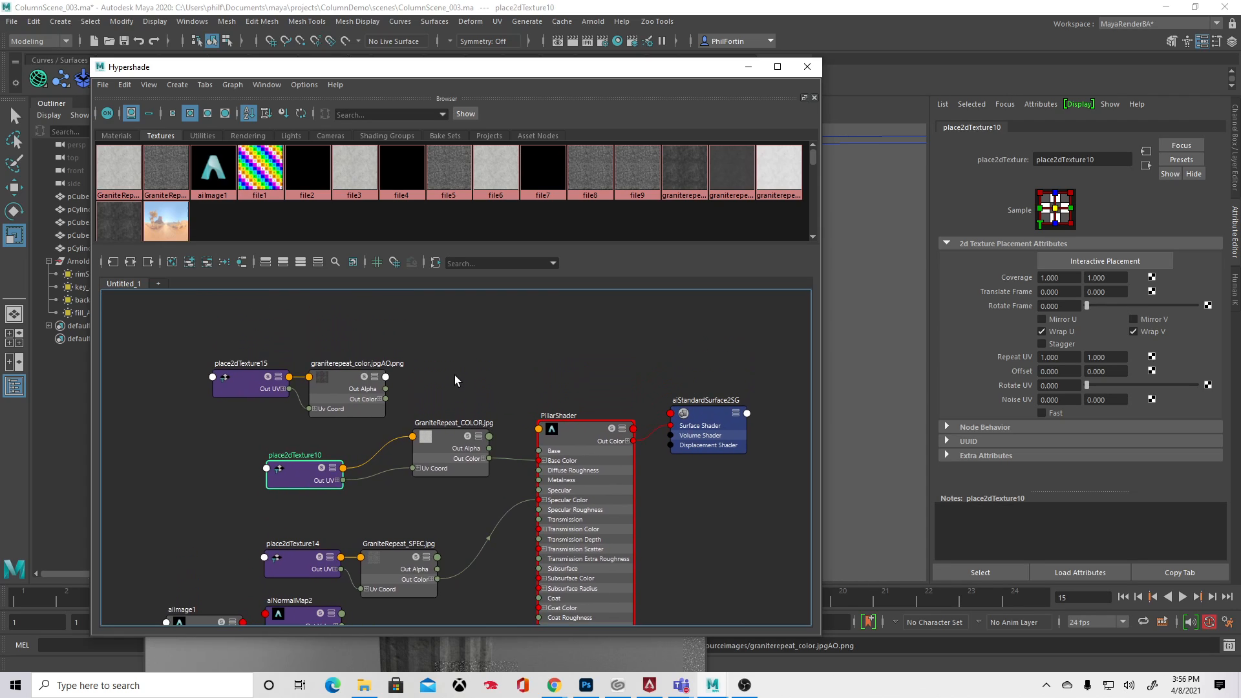
# Step: Add an aiMultiply node to the work area and place it above the granite colour texture
pyautogui.click(455, 376)
pyautogui.press('Tab')
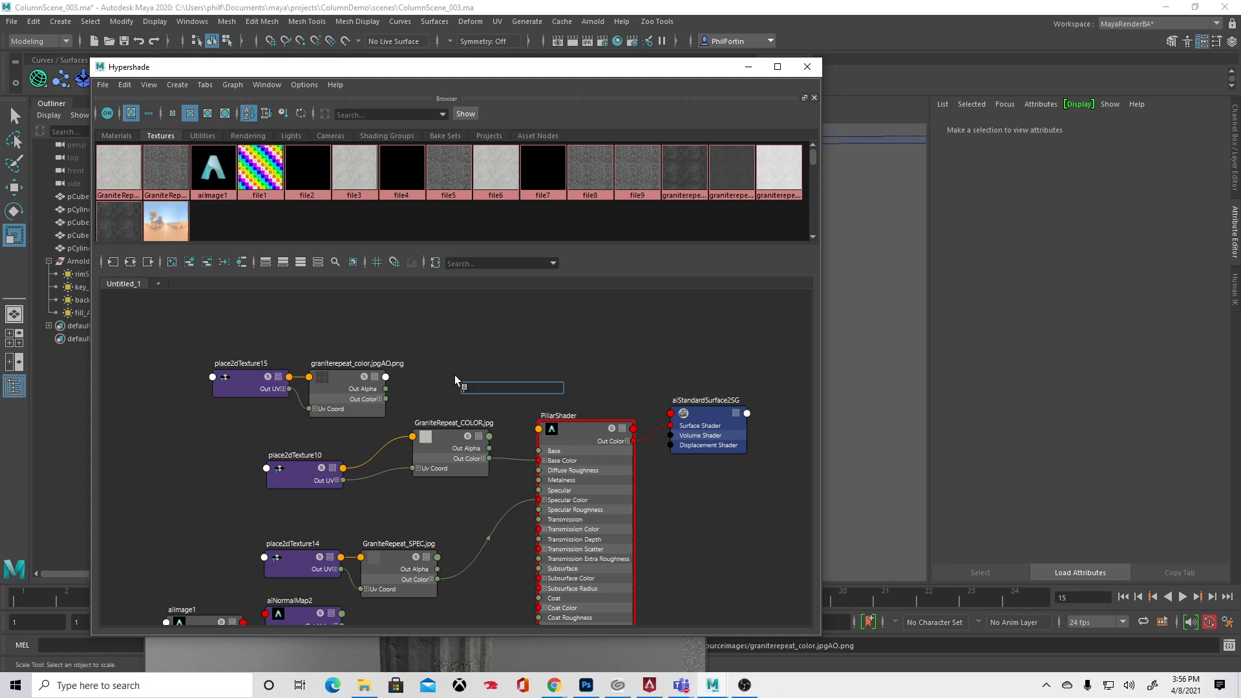
pyautogui.write('aimul')
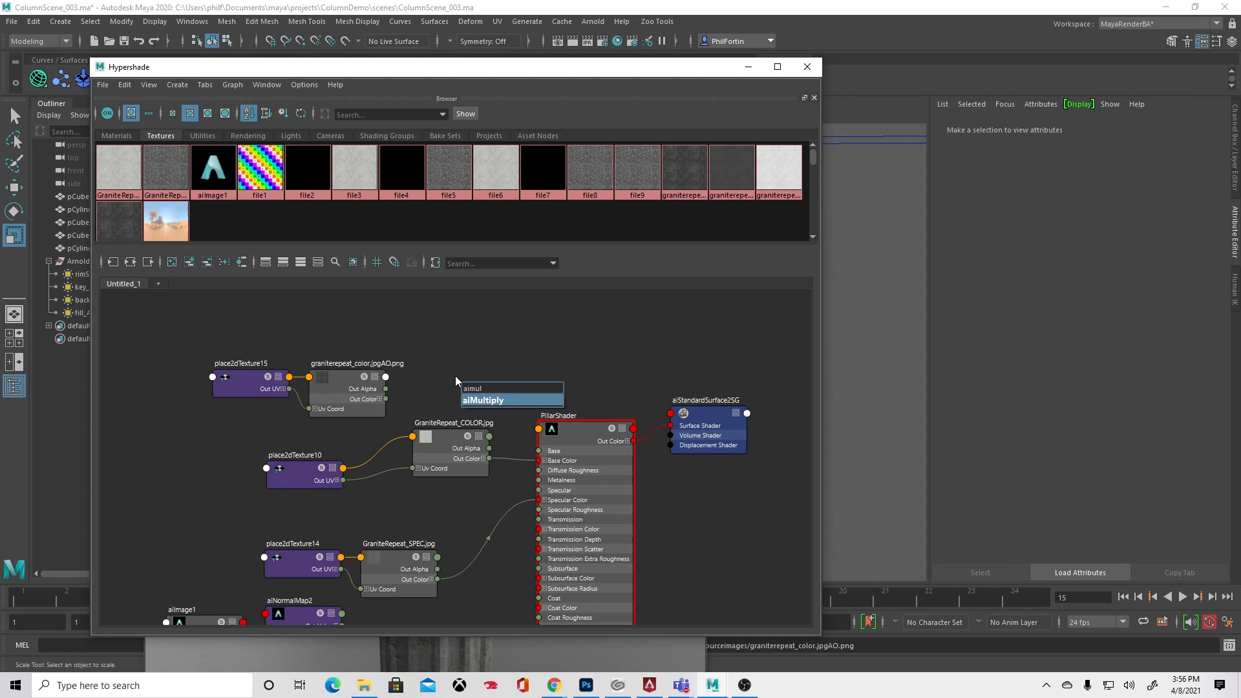
pyautogui.press('Return')
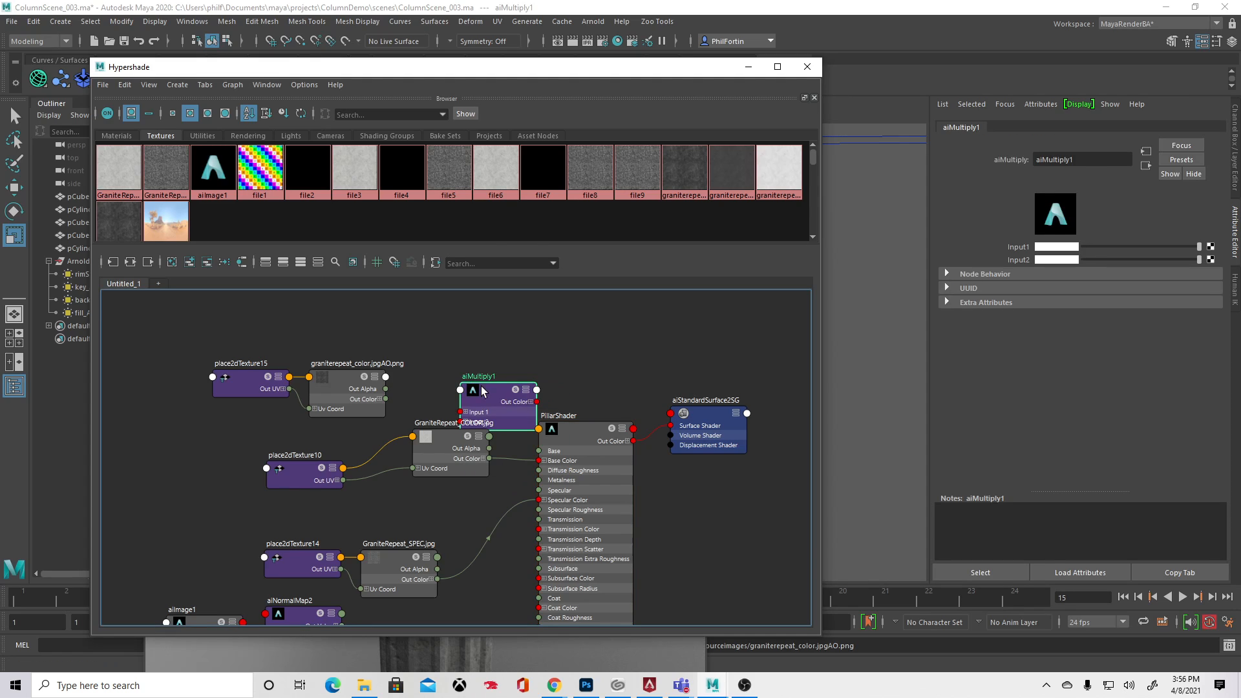
pyautogui.moveTo(455, 375)
pyautogui.mouseDown()
pyautogui.moveTo(447, 353)
pyautogui.moveTo(461, 361)
pyautogui.mouseUp()
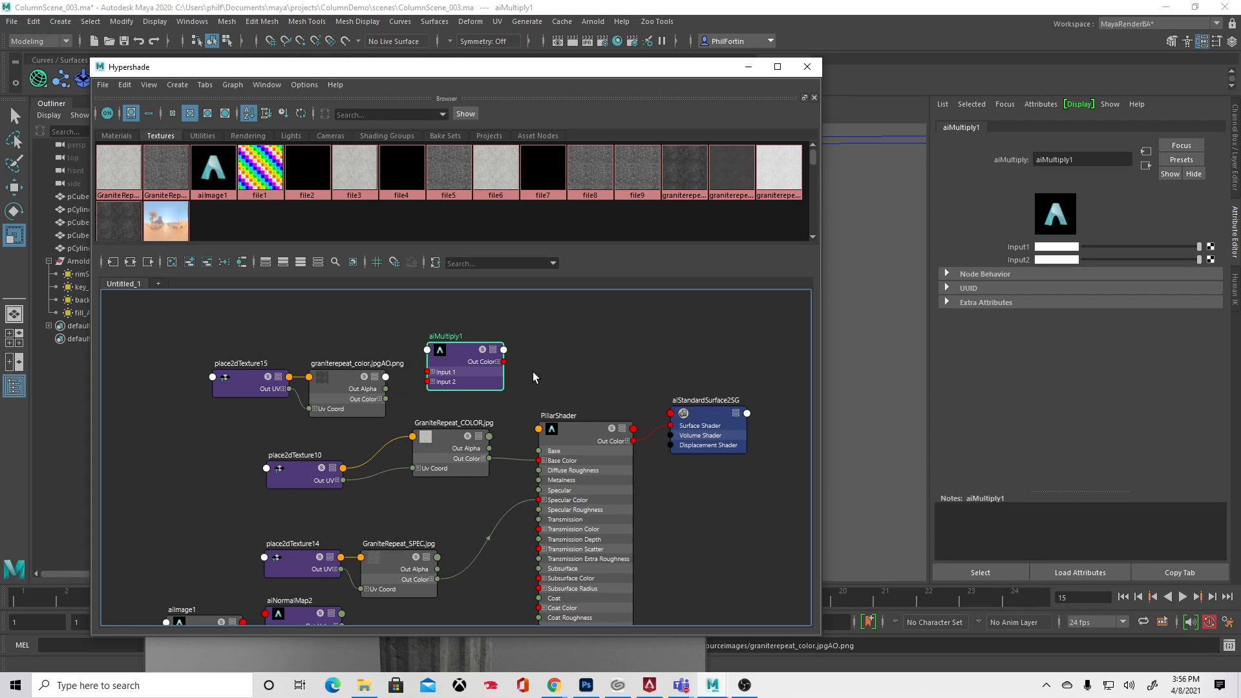
# Step: Add a gammaCorrect node and place it beside aiMultiply1, above PillarShader
pyautogui.press('Tab')
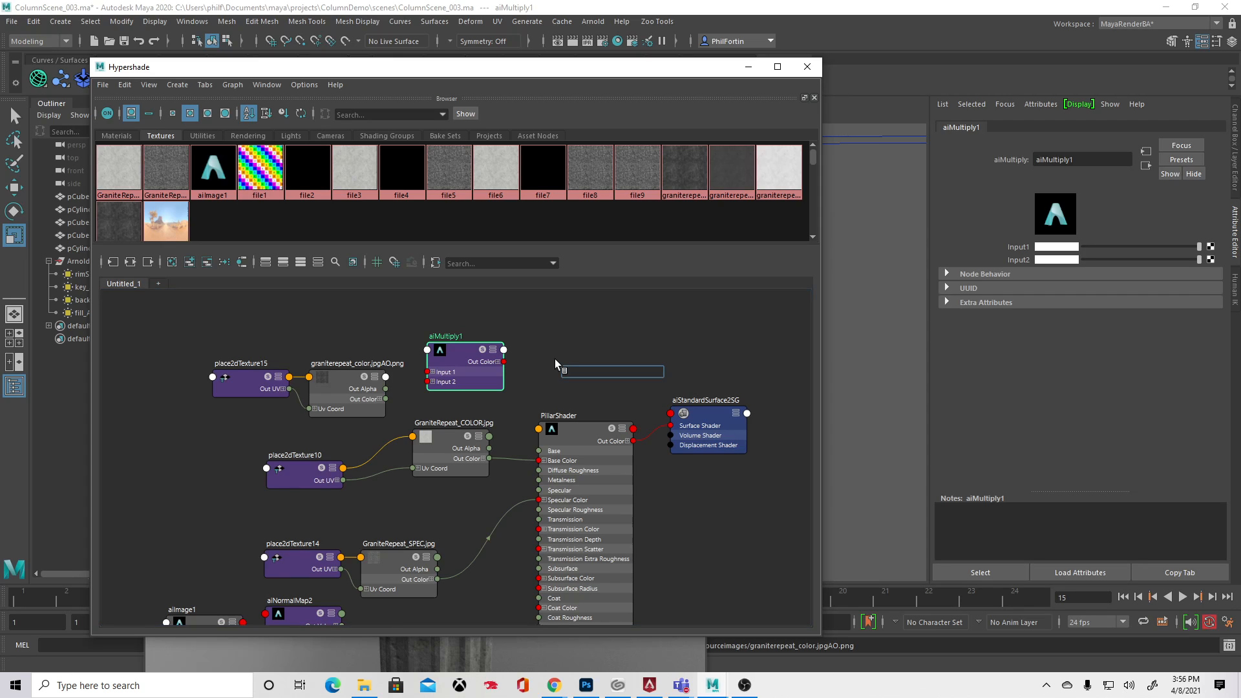
pyautogui.write('gammaCorrect')
pyautogui.press('Return')
pyautogui.moveTo(554, 359); pyautogui.dragTo(534, 346)
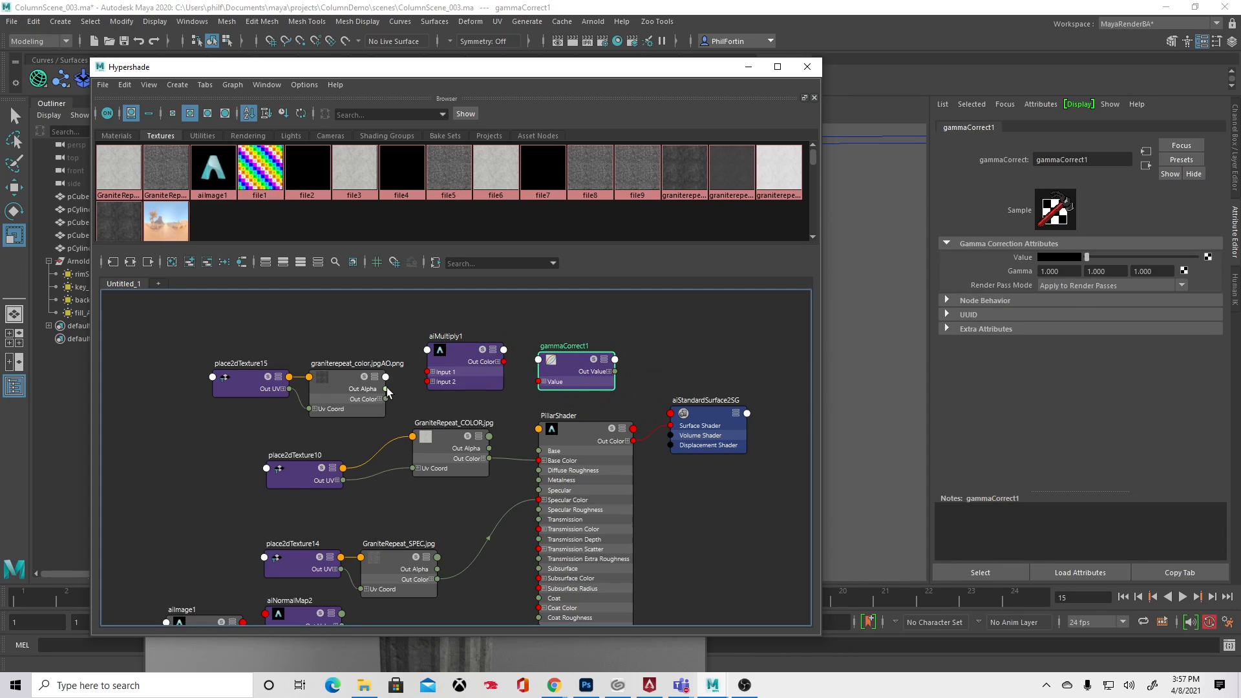
# Step: Connect the AO and granite colour Out Colors to aiMultiply1's Input 1 and Input 2, and its Out Color to PillarShader's Base Color
pyautogui.moveTo(387, 399); pyautogui.dragTo(428, 372)
pyautogui.moveTo(489, 459); pyautogui.dragTo(429, 382)
pyautogui.moveTo(503, 364); pyautogui.dragTo(539, 460)
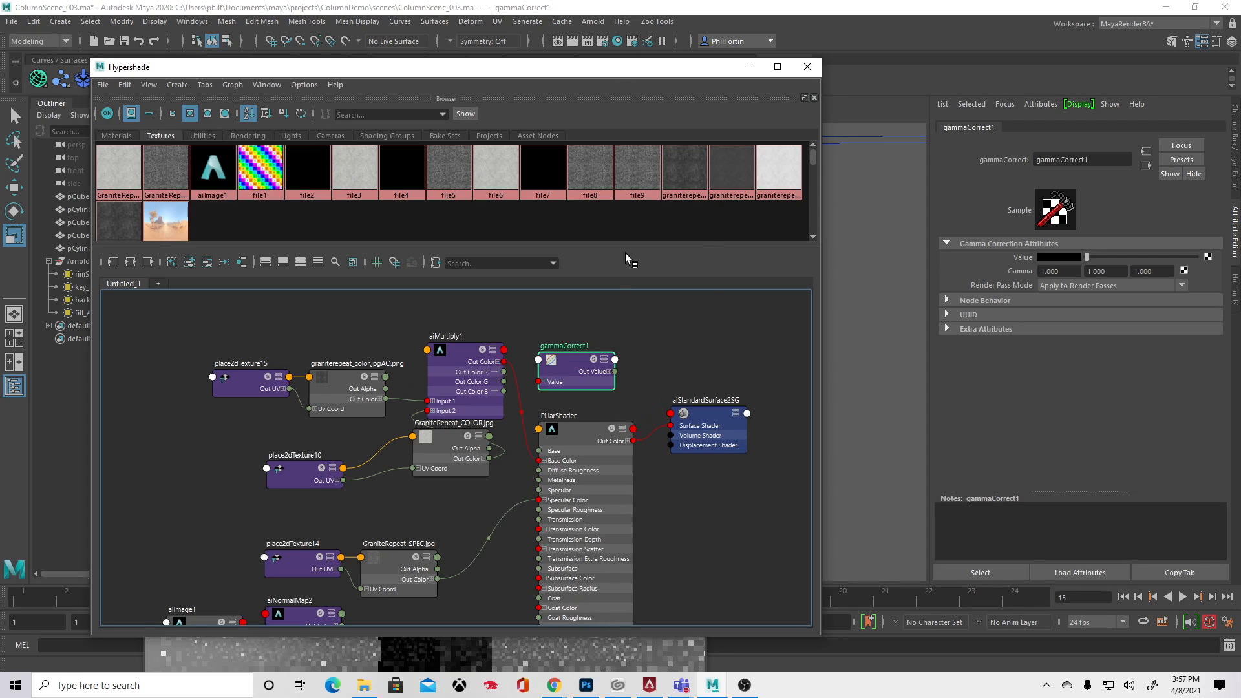
# Step: Arrange Hypershade and the Arnold RenderView so the multiplied column render and the node graph can be checked together
pyautogui.click(903, 224)
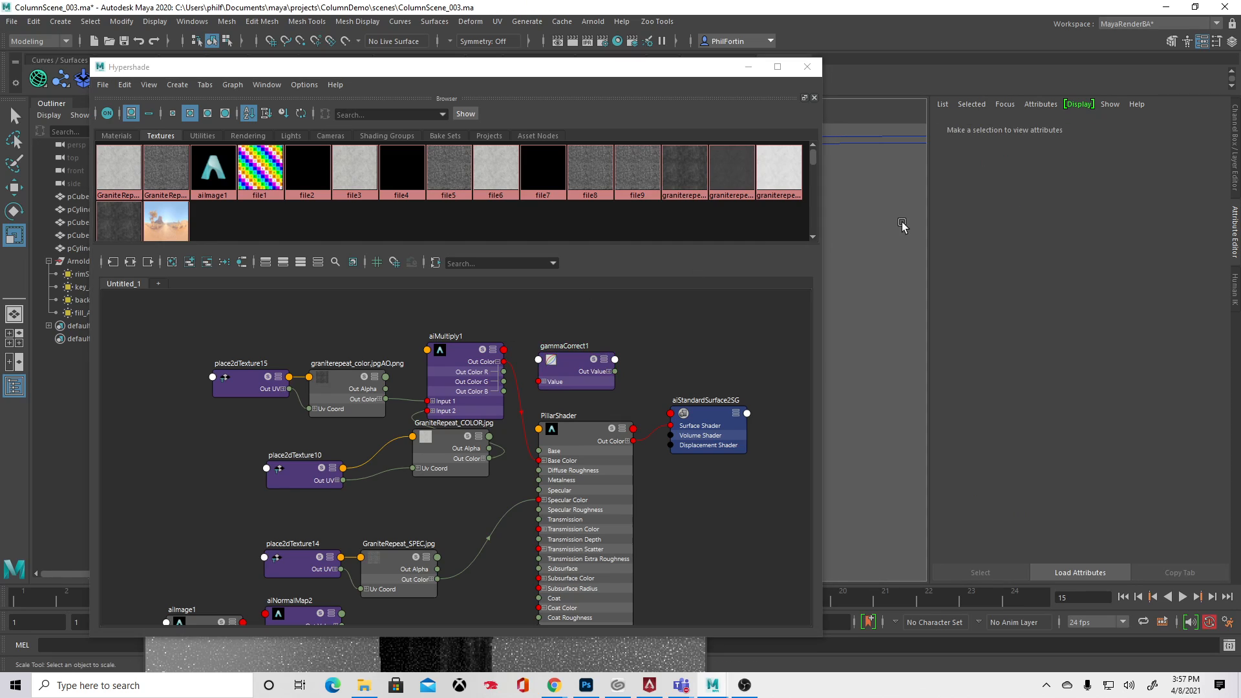
pyautogui.moveTo(699, 67); pyautogui.dragTo(808, 483)
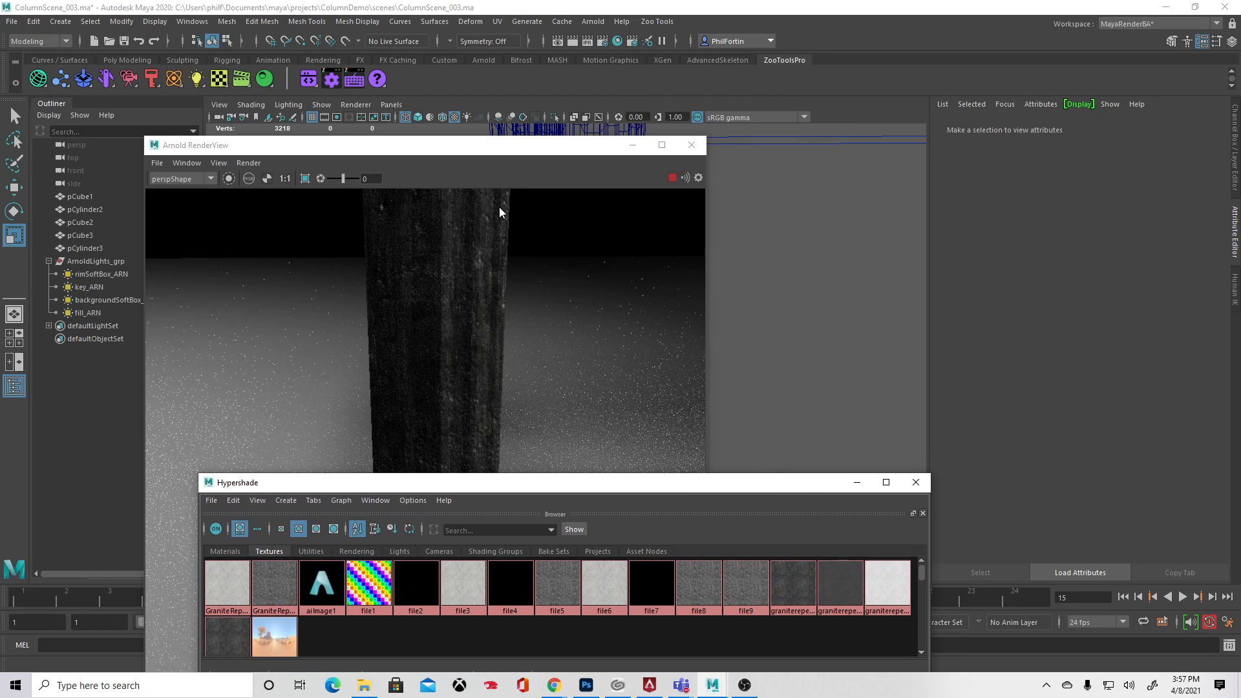
pyautogui.moveTo(669, 484); pyautogui.dragTo(996, 466)
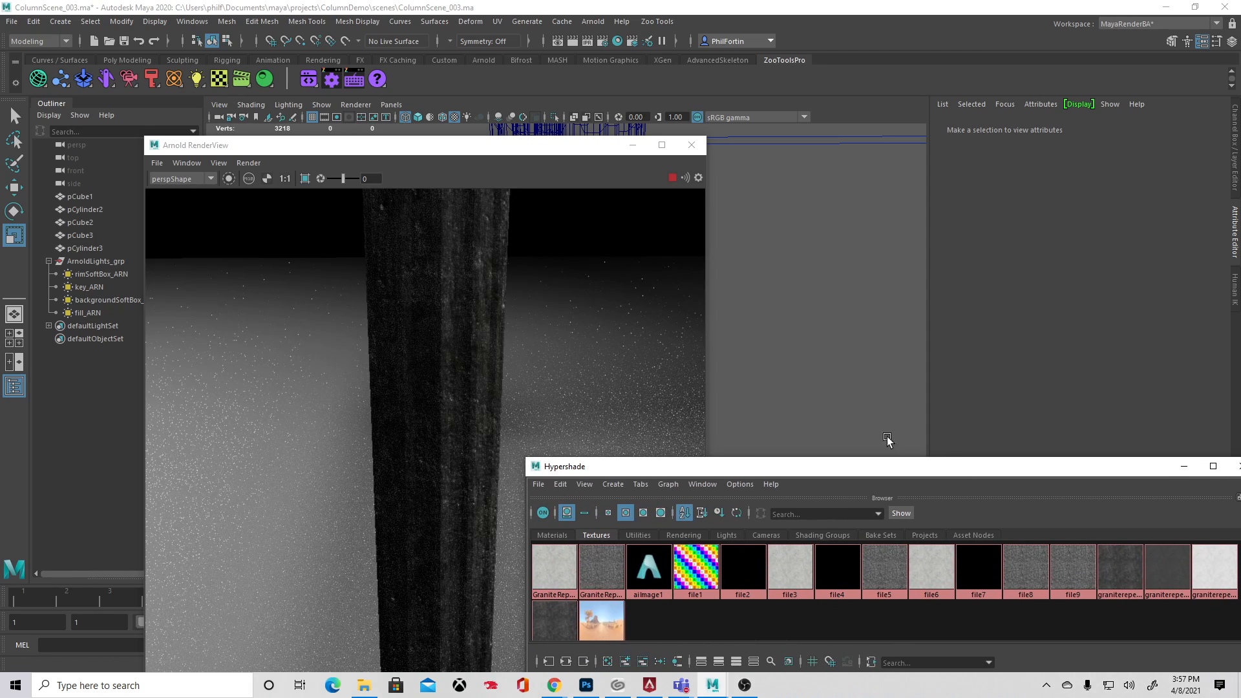
pyautogui.moveTo(499, 150); pyautogui.dragTo(405, 69)
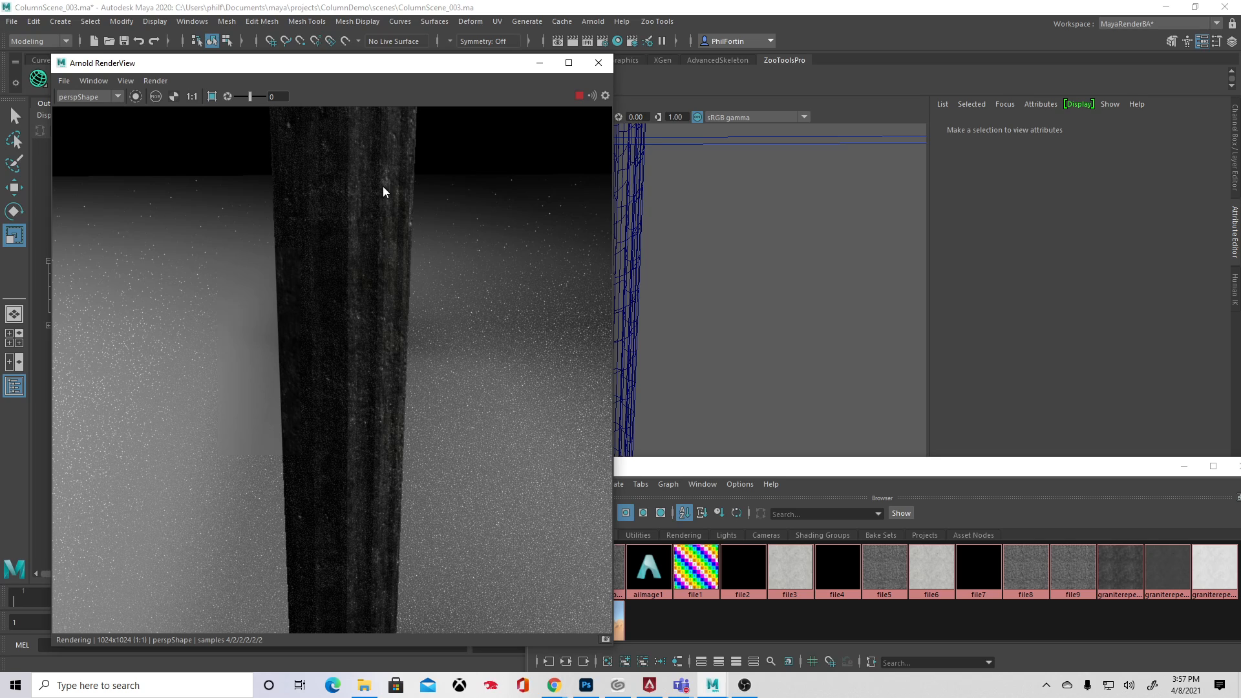
pyautogui.moveTo(800, 466); pyautogui.dragTo(750, 216)
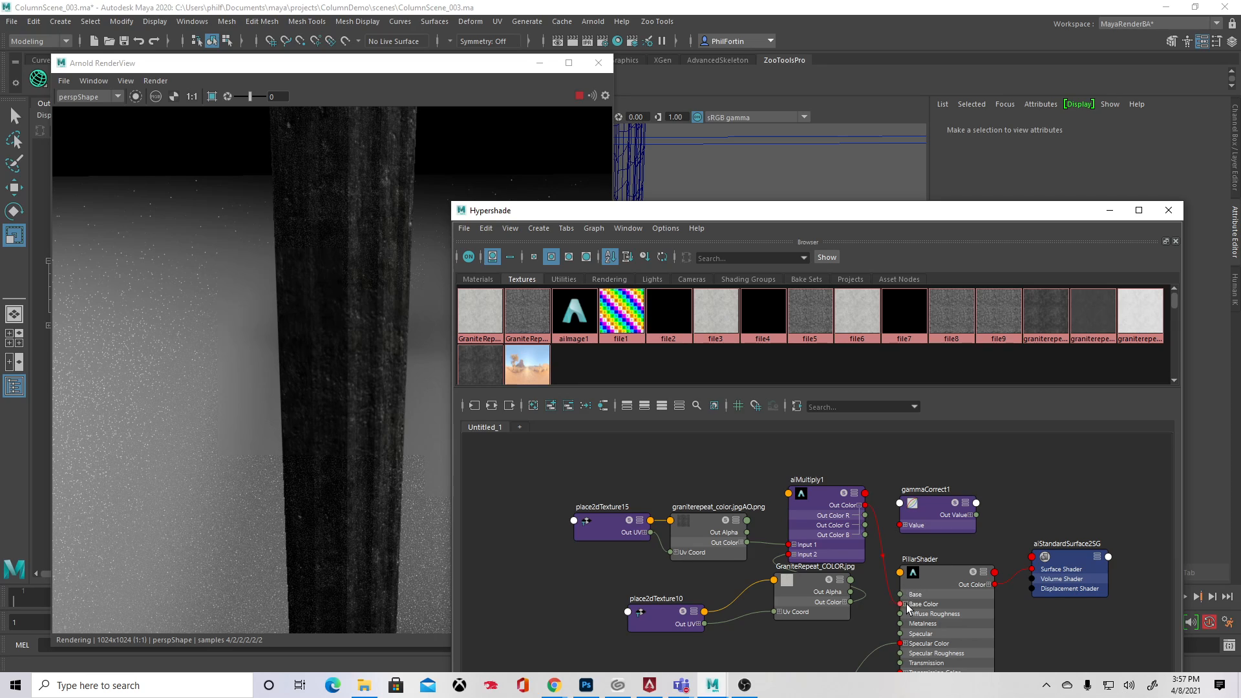
# Step: Replace the direct Base Color link by routing aiMultiply1's Out Color through gammaCorrect1 into PillarShader, and uncover gammaCorrect1's attributes
pyautogui.click(874, 510)
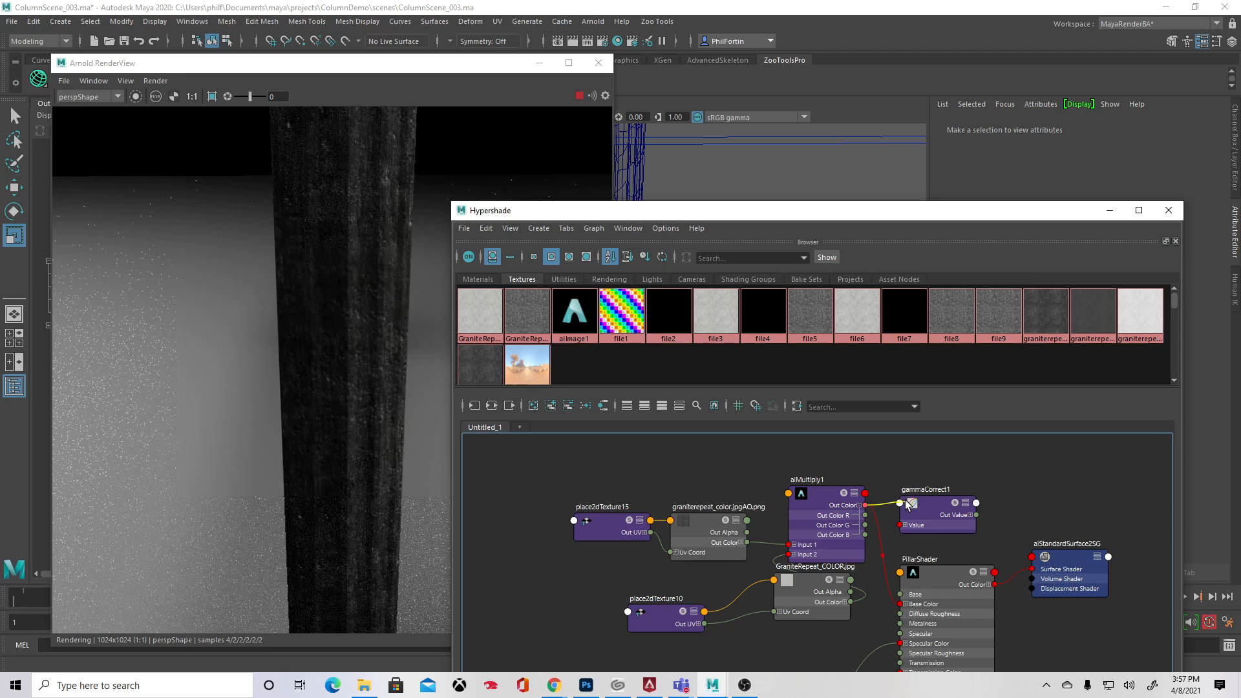
pyautogui.click(883, 561)
pyautogui.press('Delete')
pyautogui.moveTo(865, 505); pyautogui.dragTo(903, 526)
pyautogui.moveTo(977, 515); pyautogui.dragTo(901, 604)
pyautogui.click(930, 517)
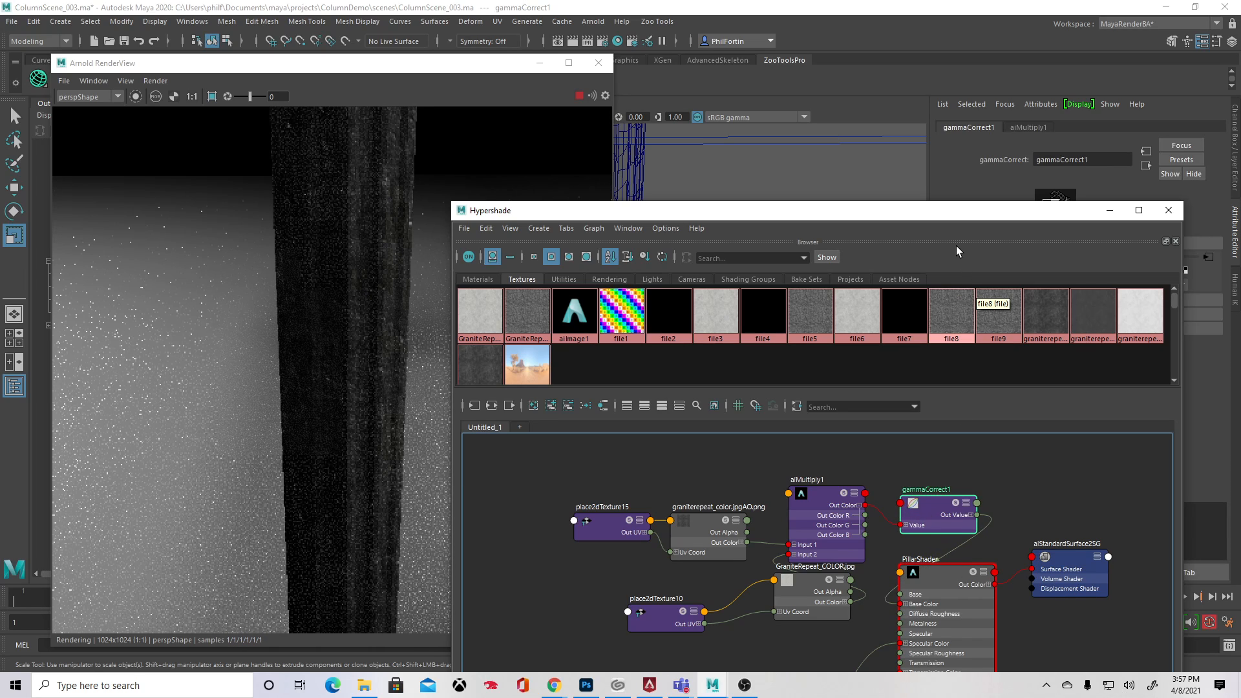
pyautogui.moveTo(948, 218); pyautogui.dragTo(915, 529)
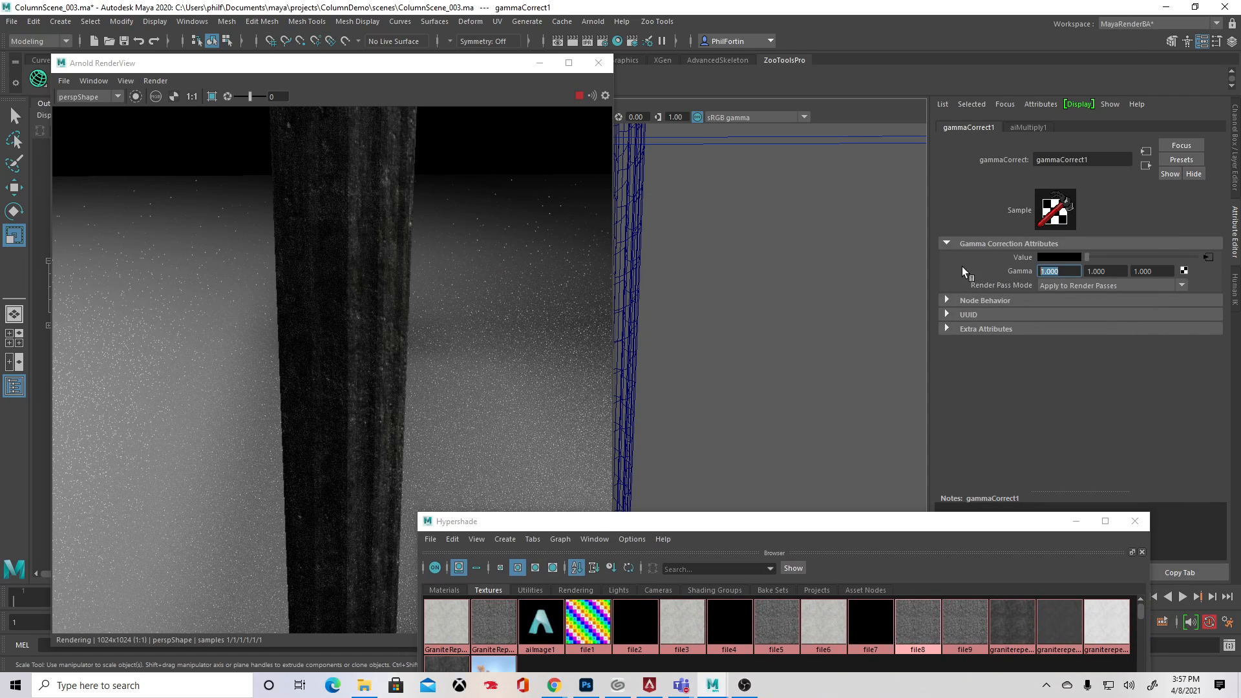
# Step: Try a first gamma value of 14.5 on gammaCorrect1, and return it to 1
pyautogui.write('14.5')
pyautogui.press('Tab')
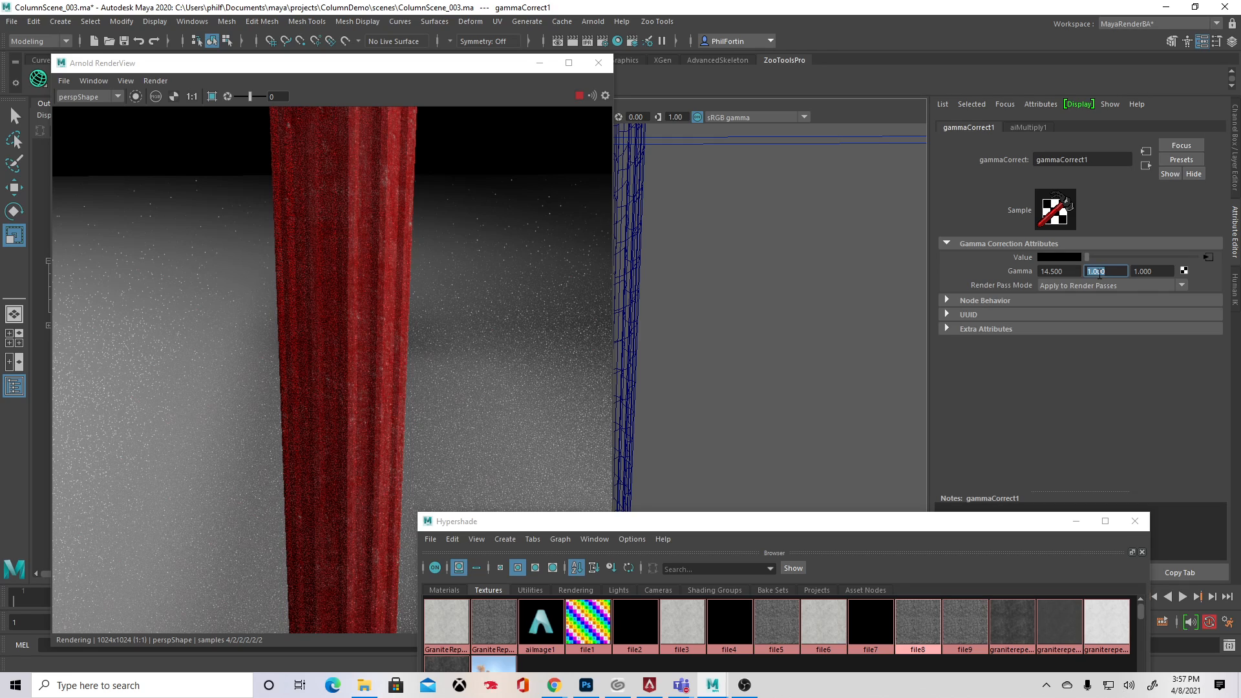
pyautogui.hotkey('shift', 'Tab')
pyautogui.write('1')
pyautogui.press('Tab')
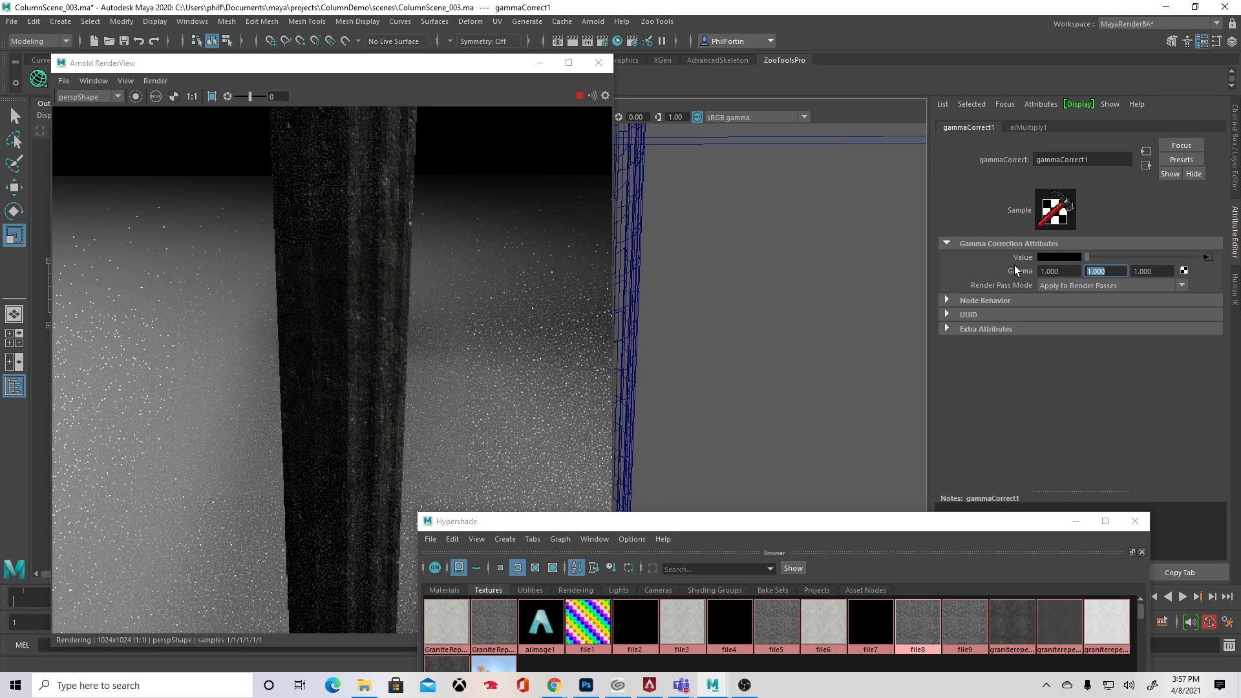
# Step: Try gammaCorrect1's second gamma value at 5, undo it, and try 5 for the third value
pyautogui.write('5')
pyautogui.press('Tab')
pyautogui.hotkey('ctrl', 'z')
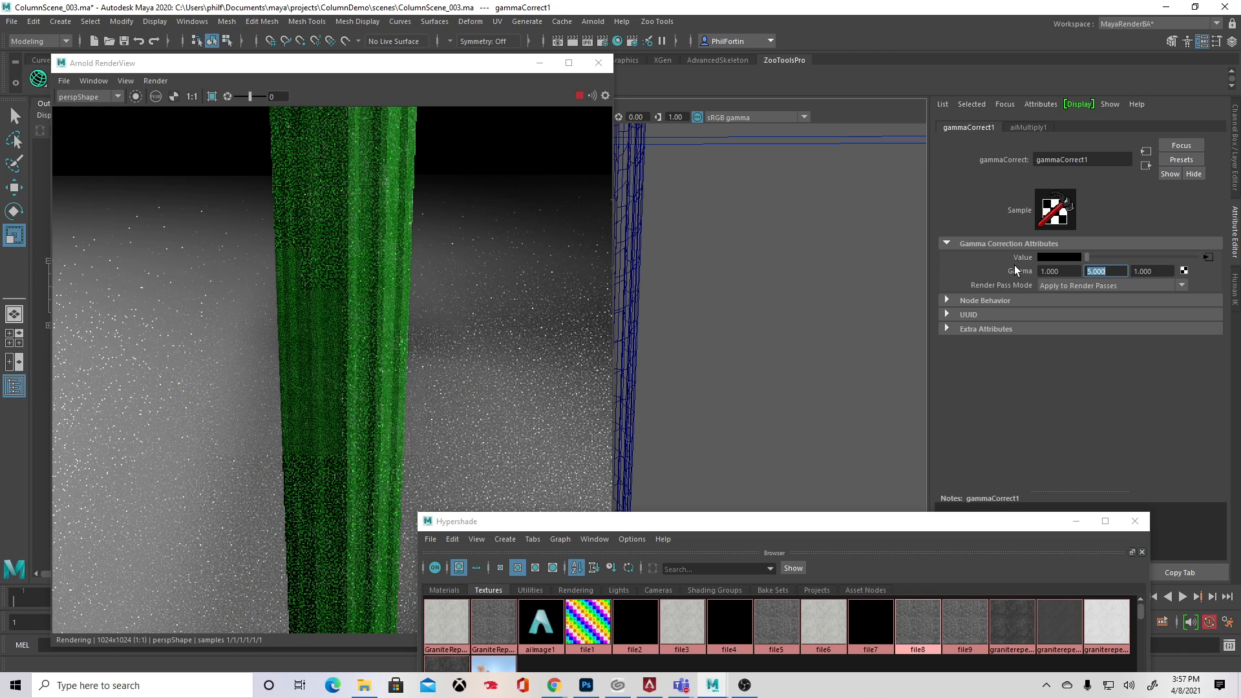
pyautogui.write('5')
pyautogui.press('Return')
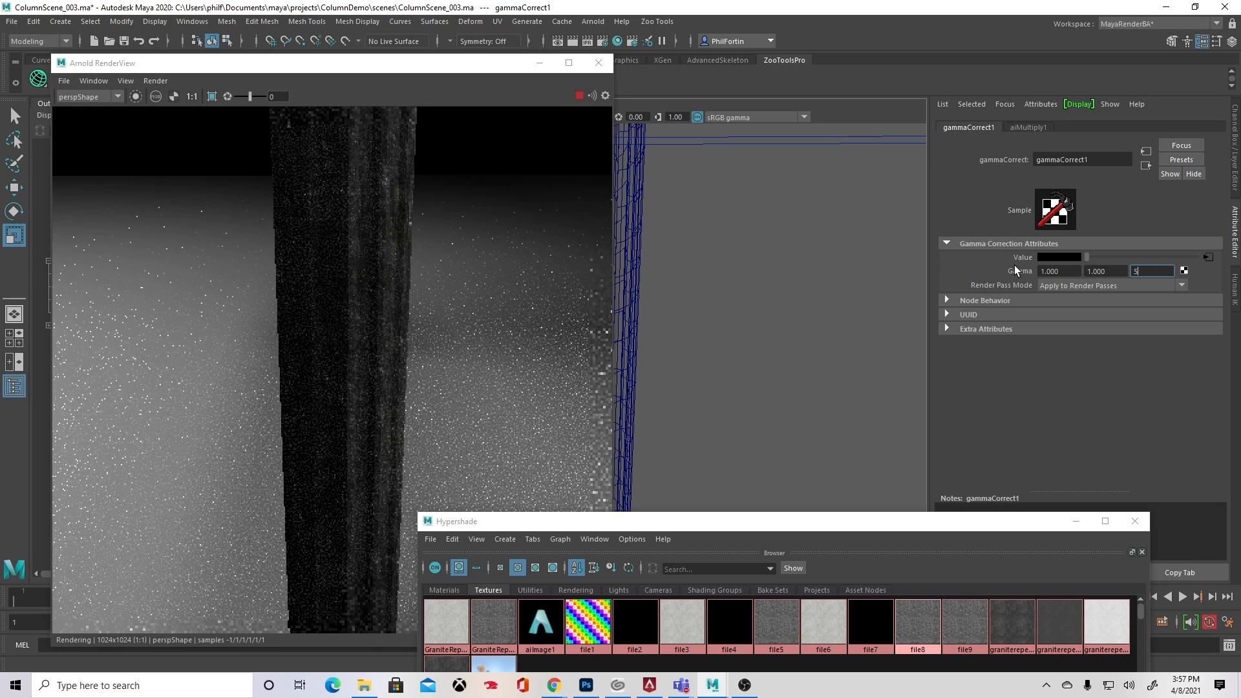
# Step: Set all three gamma values of gammaCorrect1 to 1.5
pyautogui.write('1.5')
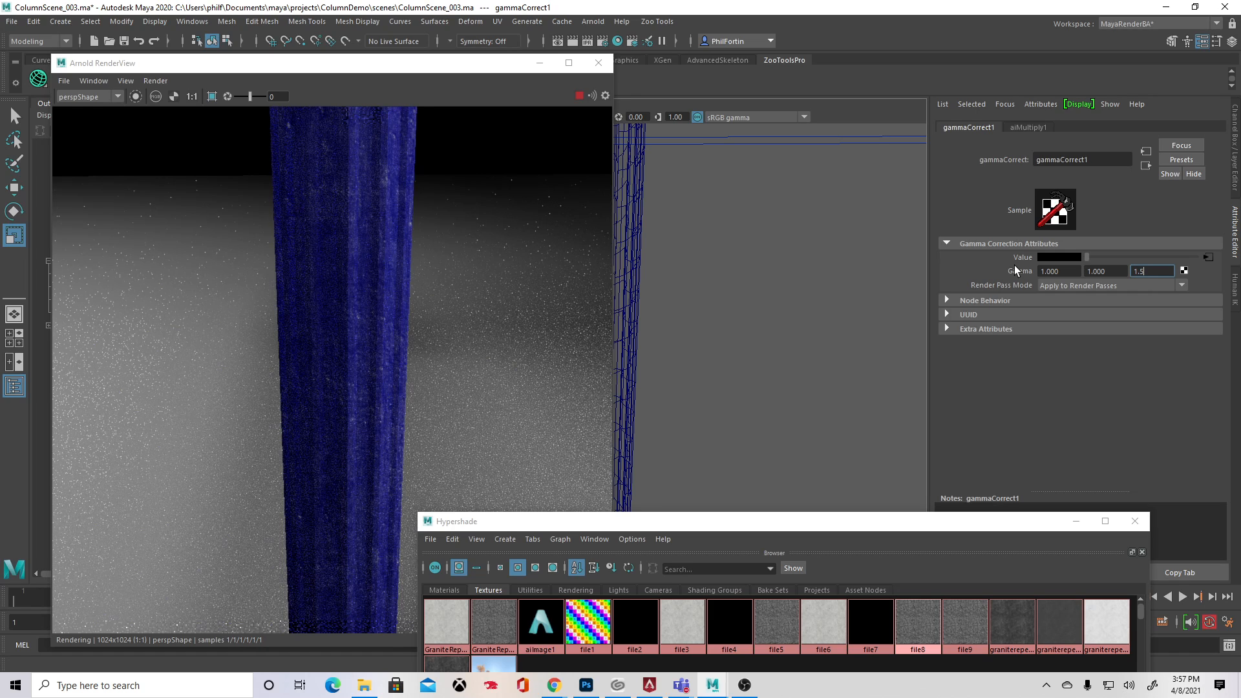
pyautogui.press('Tab')
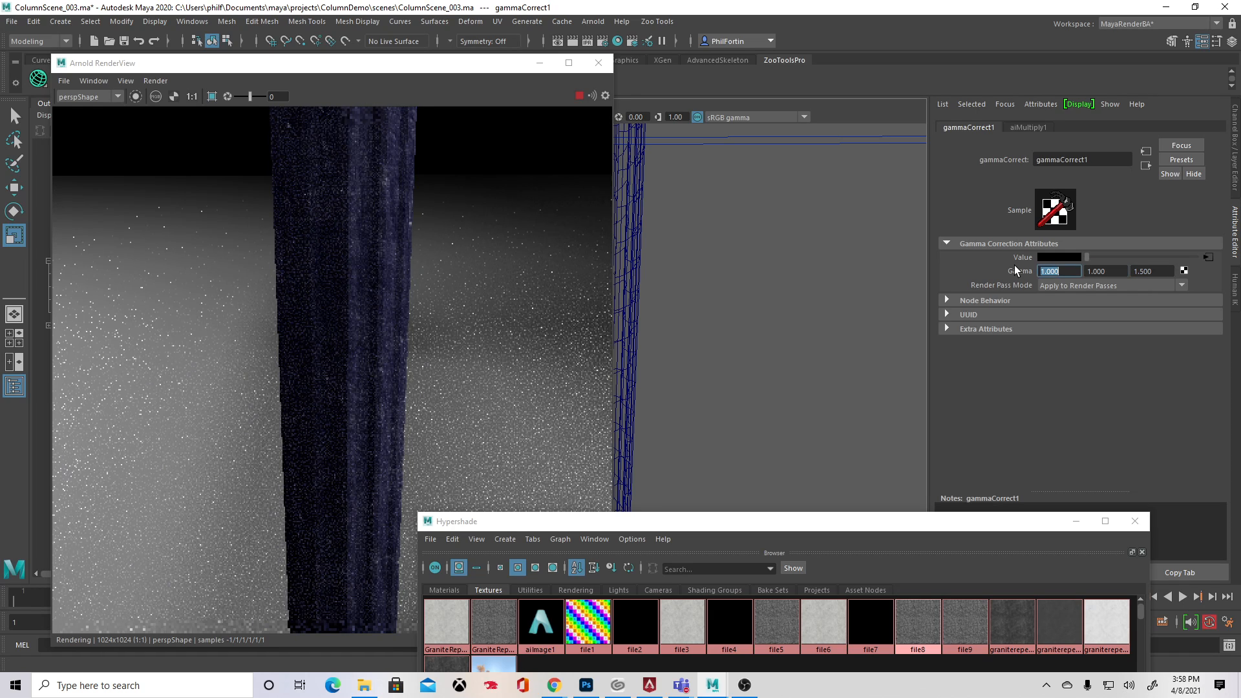
pyautogui.write('1.5')
pyautogui.press('Tab')
pyautogui.write('1.5')
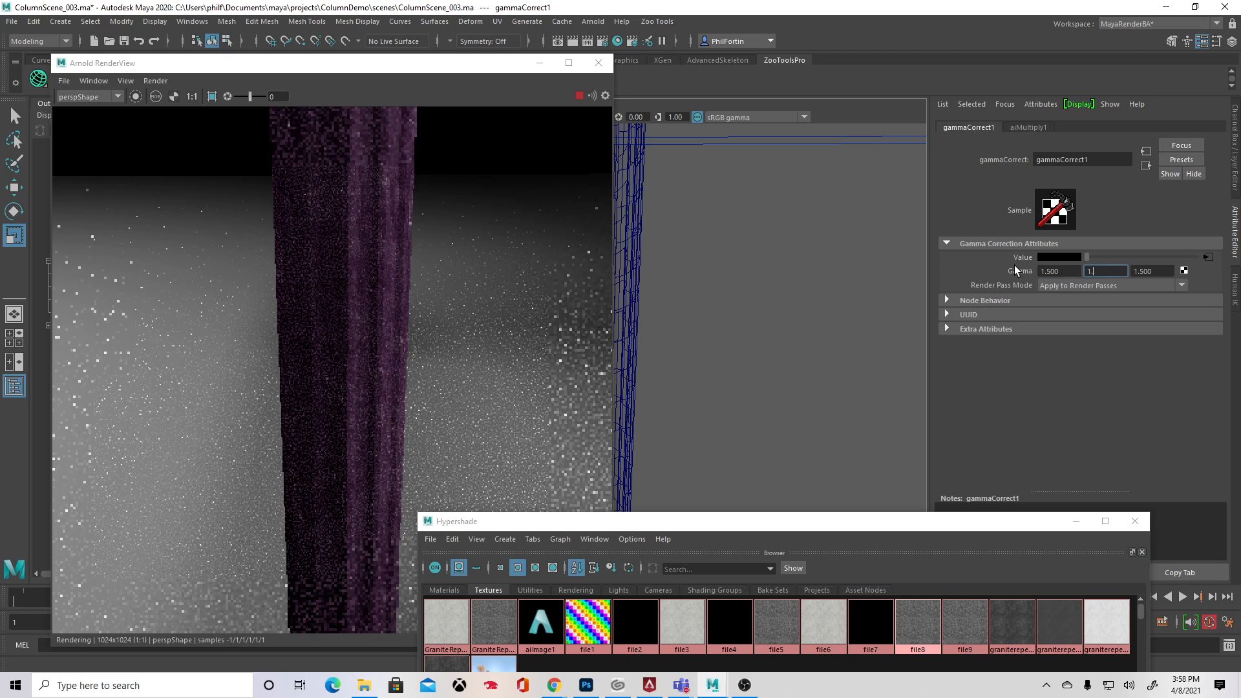
pyautogui.press('Tab')
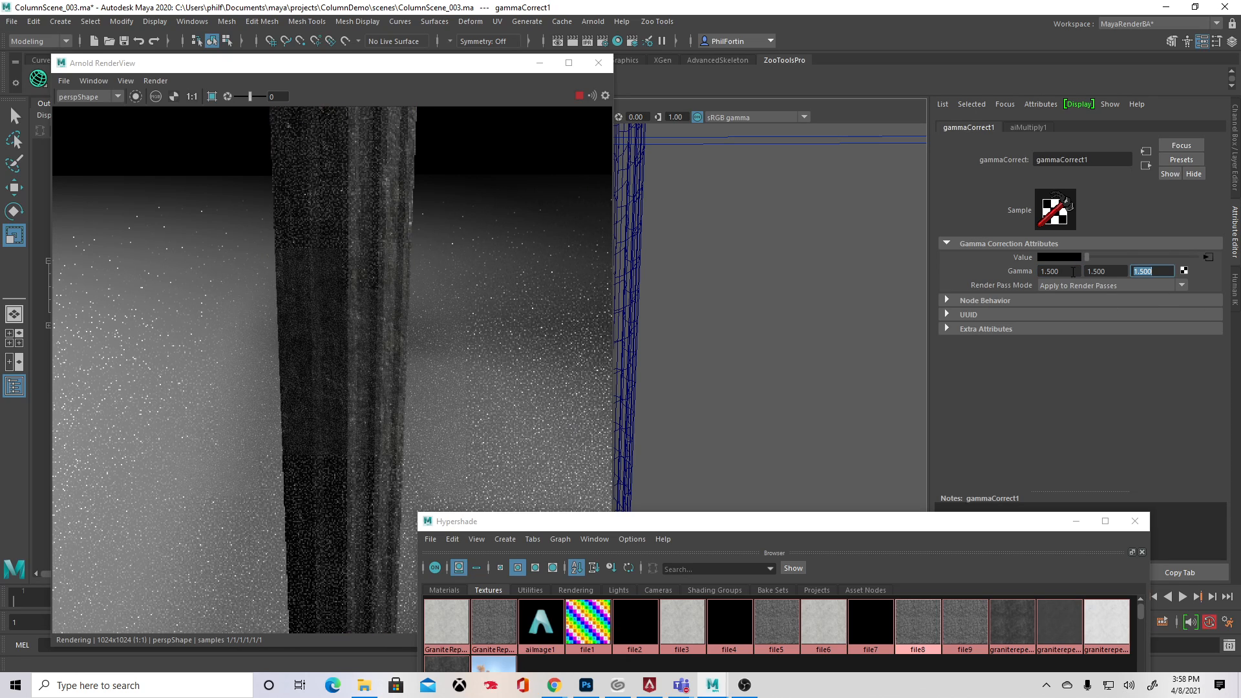
# Step: Raise all three gamma values of gammaCorrect1 to 2.0 to brighten the column
pyautogui.press('Tab')
pyautogui.write('2.0')
pyautogui.press('Tab')
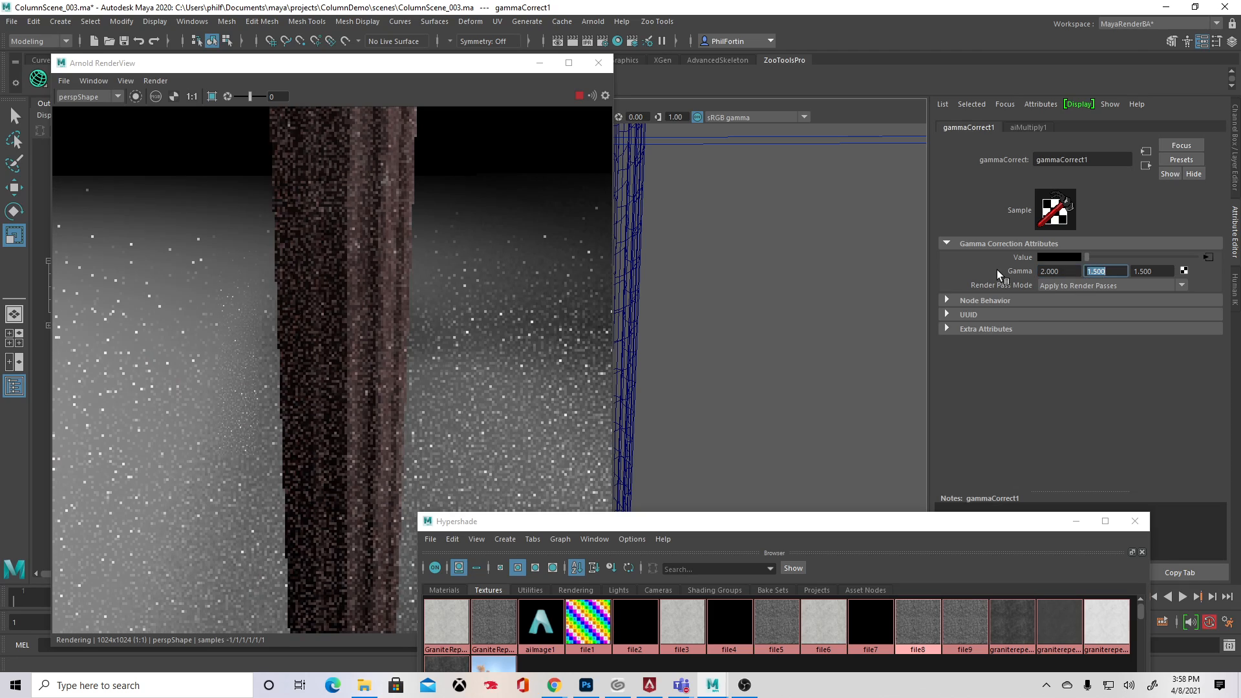
pyautogui.write('2.0')
pyautogui.press('Tab')
pyautogui.write('2.0')
pyautogui.press('Return')
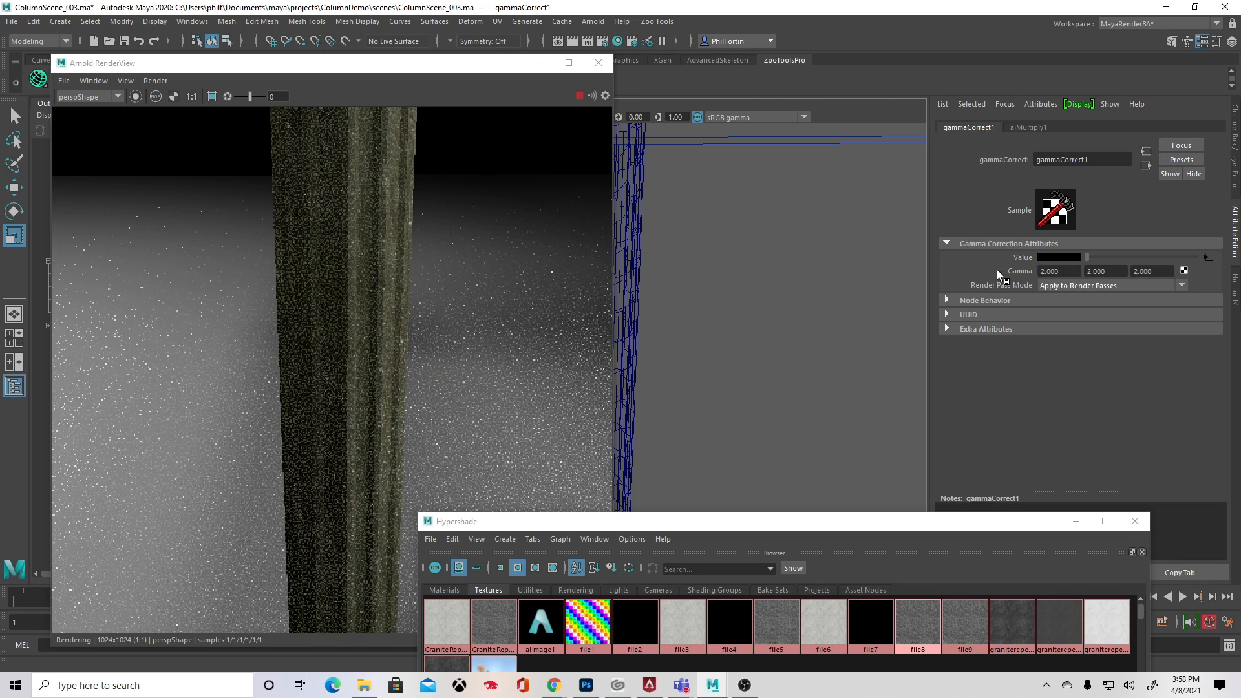
# Step: Lower gammaCorrect1's third gamma value to 1.8 and further to 1.5 to tint the stone
pyautogui.doubleClick(1169, 271)
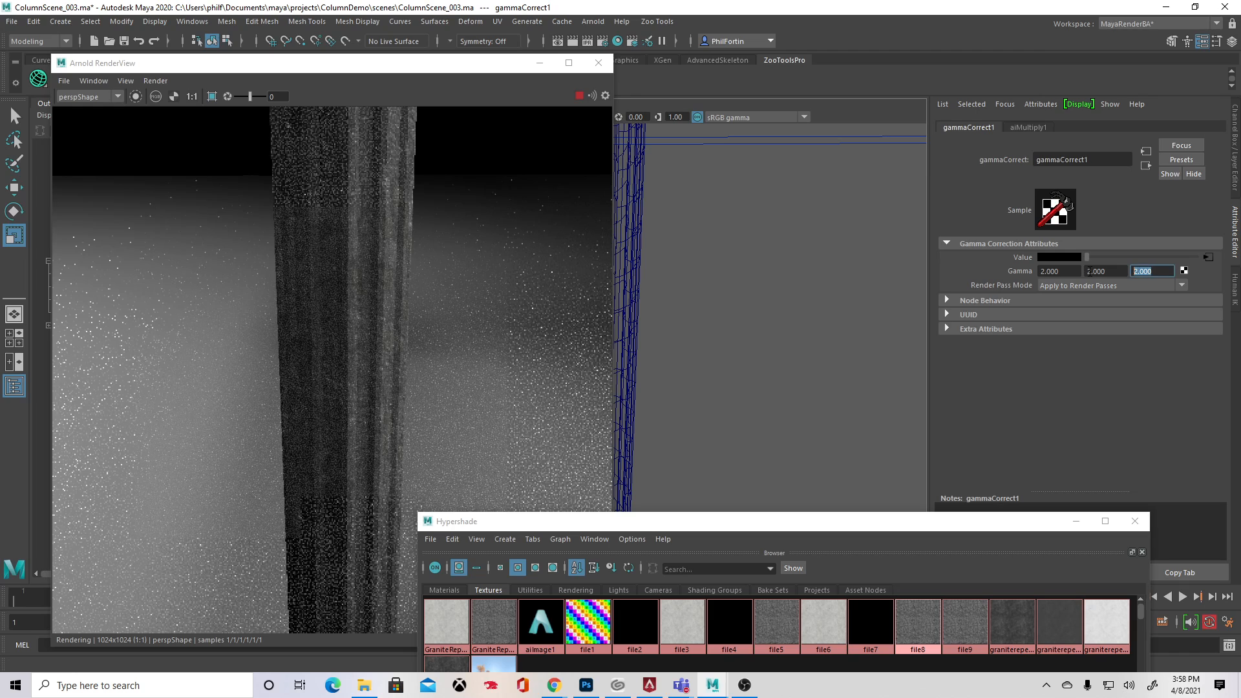
pyautogui.write('1.8')
pyautogui.press('Return')
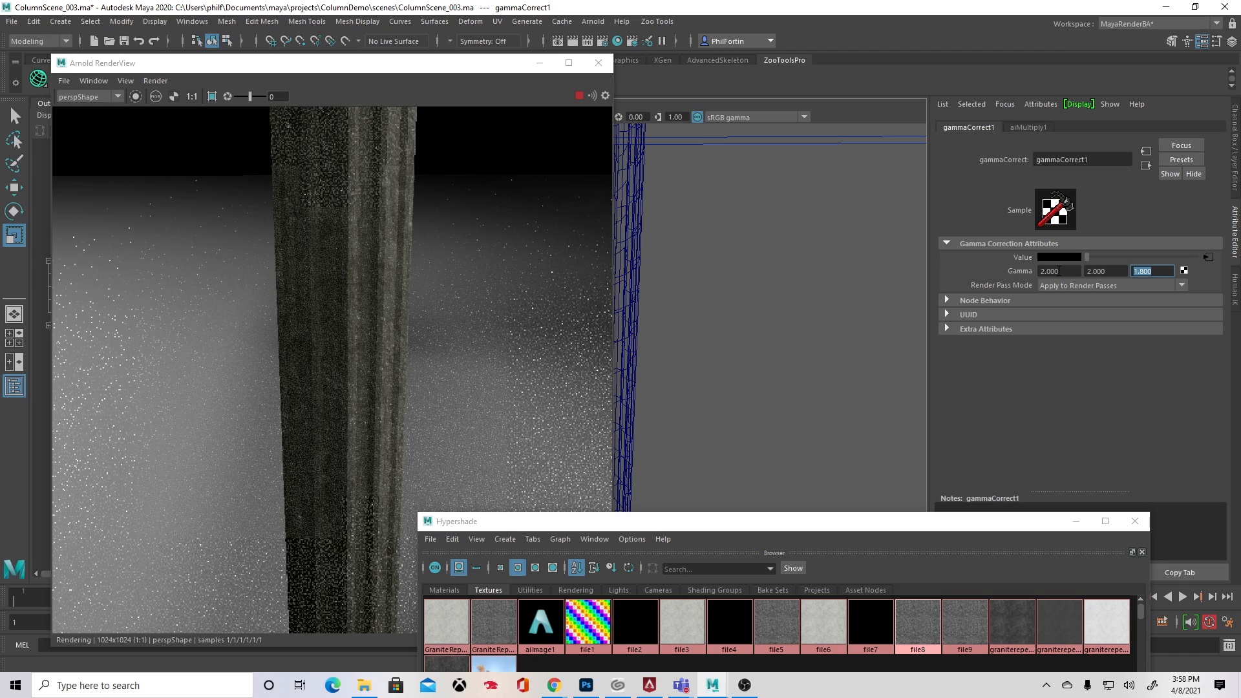
pyautogui.write('1.5')
pyautogui.press('Return')
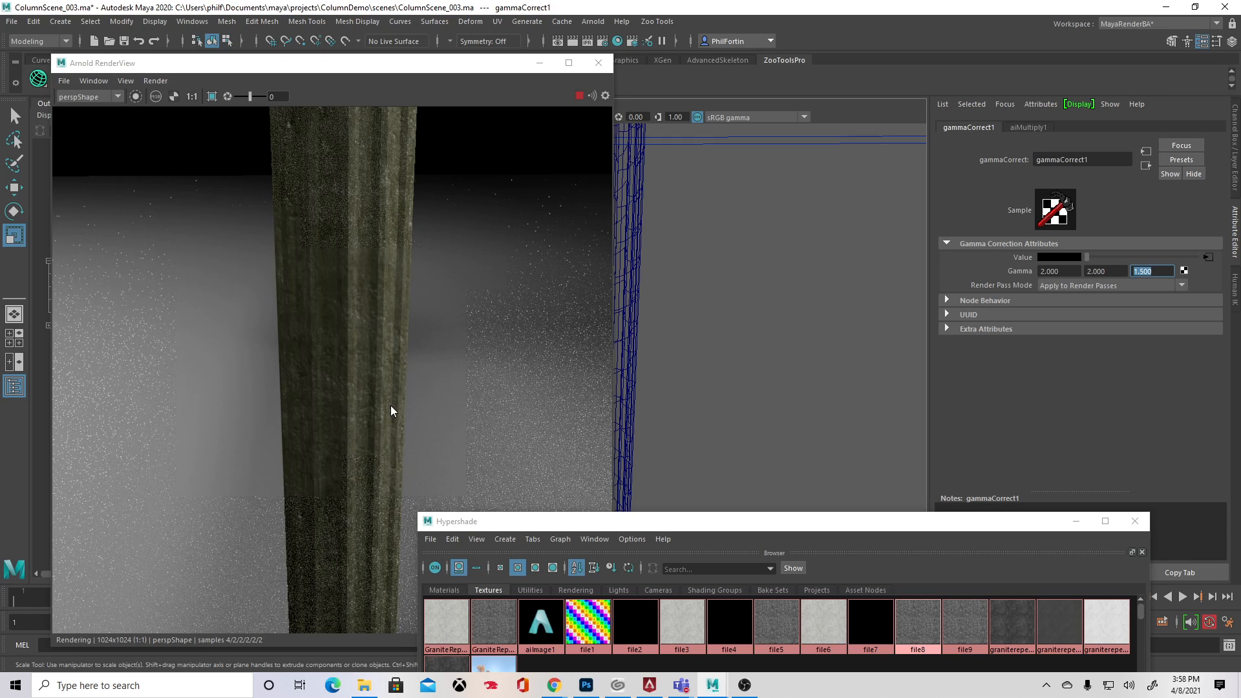
# Step: Bring Hypershade back into view and move the aiNormalMap2 and aiImage1 nodes closer to PillarShader's inputs
pyautogui.moveTo(584, 514); pyautogui.dragTo(325, 68)
pyautogui.keyDown('alt'); pyautogui.moveTo(788, 519); pyautogui.dragTo(752, 404, button='middle'); pyautogui.keyUp('alt')
pyautogui.click(251, 470)
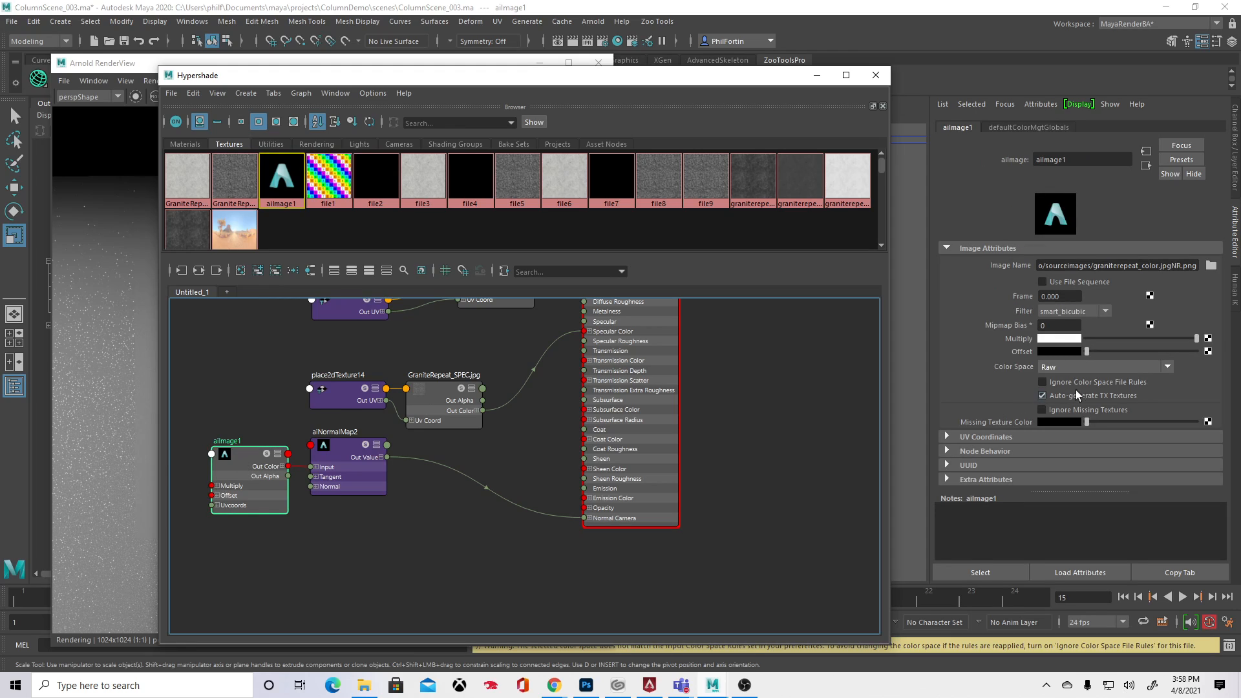
pyautogui.click(367, 482)
pyautogui.moveTo(367, 482); pyautogui.dragTo(490, 504)
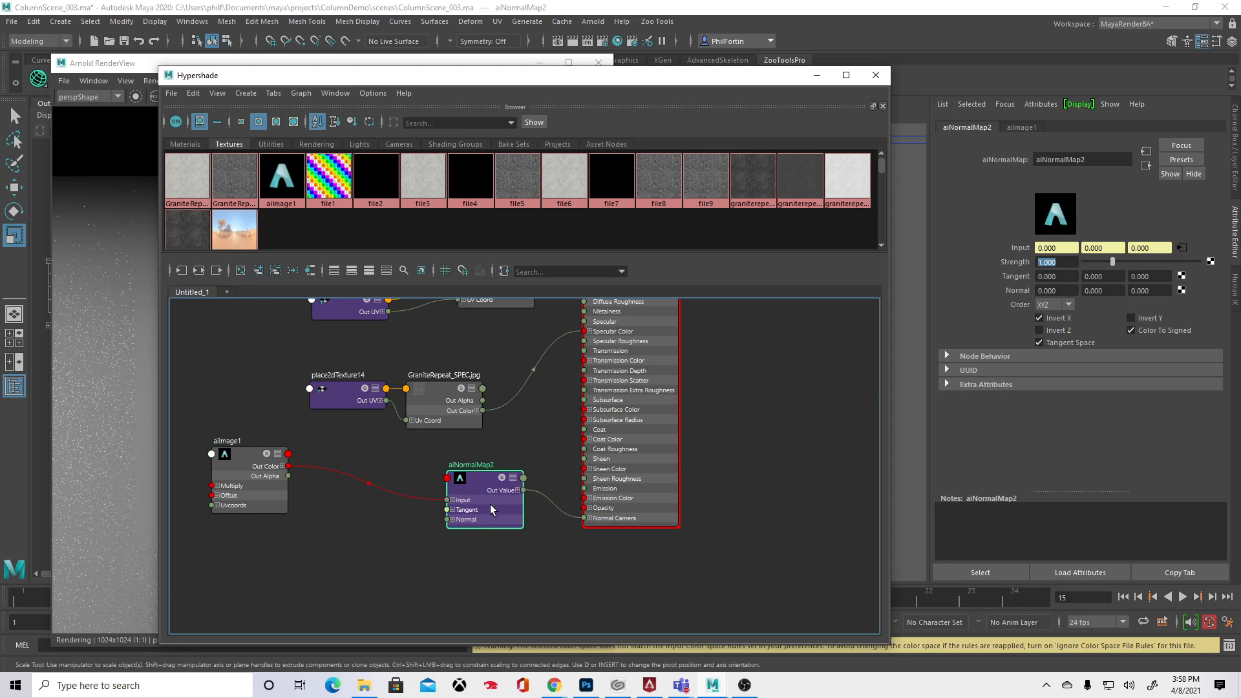
pyautogui.moveTo(254, 483); pyautogui.dragTo(366, 515)
# Step: Move the GraniteRepeat_COLOR texture node away from PillarShader, closer to place2dTexture10
pyautogui.keyDown('alt'); pyautogui.moveTo(398, 428); pyautogui.dragTo(394, 554, button='middle'); pyautogui.keyUp('alt')
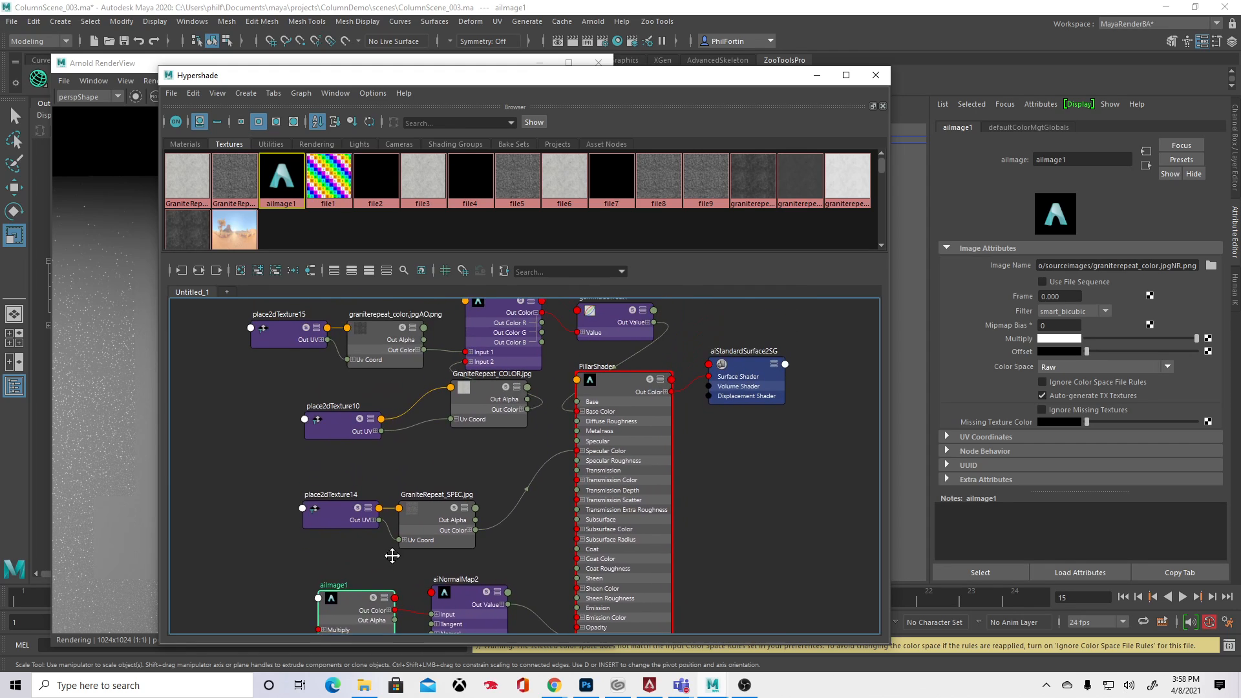
pyautogui.click(486, 425)
pyautogui.moveTo(487, 424); pyautogui.dragTo(443, 441)
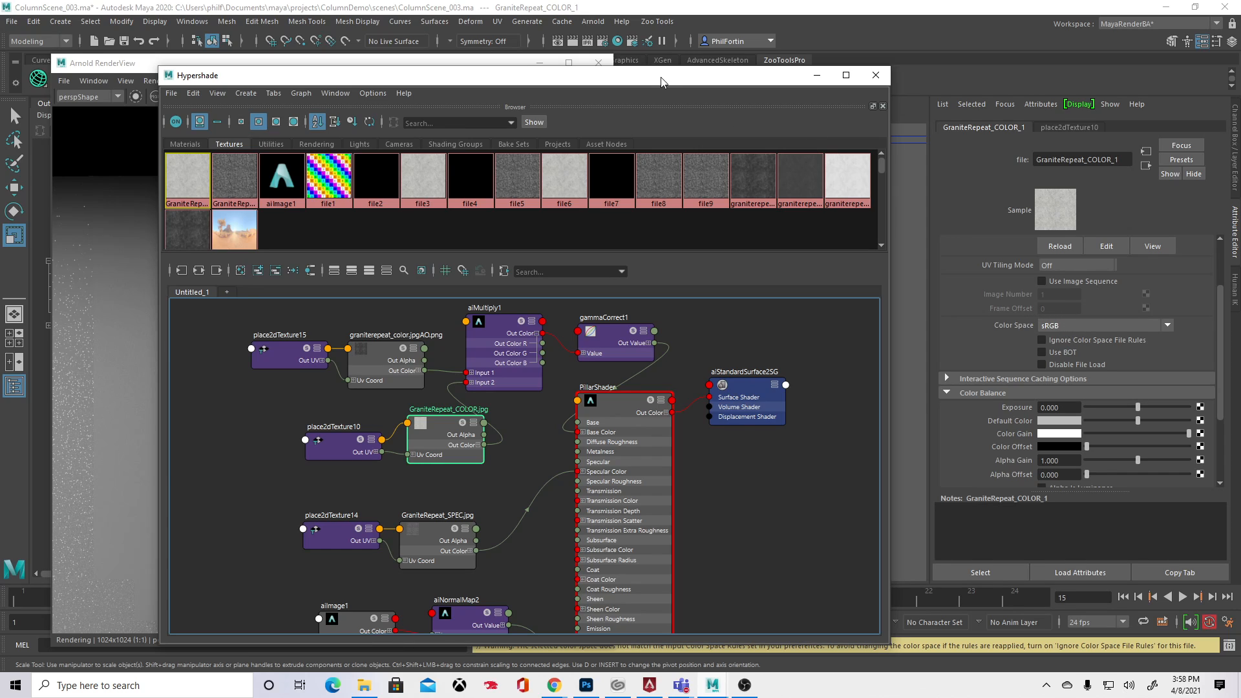
# Step: Uncover the render and set the GraniteRepeat_COLOR texture's Filter Type to Off
pyautogui.moveTo(660, 82); pyautogui.dragTo(685, 318)
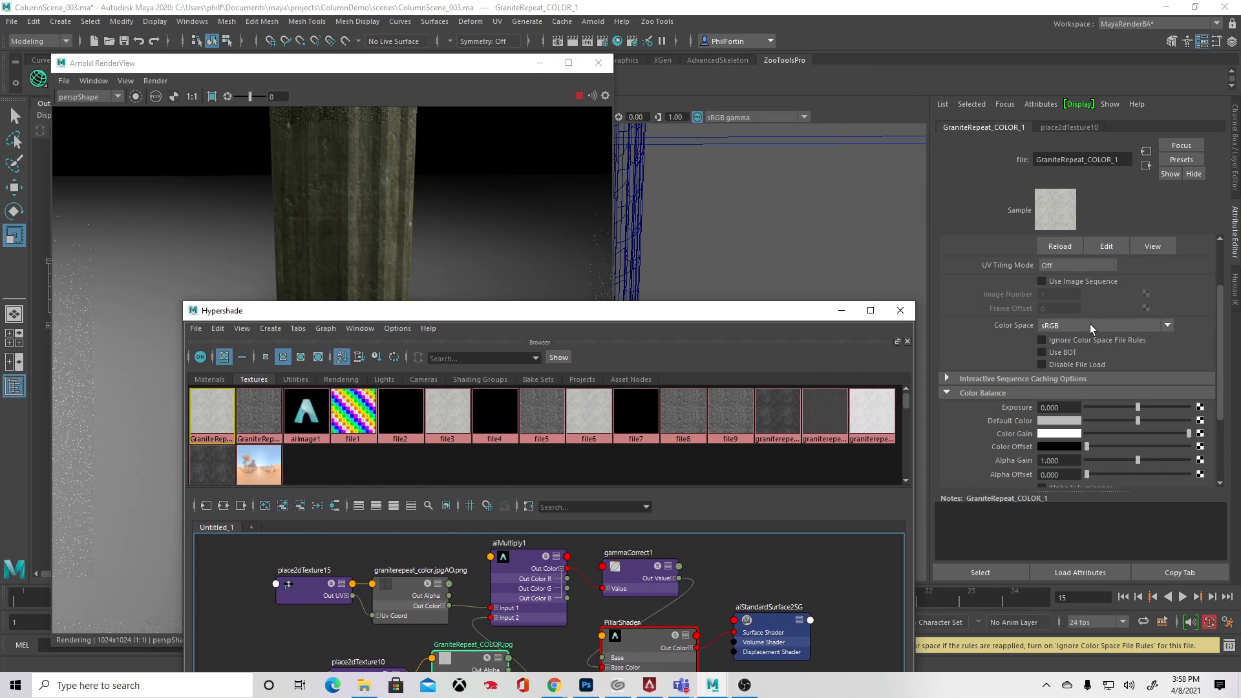
pyautogui.scroll(3, 1107, 312)
pyautogui.click(1092, 259)
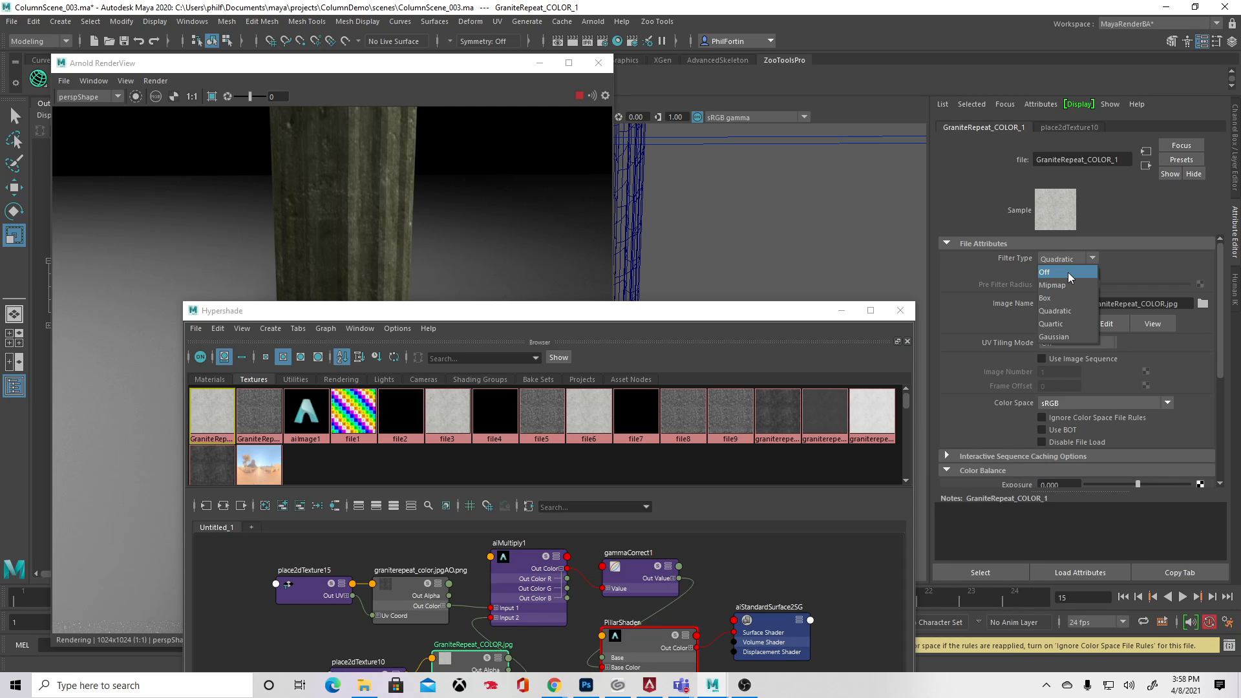
pyautogui.click(1068, 273)
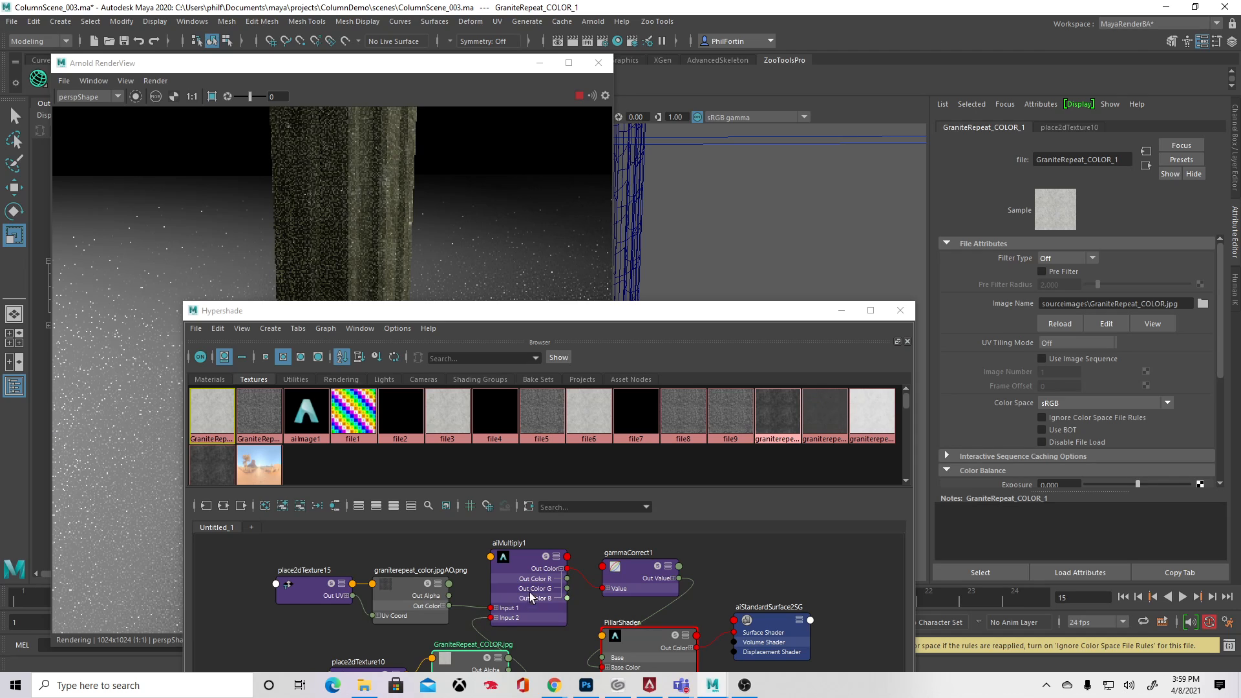
# Step: Set the Filter Type of the graniterepeat_color.jpgAO.png texture to Off and uncover the rendered column
pyautogui.click(428, 593)
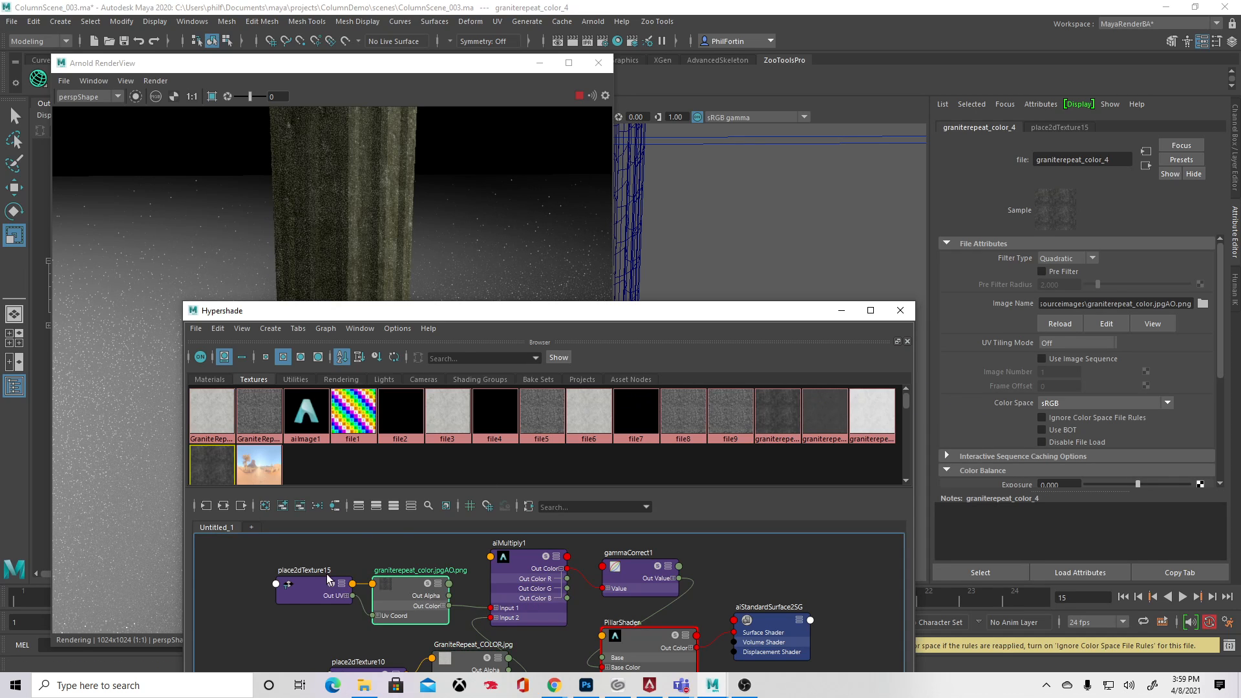
pyautogui.click(1092, 258)
pyautogui.click(1070, 269)
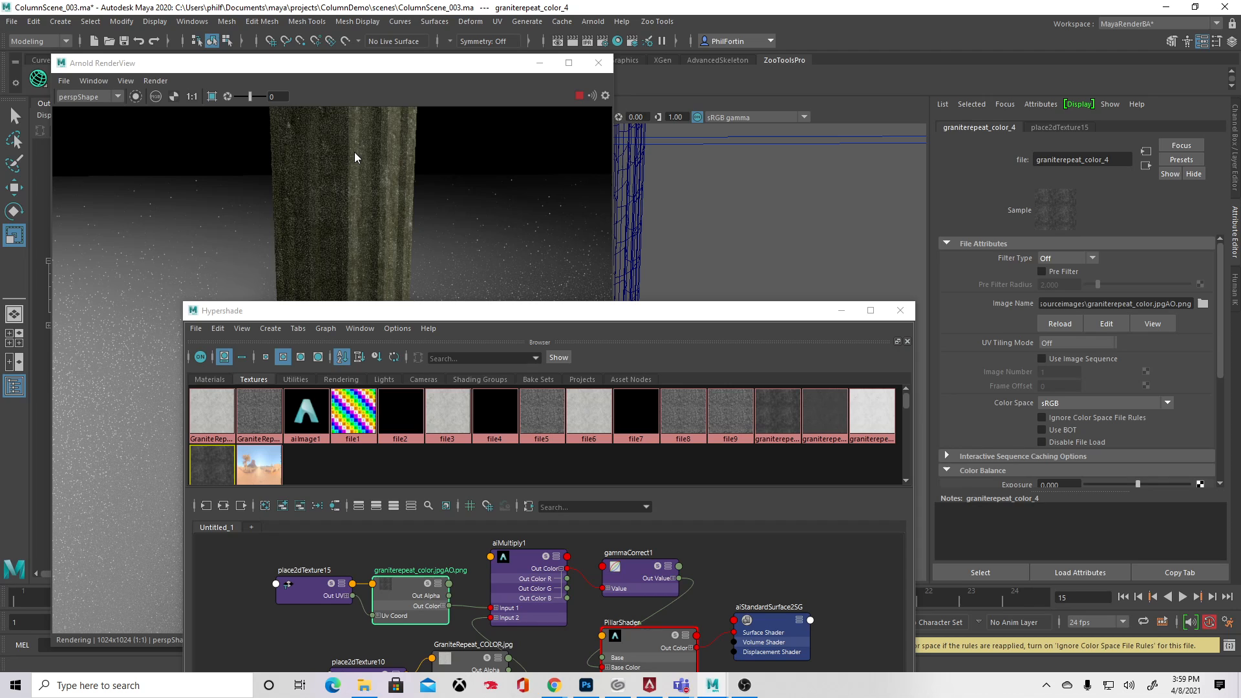
pyautogui.click(842, 310)
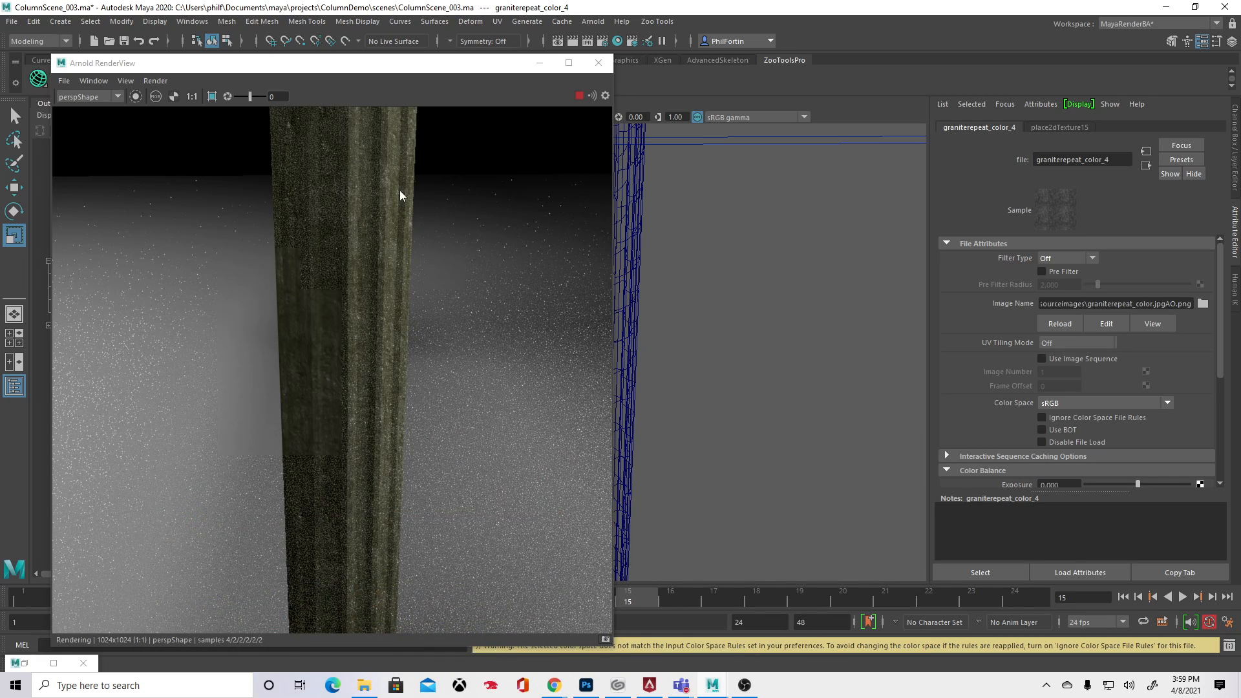
pyautogui.click(375, 186)
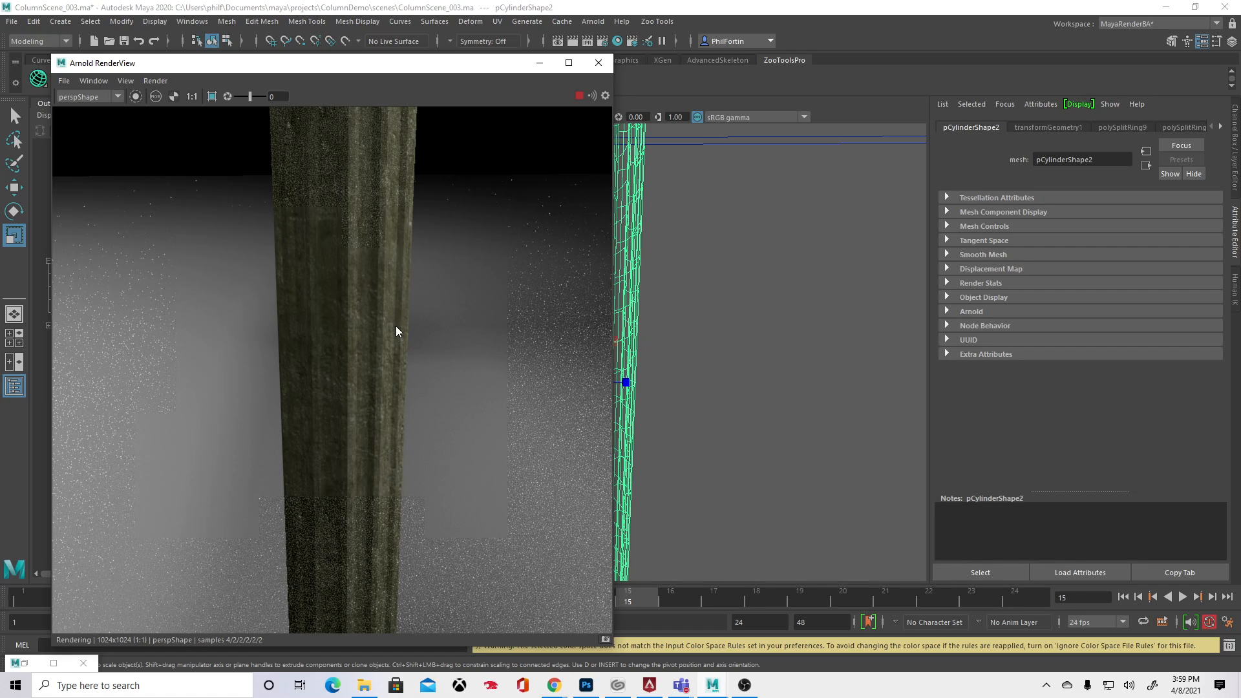
# Step: Restore Hypershade, move it over the render and show the empty graph area below aiNormalMap2
pyautogui.click(39, 666)
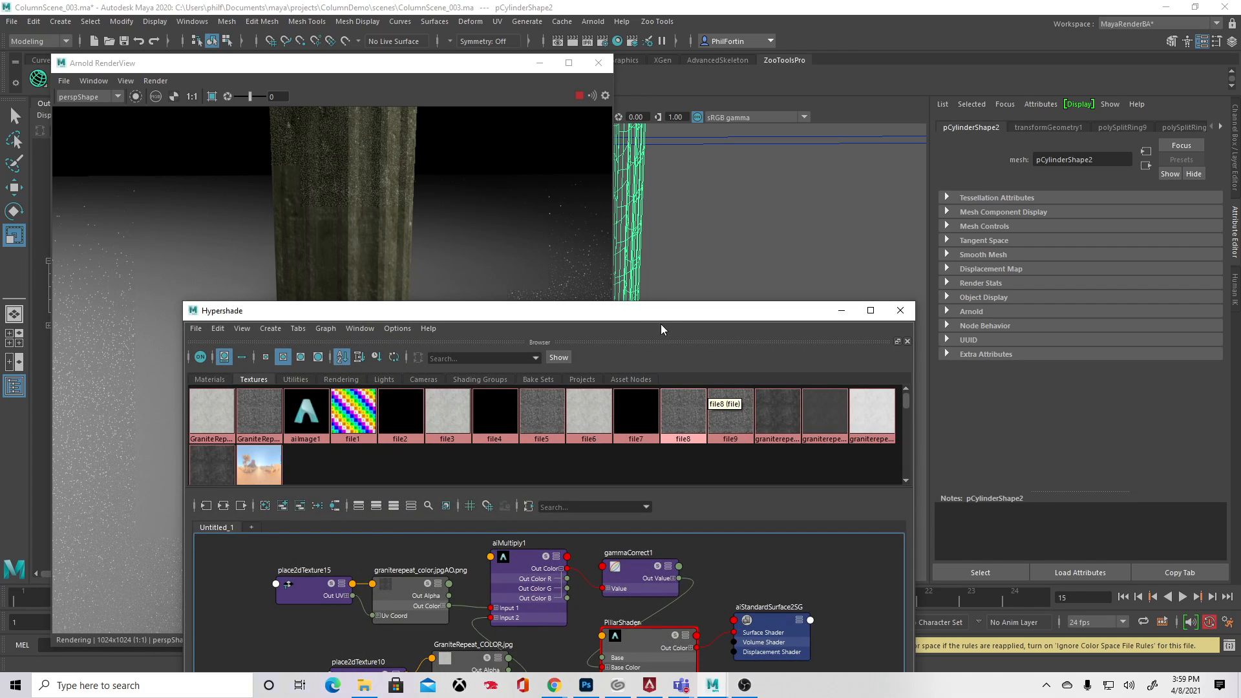
pyautogui.moveTo(661, 324); pyautogui.dragTo(544, 60)
pyautogui.keyDown('alt'); pyautogui.moveTo(648, 513); pyautogui.dragTo(599, 400, button='middle'); pyautogui.keyUp('alt')
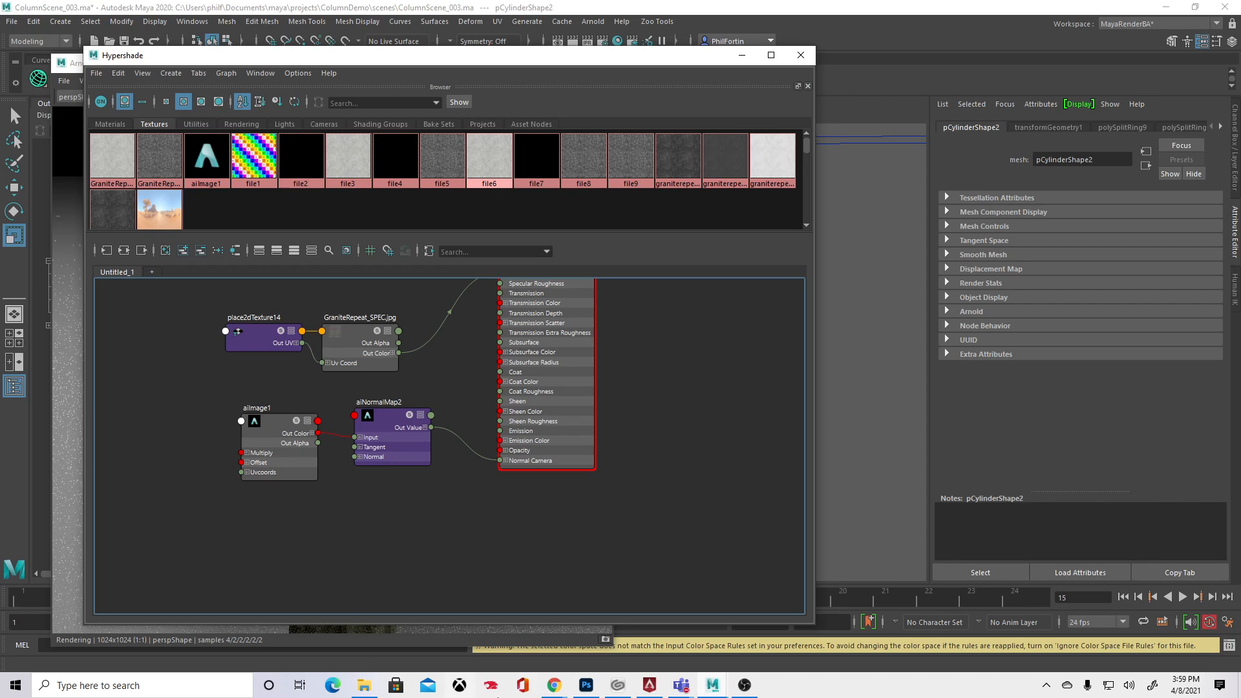
# Step: Import the graniterepeat_color.jpgHGT.png height map from the sourceimages folder into the Hypershade graph
pyautogui.click(364, 685)
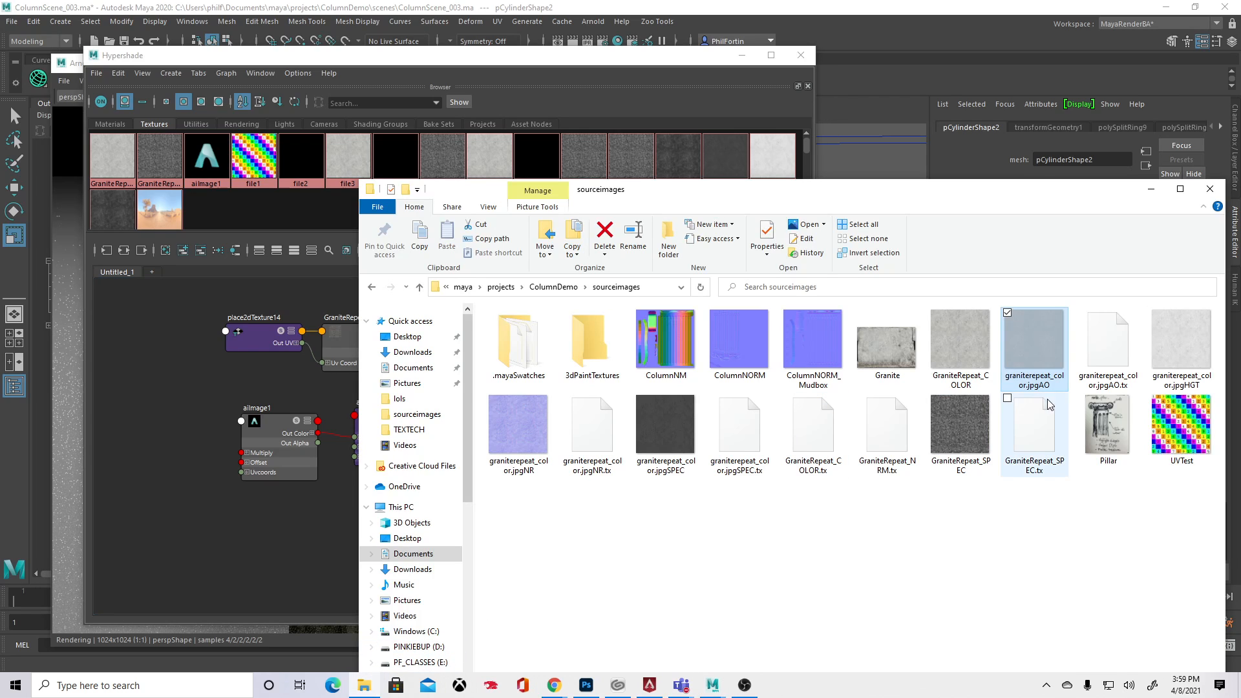
pyautogui.moveTo(1167, 352); pyautogui.dragTo(366, 594)
pyautogui.click(1151, 189)
pyautogui.moveTo(367, 593); pyautogui.dragTo(364, 548)
# Step: Create a File texture for the displacement material of the aiStandardSurface2SG shading group
pyautogui.keyDown('alt'); pyautogui.moveTo(614, 416); pyautogui.dragTo(525, 586, button='middle'); pyautogui.keyUp('alt')
pyautogui.click(579, 370)
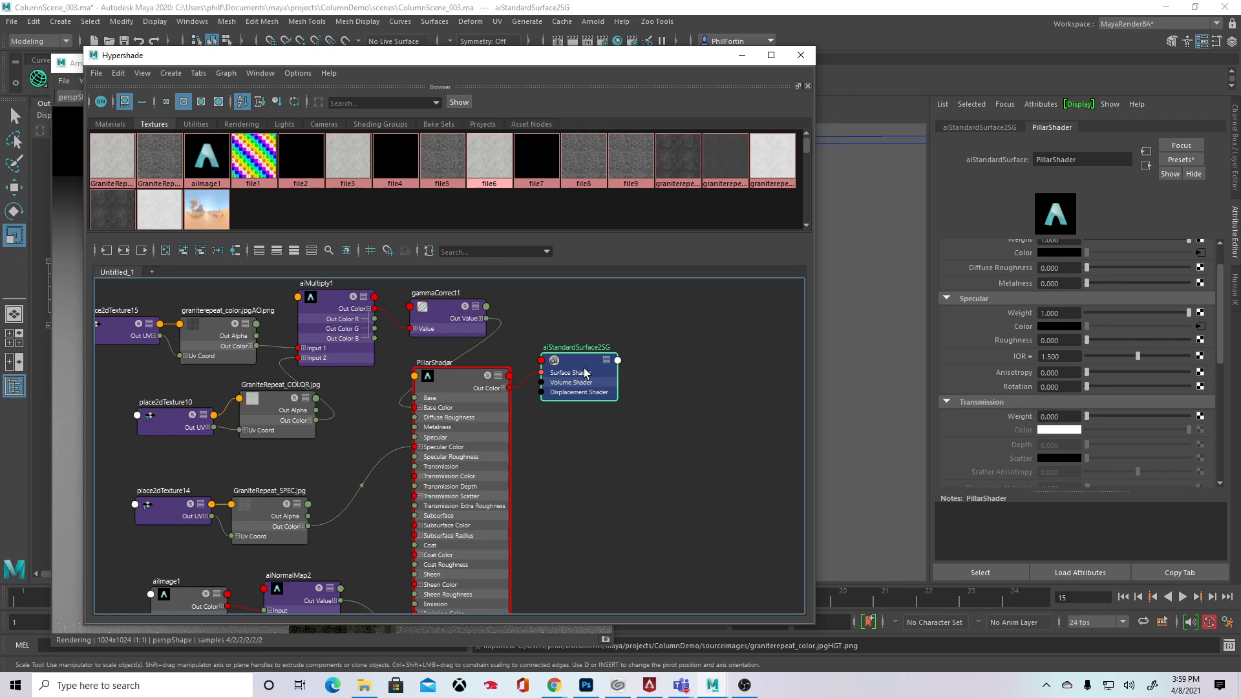
pyautogui.scroll(2, 1161, 291)
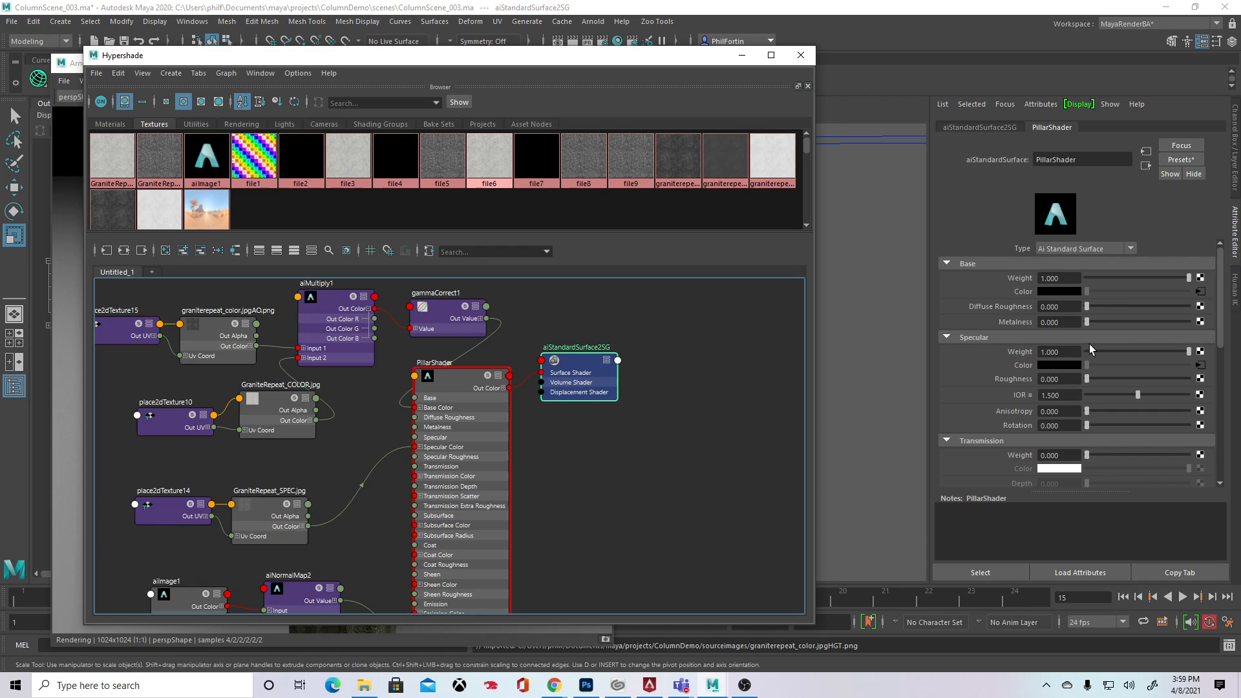
pyautogui.click(995, 127)
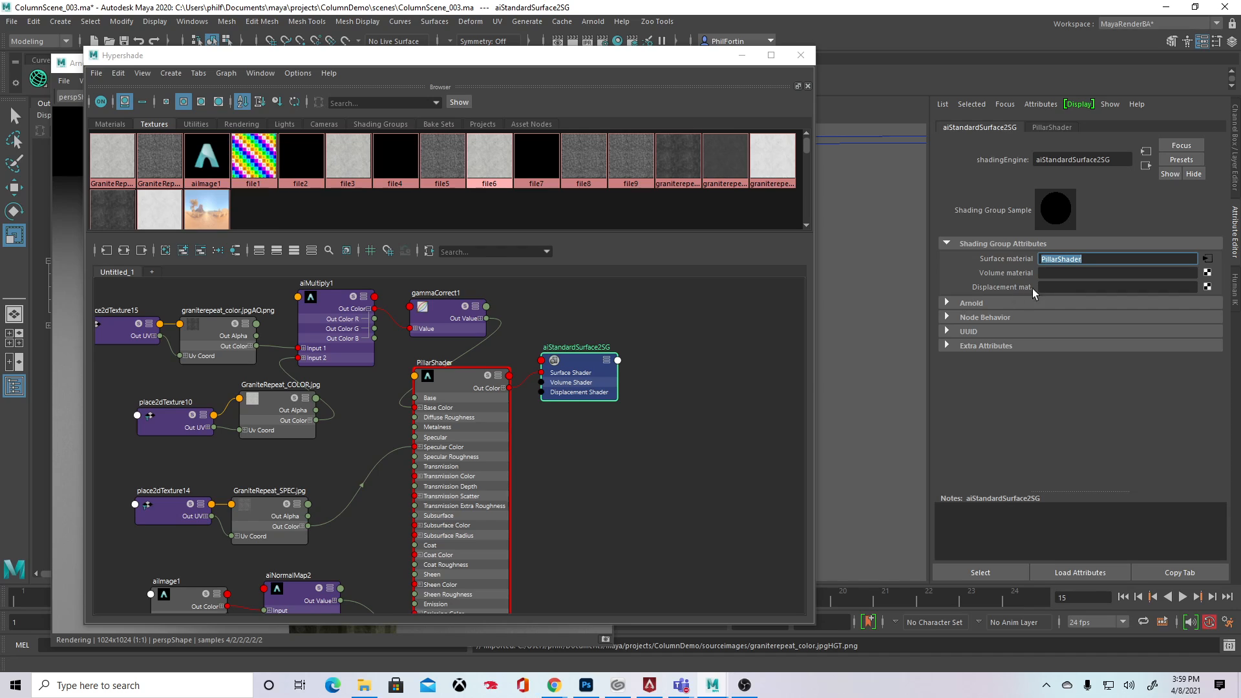
pyautogui.click(1208, 287)
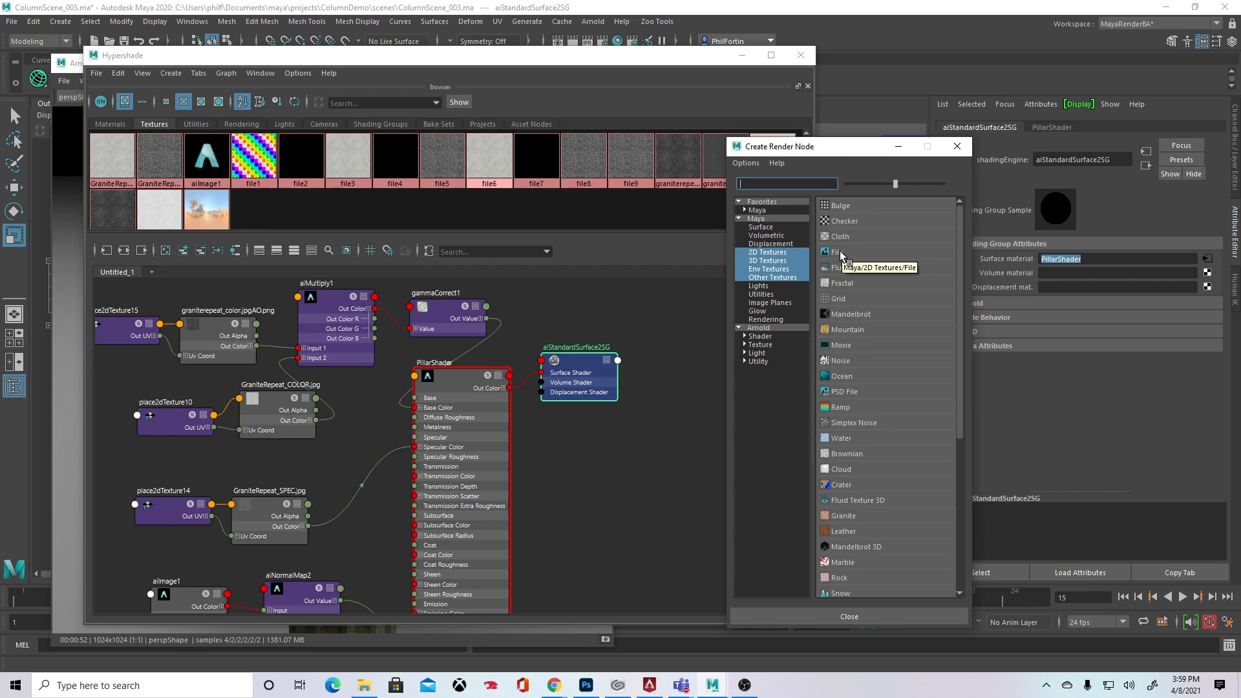
pyautogui.click(839, 251)
# Step: Try to replace the new file10 texture with the imported HGT texture as displacementShader1's input, and undo the changes
pyautogui.keyDown('alt'); pyautogui.moveTo(647, 491); pyautogui.dragTo(563, 369, button='middle'); pyautogui.keyUp('alt')
pyautogui.moveTo(308, 453); pyautogui.dragTo(462, 533)
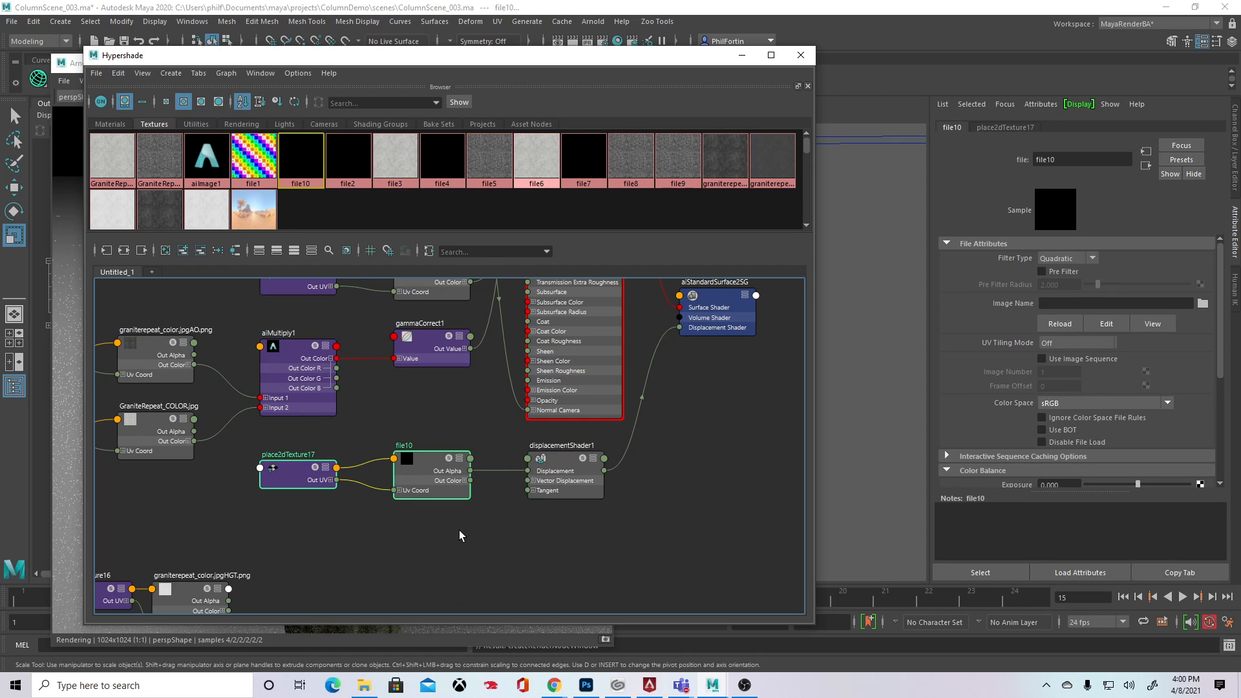
pyautogui.press('Delete')
pyautogui.moveTo(103, 535); pyautogui.dragTo(528, 471)
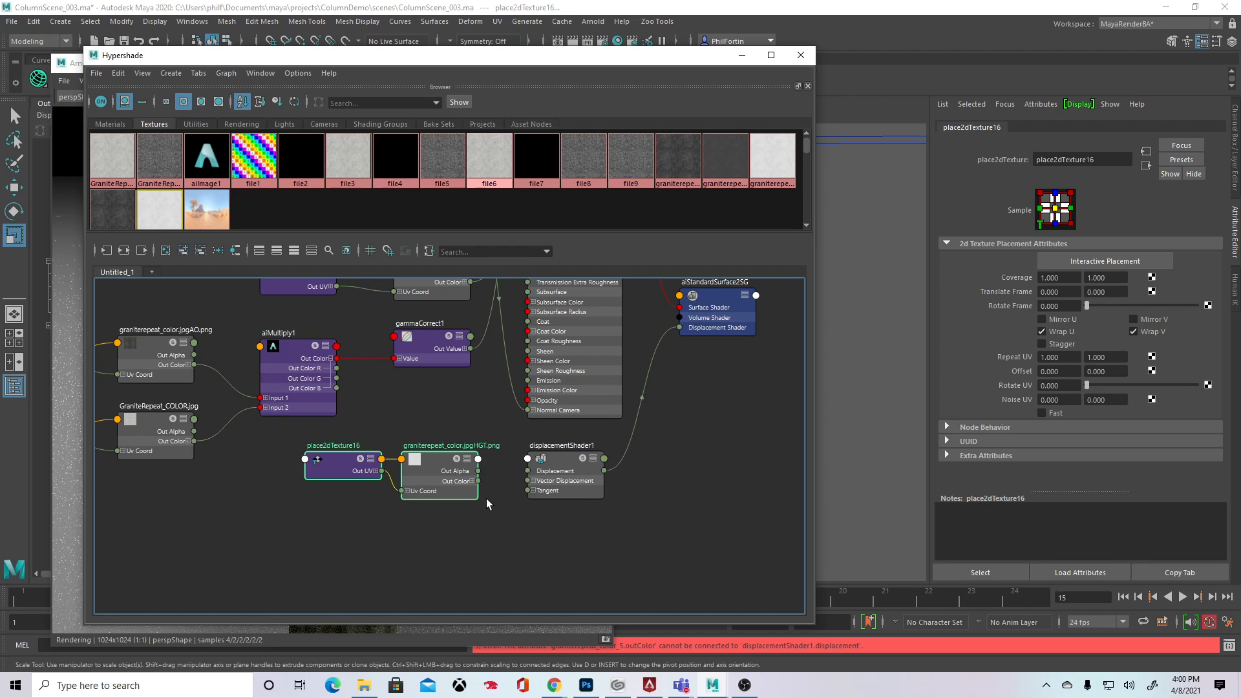
pyautogui.moveTo(526, 481); pyautogui.dragTo(524, 482)
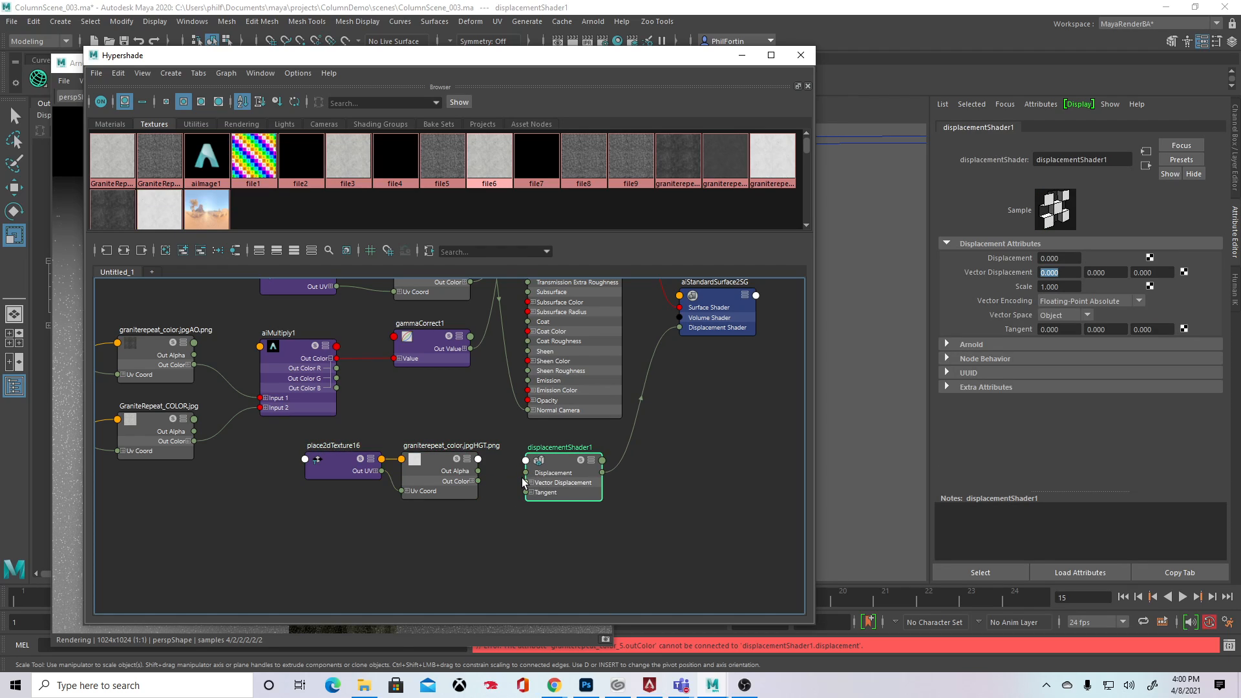
pyautogui.hotkey('ctrl', 'z')
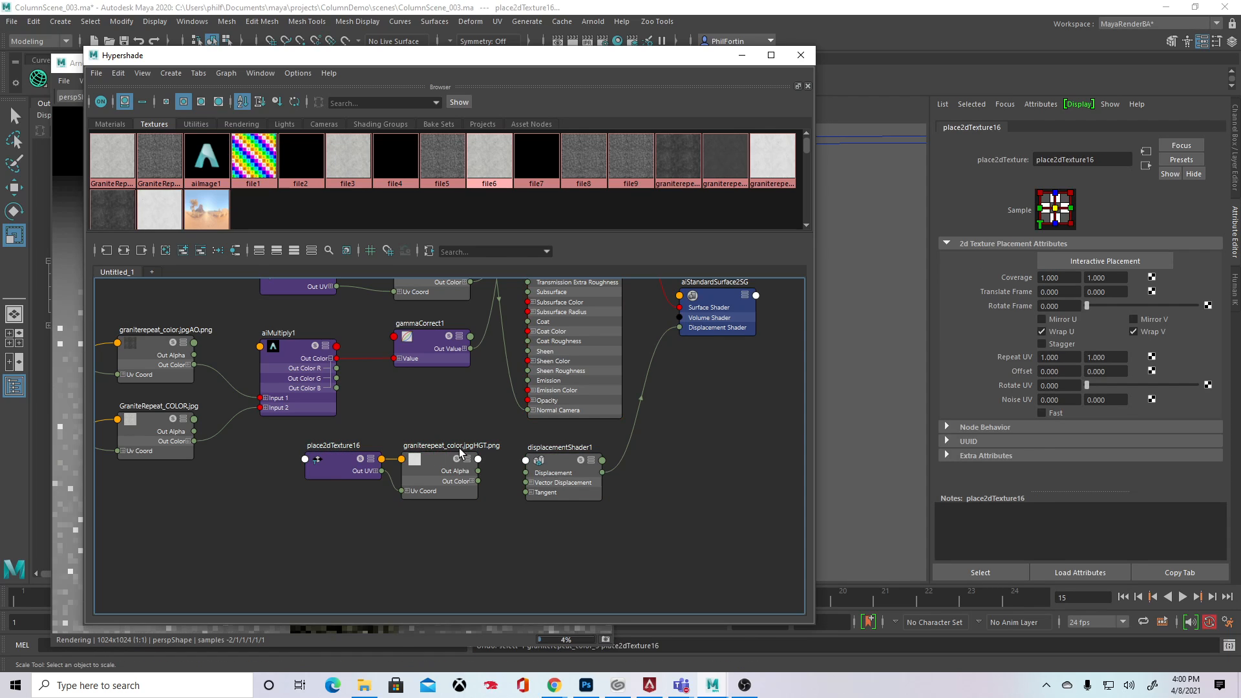
pyautogui.hotkey('ctrl', 'd')
# Step: Move the imported graniterepeat_color.jpgHGT.png and place2dTexture16 nodes clear of file10 and delete them both
pyautogui.moveTo(461, 452); pyautogui.dragTo(420, 541)
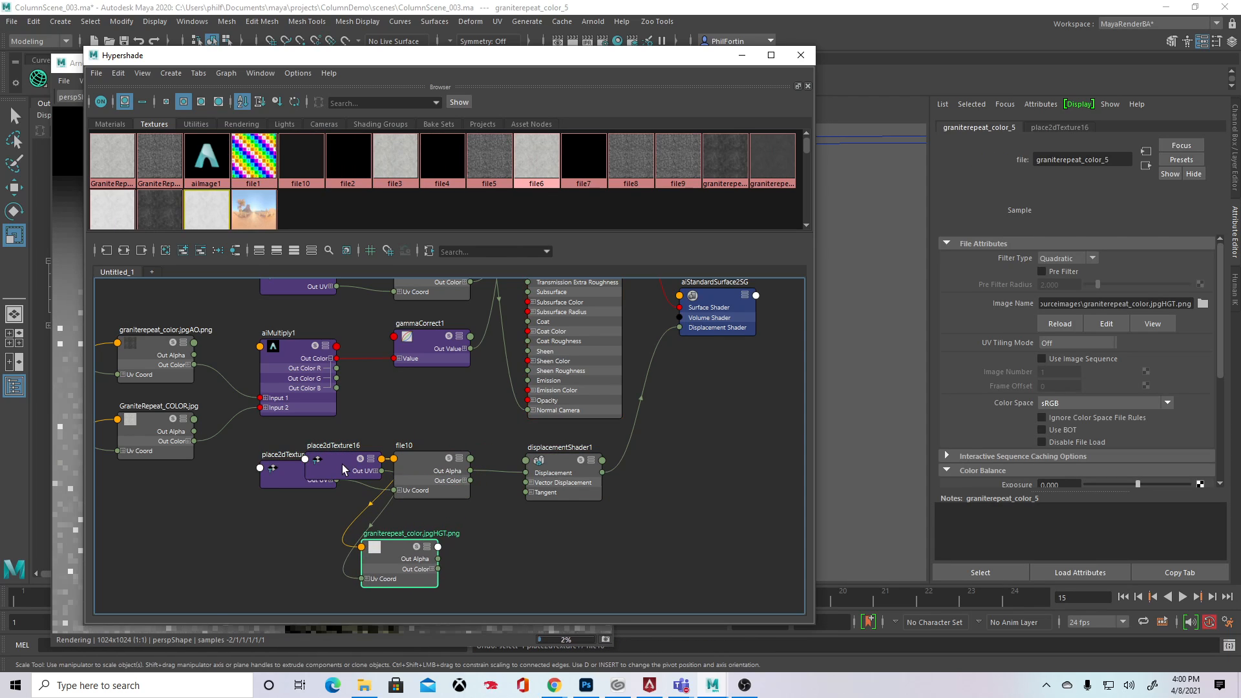
pyautogui.moveTo(344, 470); pyautogui.dragTo(317, 586)
pyautogui.keyDown('shift'); pyautogui.click(427, 572); pyautogui.keyUp('shift')
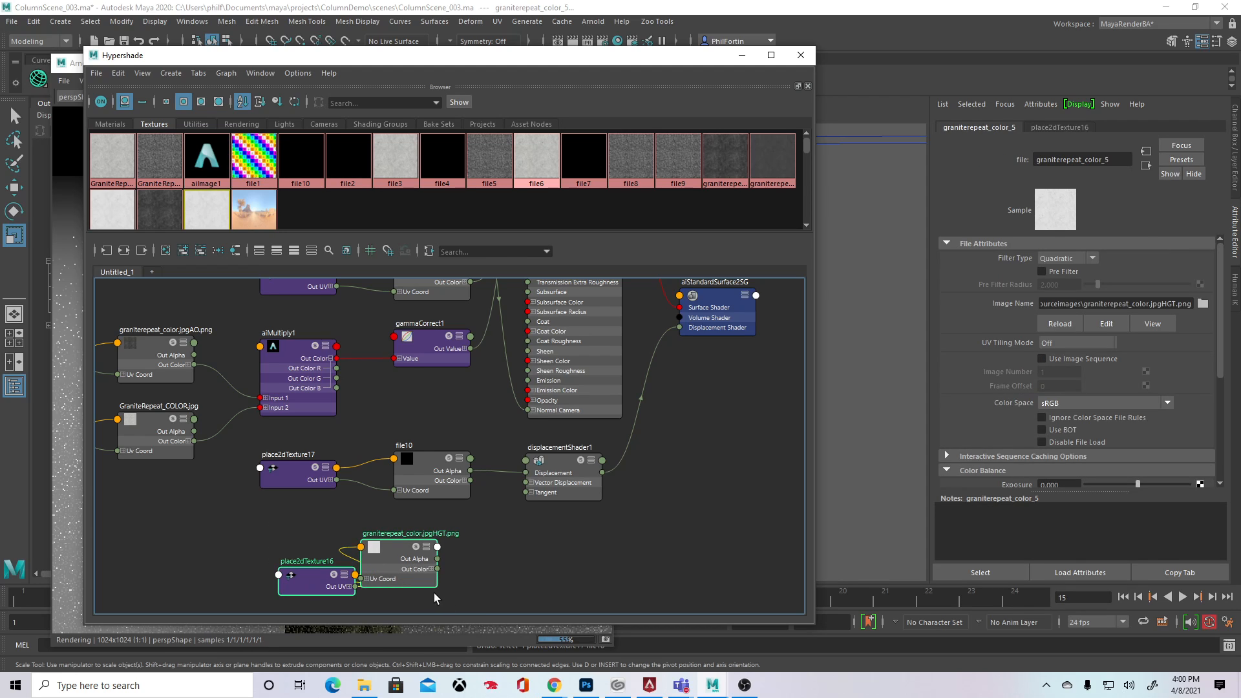
pyautogui.press('Delete')
# Step: Load graniterepeat_color.jpgHGT.png as the image of the file10 texture feeding displacementShader1
pyautogui.click(432, 475)
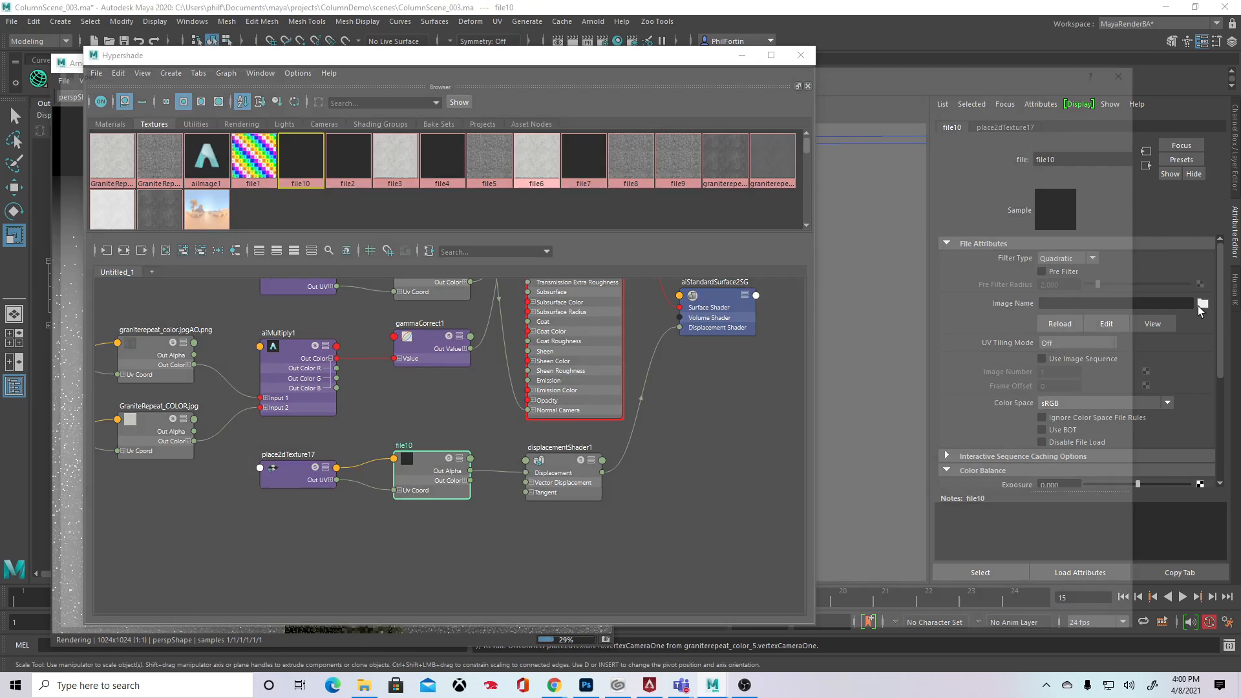
pyautogui.click(1202, 304)
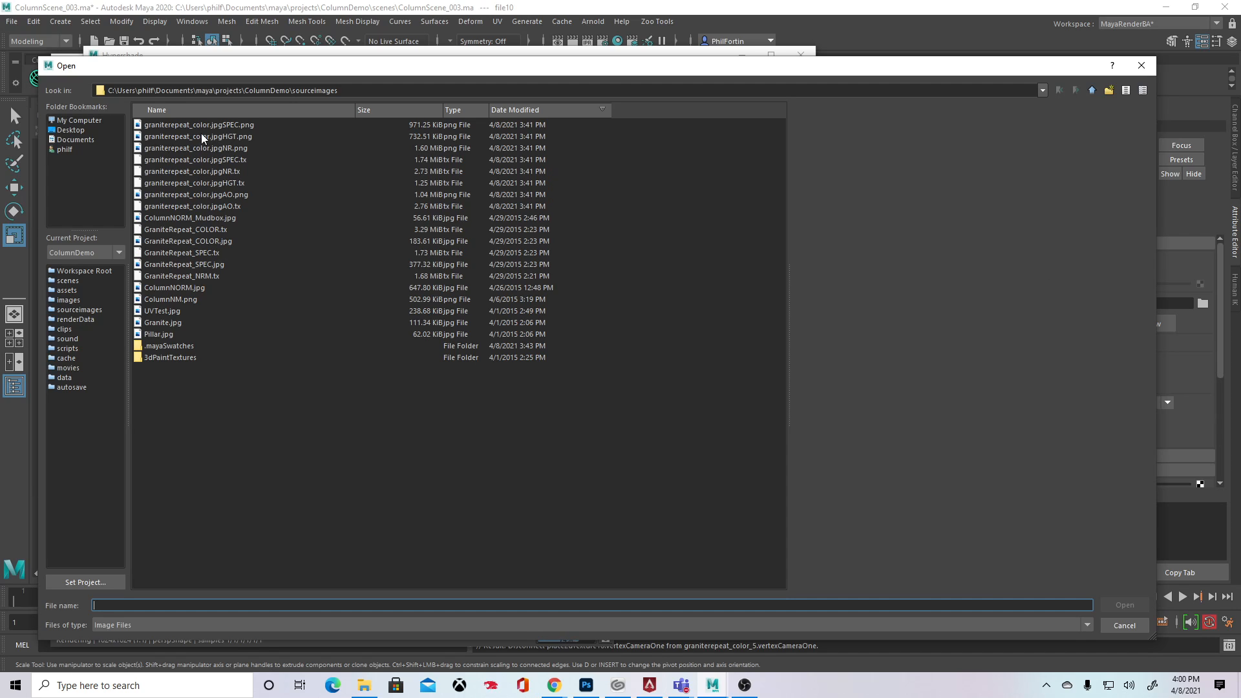
pyautogui.doubleClick(225, 136)
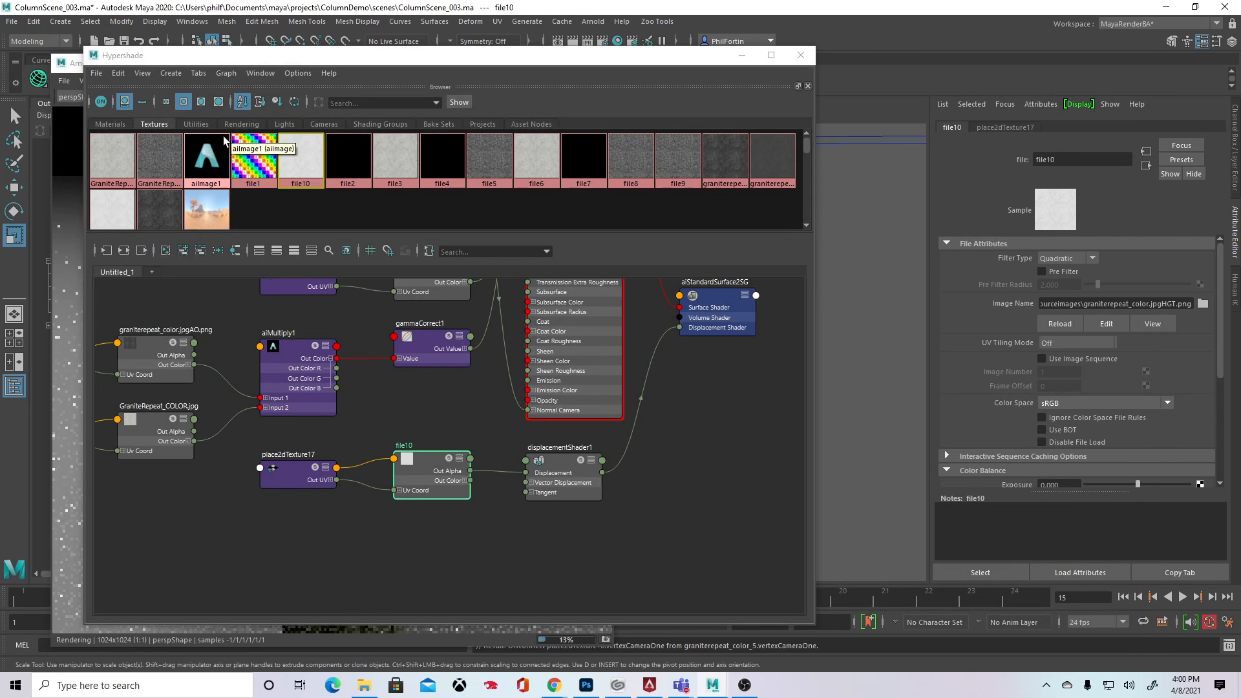
# Step: Preview the graniterepeat_color.jpgHGT.png height map in the file browser and close it without loading anything
pyautogui.click(1202, 304)
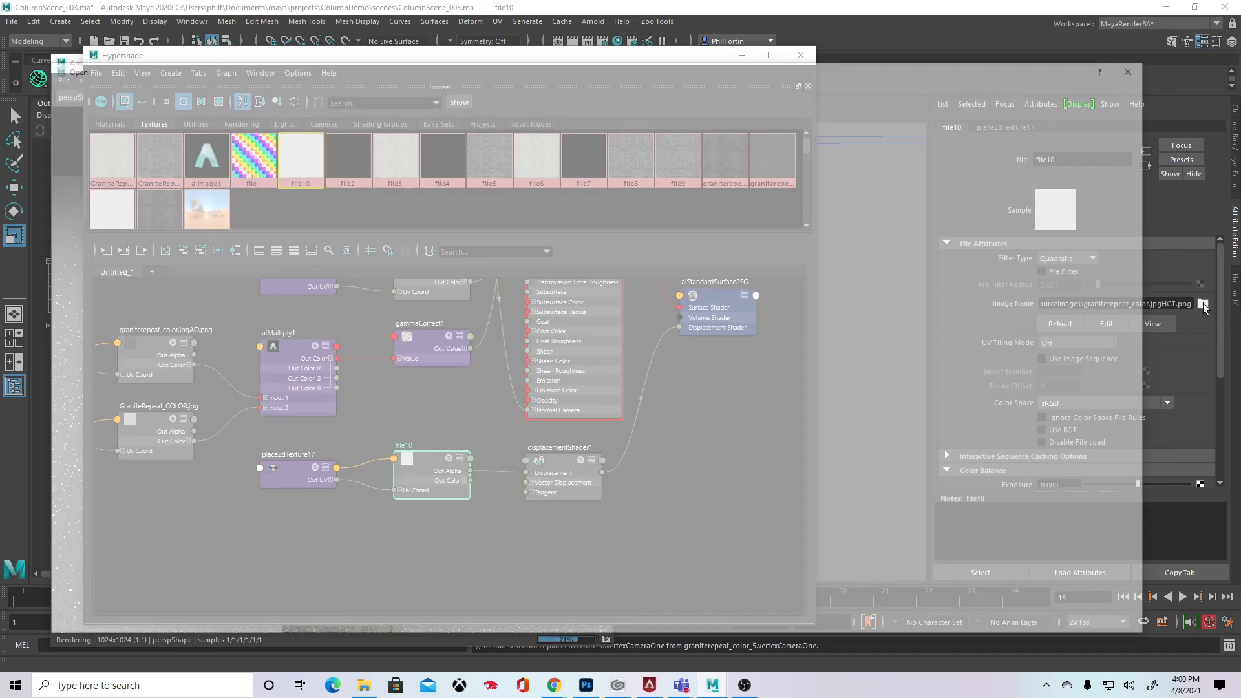
pyautogui.click(223, 135)
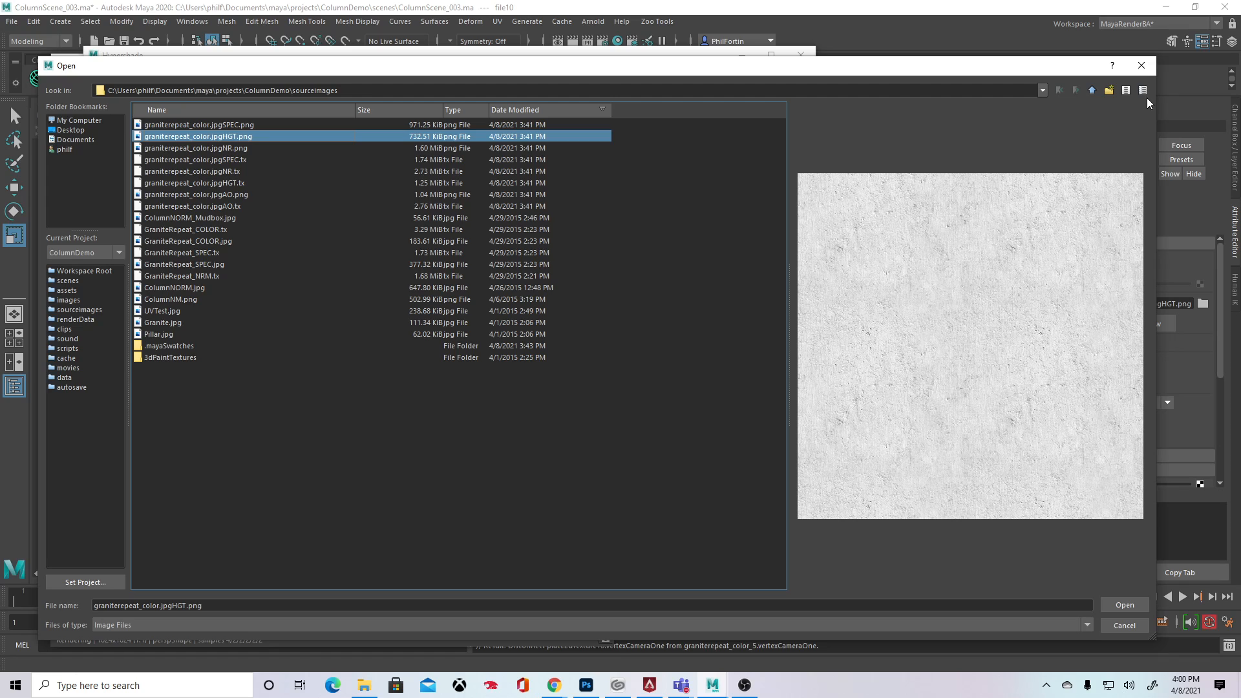
pyautogui.click(1141, 65)
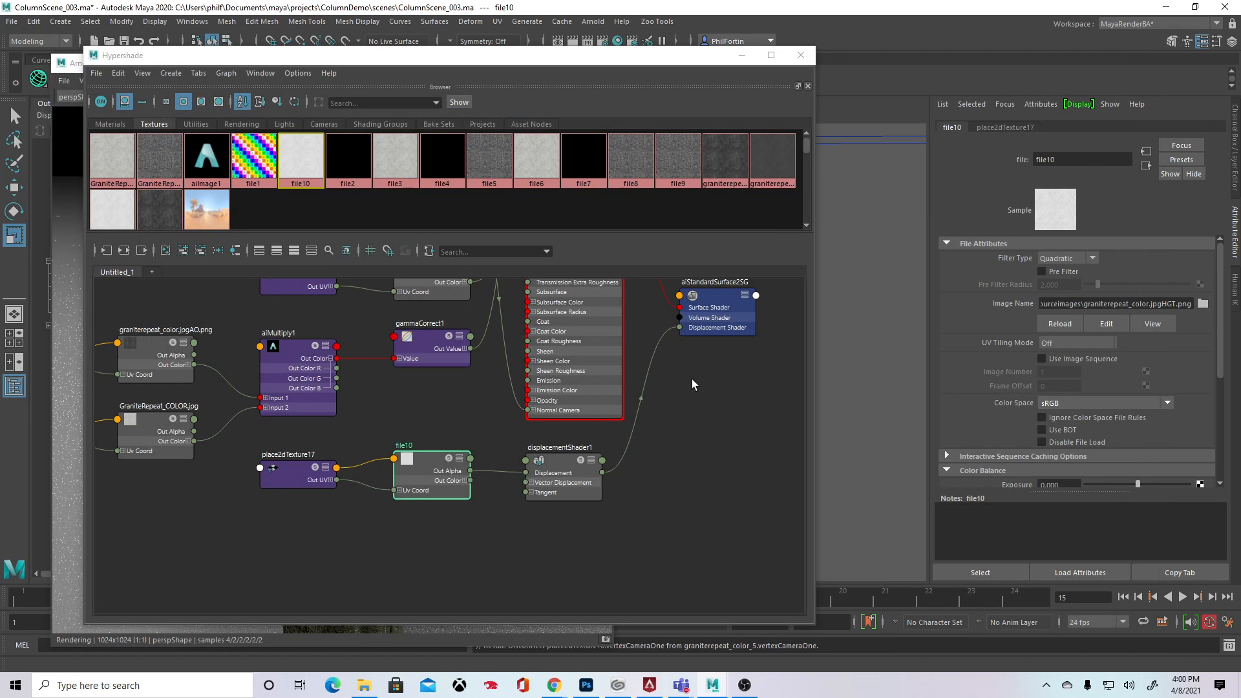
# Step: Move Hypershade off the render, store a snapshot of the displaced column and stop the render
pyautogui.keyDown('alt'); pyautogui.moveTo(692, 384); pyautogui.dragTo(696, 427, button='middle'); pyautogui.keyUp('alt')
pyautogui.moveTo(673, 60); pyautogui.dragTo(733, 435)
pyautogui.click(587, 98)
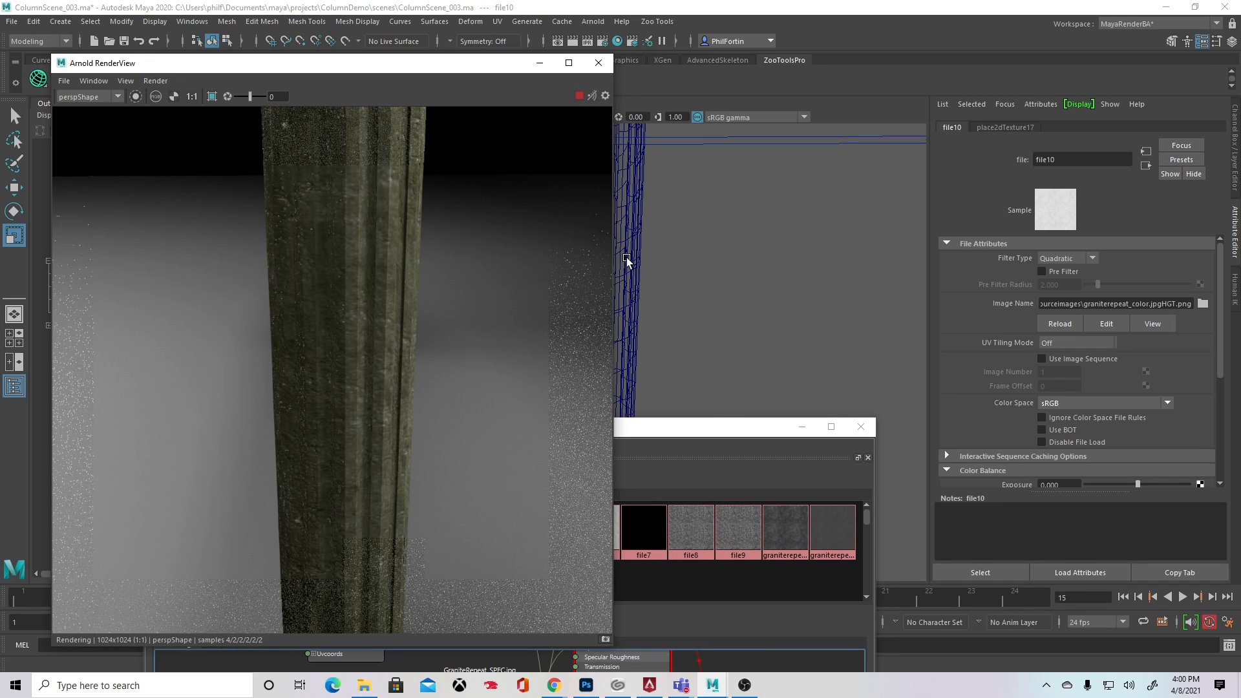
pyautogui.click(605, 639)
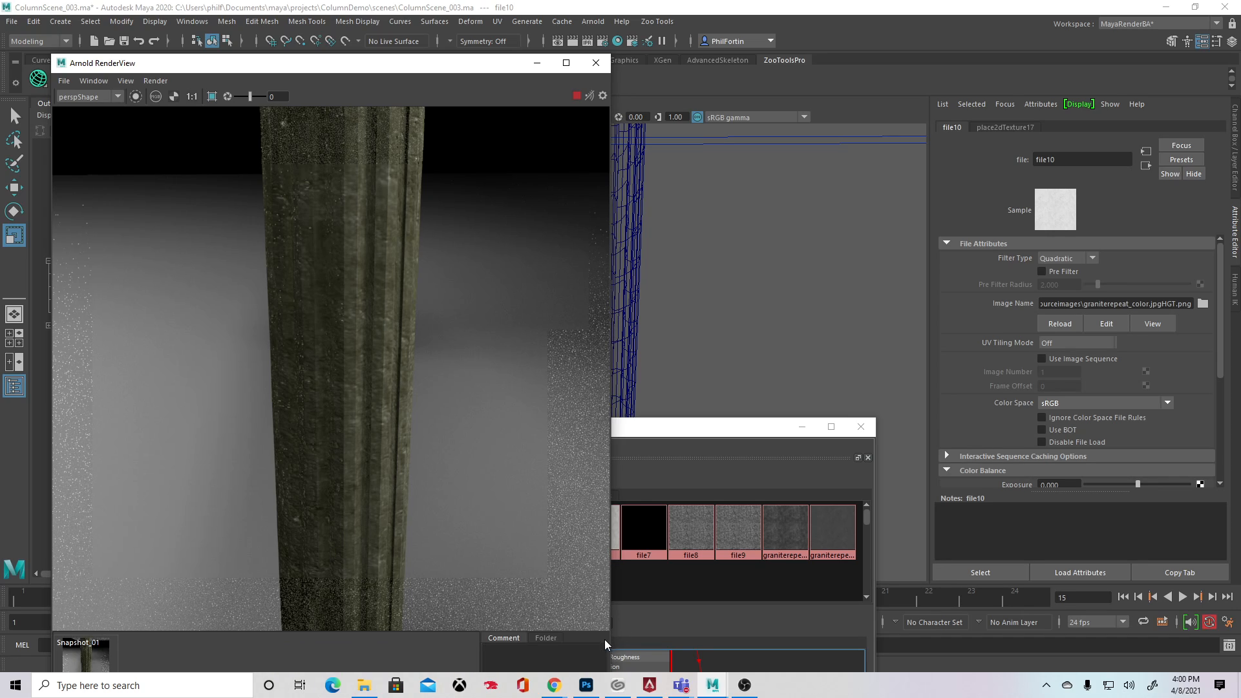
pyautogui.click(578, 96)
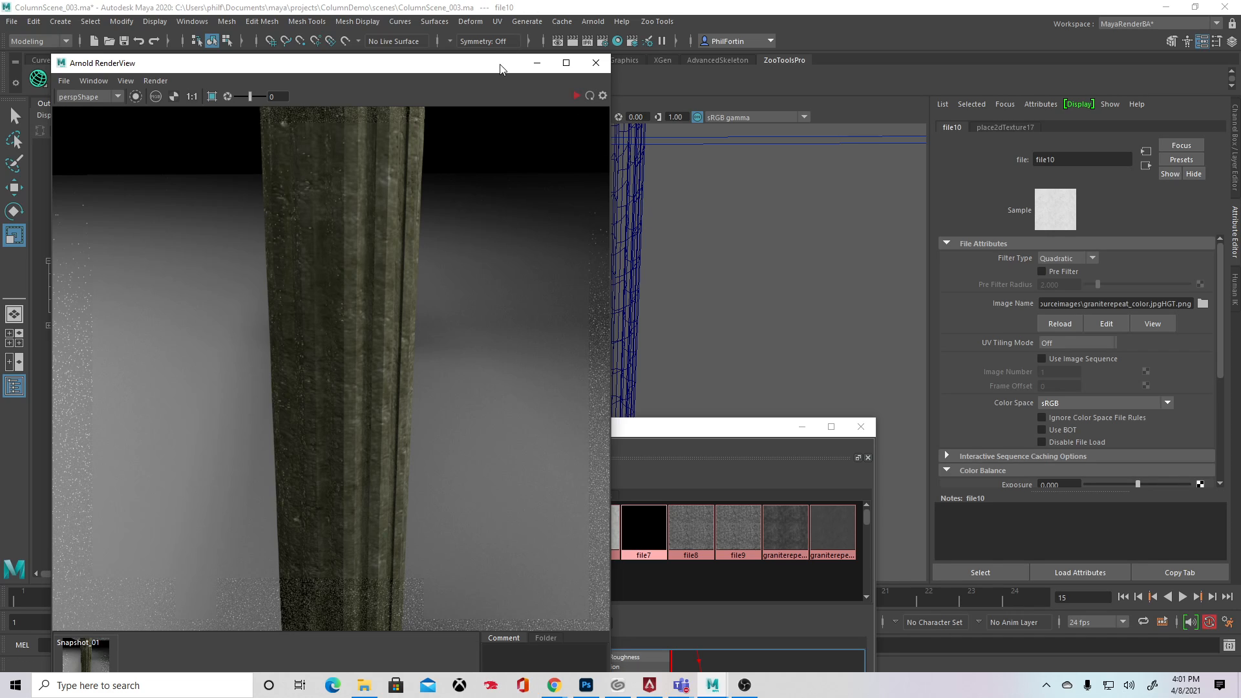
# Step: Reposition and shorten the render window, store a second snapshot and keep the snapshot strip shown
pyautogui.moveTo(504, 64); pyautogui.dragTo(469, 61)
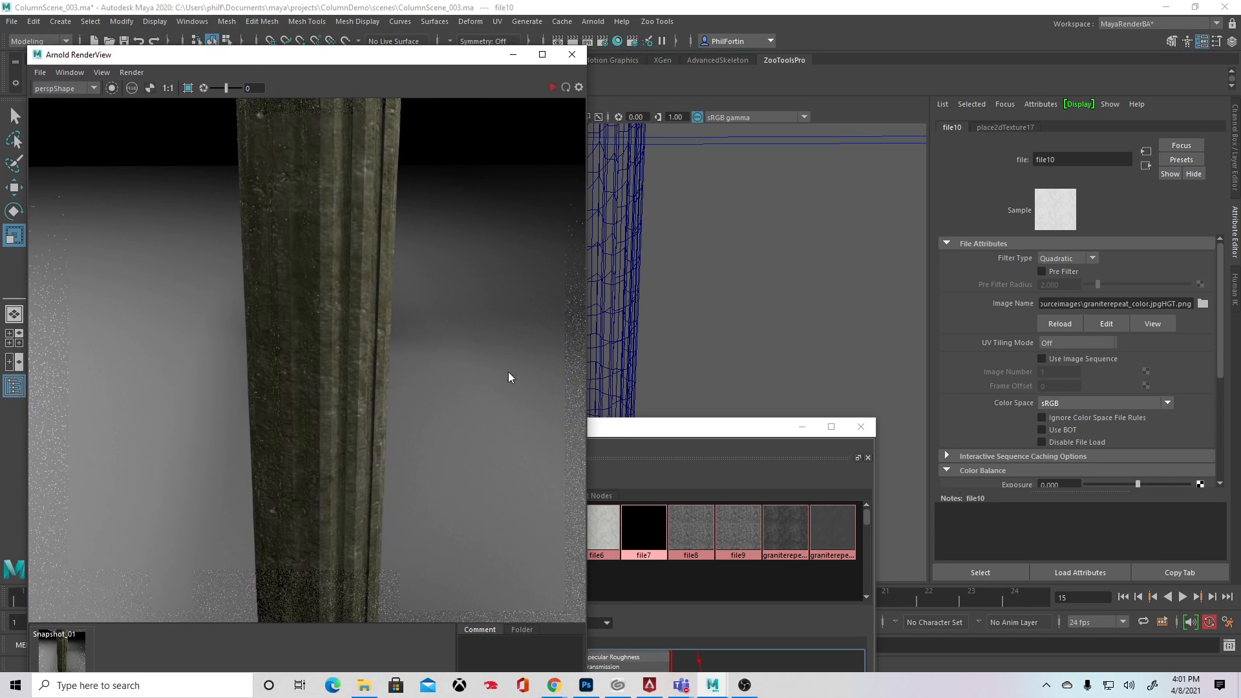
pyautogui.moveTo(110, 55); pyautogui.dragTo(158, 65)
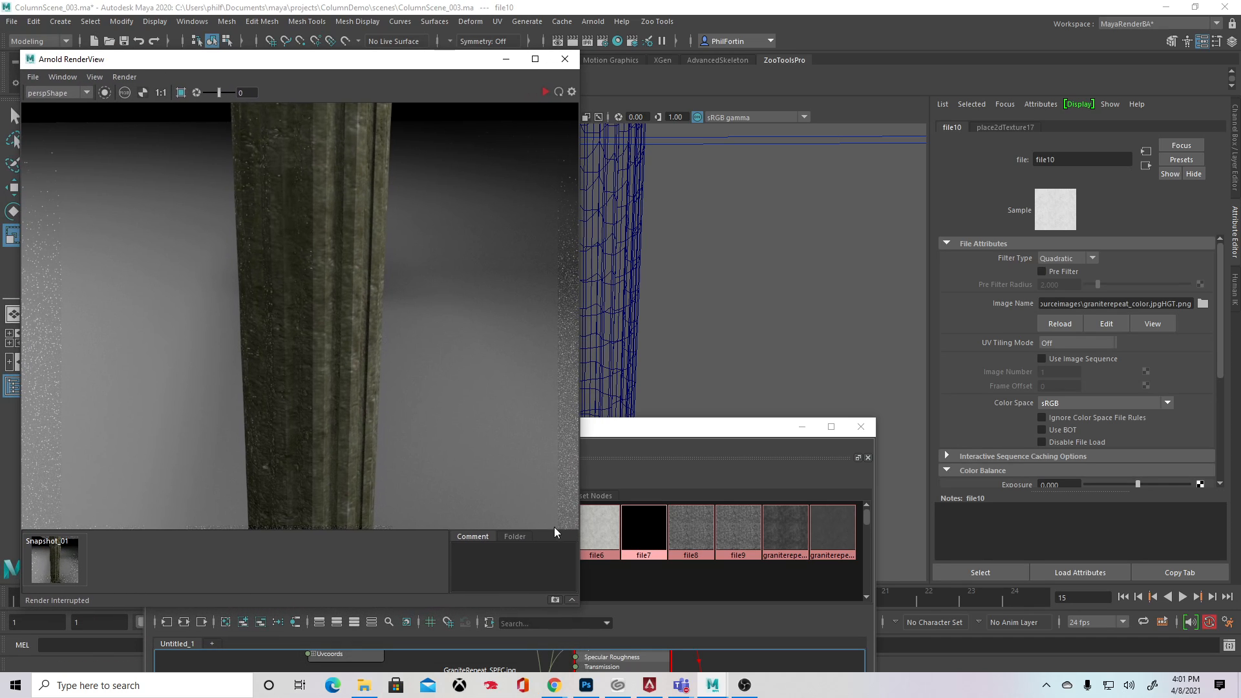
pyautogui.click(554, 600)
pyautogui.click(572, 600)
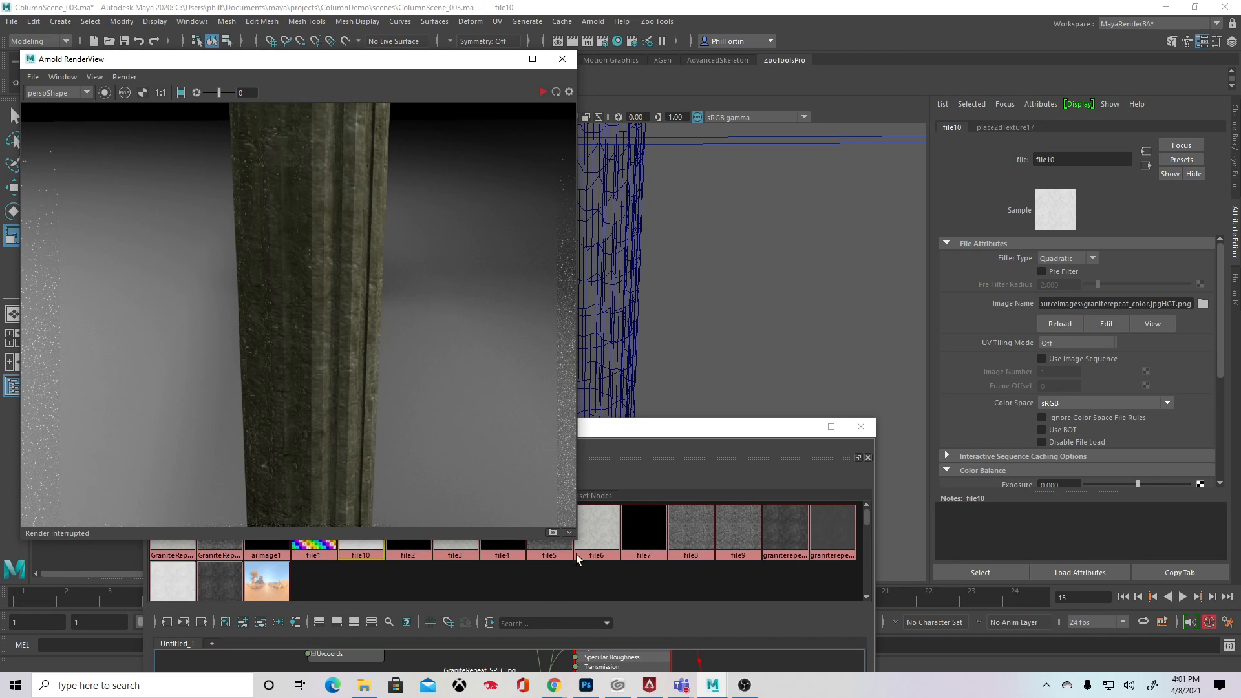
pyautogui.click(569, 531)
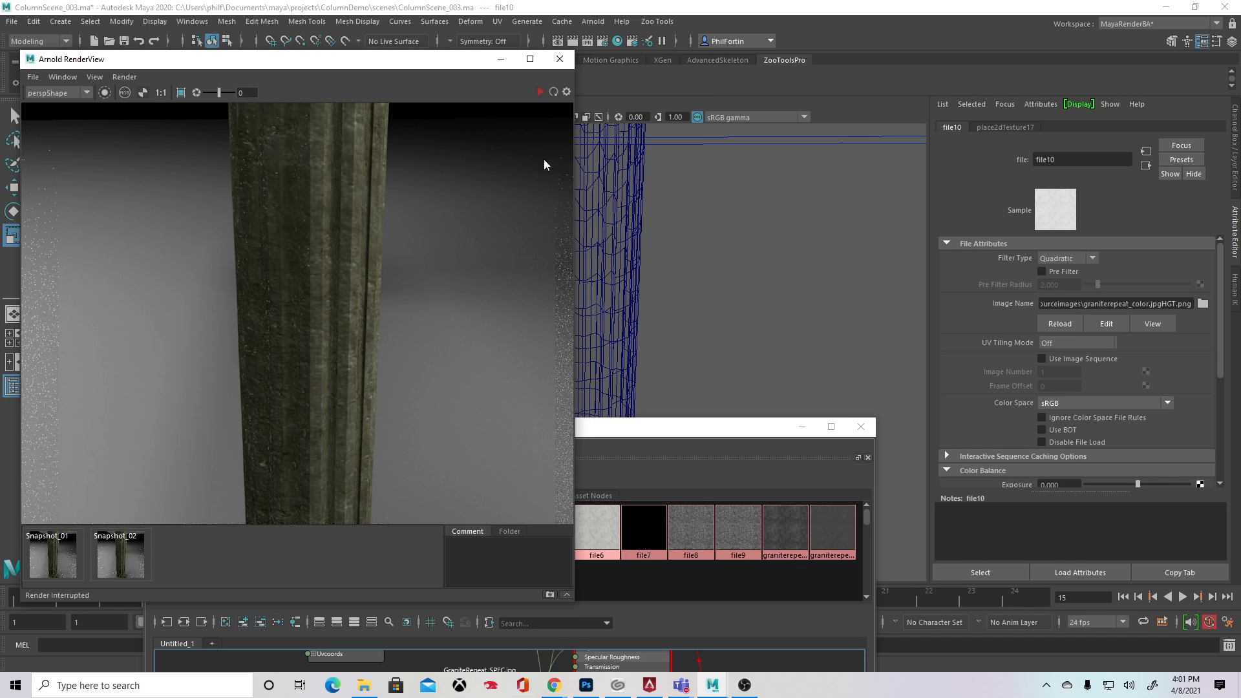
# Step: Restart the render, select the front column and open the Arnold attributes of its shape, pCylinderShape2
pyautogui.click(539, 91)
pyautogui.click(719, 433)
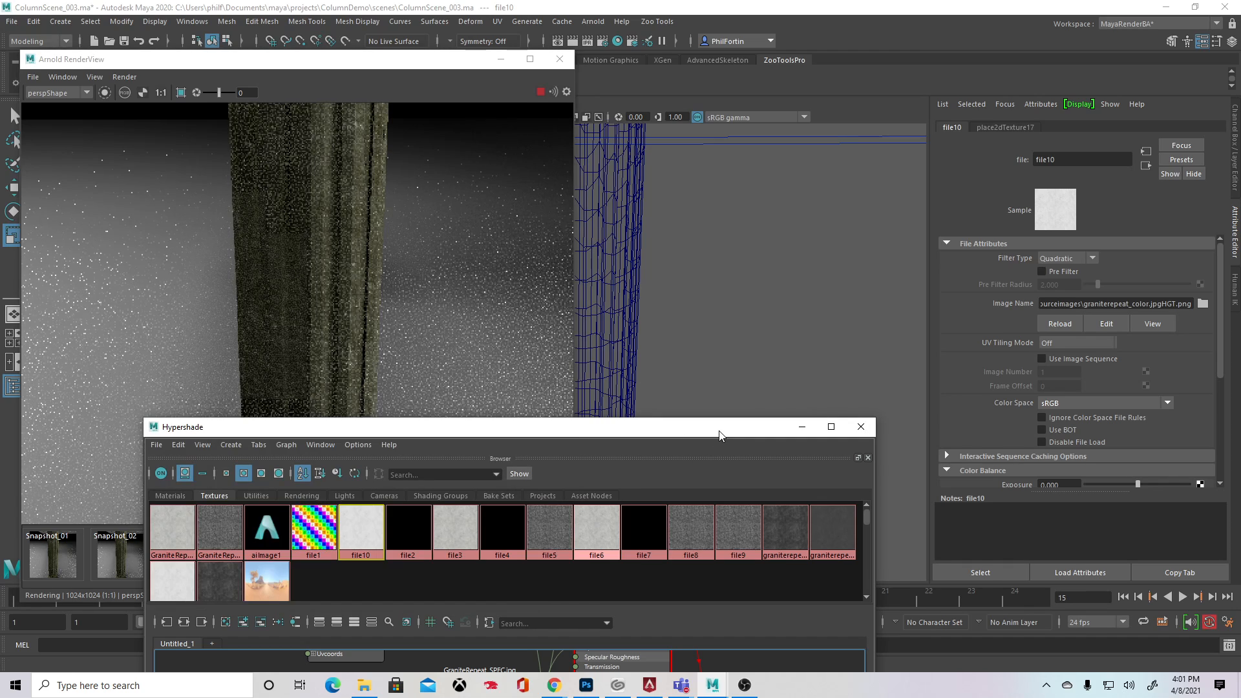
pyautogui.click(308, 269)
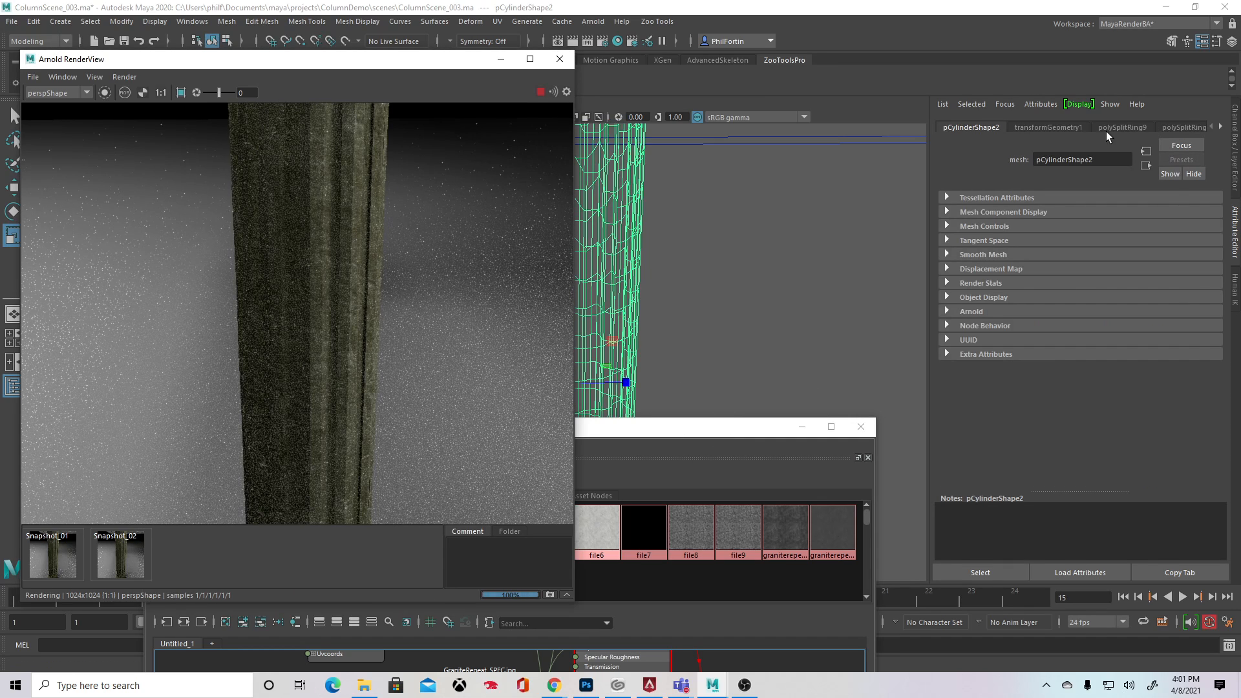
pyautogui.click(1050, 127)
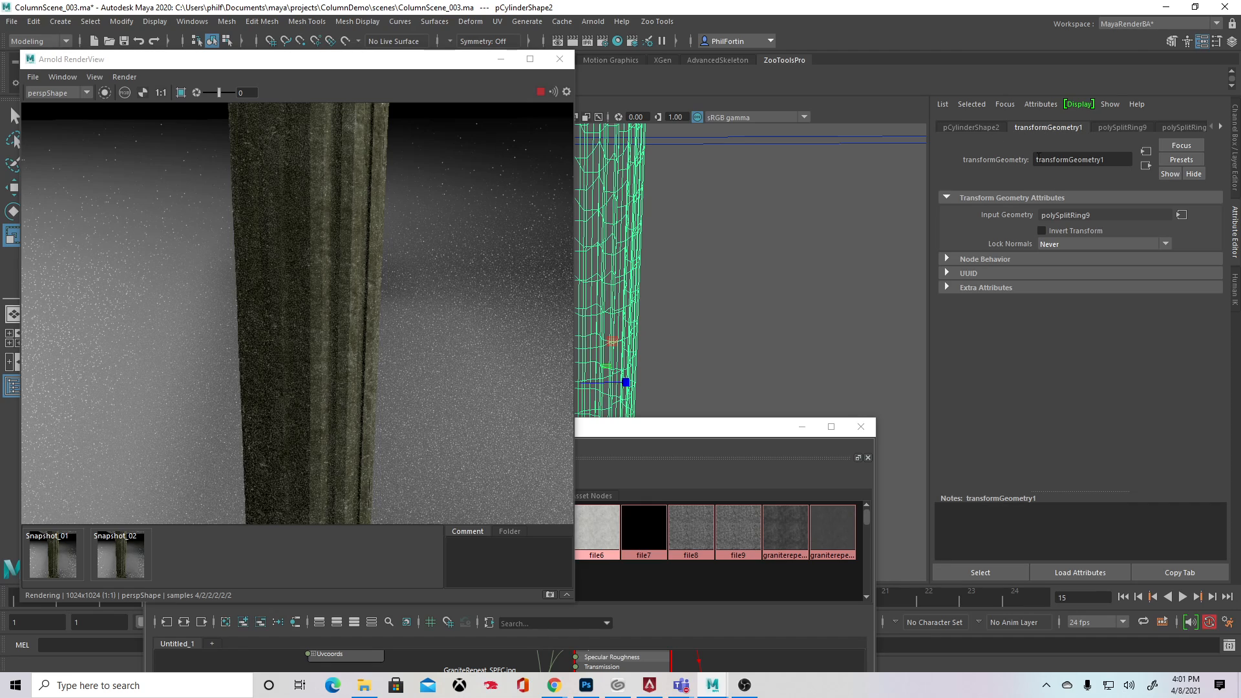
pyautogui.click(972, 127)
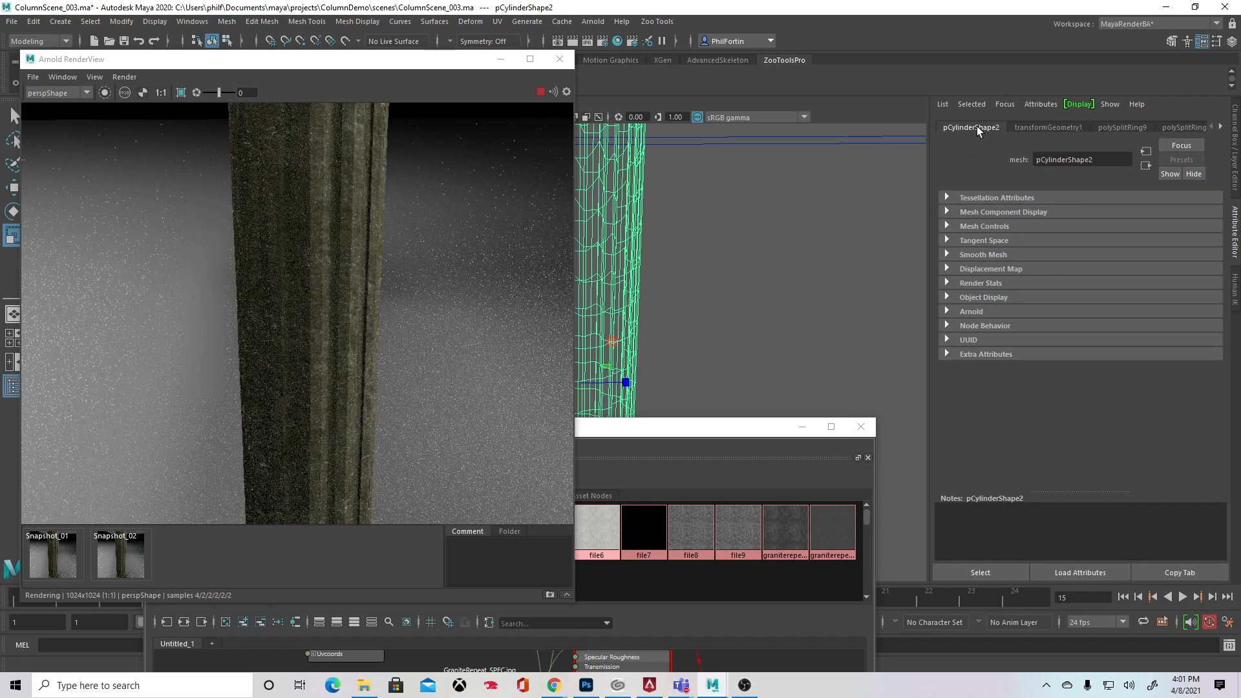
pyautogui.click(956, 311)
pyautogui.scroll(-6, 1014, 370)
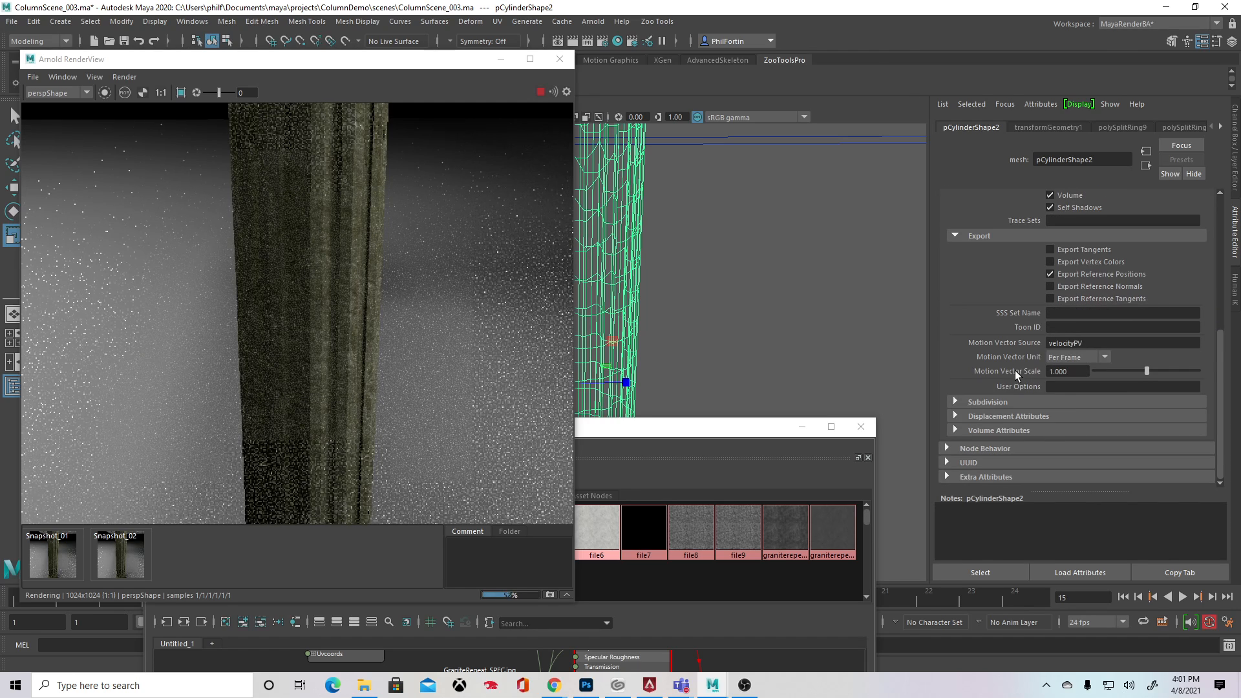
# Step: Set the column's Arnold subdivision type to catclark with 5 iterations and expand its displacement attributes
pyautogui.click(959, 402)
pyautogui.scroll(-3, 959, 400)
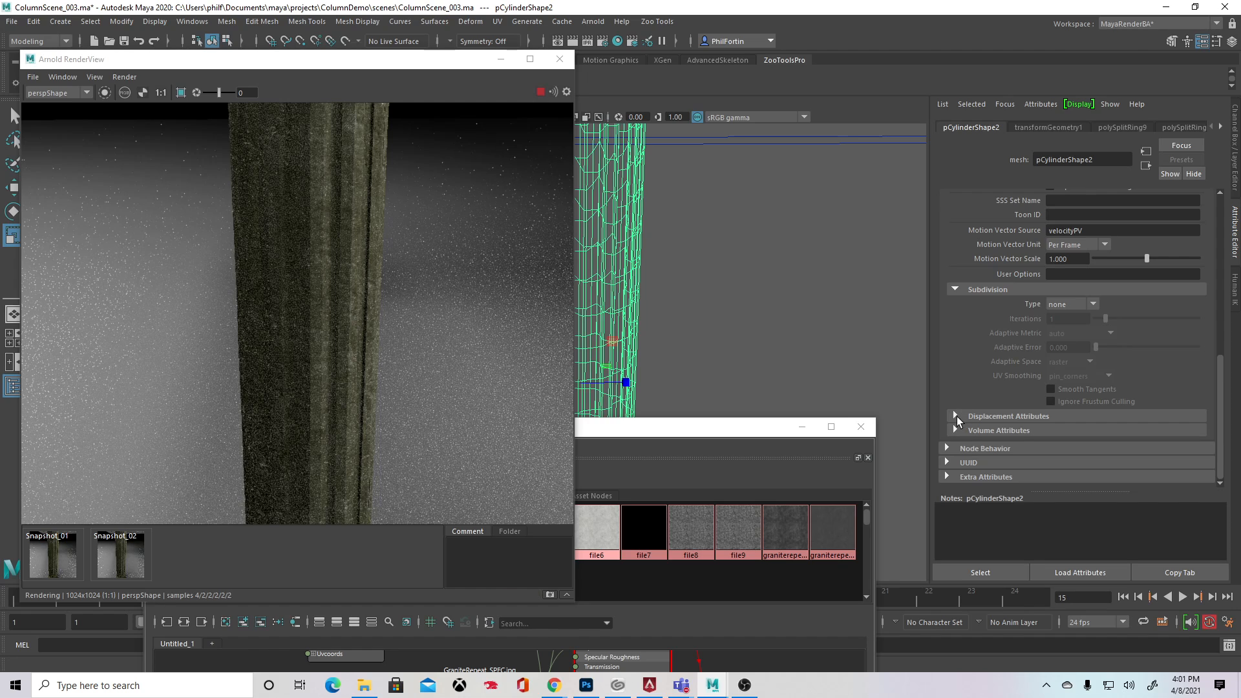
pyautogui.click(957, 417)
pyautogui.click(1092, 305)
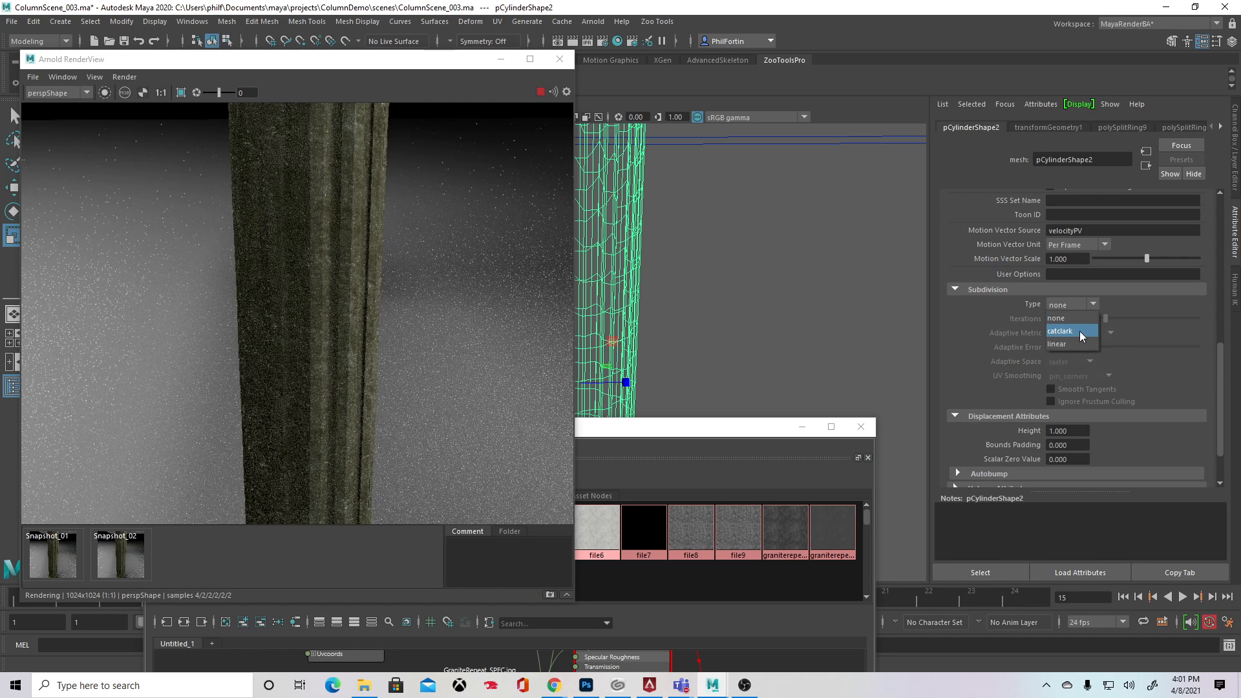
pyautogui.click(1080, 331)
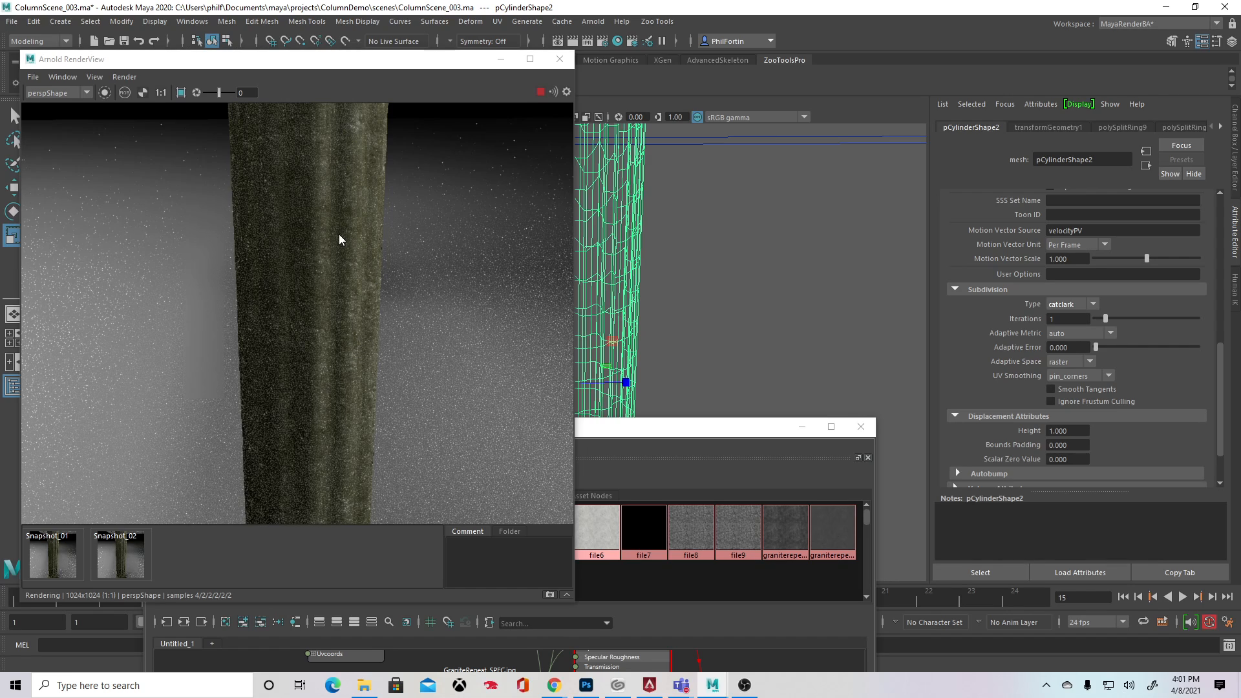
pyautogui.click(1078, 319)
pyautogui.write('5')
pyautogui.press('Return')
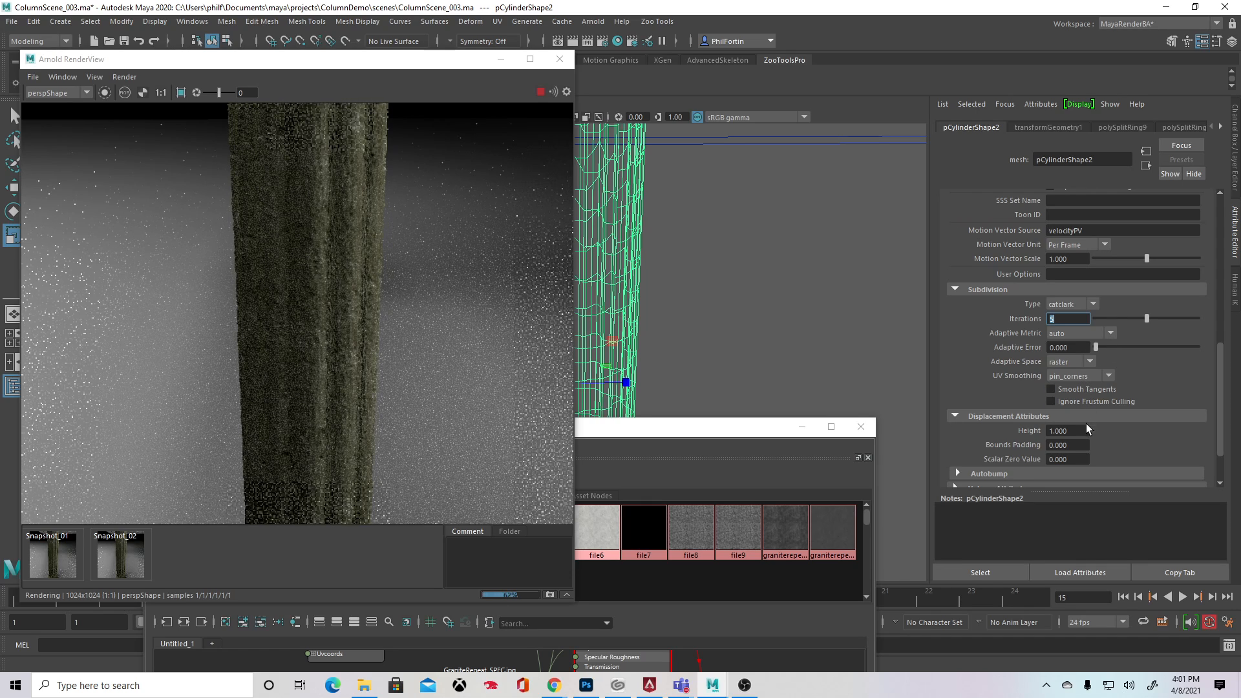
# Step: Enable Autobump in the displacement attributes of pCylinderShape2
pyautogui.click(958, 474)
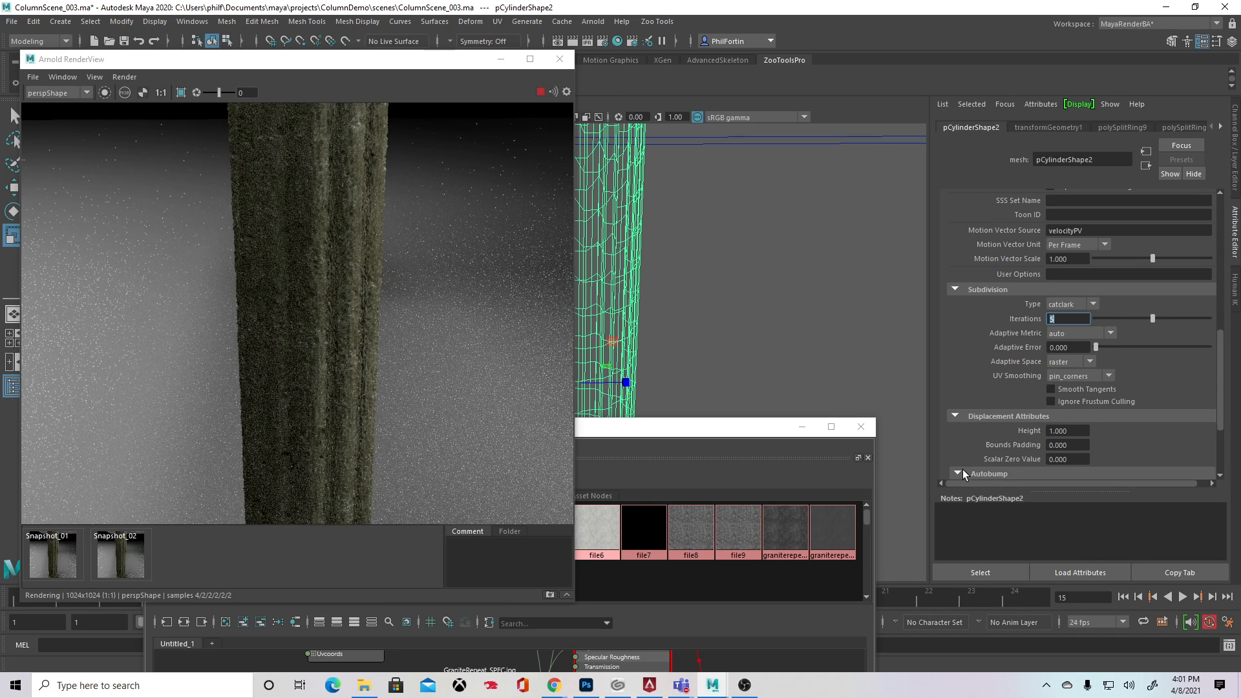
pyautogui.scroll(-3, 989, 456)
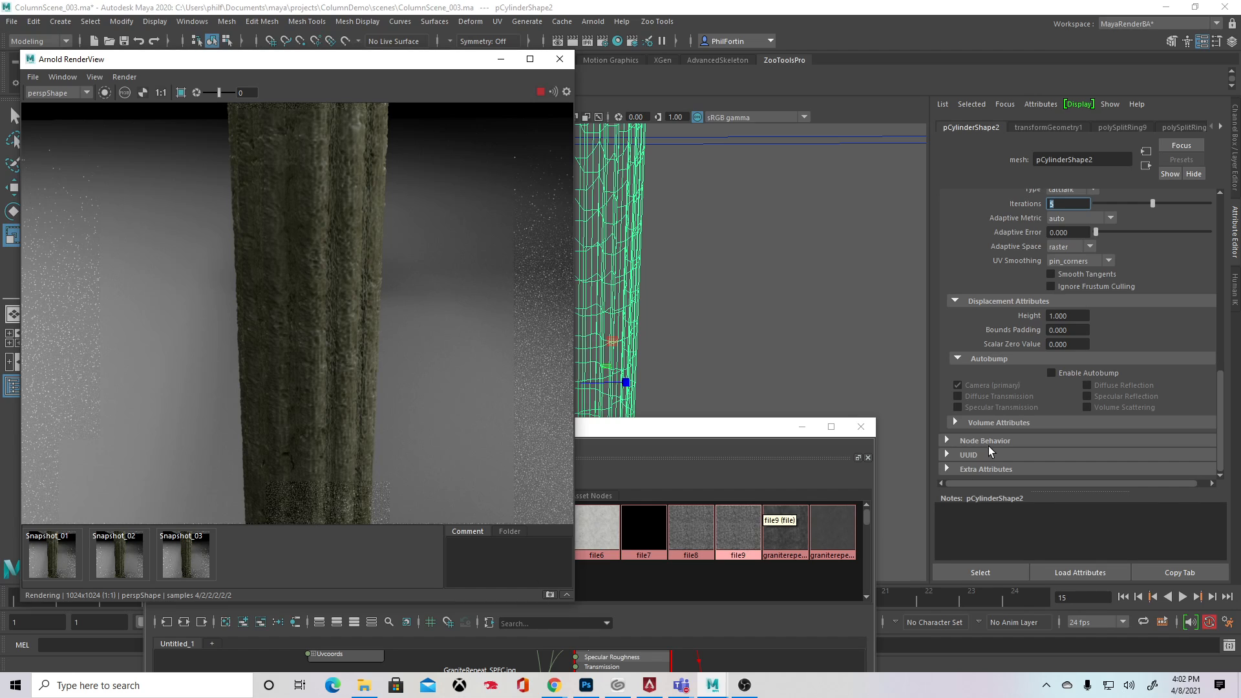
pyautogui.click(1051, 373)
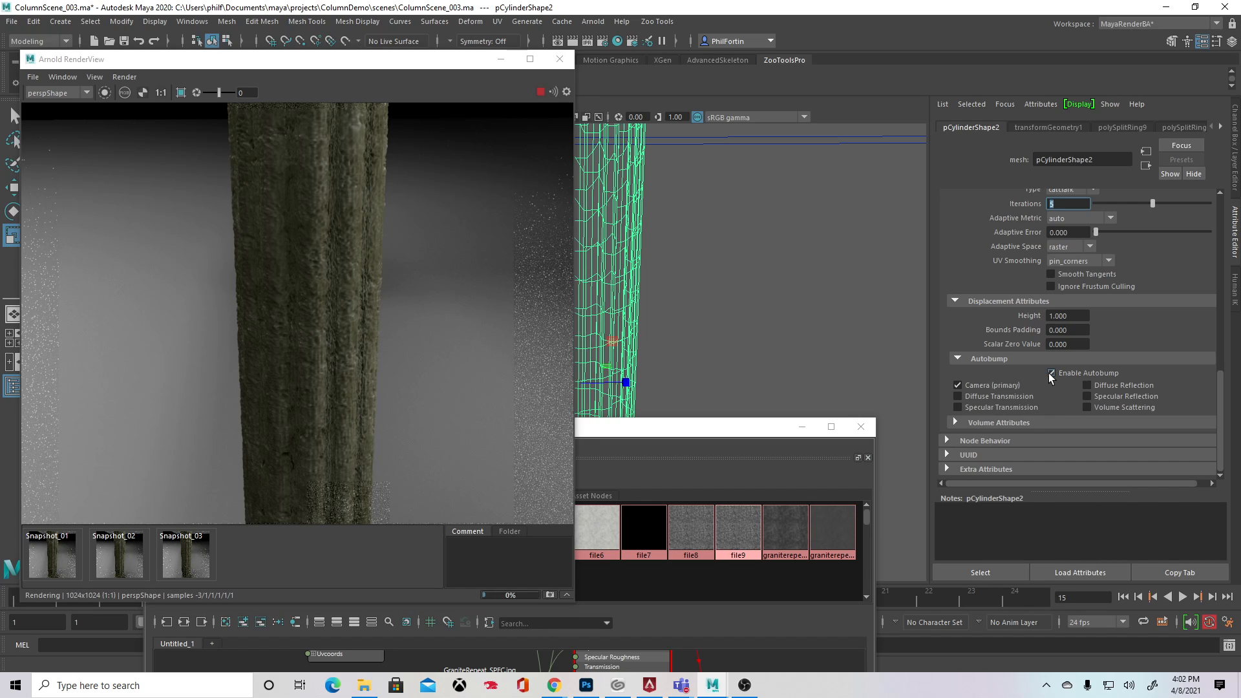
# Step: Try displacement heights of 0.3 and 0.1 on the column's shape
pyautogui.doubleClick(1078, 317)
pyautogui.write('.3')
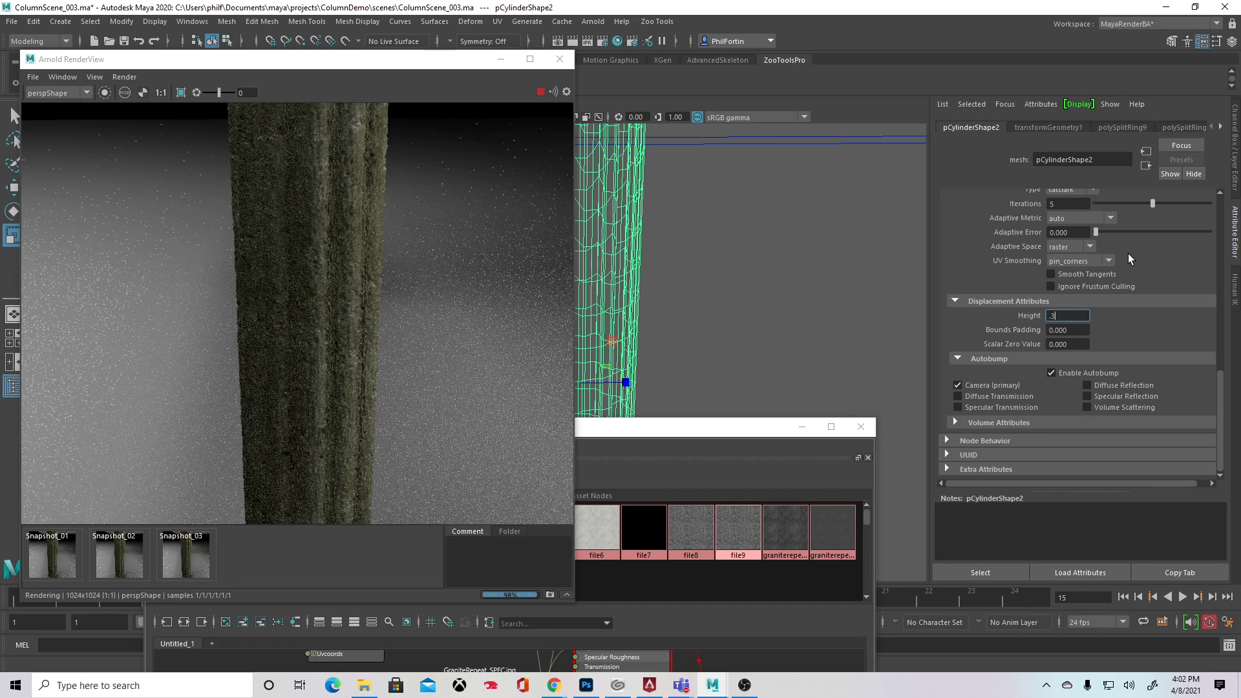
pyautogui.press('Return')
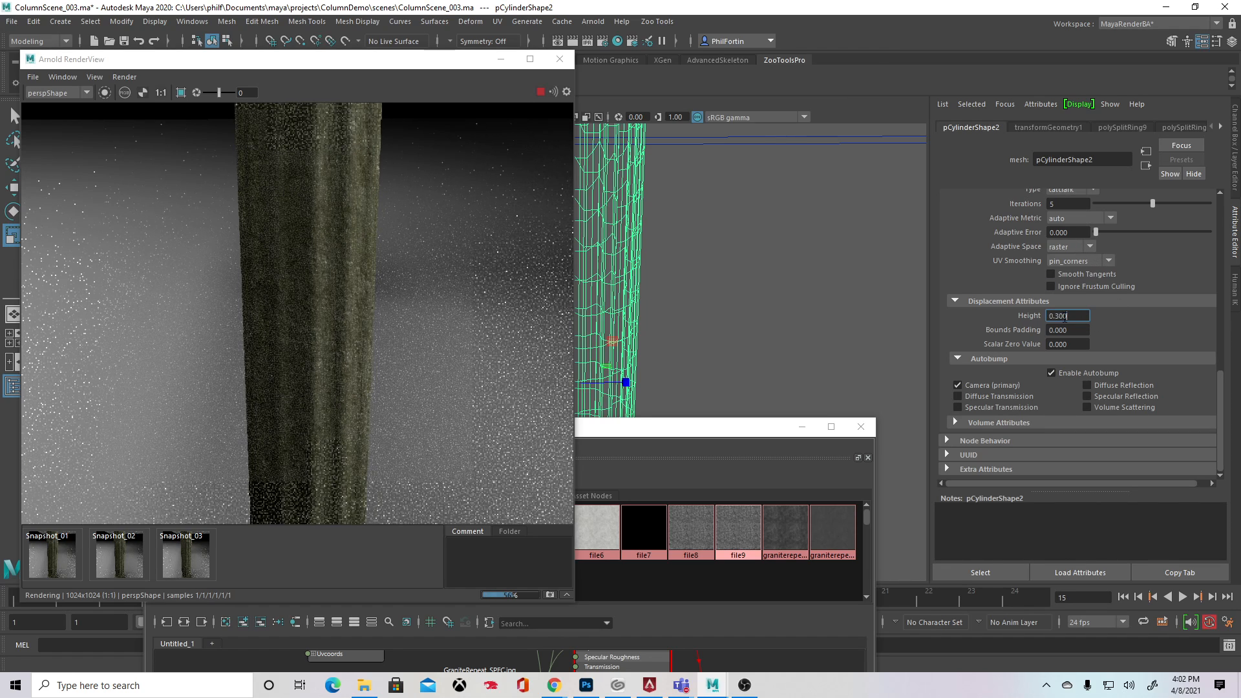
pyautogui.write('.1')
pyautogui.press('Return')
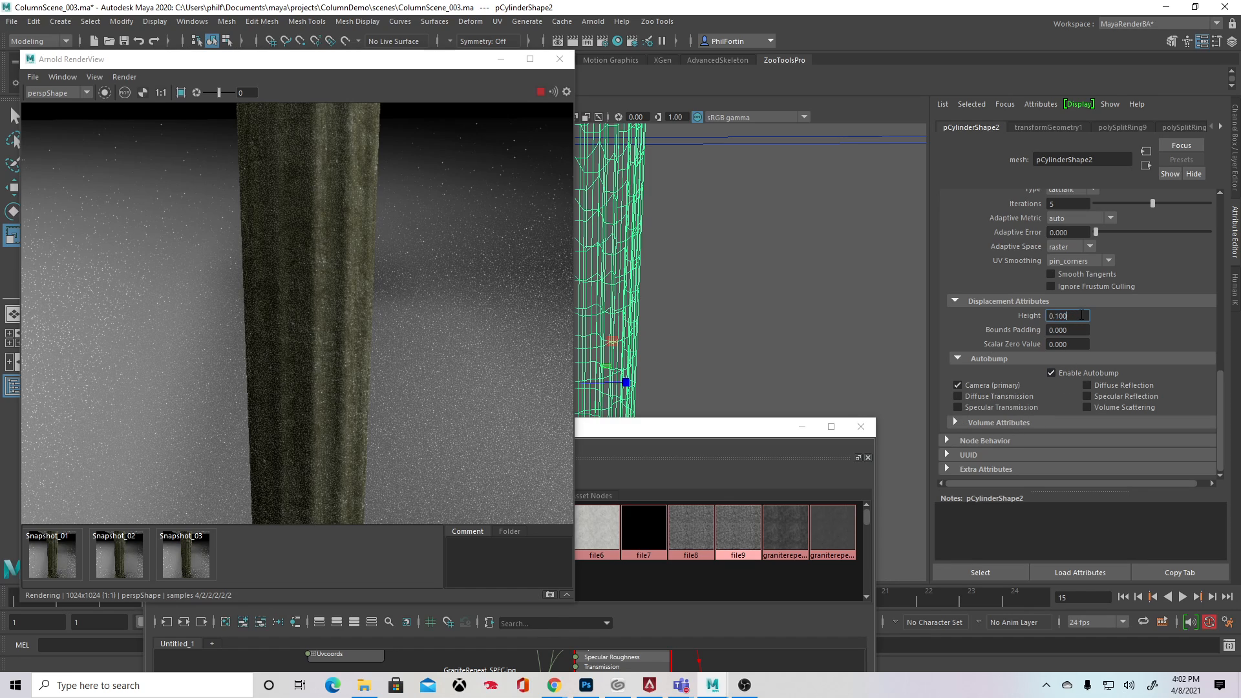
# Step: Set the column's displacement height to 0.5 and its subdivision iterations to 6
pyautogui.write('.5')
pyautogui.press('Return')
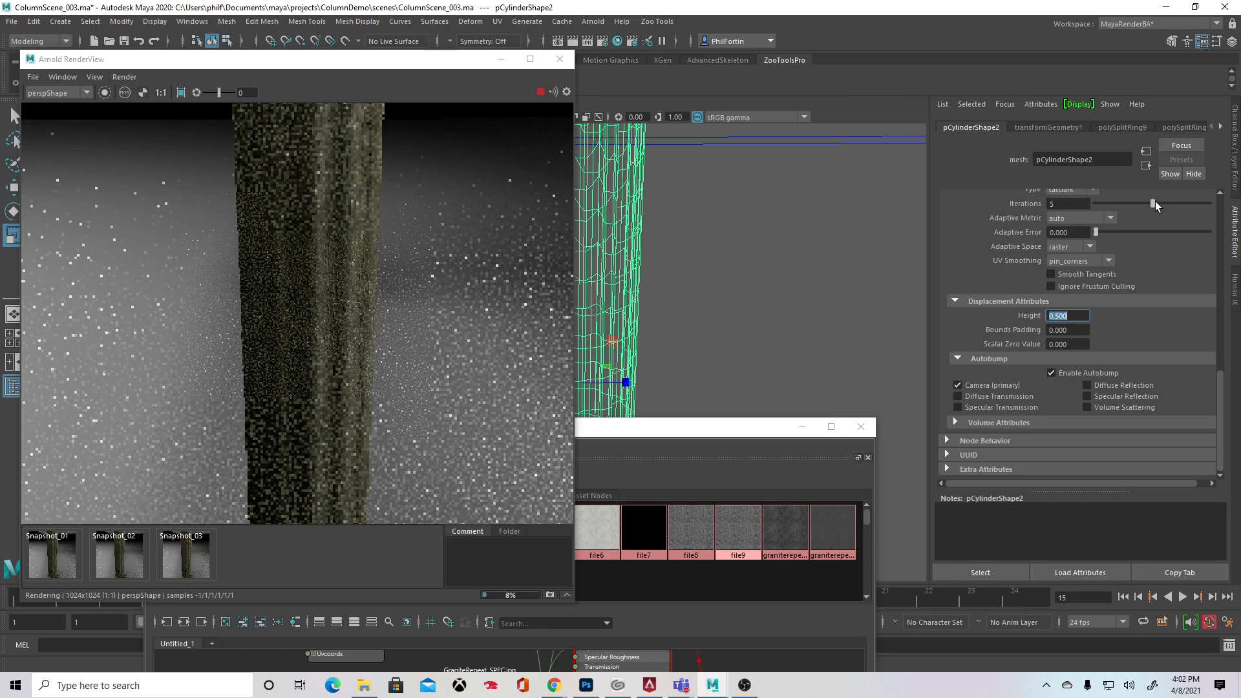
pyautogui.moveTo(1153, 203); pyautogui.dragTo(1163, 204)
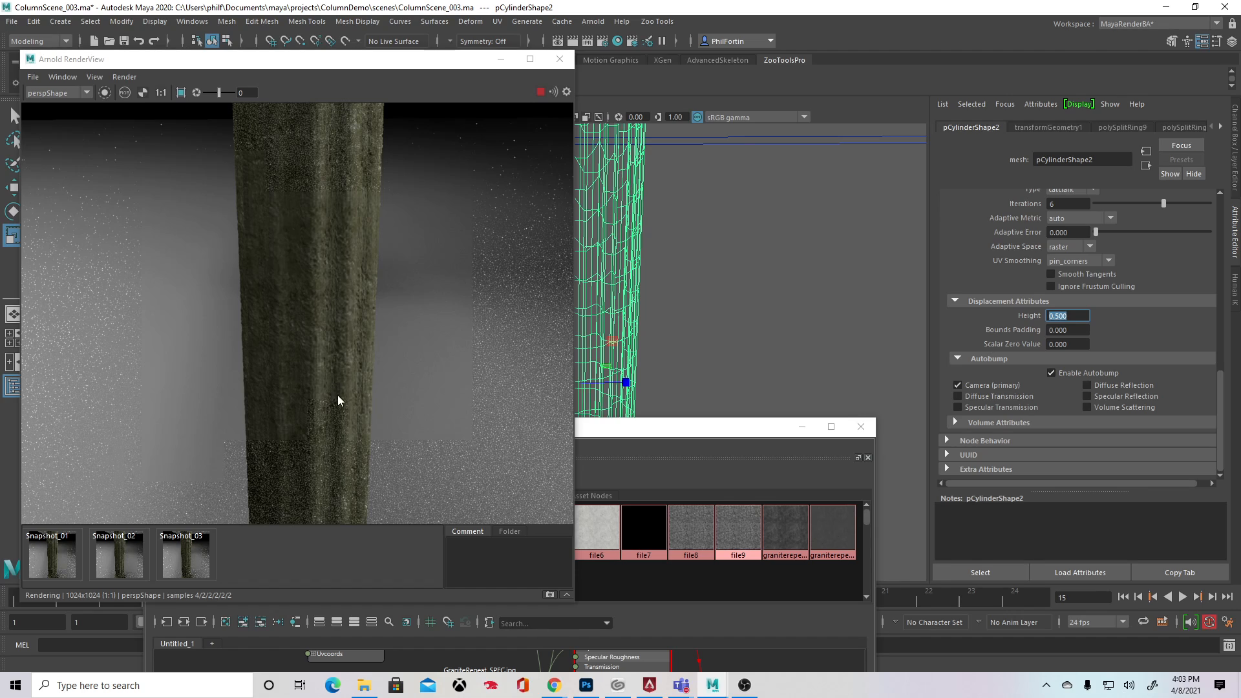
# Step: Store a fourth render snapshot and compare it with the third and second snapshots
pyautogui.click(549, 596)
pyautogui.click(185, 549)
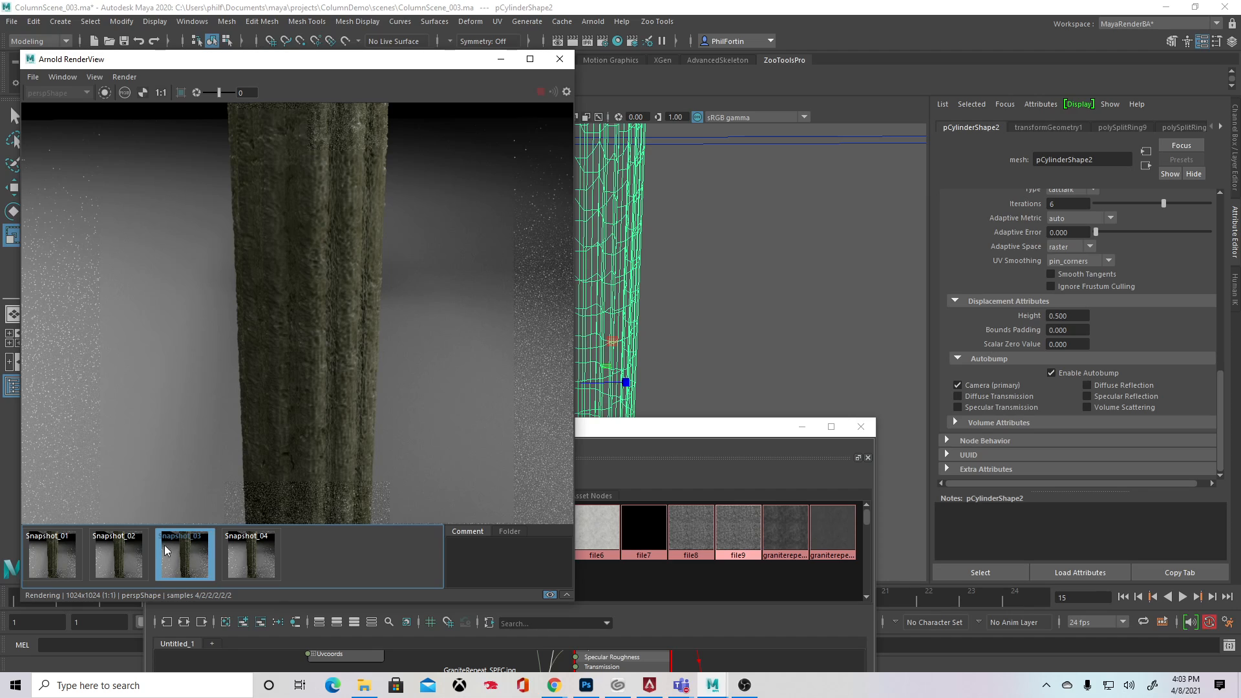
pyautogui.click(119, 551)
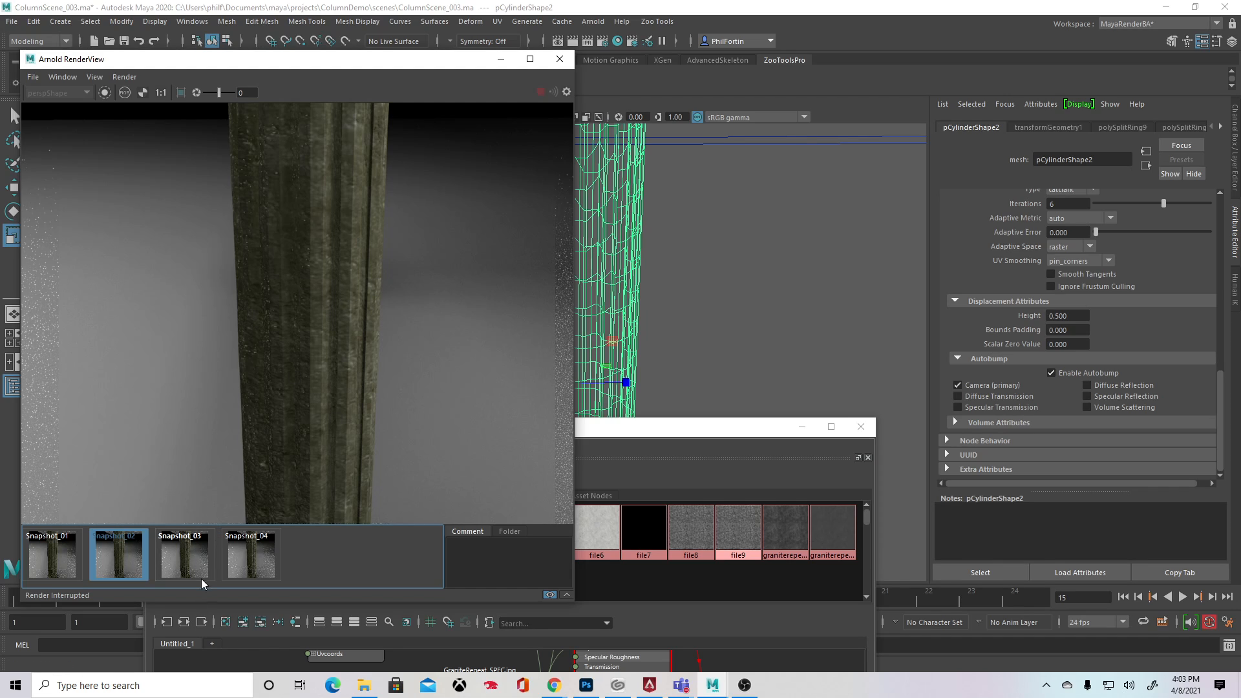
pyautogui.click(255, 561)
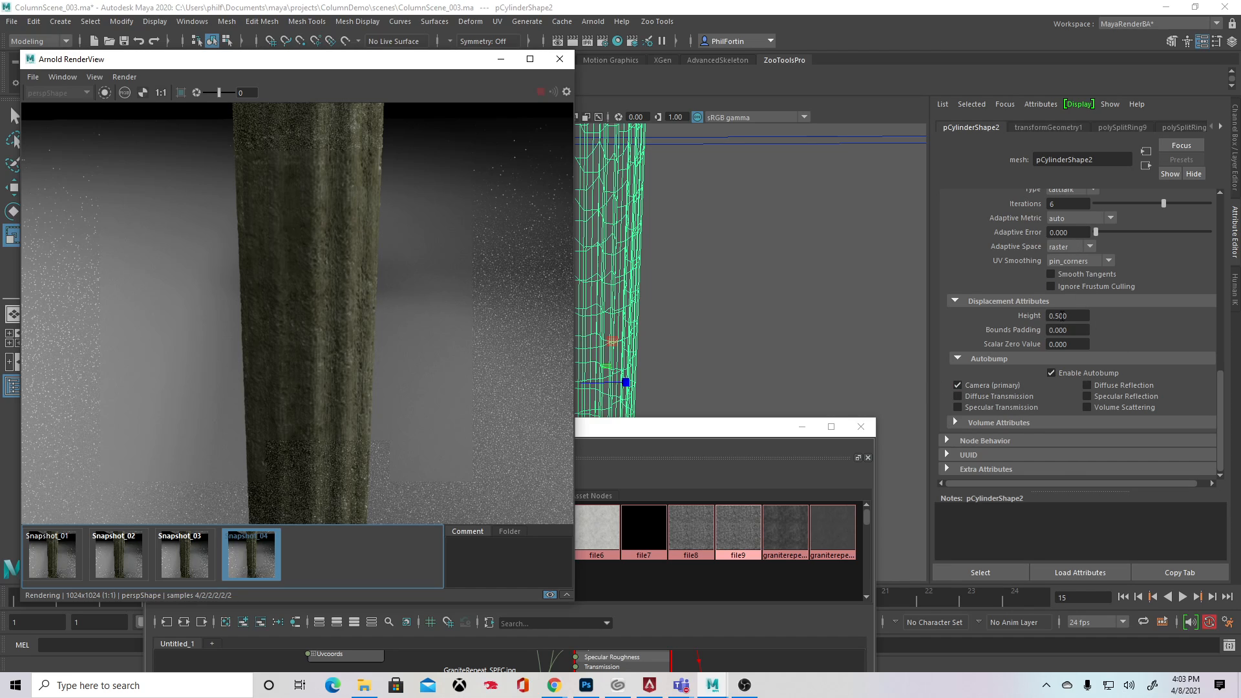
# Step: Set the column's displacement height to 0.2
pyautogui.scroll(2, 1095, 283)
pyautogui.doubleClick(1073, 355)
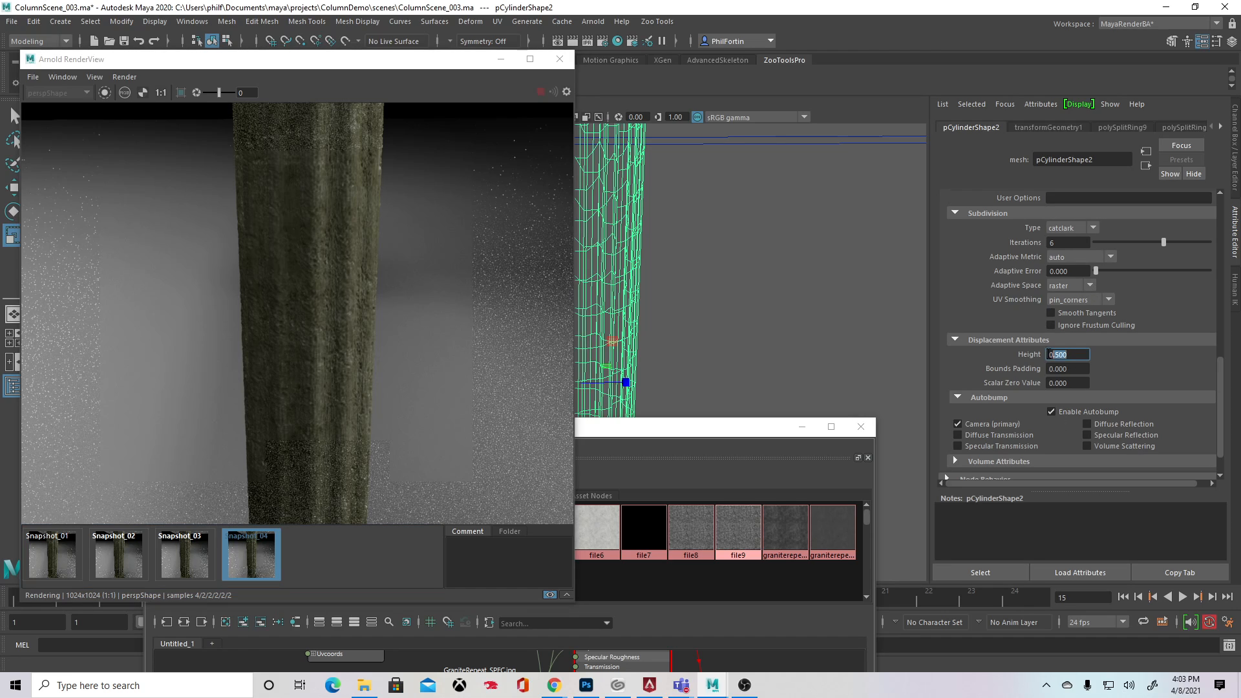
pyautogui.write('0.2')
pyautogui.press('Return')
pyautogui.click(1080, 369)
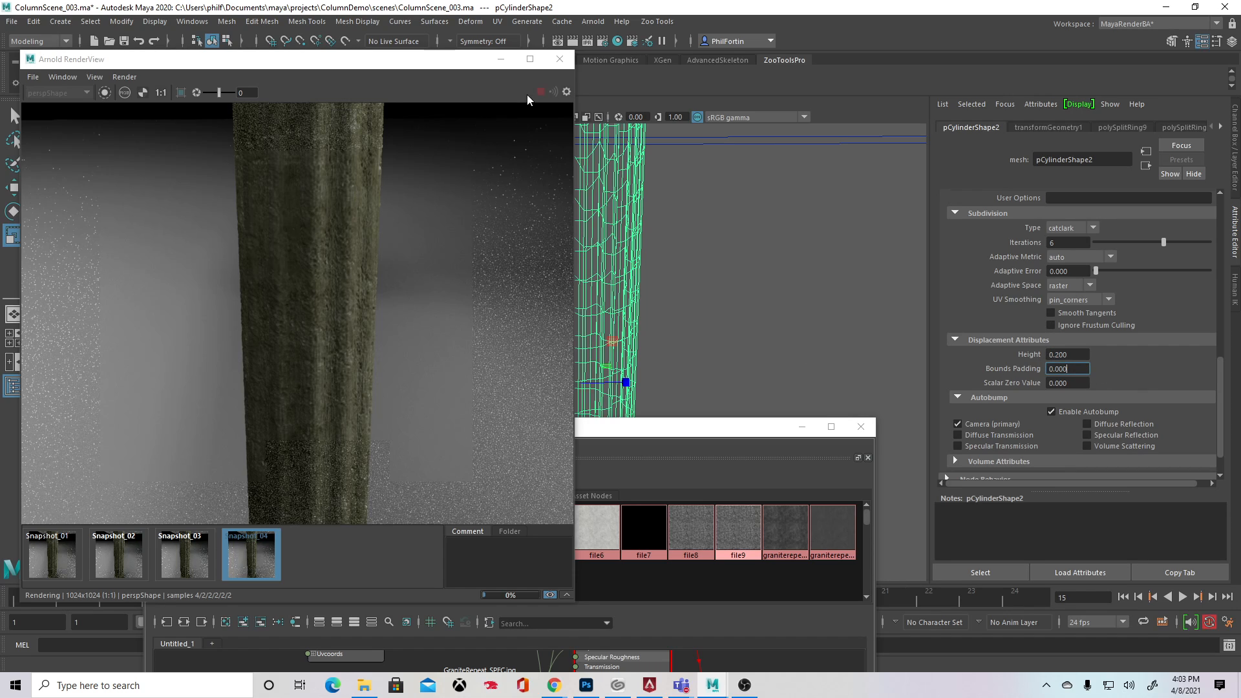
# Step: Close the Arnold RenderView and switch the viewport renderer to Arnold
pyautogui.click(562, 60)
pyautogui.click(355, 105)
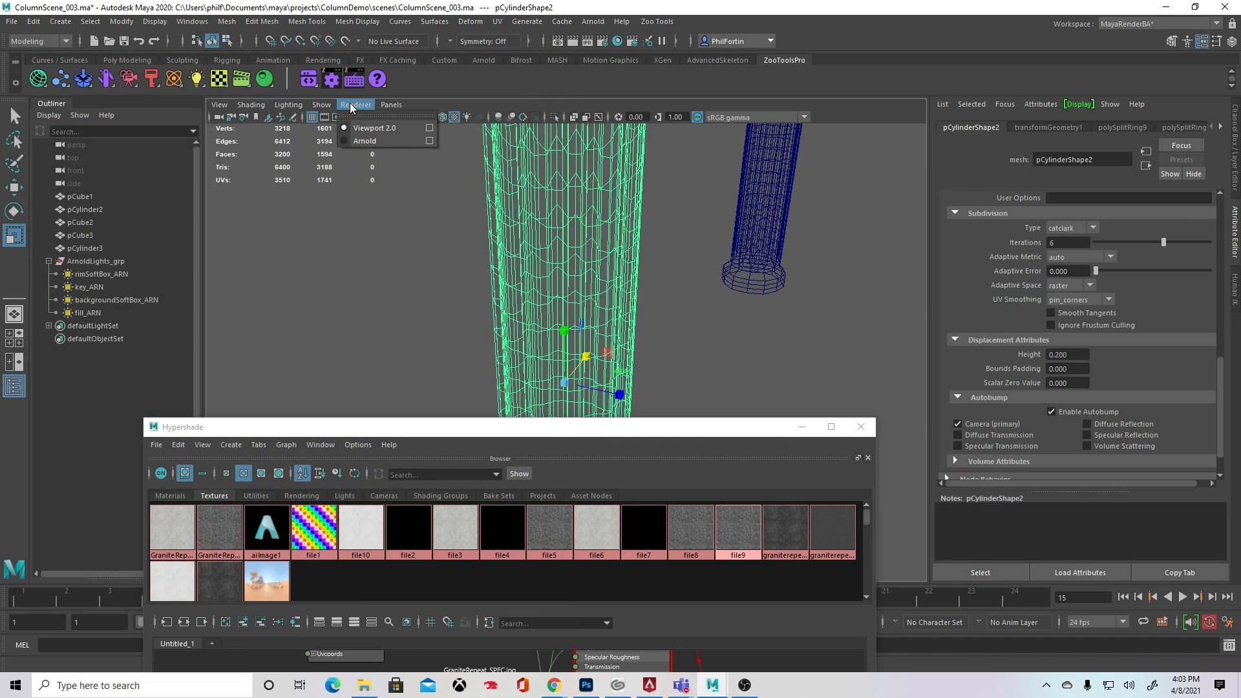
pyautogui.click(343, 144)
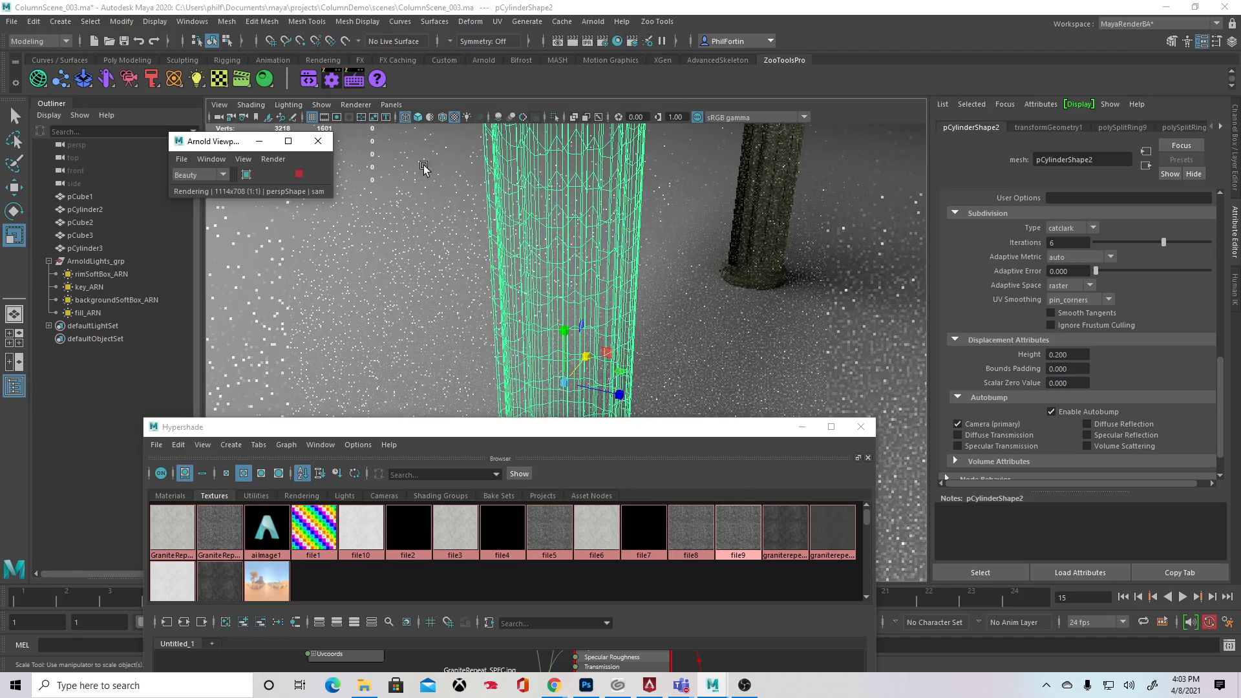
# Step: Frame the other column, pCylinder3, close up in the shaded Arnold viewport and inspect its surface without the selection wireframe
pyautogui.keyDown('alt'); pyautogui.moveTo(722, 243); pyautogui.dragTo(600, 213); pyautogui.keyUp('alt')
pyautogui.click(587, 204)
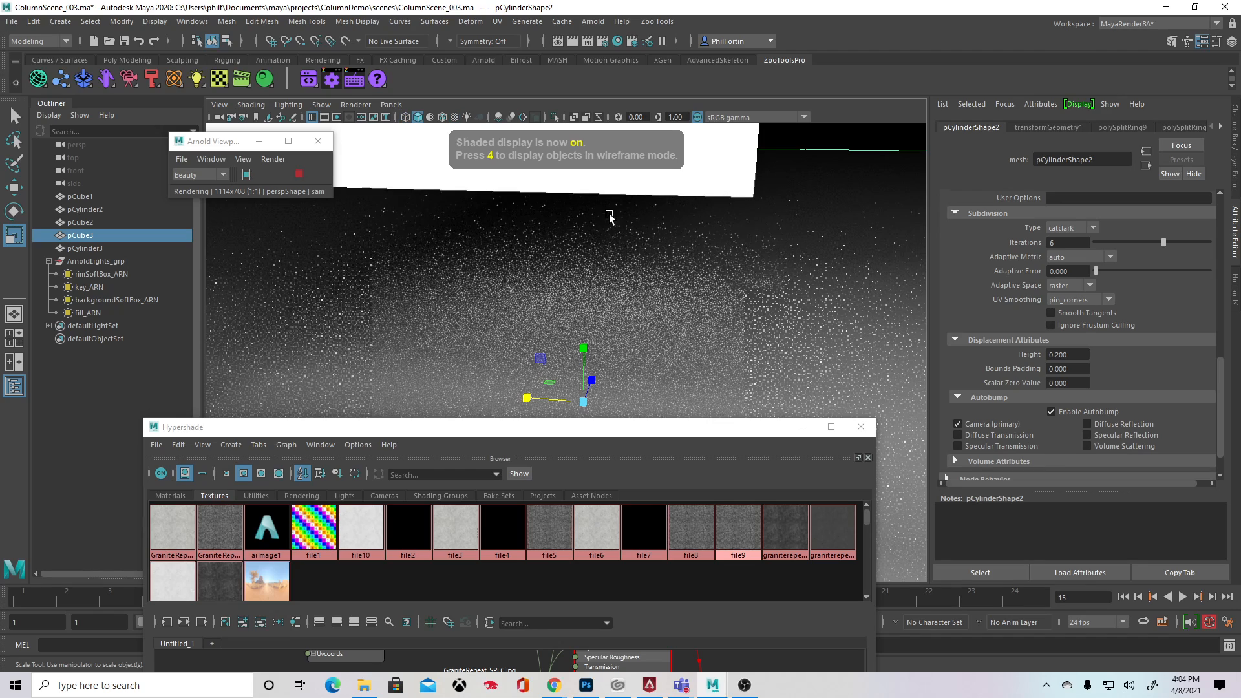
pyautogui.keyDown('alt'); pyautogui.moveTo(586, 204); pyautogui.dragTo(453, 272); pyautogui.keyUp('alt')
pyautogui.click(420, 273)
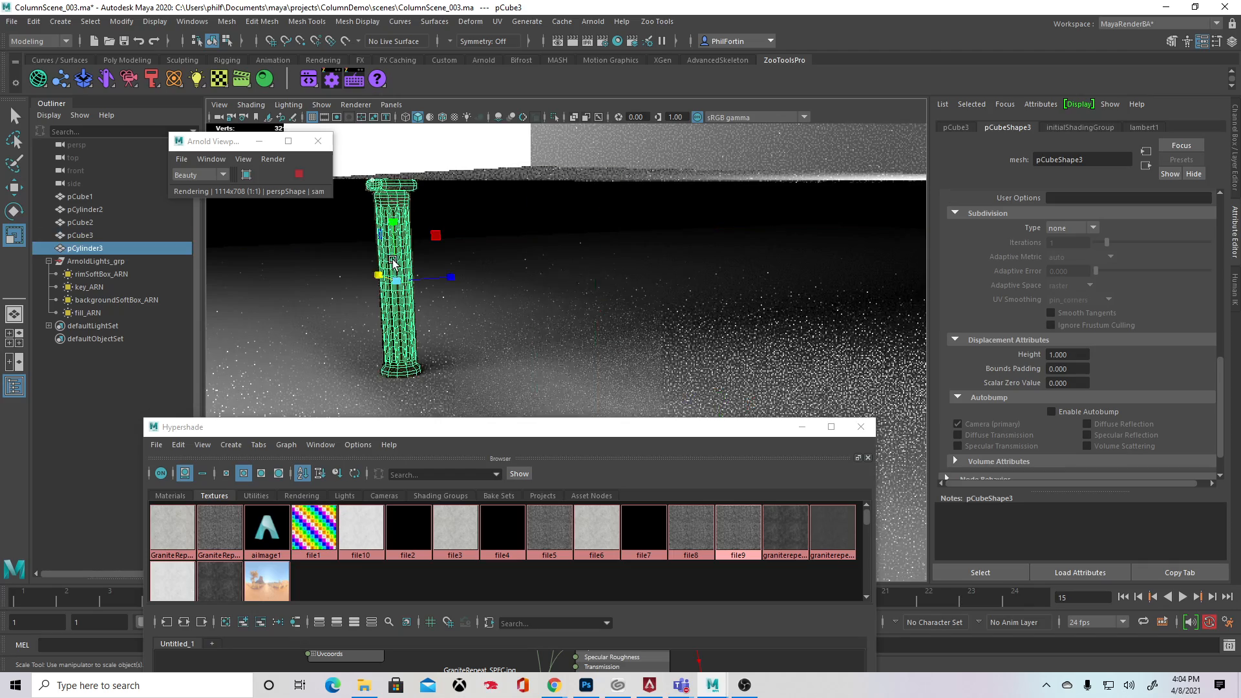
pyautogui.press('f')
pyautogui.keyDown('alt'); pyautogui.moveTo(436, 271); pyautogui.dragTo(656, 278, button='right'); pyautogui.keyUp('alt')
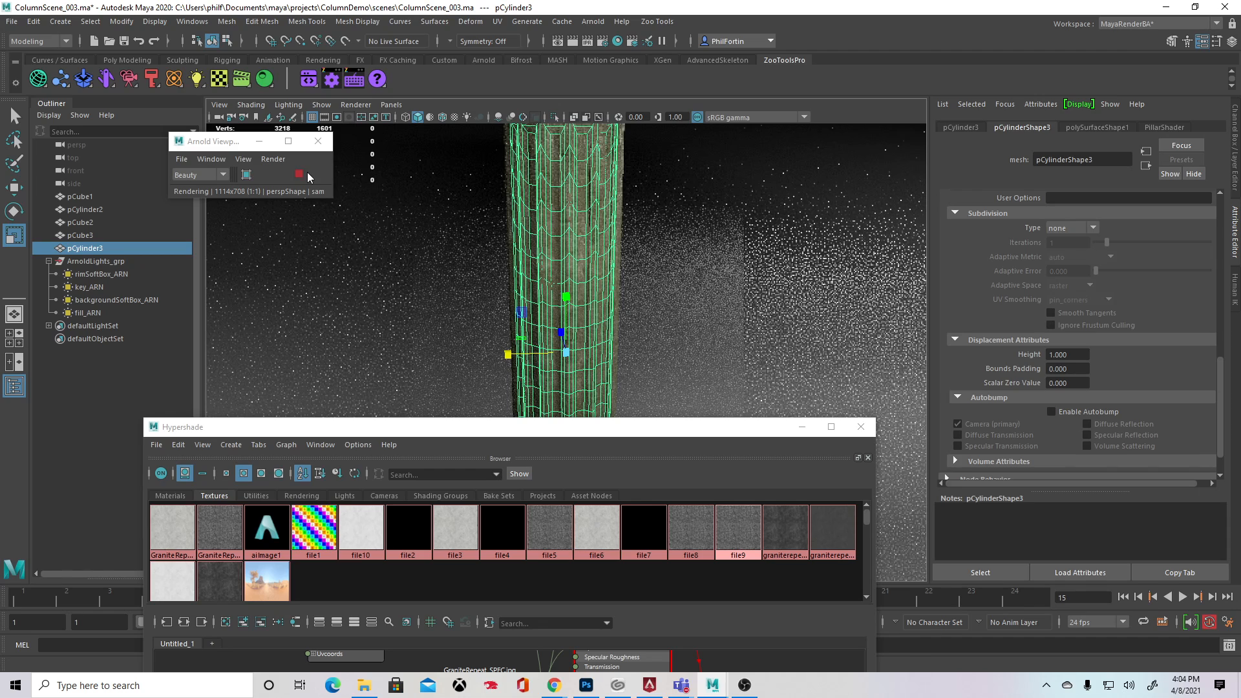
pyautogui.click(651, 222)
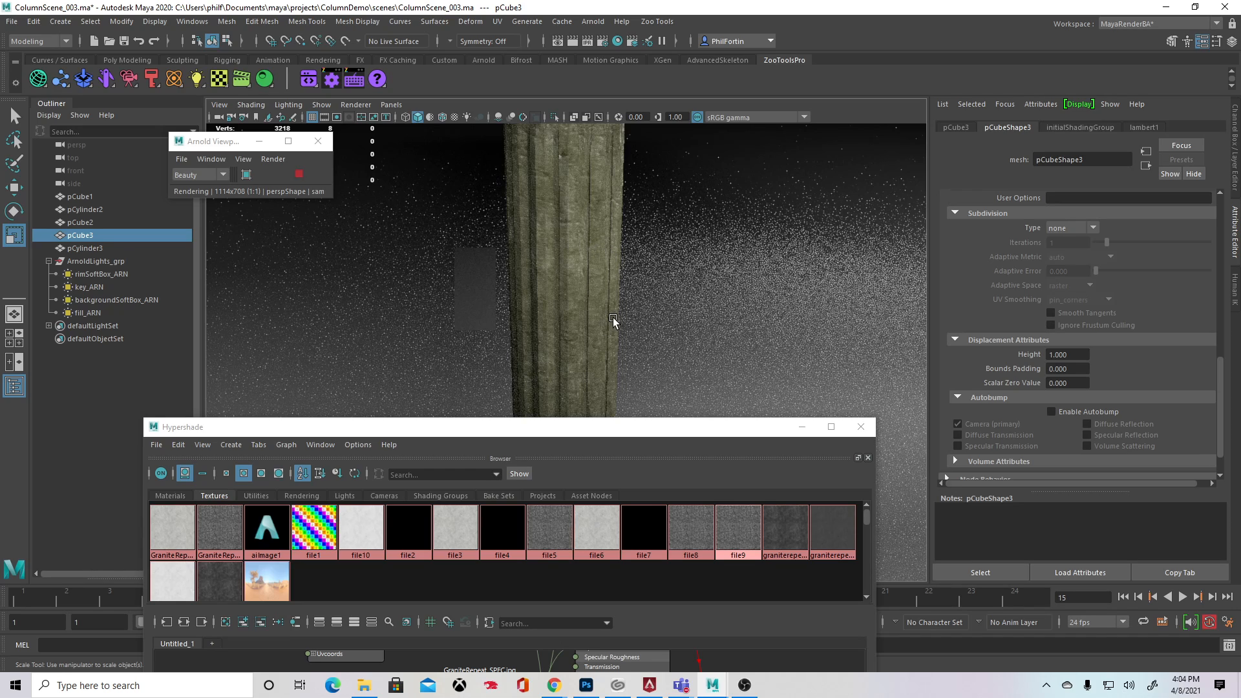
# Step: Select pCylinder3 and assign the PillarShader material to it in Hypershade
pyautogui.click(549, 359)
pyautogui.moveTo(489, 432); pyautogui.dragTo(437, 264)
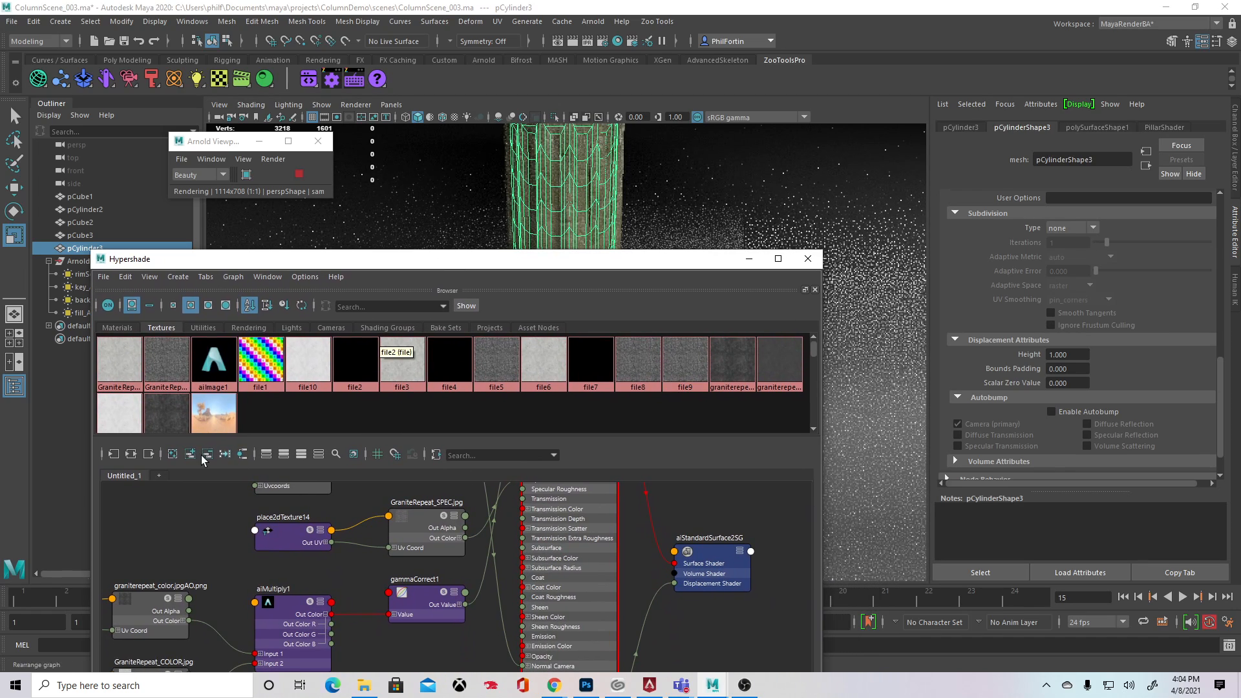
pyautogui.click(130, 327)
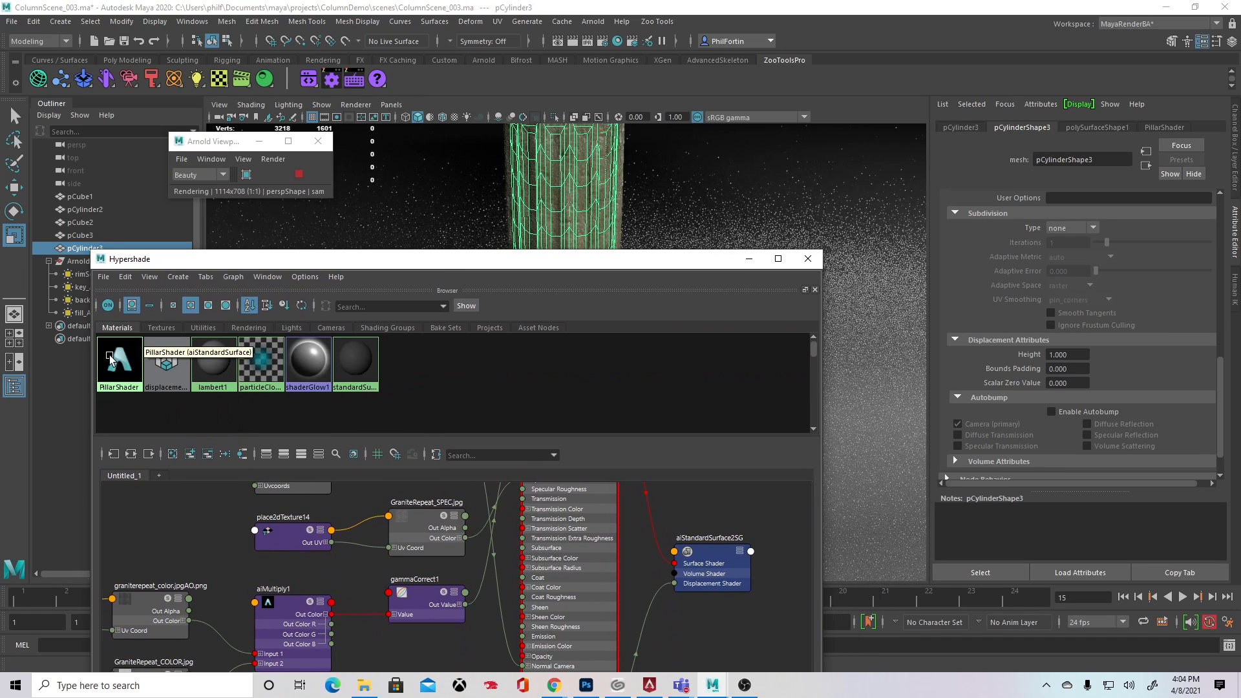
pyautogui.moveTo(114, 357); pyautogui.dragTo(119, 326, button='right')
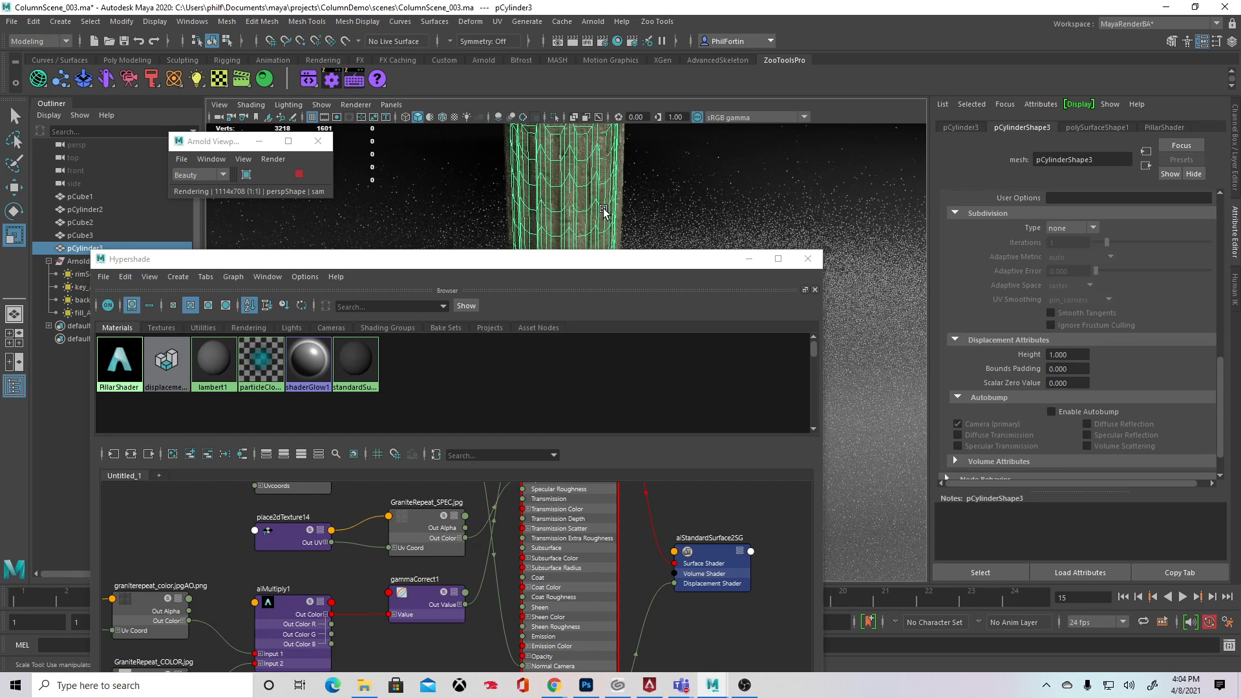
pyautogui.click(963, 127)
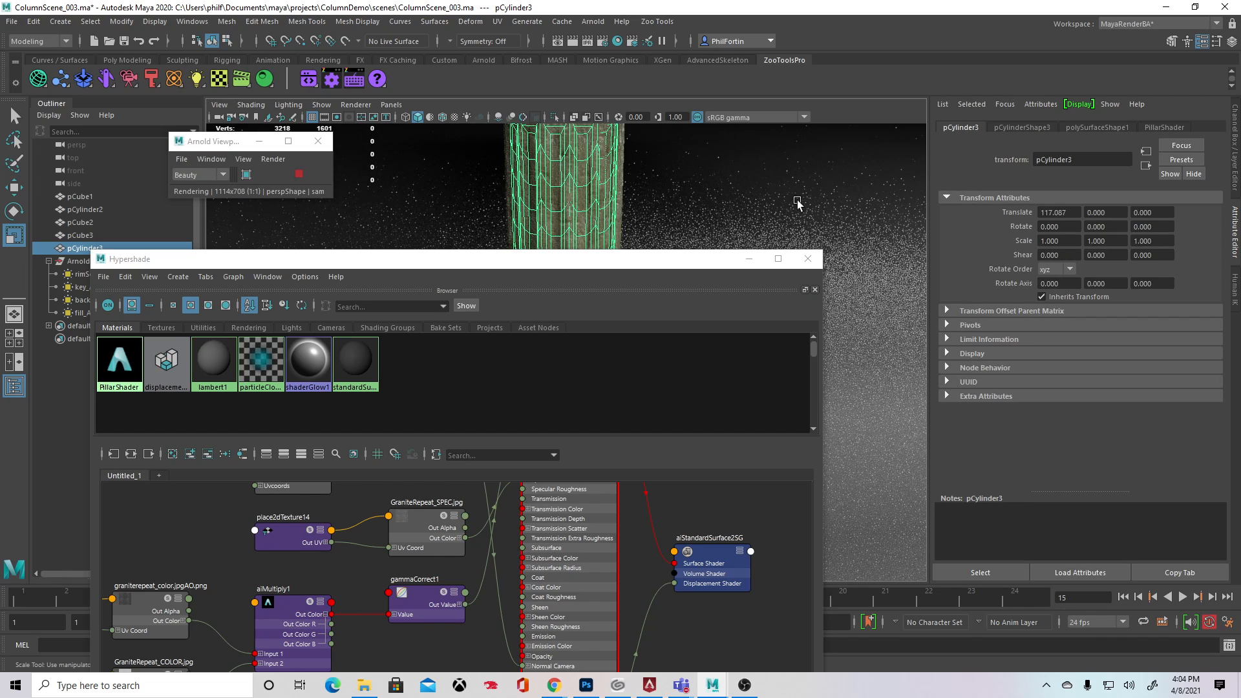
pyautogui.keyDown('alt'); pyautogui.moveTo(797, 204); pyautogui.dragTo(502, 174, button='right'); pyautogui.keyUp('alt')
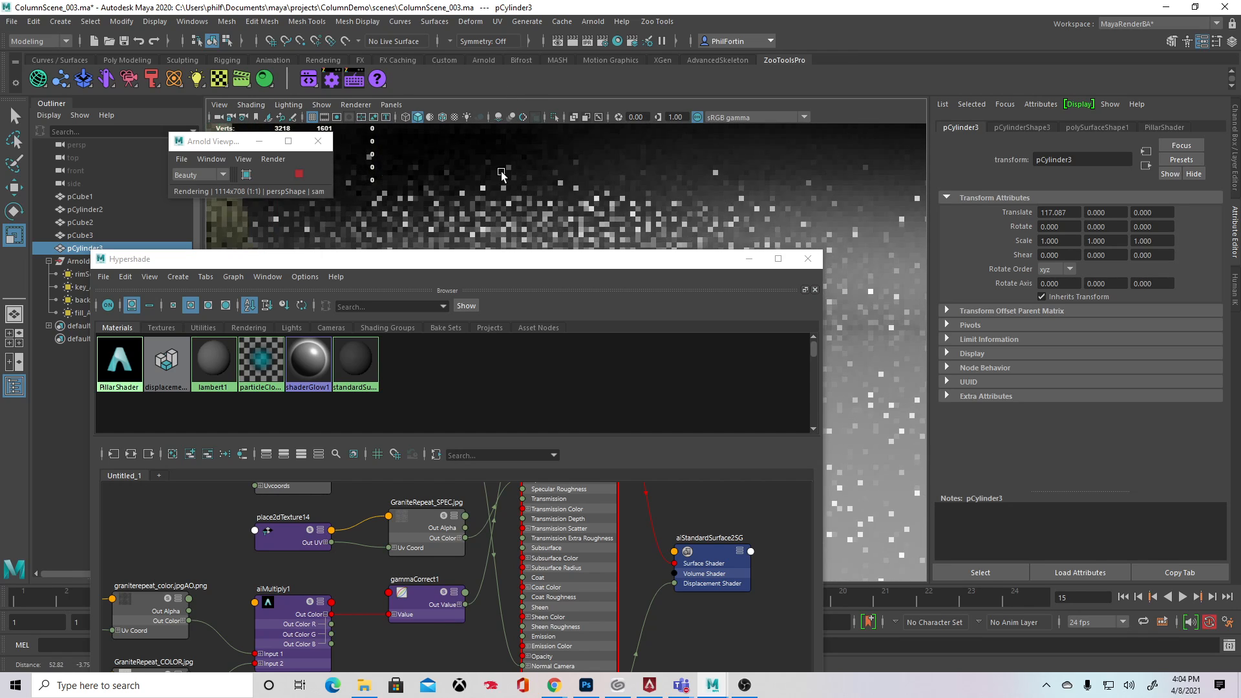
pyautogui.click(673, 237)
pyautogui.keyDown('alt'); pyautogui.moveTo(714, 218); pyautogui.dragTo(598, 195, button='right'); pyautogui.keyUp('alt')
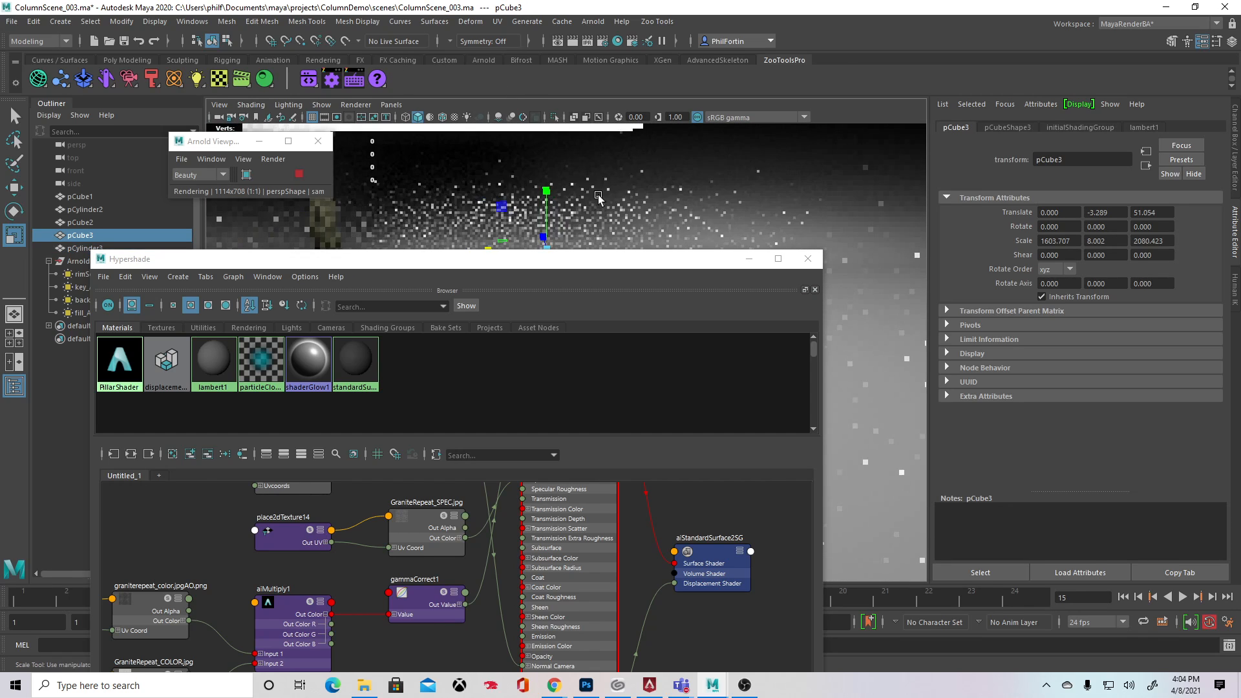
pyautogui.click(576, 205)
pyautogui.click(600, 234)
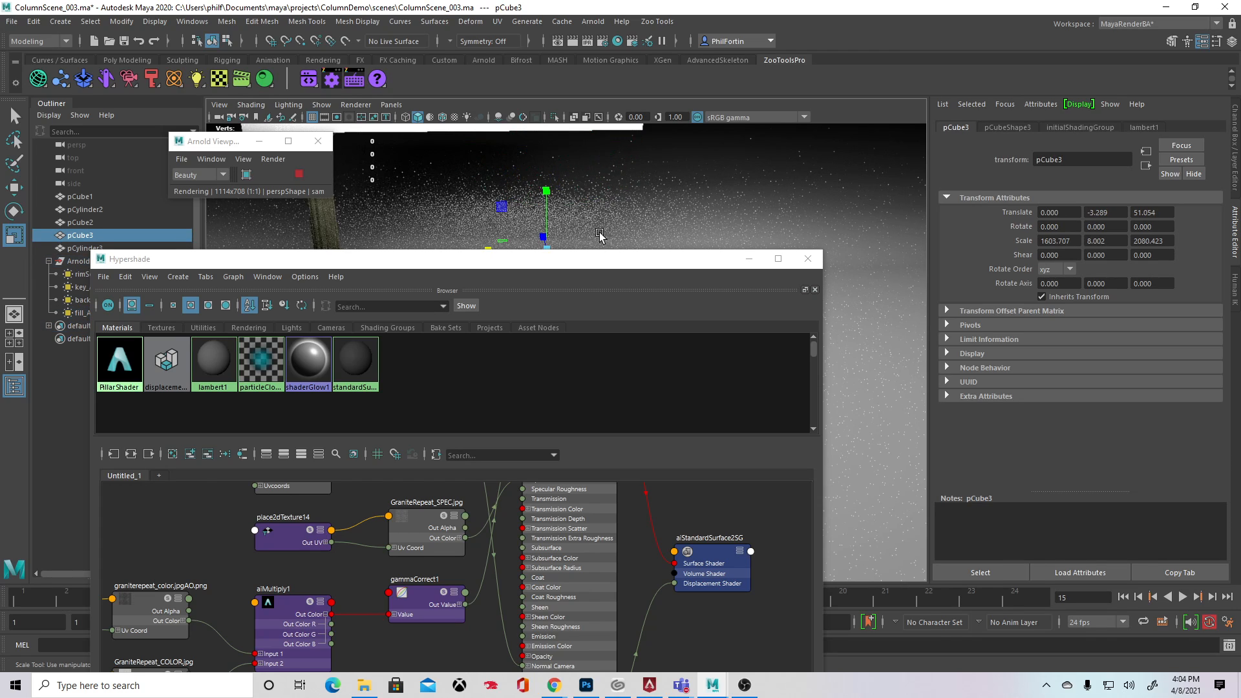
# Step: Select pCylinder3, frame the whole column in the viewport and move the Hypershade window out of its way
pyautogui.keyDown('alt'); pyautogui.moveTo(434, 183); pyautogui.dragTo(585, 181, button='middle'); pyautogui.keyUp('alt')
pyautogui.click(469, 176)
pyautogui.press('f')
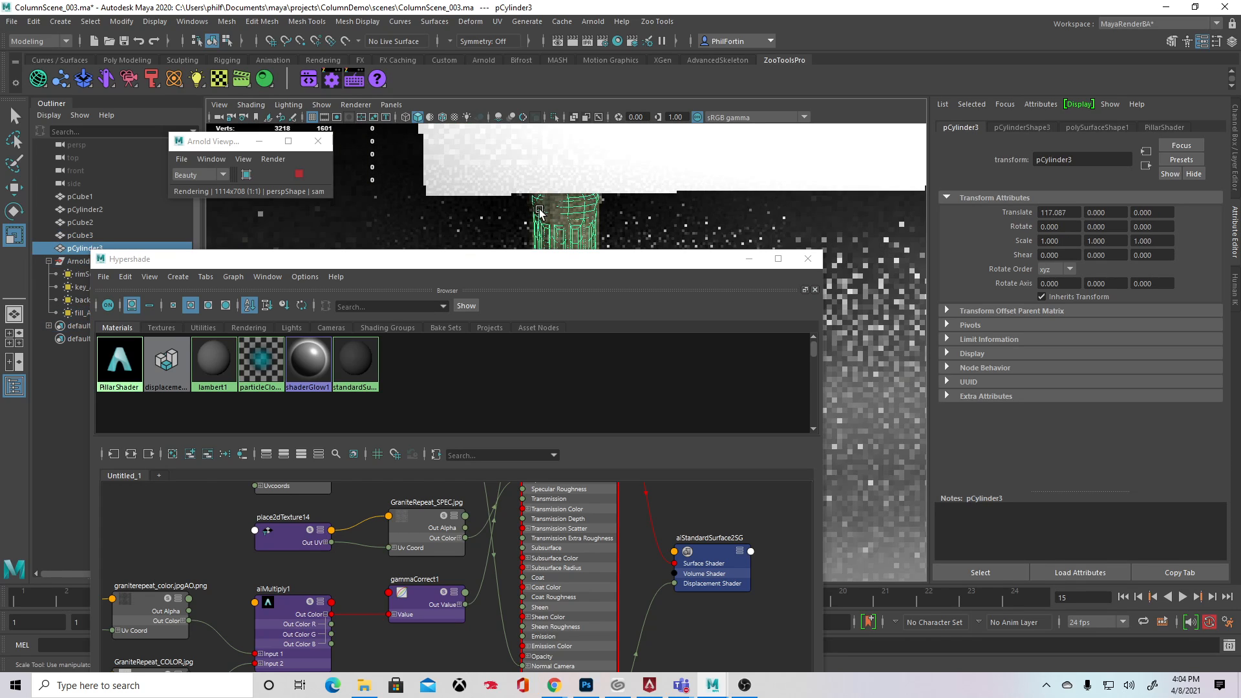
pyautogui.keyDown('alt'); pyautogui.moveTo(686, 233); pyautogui.dragTo(660, 114, button='middle'); pyautogui.keyUp('alt')
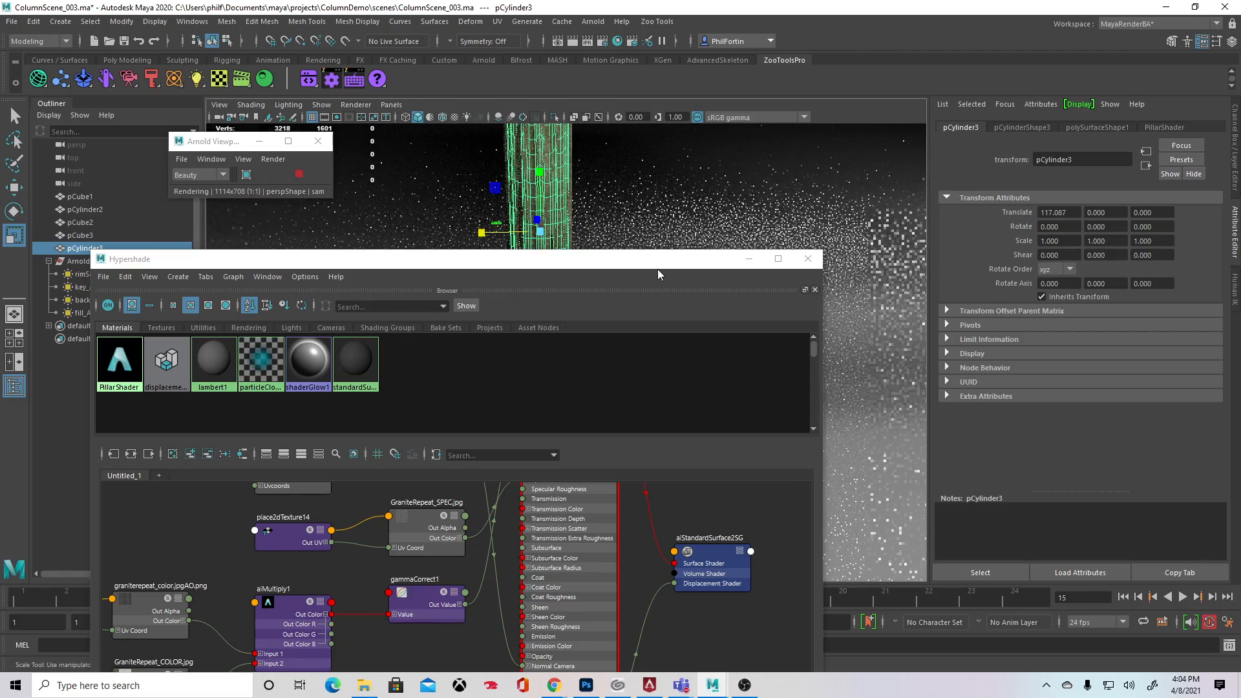
pyautogui.moveTo(657, 275); pyautogui.dragTo(317, 499)
pyautogui.scroll(3, 407, 336)
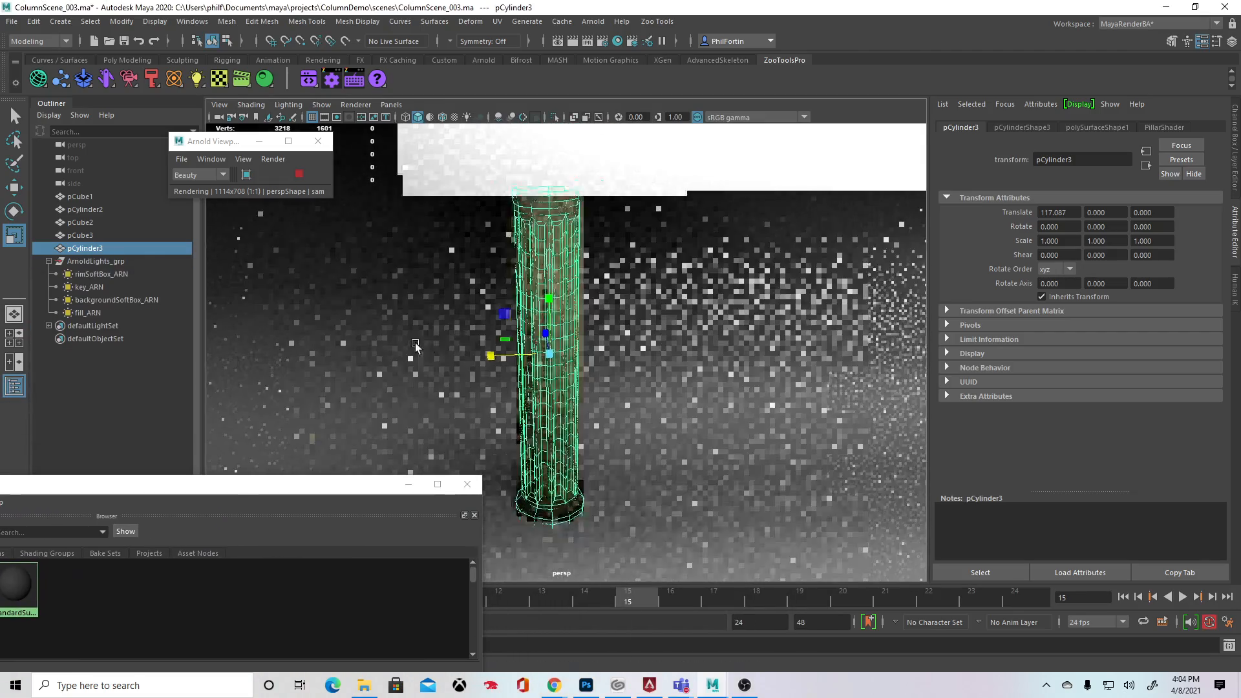
pyautogui.scroll(2, 415, 347)
# Step: Set the Arnold subdivision type of pCylinderShape3 to catclark
pyautogui.click(1022, 128)
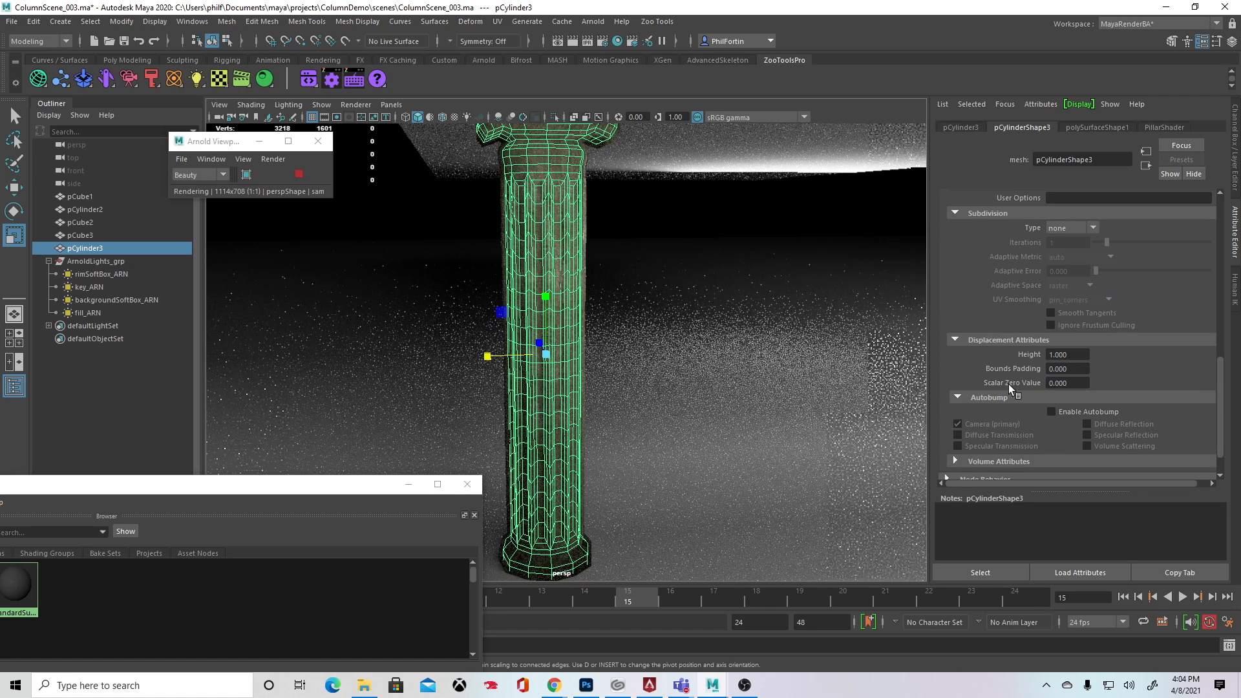
pyautogui.scroll(-1, 1011, 387)
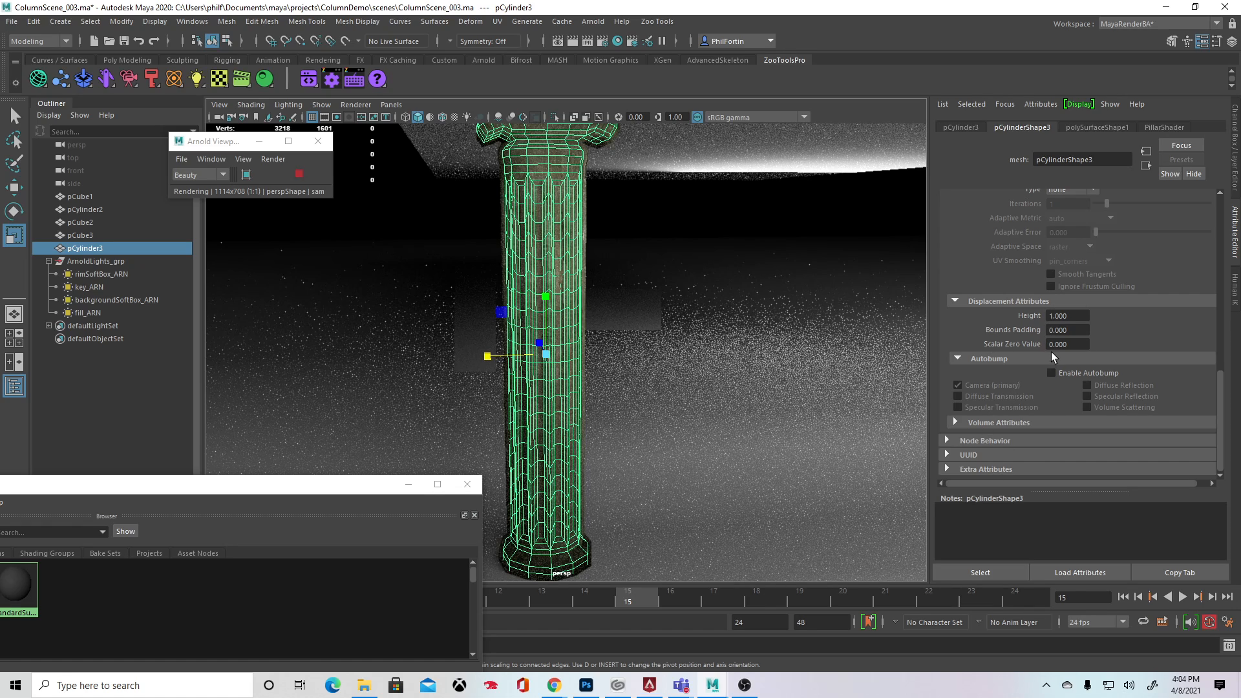
pyautogui.click(1019, 357)
pyautogui.click(961, 127)
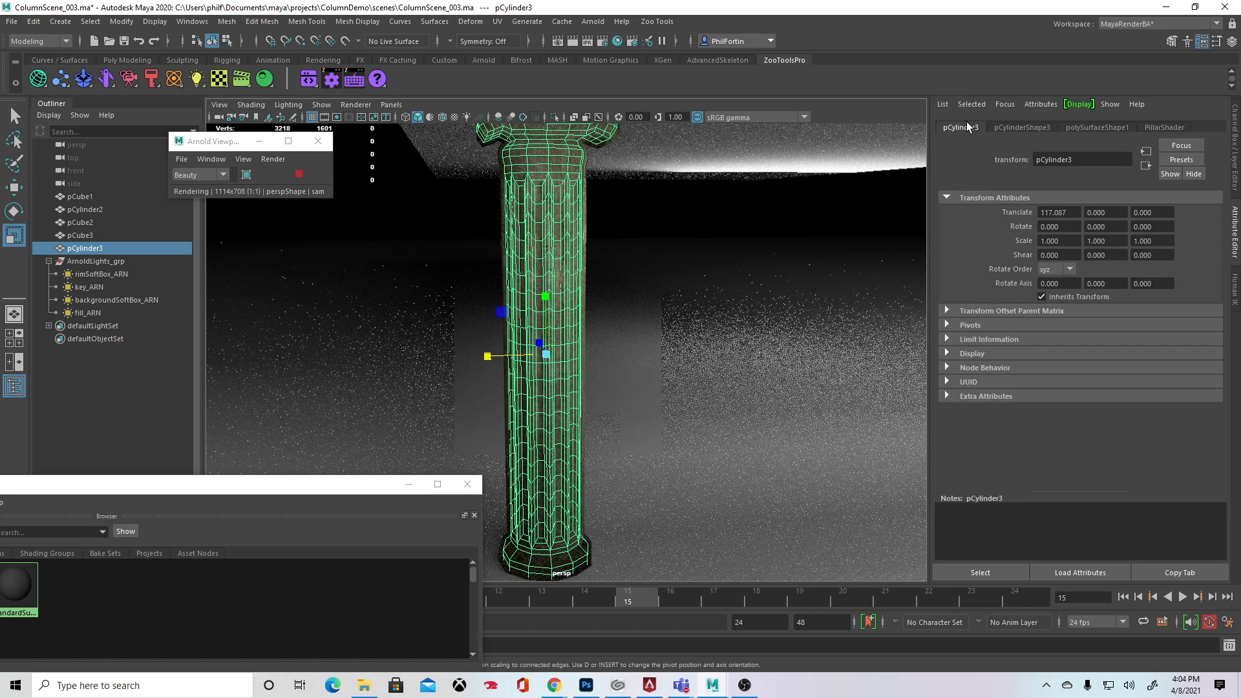
pyautogui.click(1022, 127)
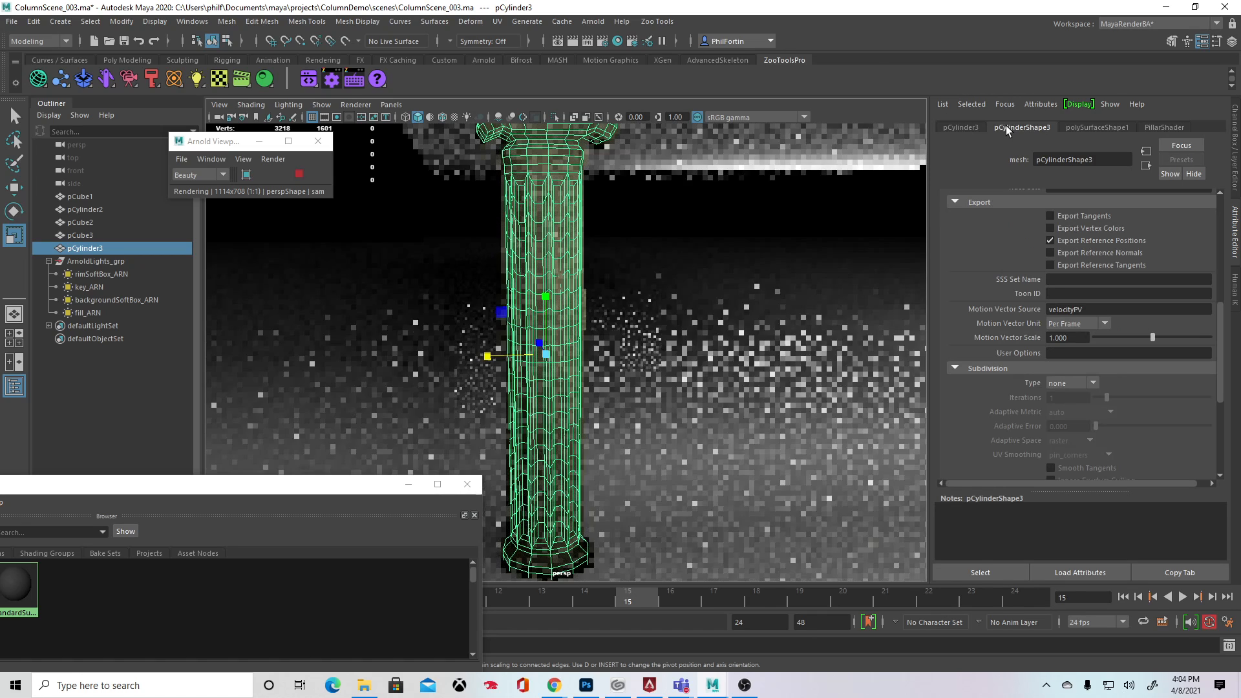
pyautogui.scroll(-2, 966, 347)
pyautogui.scroll(-2, 966, 346)
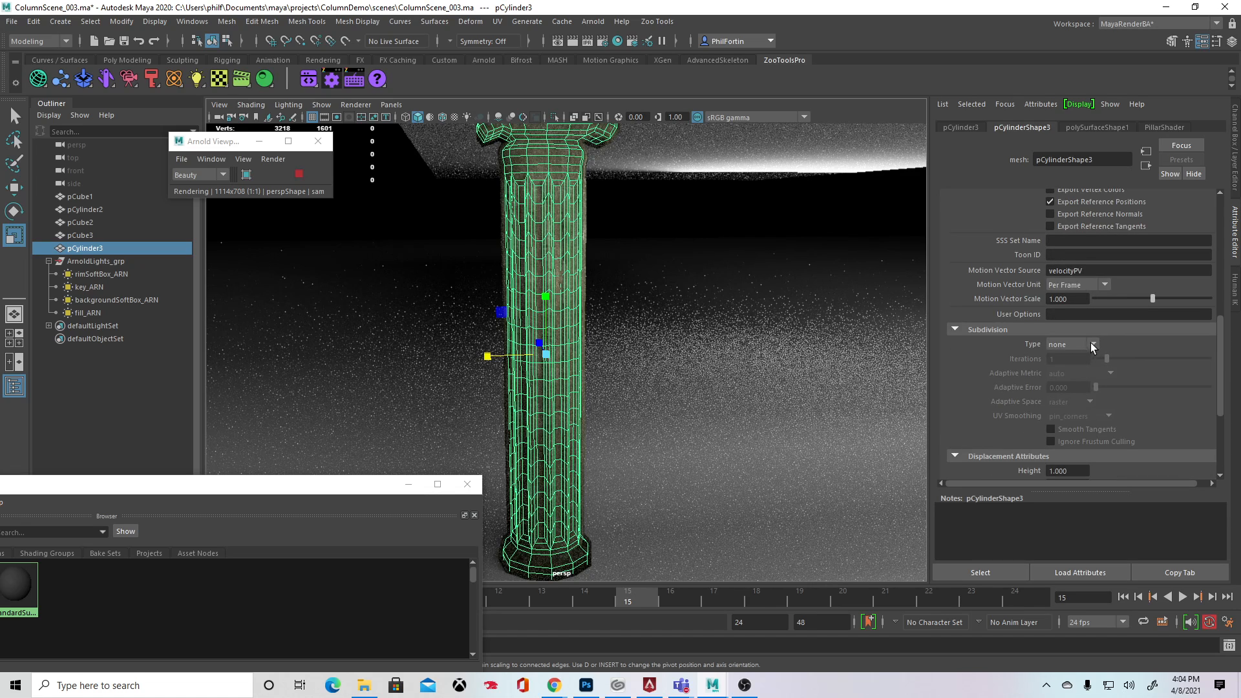
pyautogui.click(1093, 344)
pyautogui.click(1076, 373)
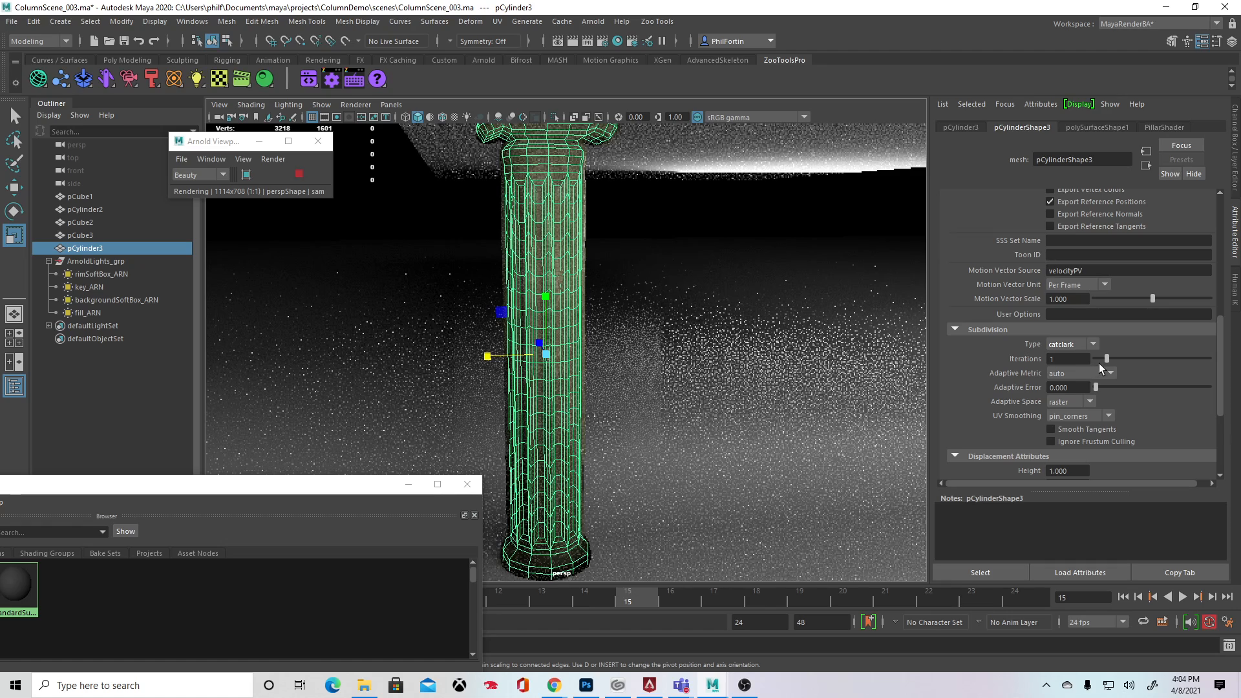
# Step: Check the column without its selection wireframe, reselect pCylinder3 and set its subdivision iterations to 6
pyautogui.click(612, 272)
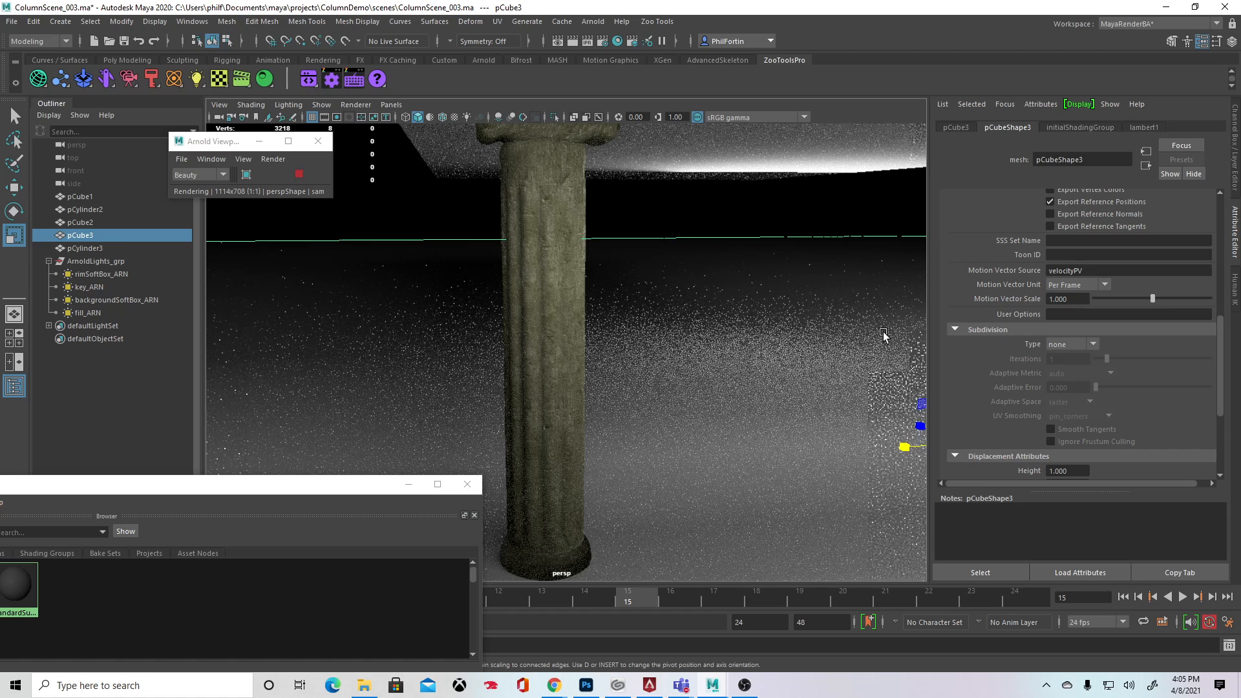
pyautogui.scroll(3, 1067, 375)
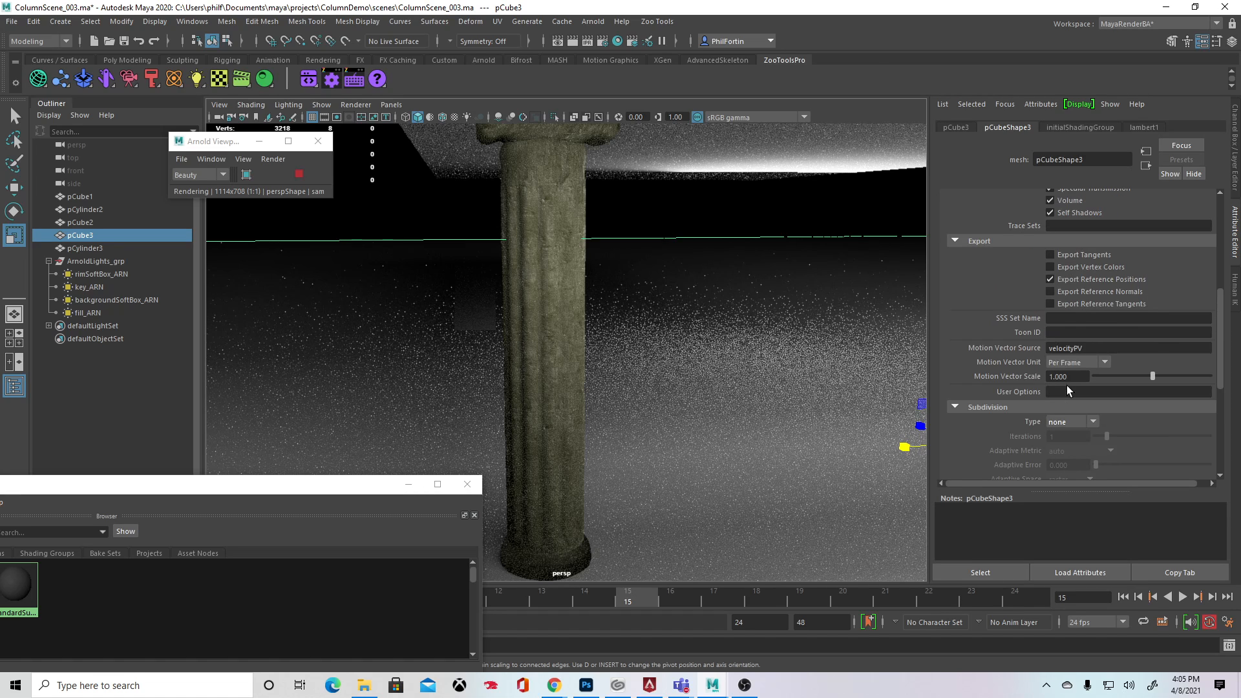
pyautogui.click(512, 283)
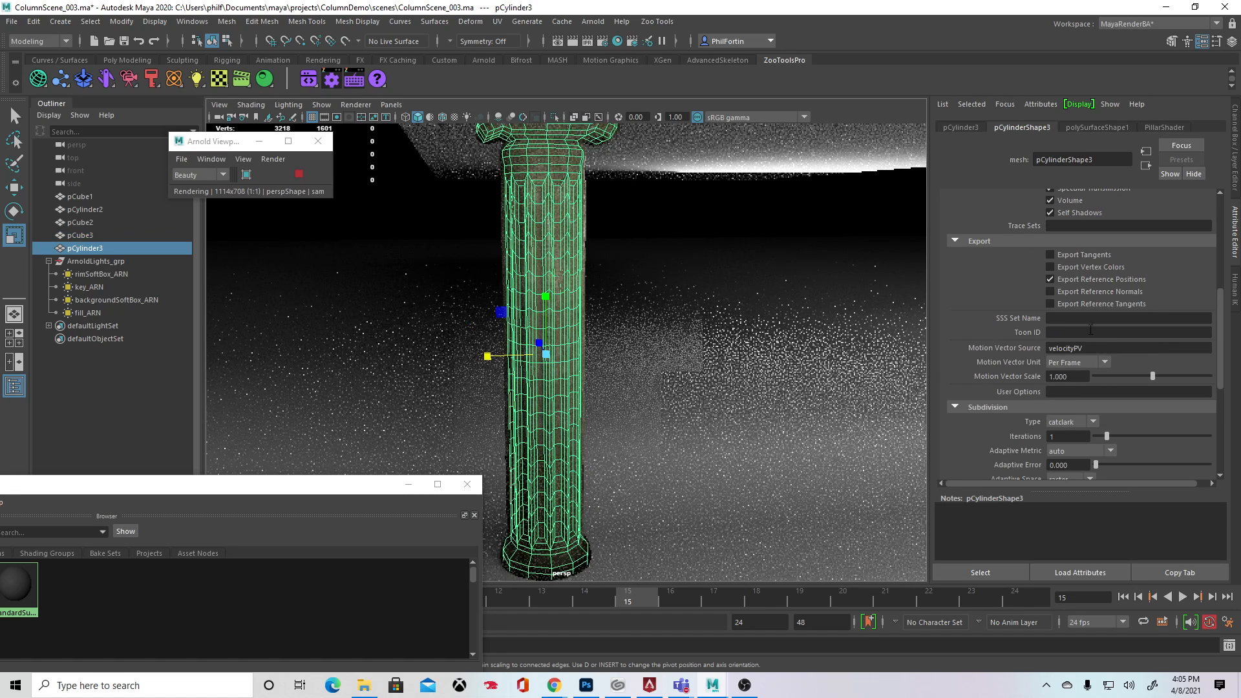
pyautogui.scroll(-3, 1084, 375)
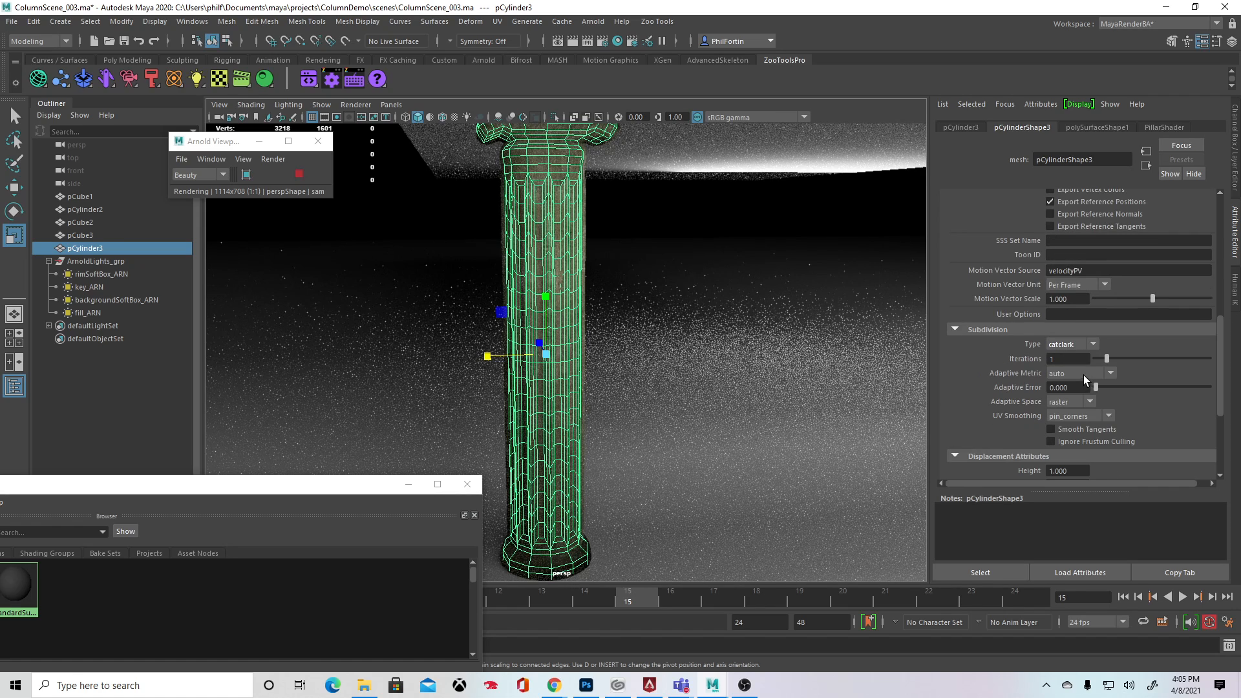
pyautogui.click(1054, 359)
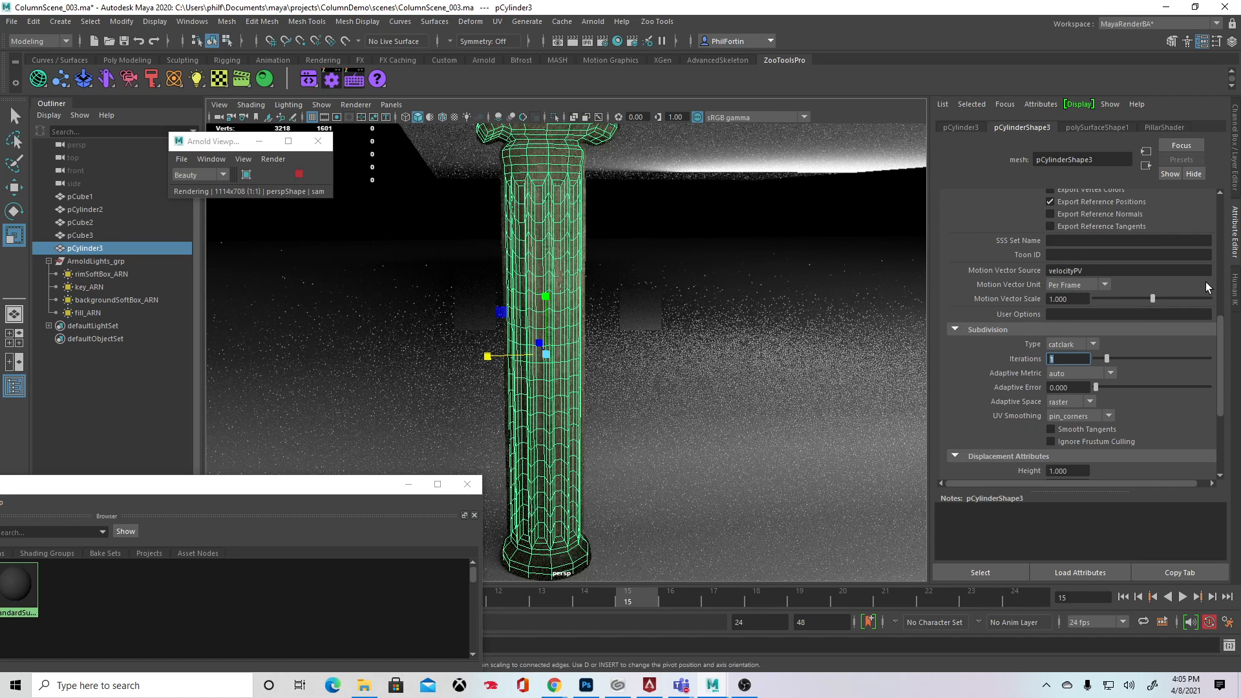
pyautogui.write('6')
pyautogui.press('Return')
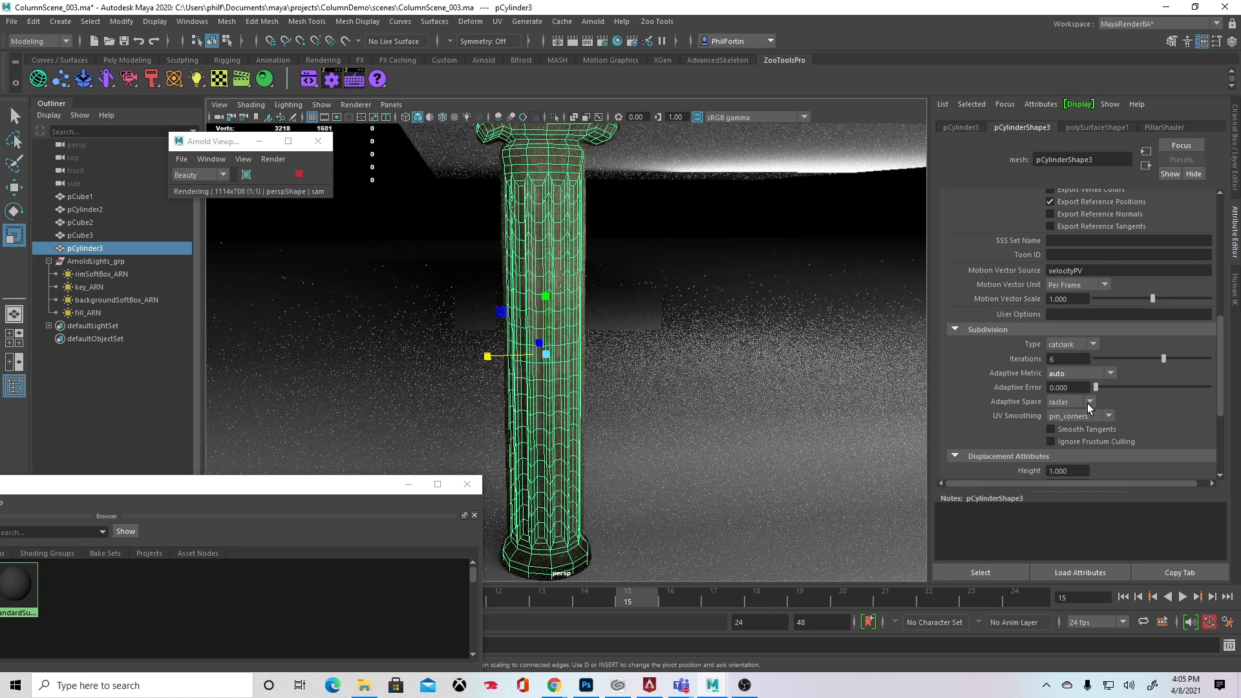
# Step: Try Autobump on pCylinderShape3, check the column in the Arnold viewport, and disable Autobump again
pyautogui.scroll(-2, 1087, 404)
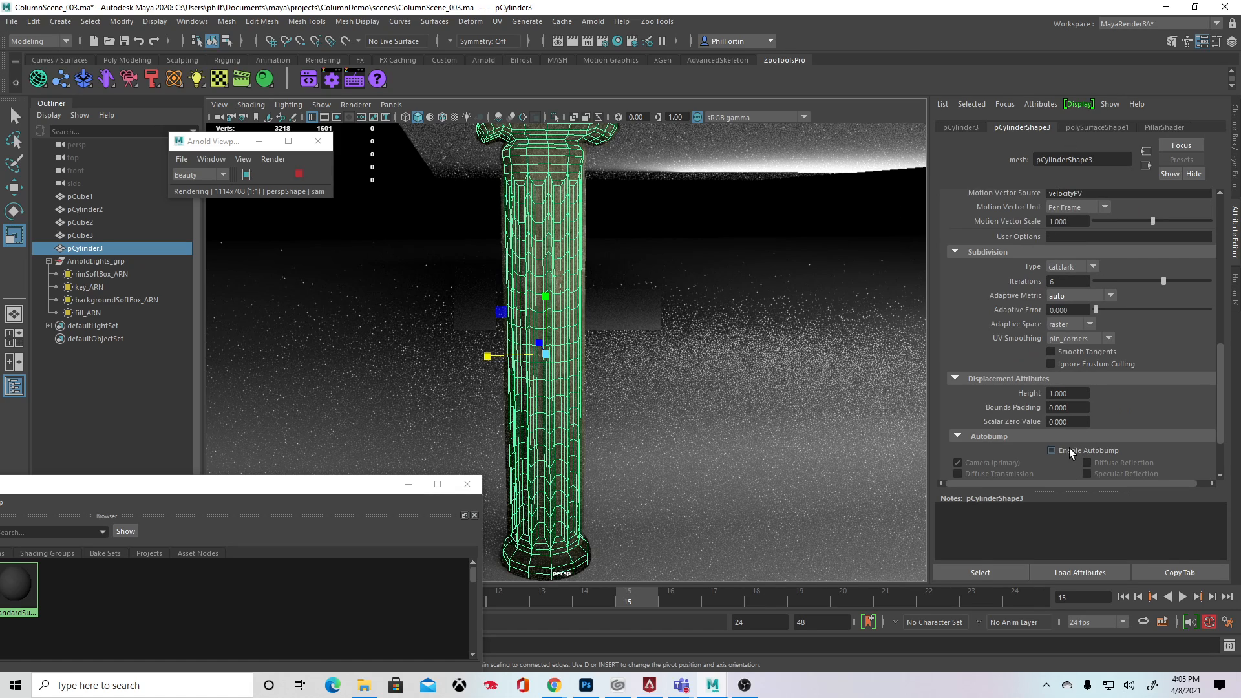
pyautogui.click(1051, 450)
pyautogui.click(625, 268)
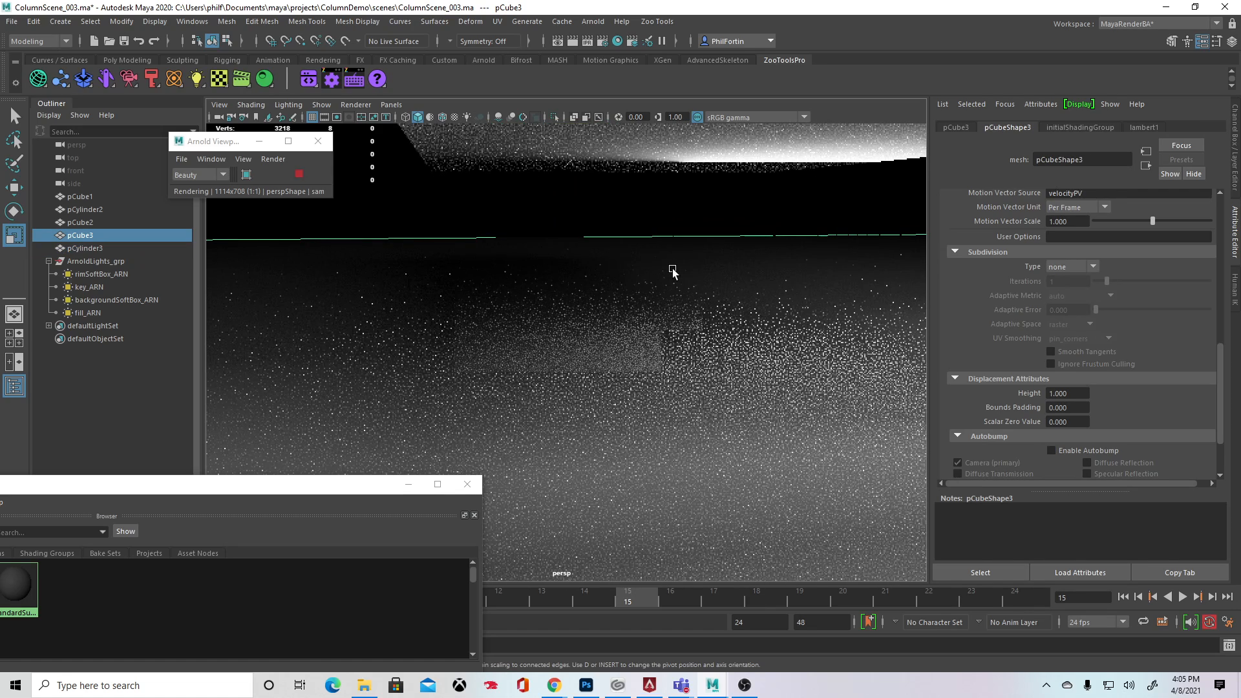
pyautogui.press('w')
pyautogui.keyDown('alt'); pyautogui.moveTo(768, 299); pyautogui.dragTo(728, 313, button='middle'); pyautogui.keyUp('alt')
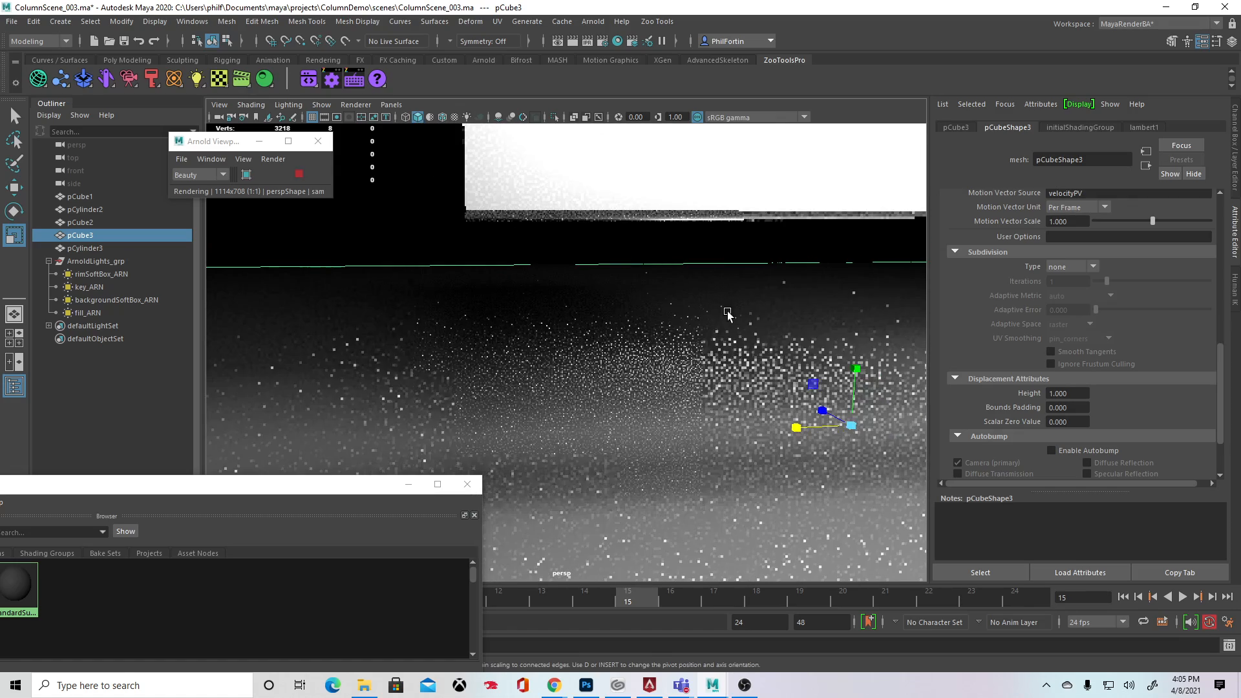
pyautogui.click(571, 308)
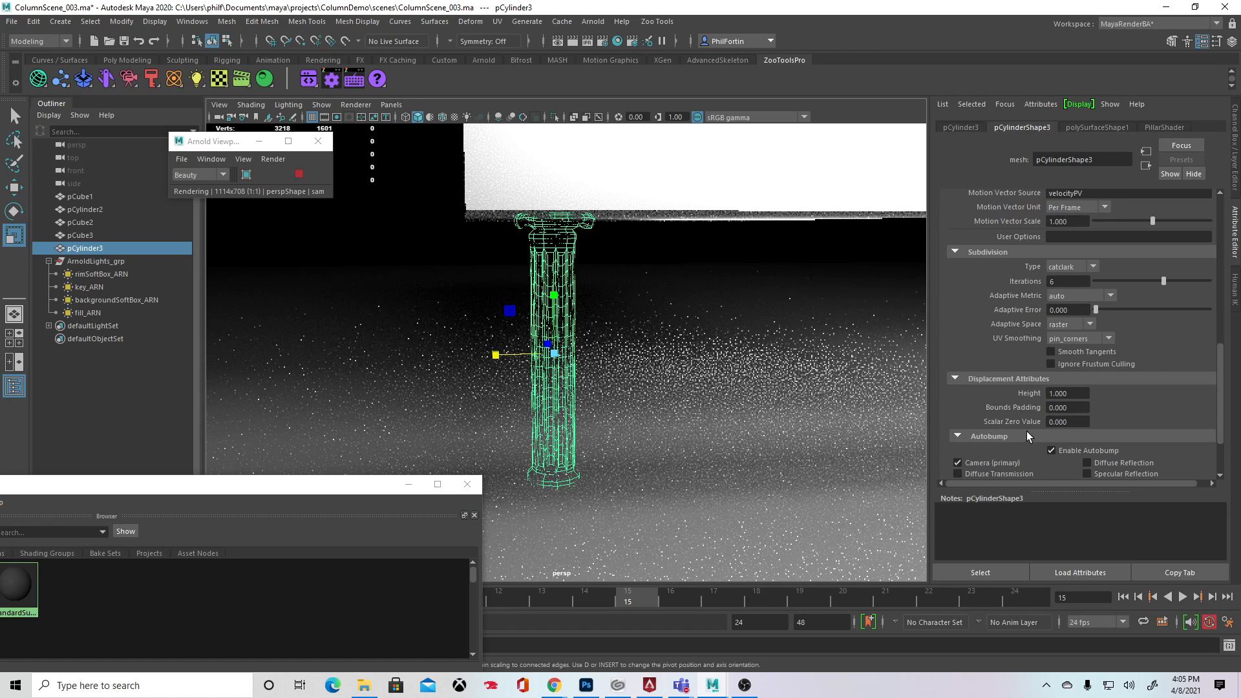
pyautogui.scroll(-2, 1037, 449)
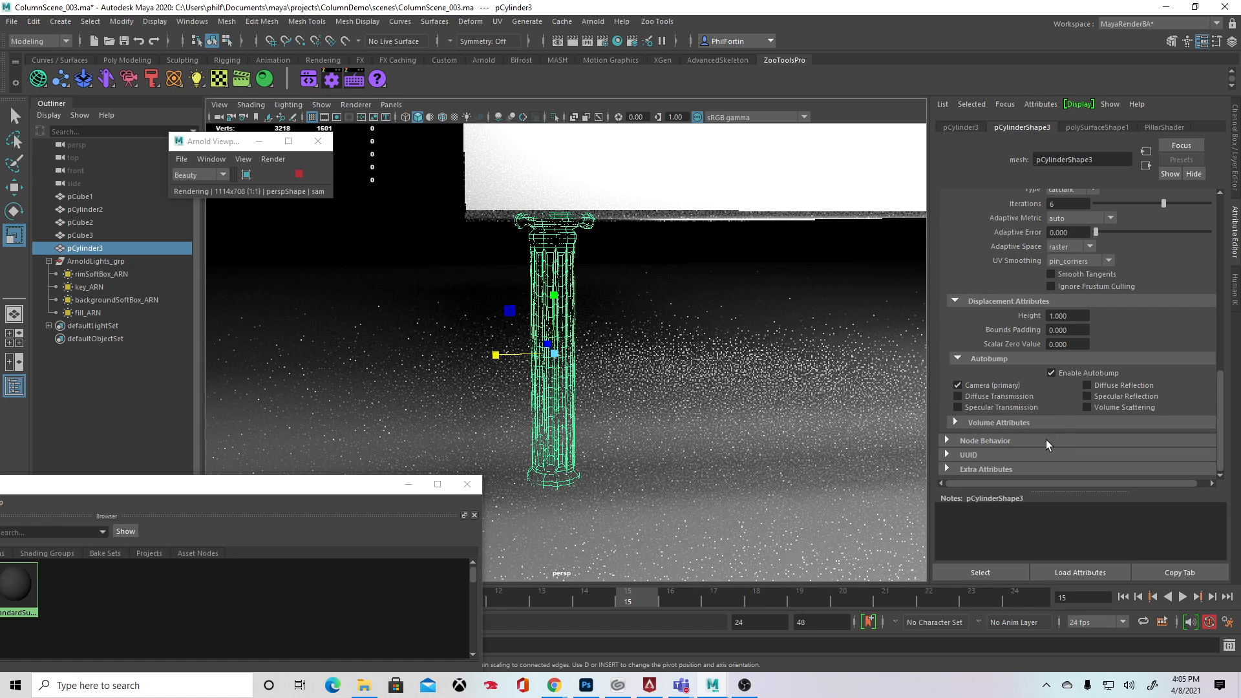
pyautogui.click(1052, 373)
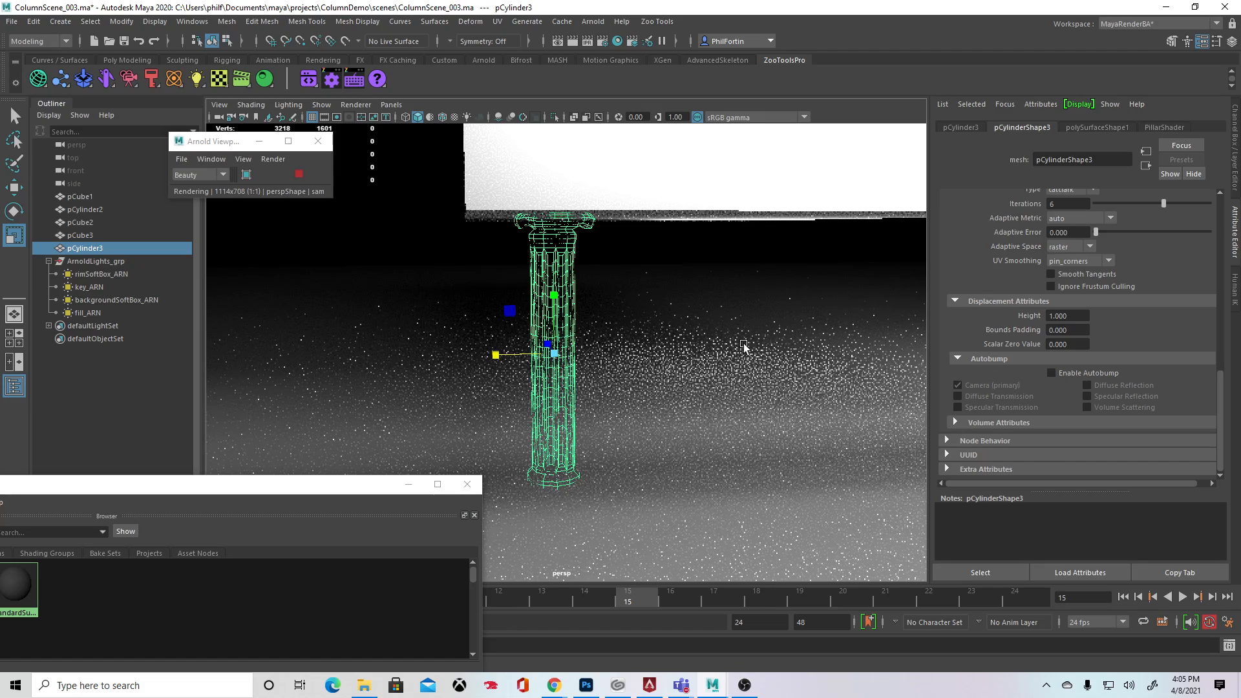
# Step: Restart the Arnold viewport render, stop it again and switch the viewport from Arnold back to its standard renderer
pyautogui.keyDown('alt'); pyautogui.moveTo(743, 343); pyautogui.dragTo(715, 336); pyautogui.keyUp('alt')
pyautogui.click(301, 175)
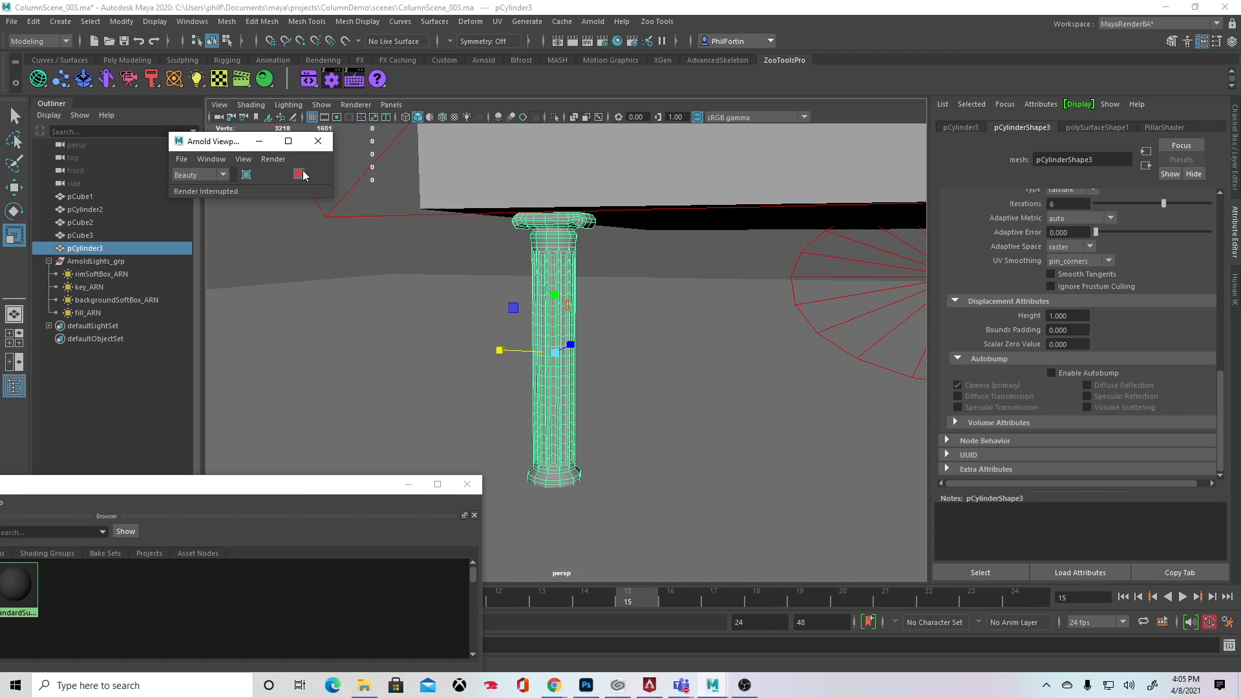
pyautogui.click(299, 175)
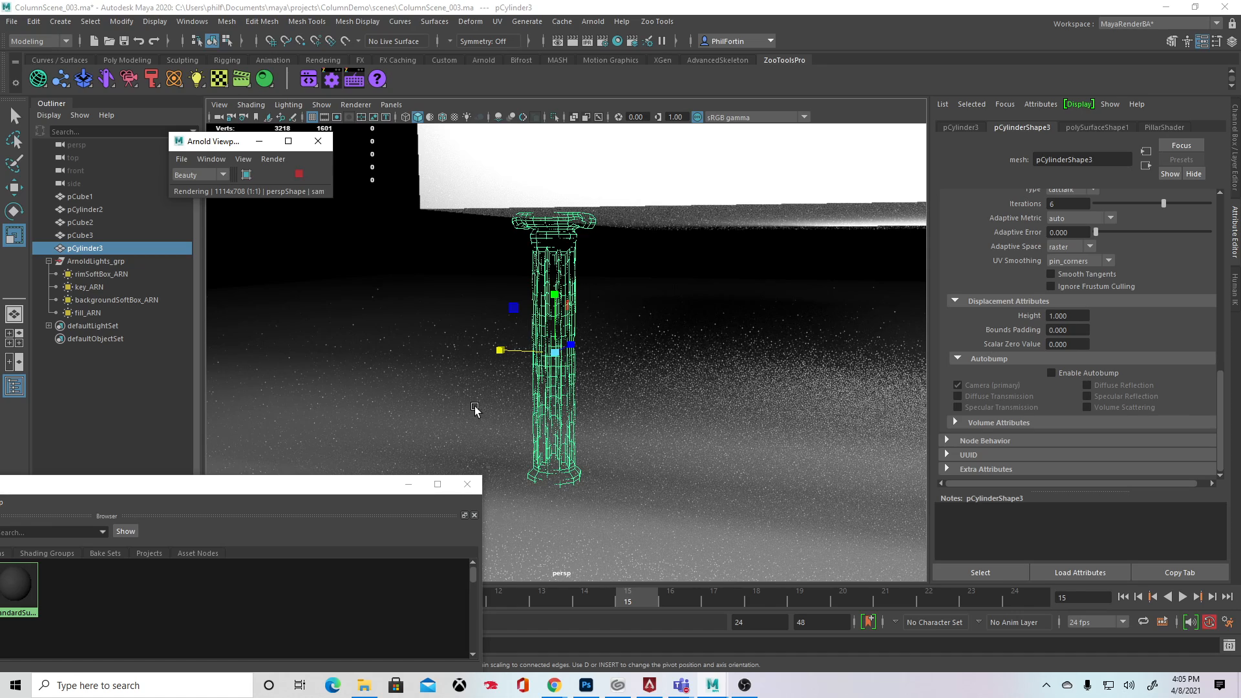
pyautogui.click(298, 174)
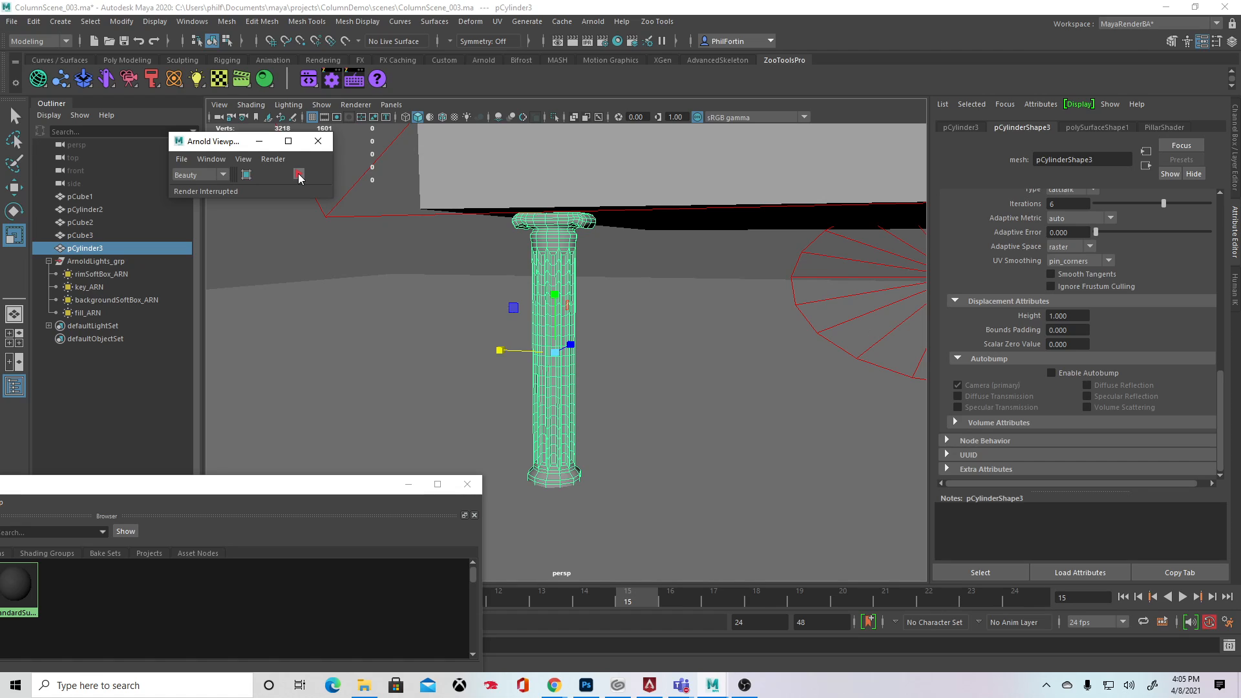
pyautogui.moveTo(225, 492); pyautogui.dragTo(488, 247)
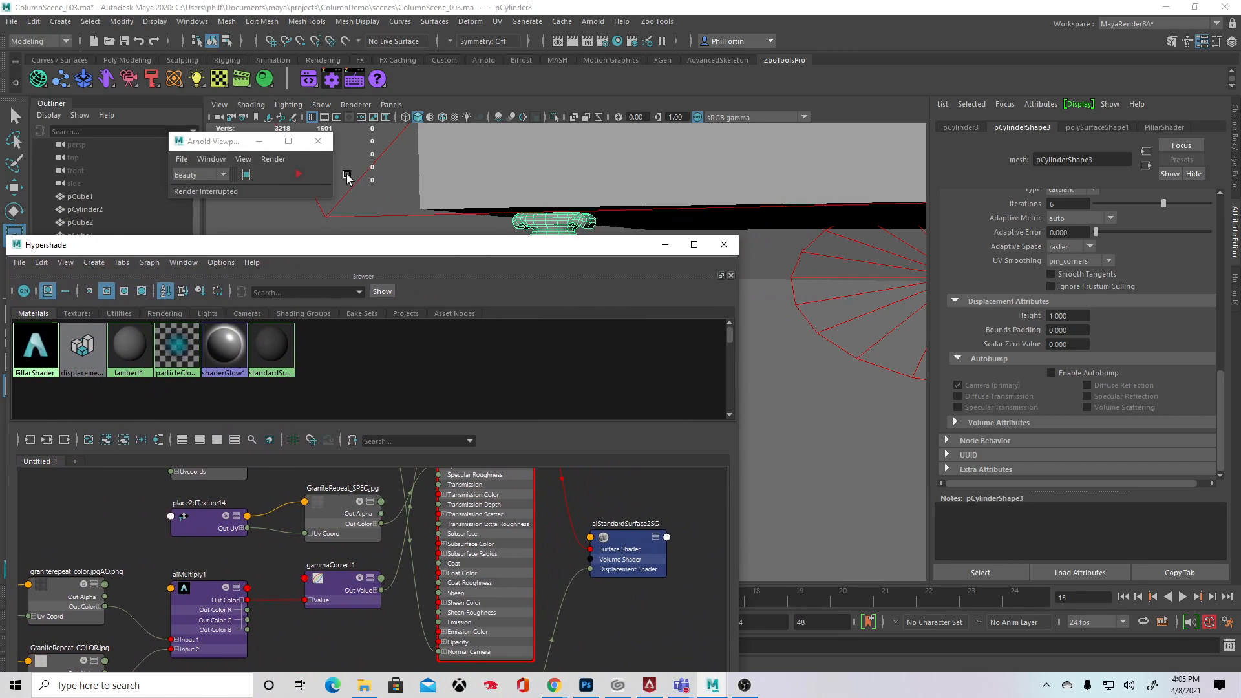
pyautogui.click(356, 104)
pyautogui.click(372, 127)
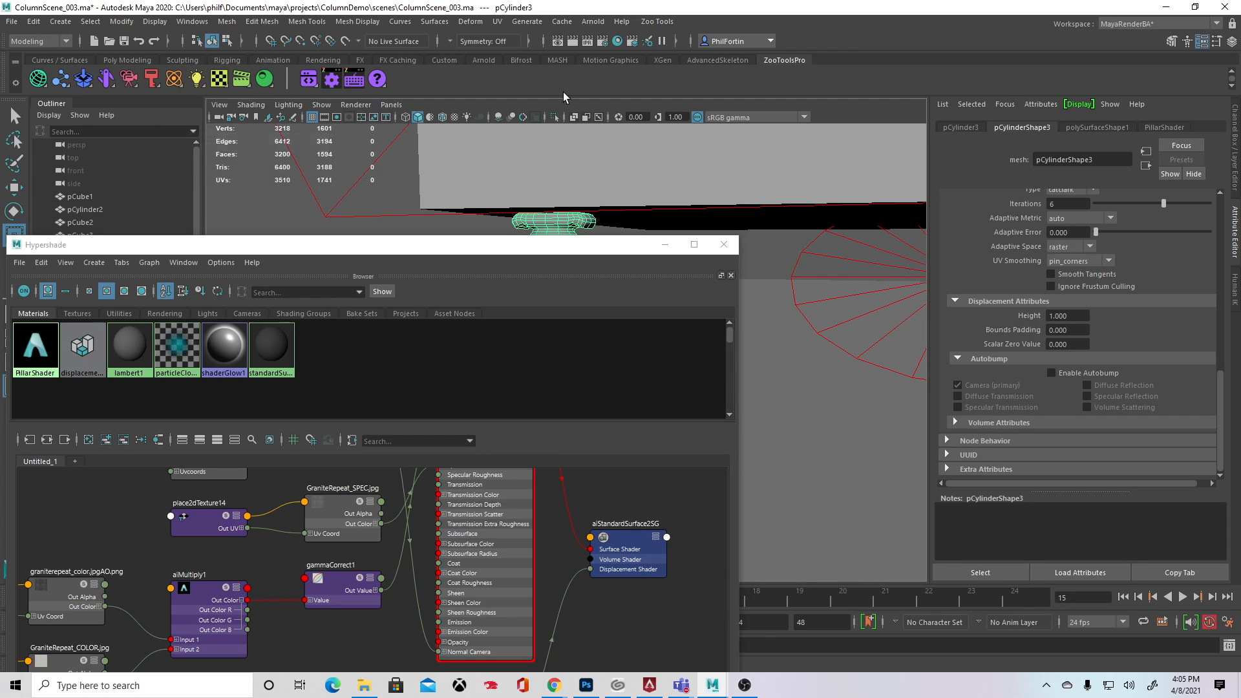
# Step: Open the Arnold RenderView, render the perspective view and reposition the camera on the pCylinder3 column
pyautogui.click(593, 22)
pyautogui.click(598, 47)
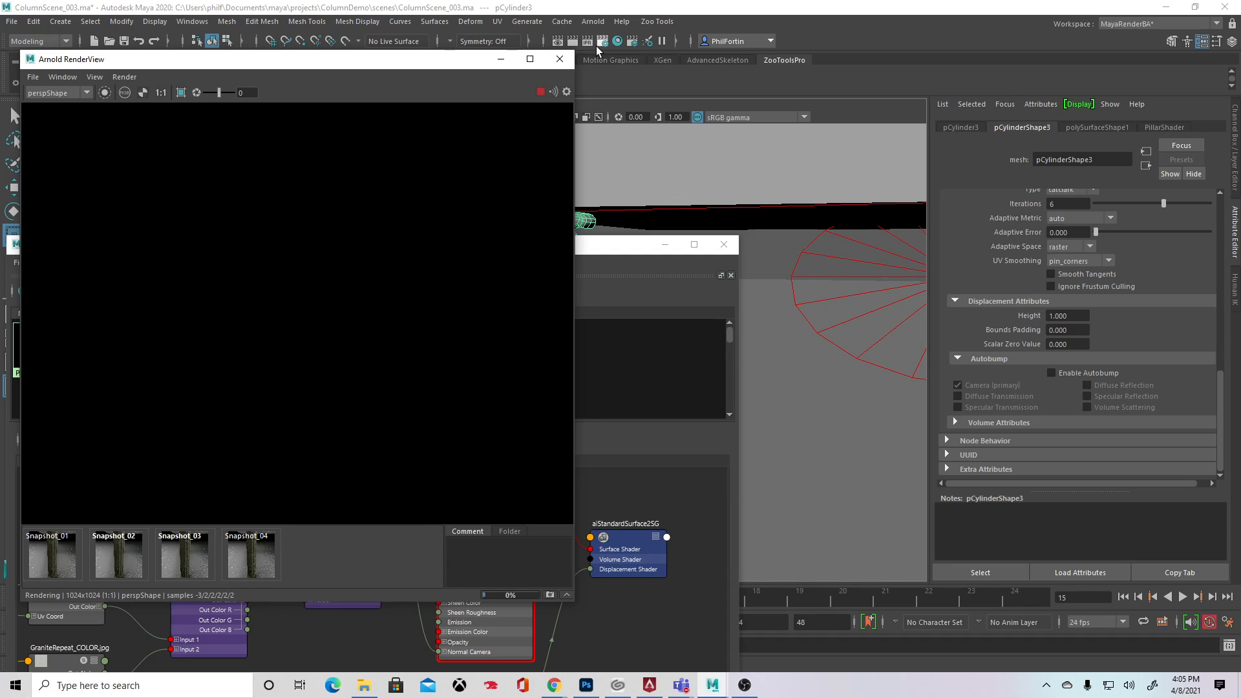
pyautogui.click(542, 91)
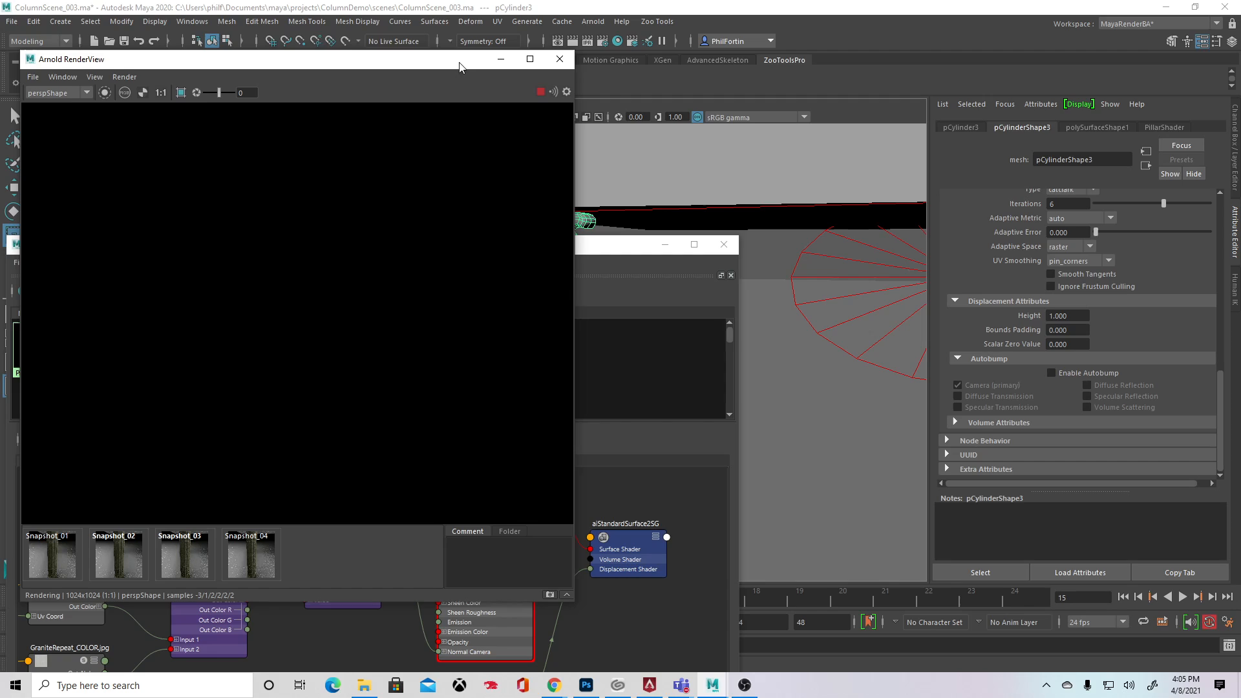
pyautogui.moveTo(460, 67); pyautogui.dragTo(426, 158)
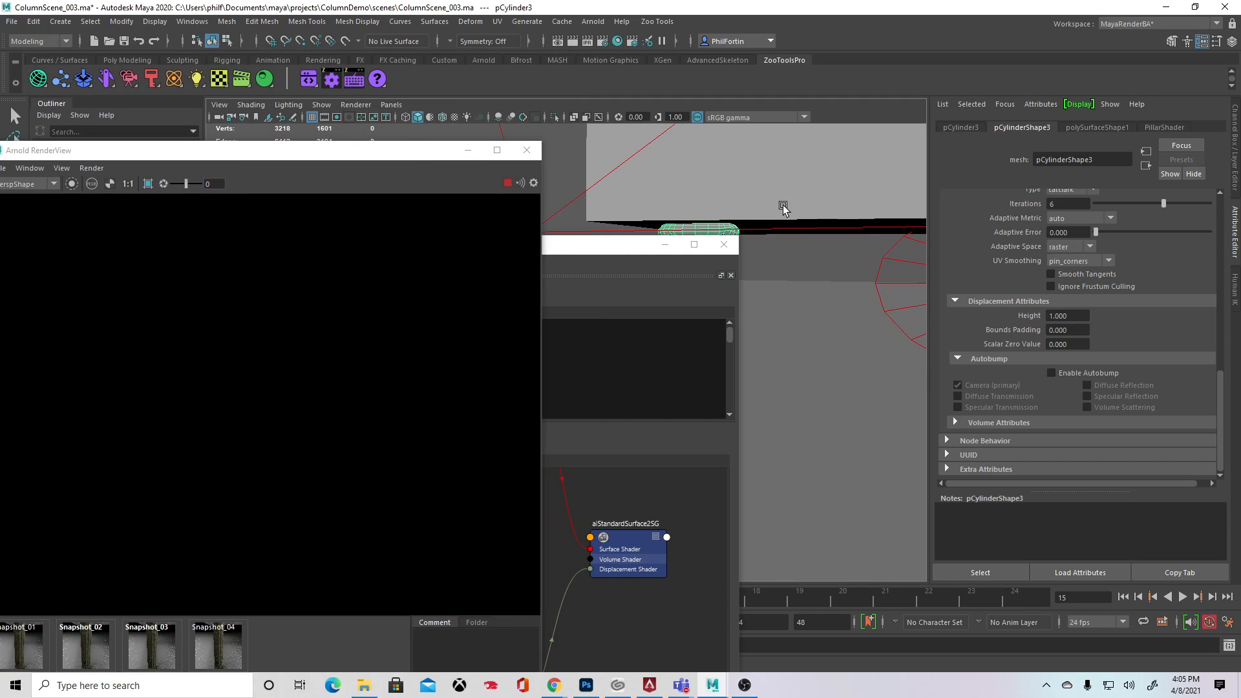
pyautogui.keyDown('alt'); pyautogui.moveTo(783, 208); pyautogui.dragTo(788, 237); pyautogui.keyUp('alt')
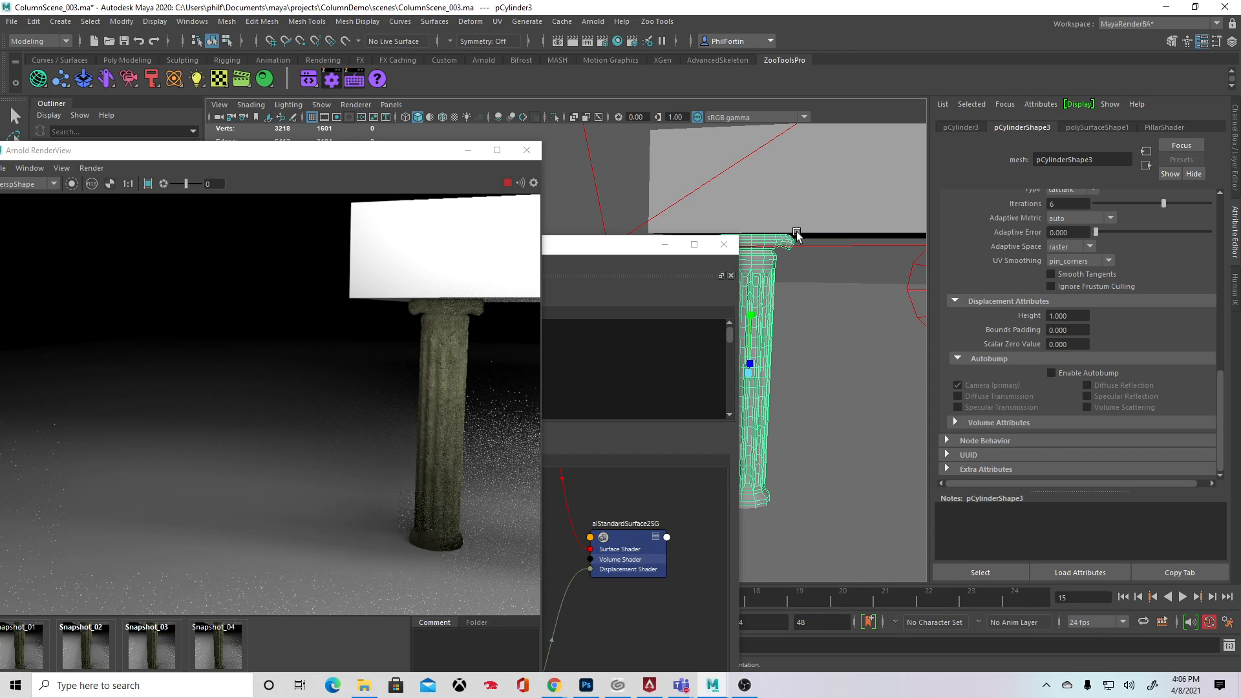
# Step: Inspect the rendered pCylinder3 column close up in the Arnold RenderView and store the render as a snapshot
pyautogui.moveTo(448, 393); pyautogui.dragTo(309, 363, button='middle')
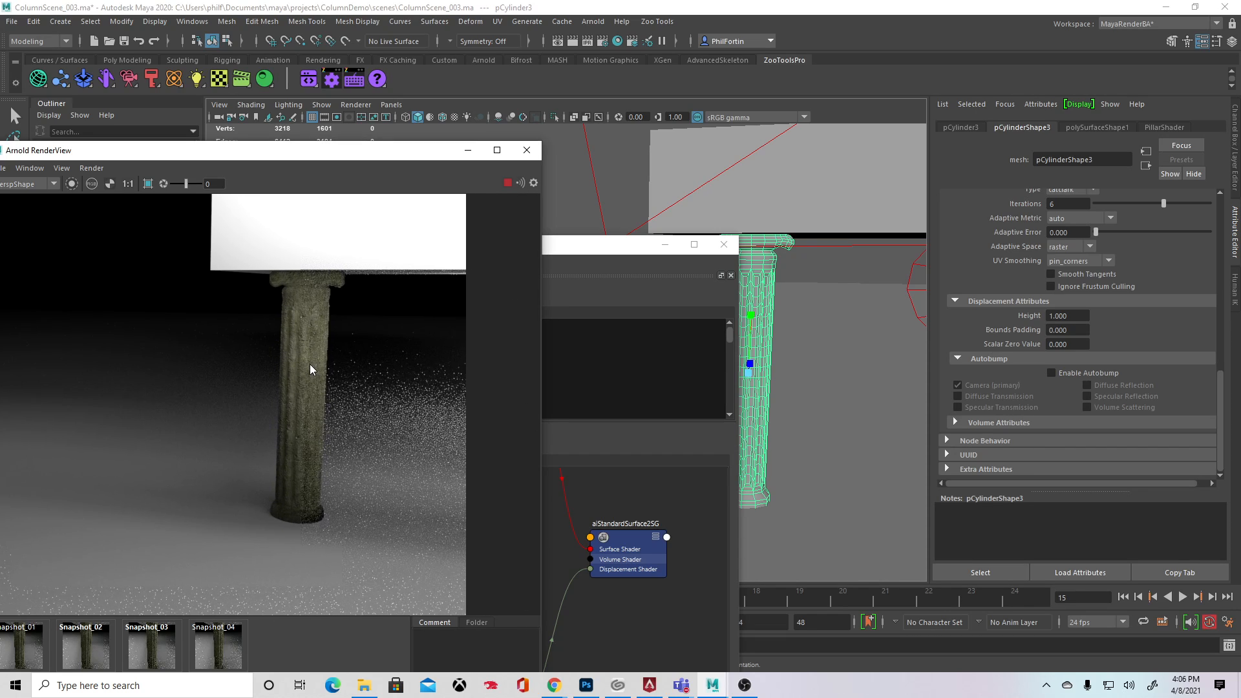
pyautogui.scroll(5, 313, 363)
pyautogui.scroll(-5, 314, 363)
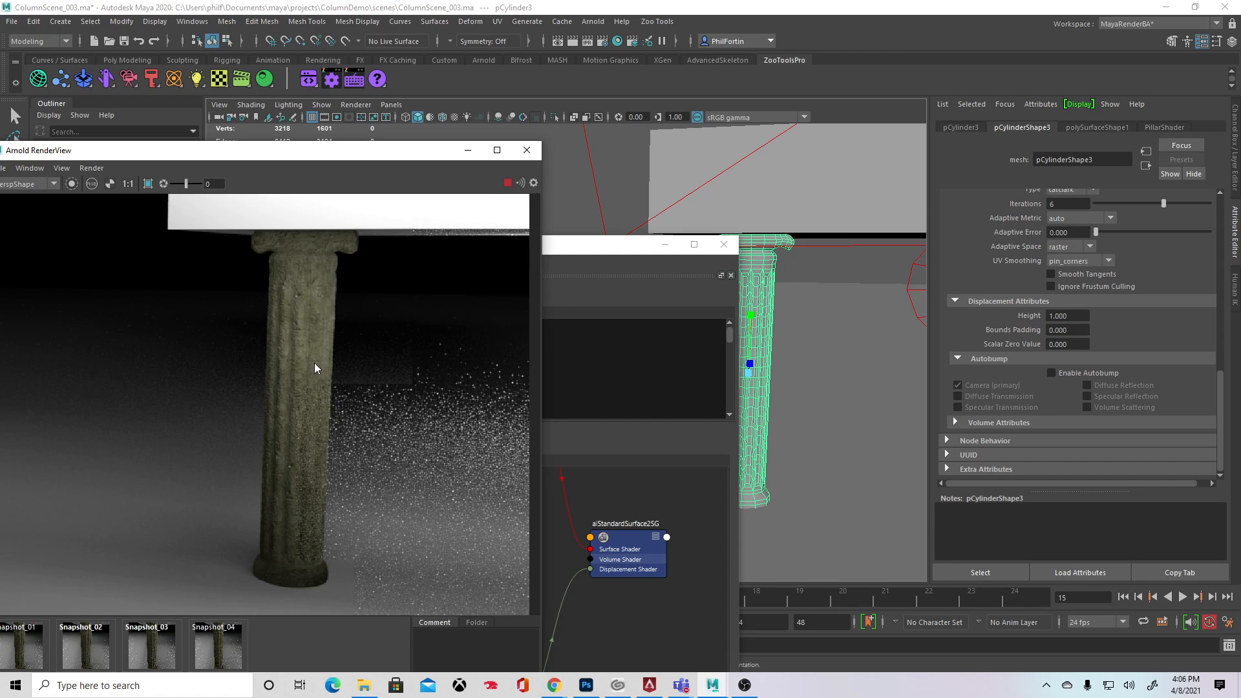
pyautogui.scroll(3, 314, 362)
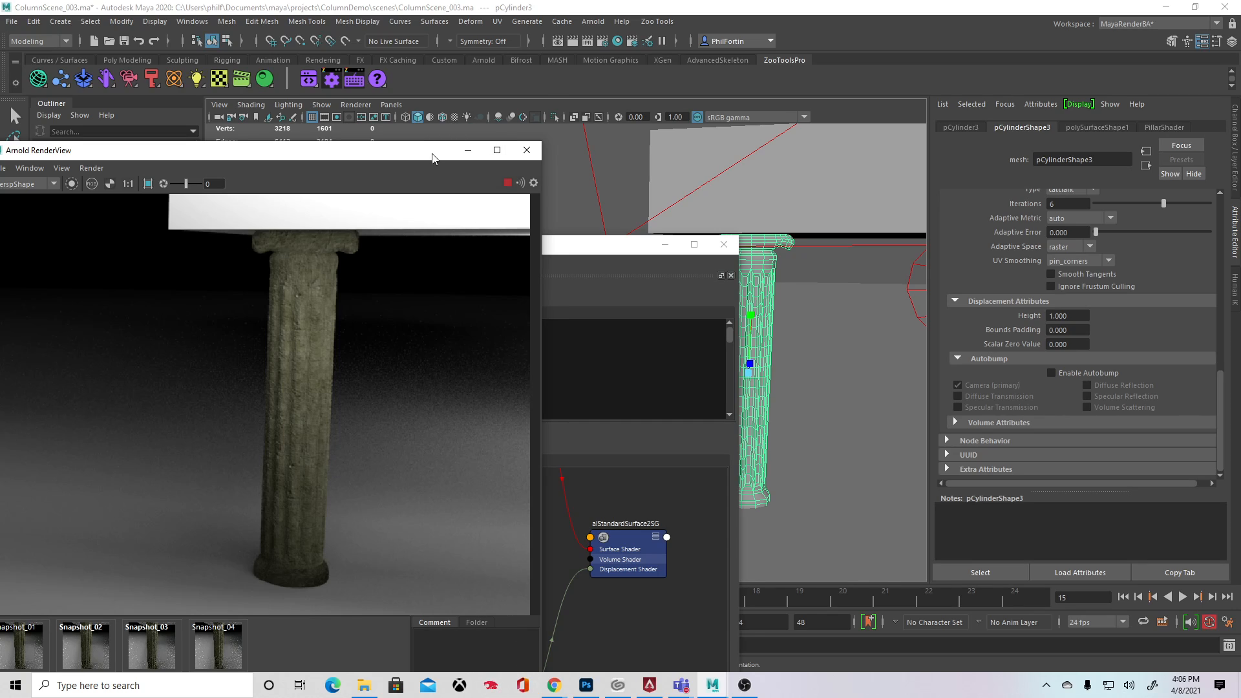
pyautogui.moveTo(432, 157); pyautogui.dragTo(442, 82)
pyautogui.click(526, 610)
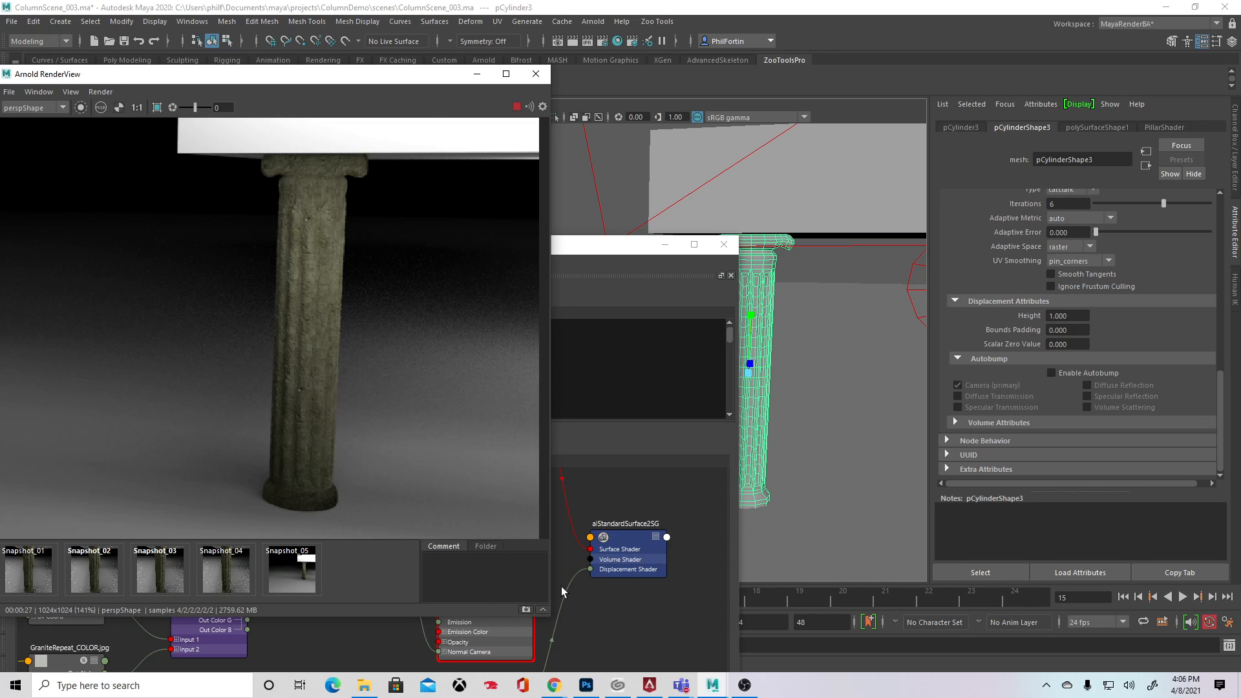